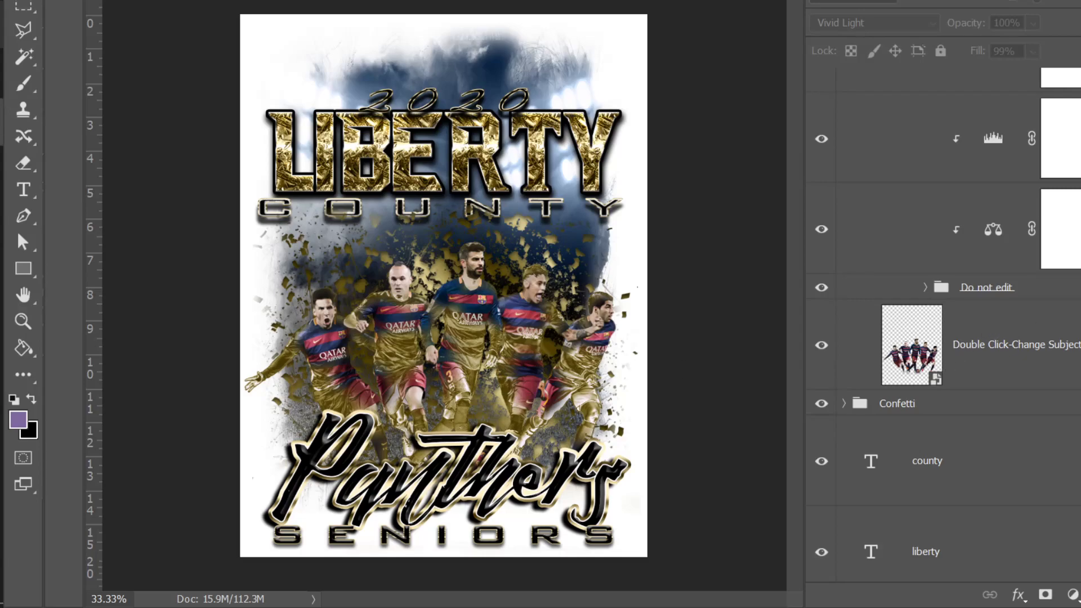
# Step: Open the contents of the "Double Click-Change Subject" smart object for editing
pyautogui.scroll(5, 945, 315)
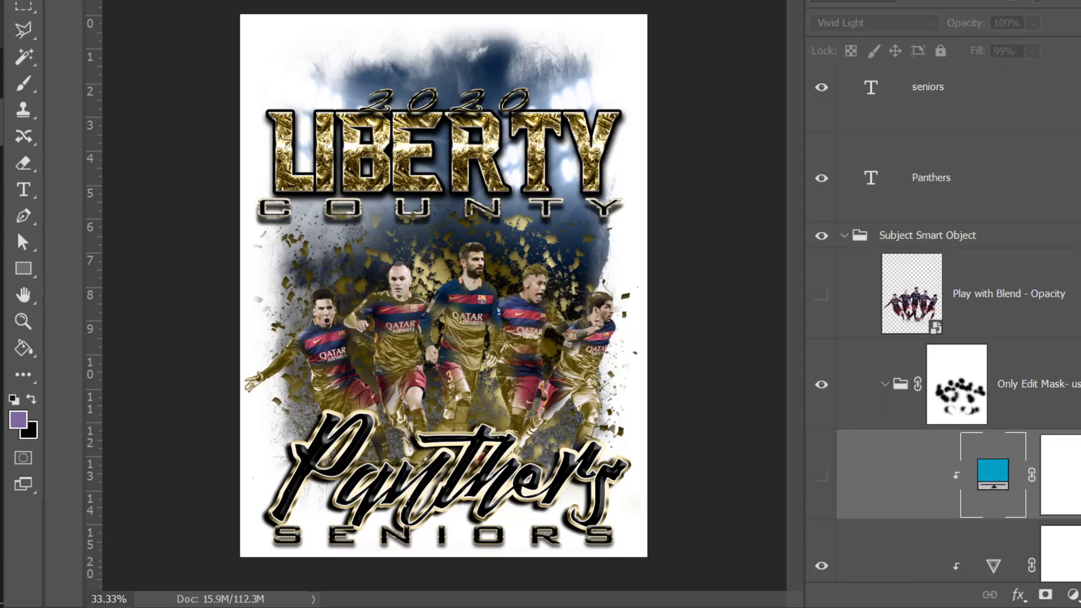
pyautogui.scroll(-10, 946, 324)
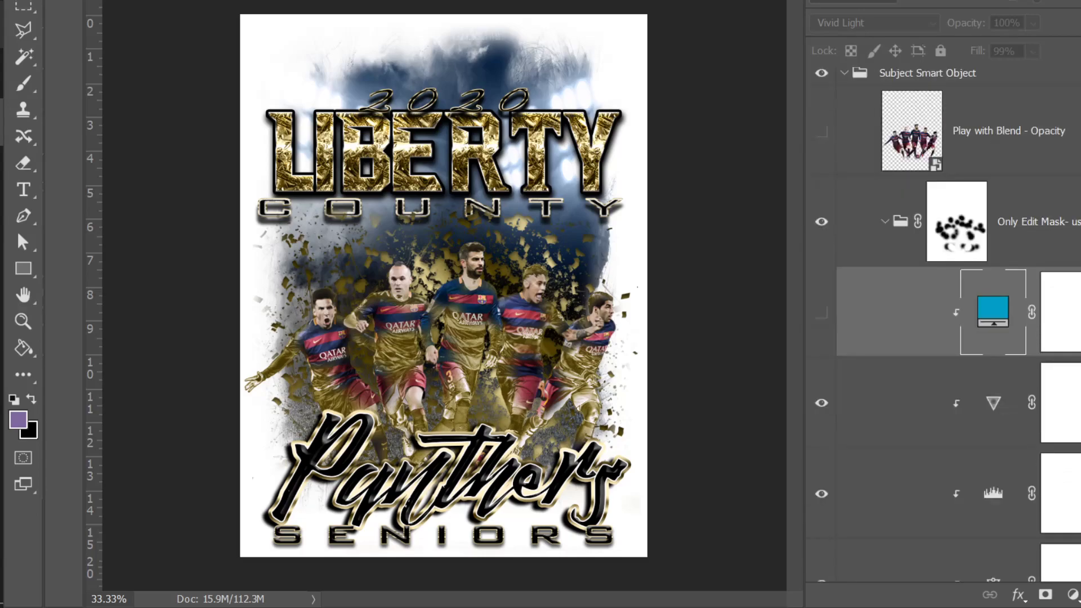
pyautogui.scroll(-1, 946, 337)
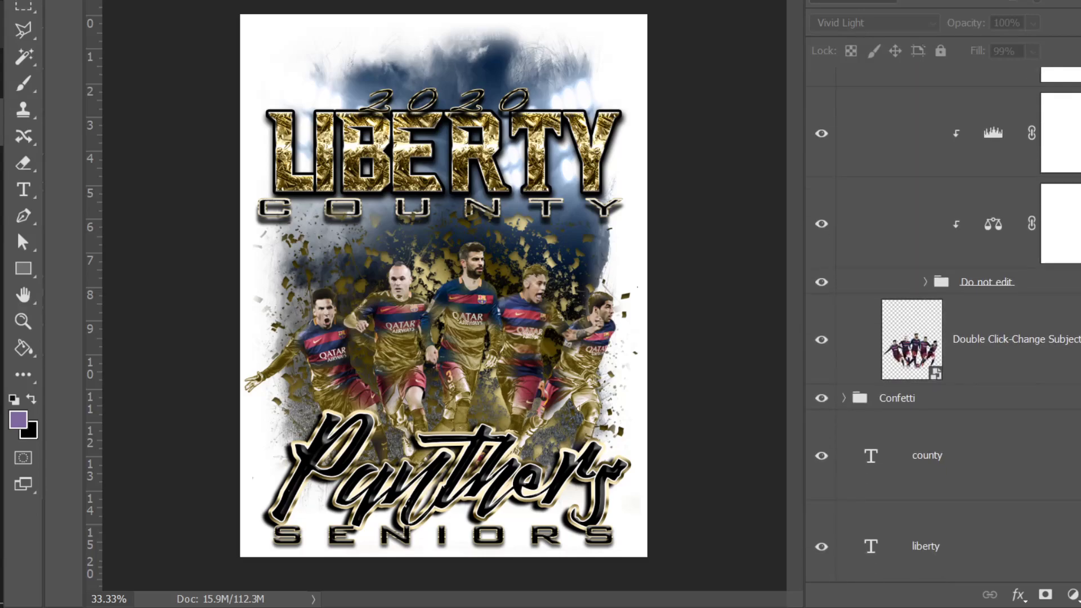
pyautogui.doubleClick(915, 355)
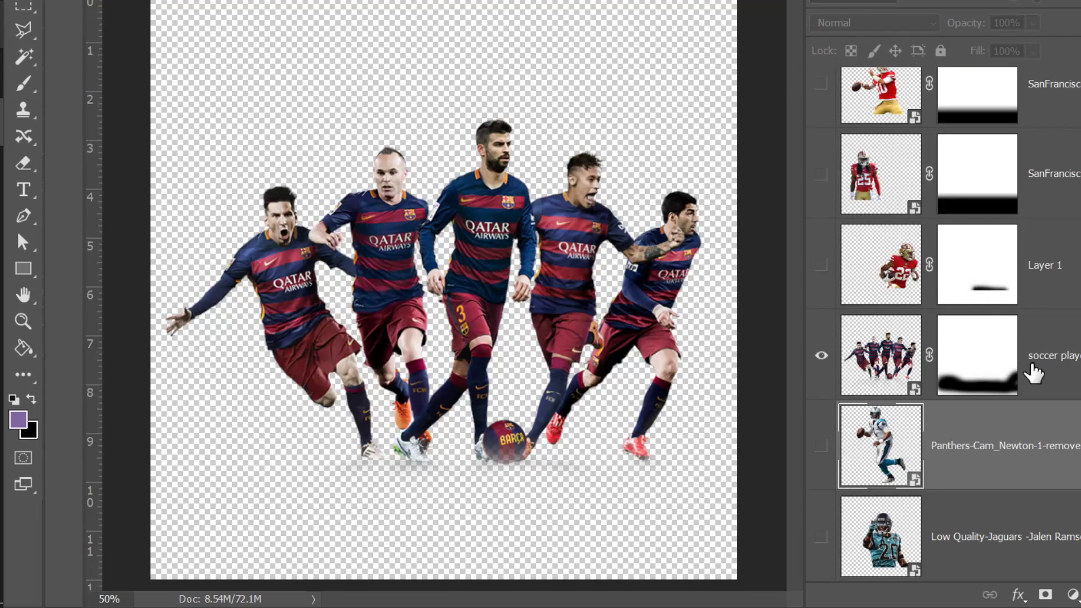
# Step: Delete the hidden Panthers football player layer below the soccer players layer
pyautogui.click(968, 507)
pyautogui.click(979, 461)
pyautogui.press('Delete')
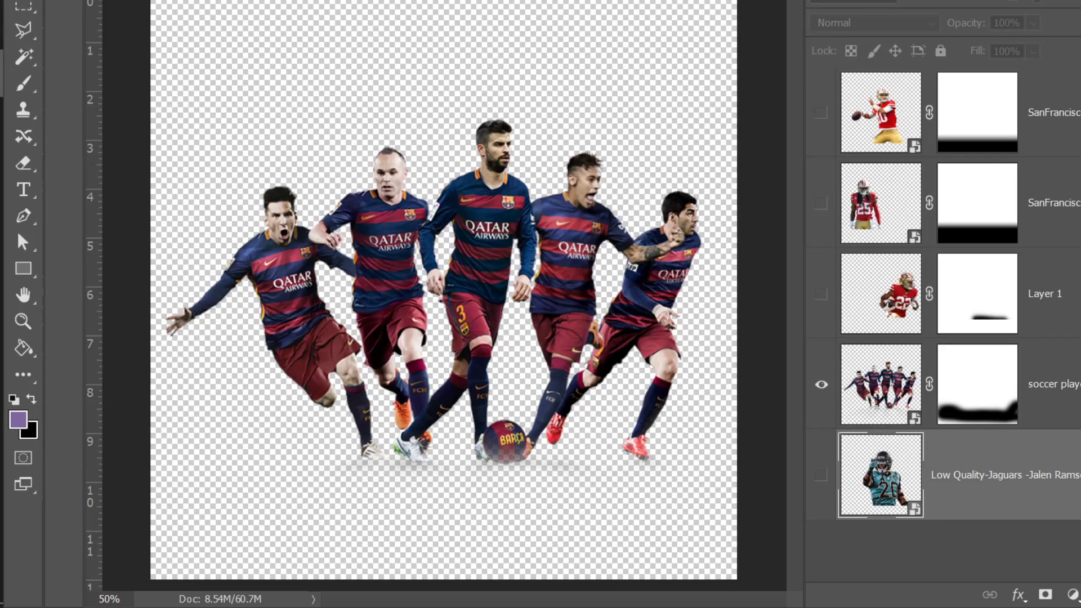
# Step: Place the Panthers-Cam_Newton-1-removebg image from the Desktop's "delete files" folder into the smart object document
pyautogui.hotkey('alt', 'Tab')
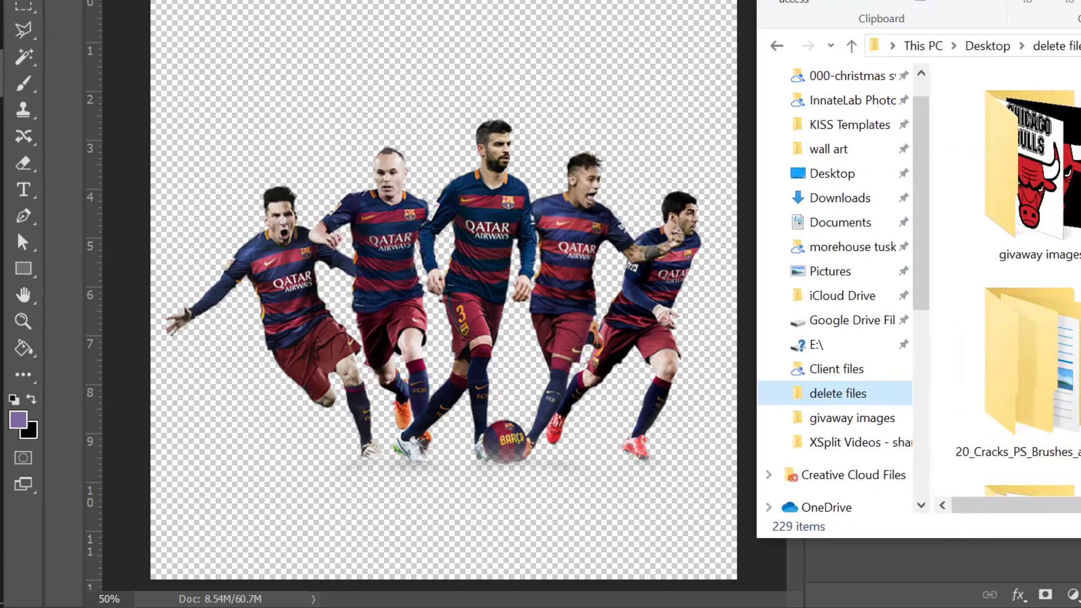
pyautogui.scroll(-5, 977, 302)
pyautogui.scroll(-10, 980, 307)
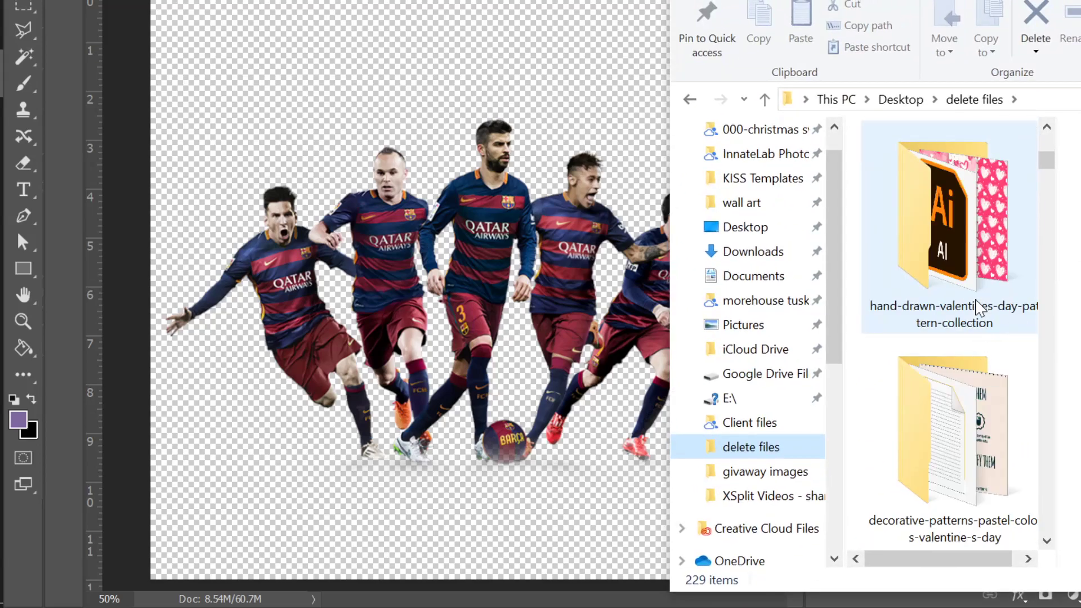
pyautogui.scroll(-10, 979, 308)
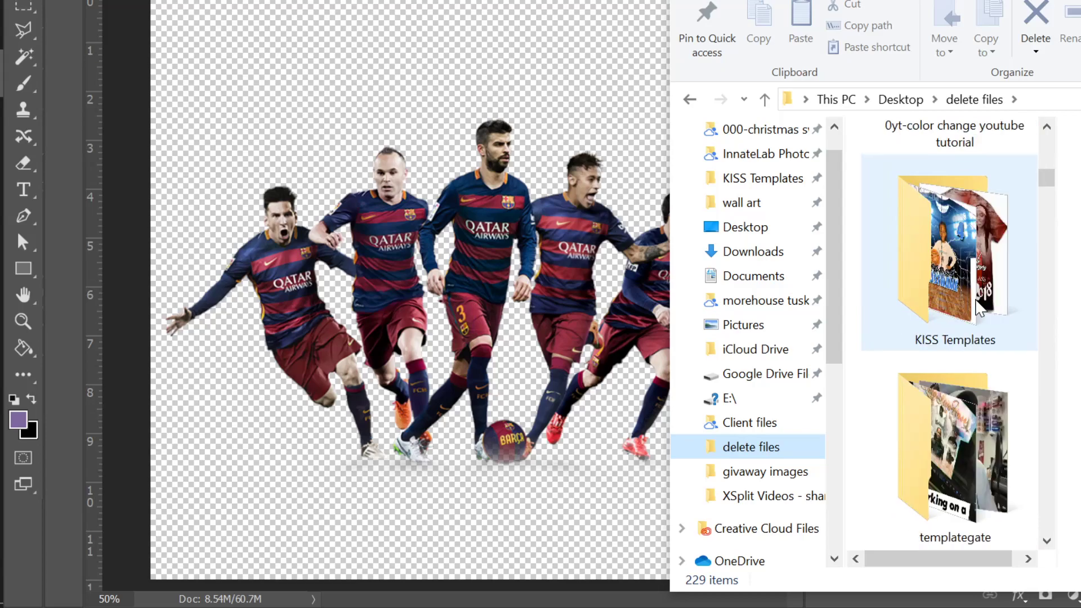
pyautogui.scroll(1, 979, 308)
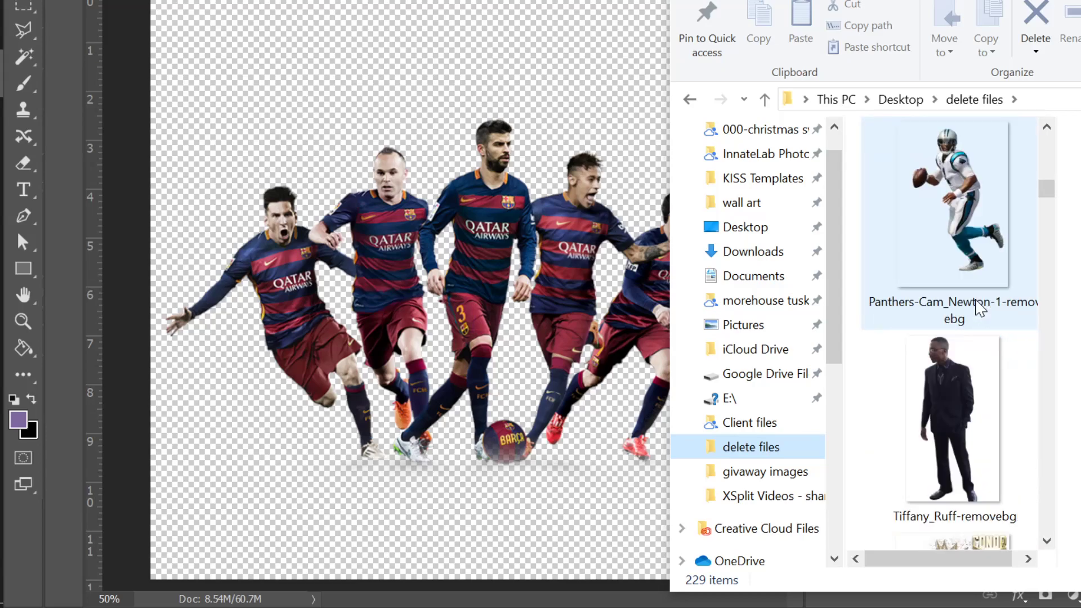
pyautogui.moveTo(980, 243); pyautogui.dragTo(491, 261)
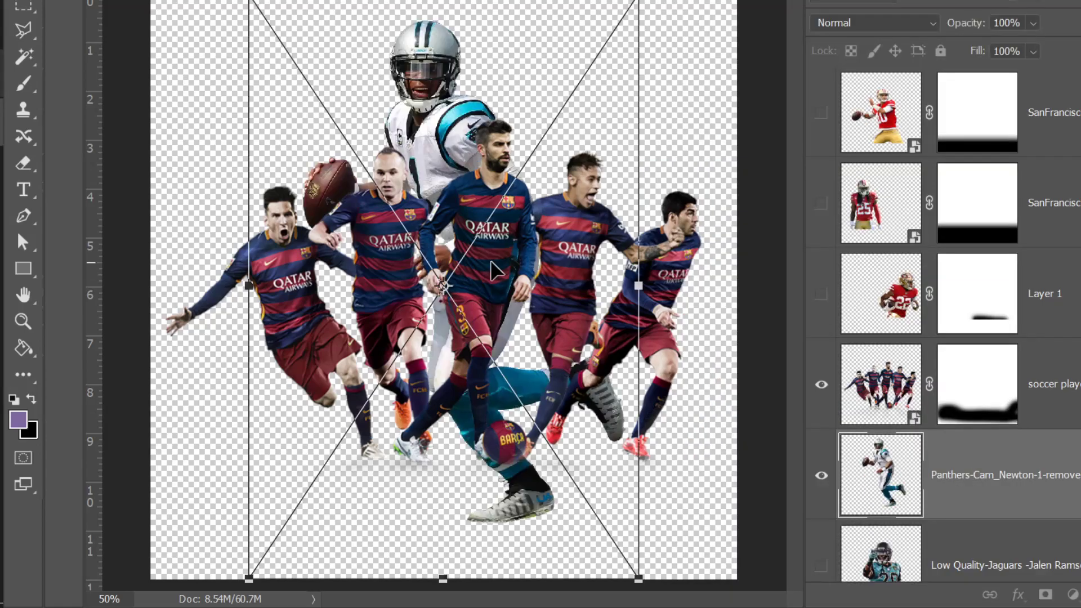
# Step: Enlarge the placed football player to nearly the full canvas height, keep him roughly centred, and commit the placement
pyautogui.moveTo(641, 576); pyautogui.dragTo(684, 607)
pyautogui.moveTo(534, 482)
pyautogui.mouseDown()
pyautogui.moveTo(510, 477)
pyautogui.moveTo(529, 485)
pyautogui.mouseUp()
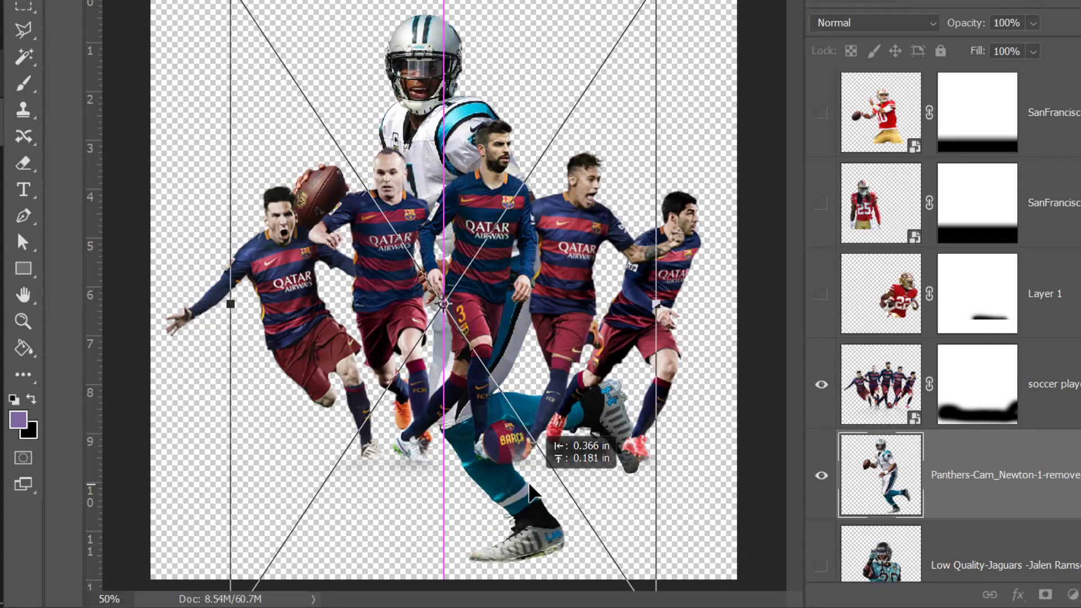
pyautogui.moveTo(653, 3); pyautogui.dragTo(665, 1)
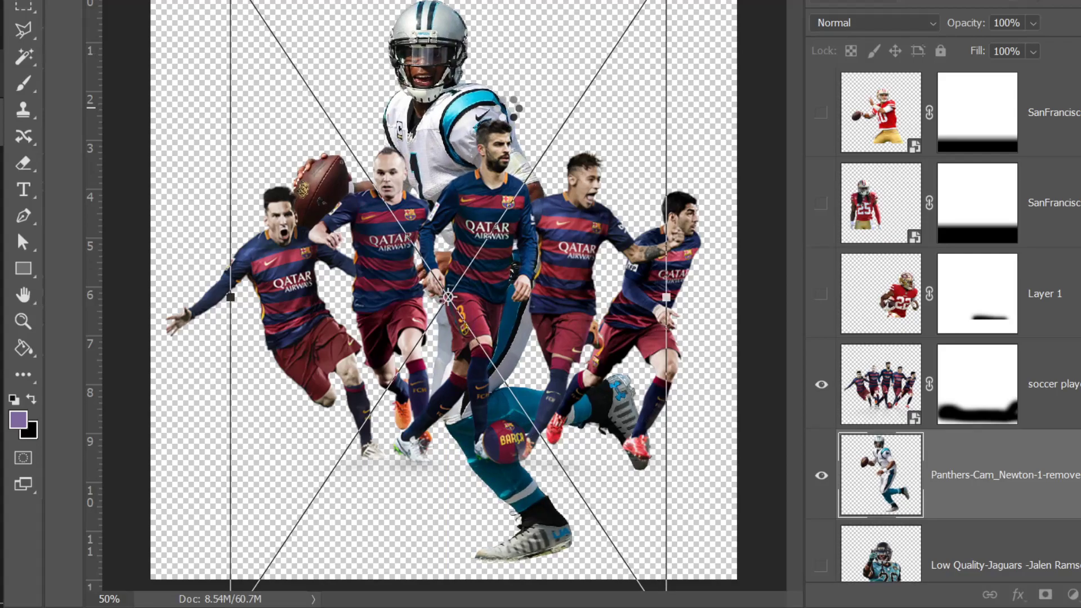
pyautogui.press('Return')
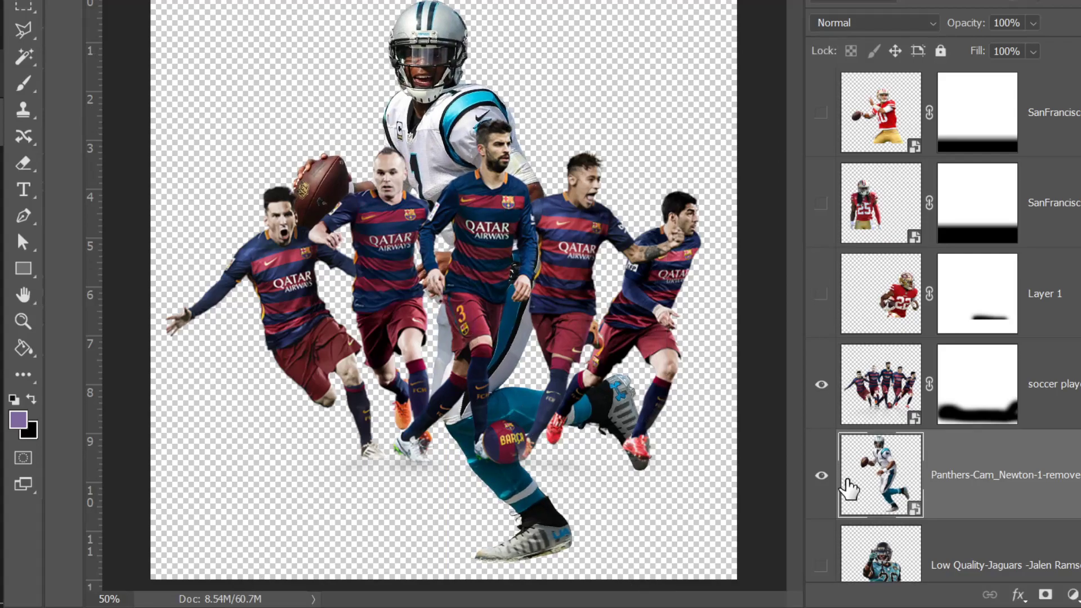
# Step: Hide the soccer players layer, then close the smart object document and save its changes
pyautogui.click(822, 385)
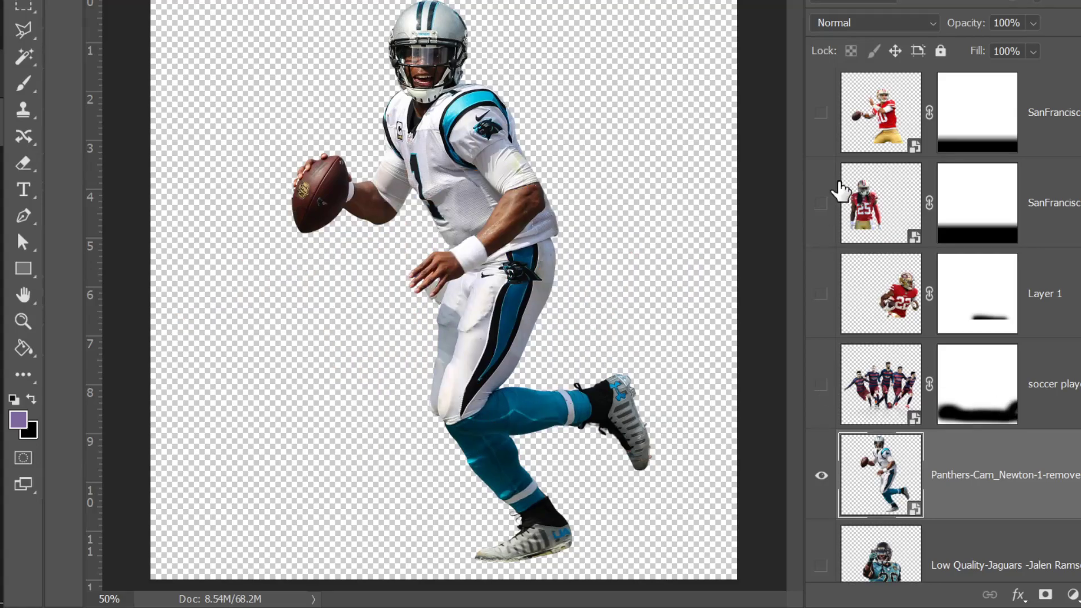
pyautogui.hotkey('ctrl', 'w')
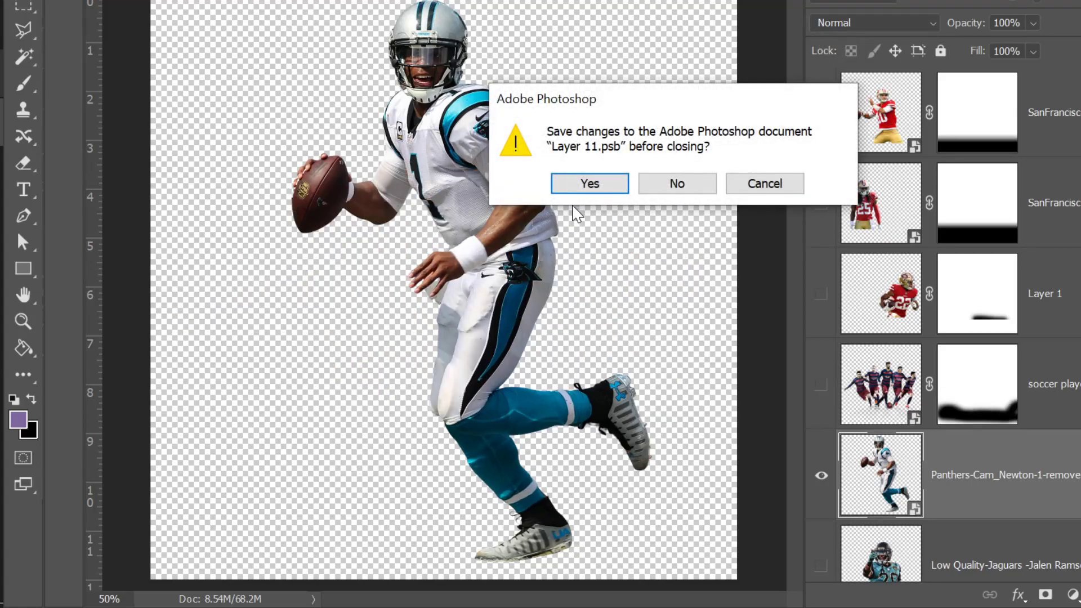
pyautogui.click(588, 185)
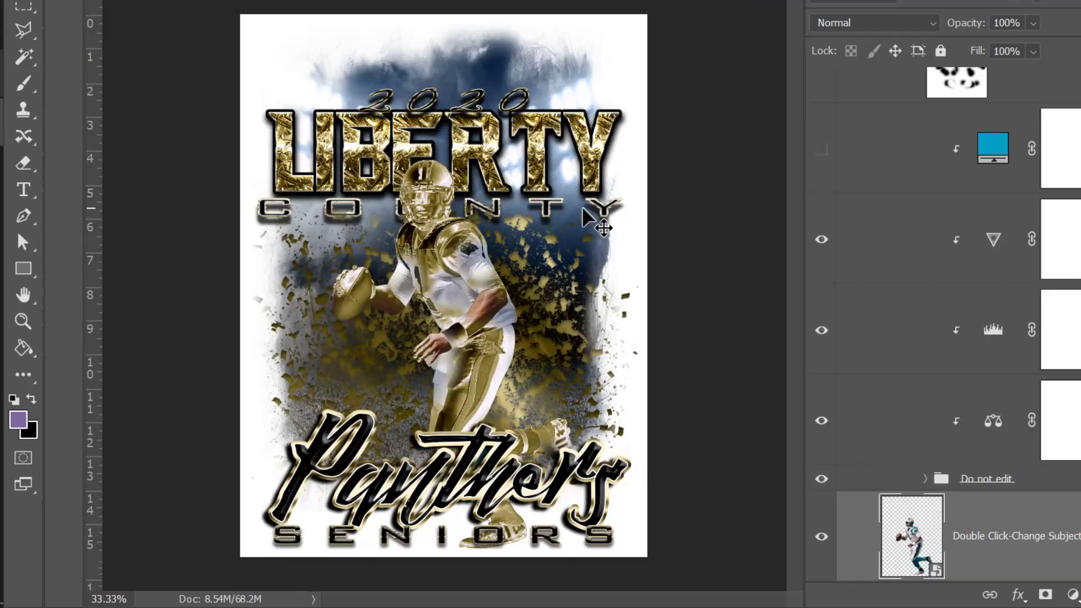
# Step: Disable the layer mask on the "Only Edit Mask" group inside the Subject Smart Object group
pyautogui.scroll(5, 931, 389)
pyautogui.click(970, 336)
pyautogui.click(969, 336)
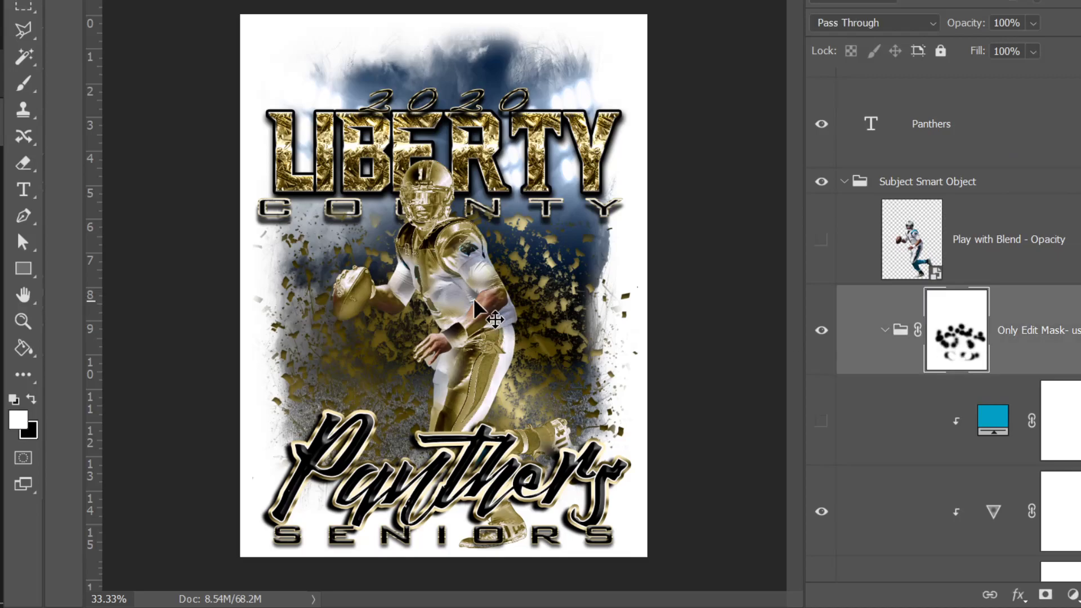
pyautogui.rightClick(965, 334)
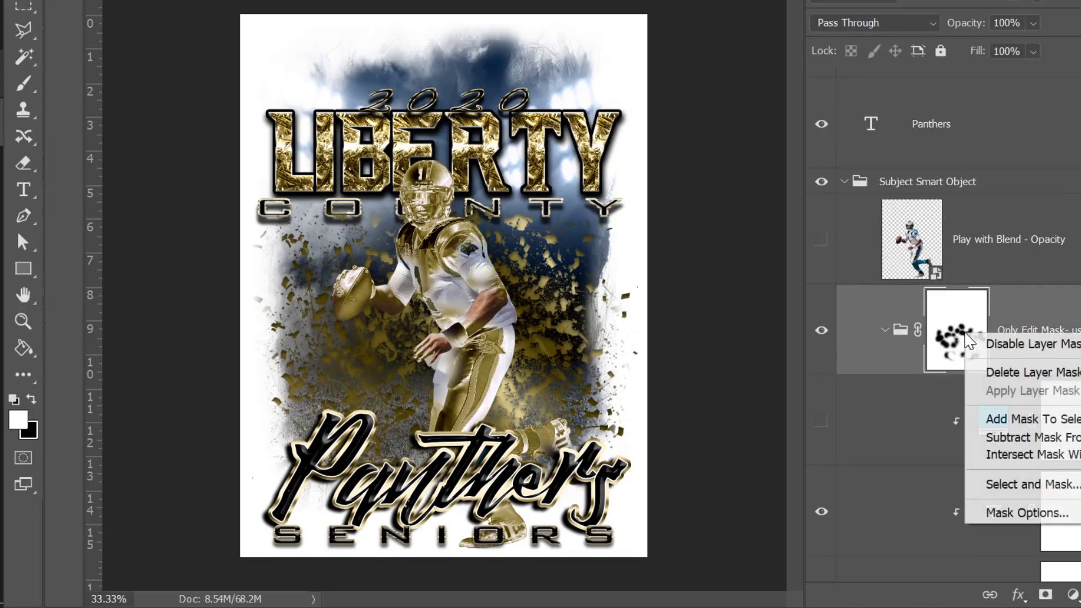
pyautogui.click(1007, 344)
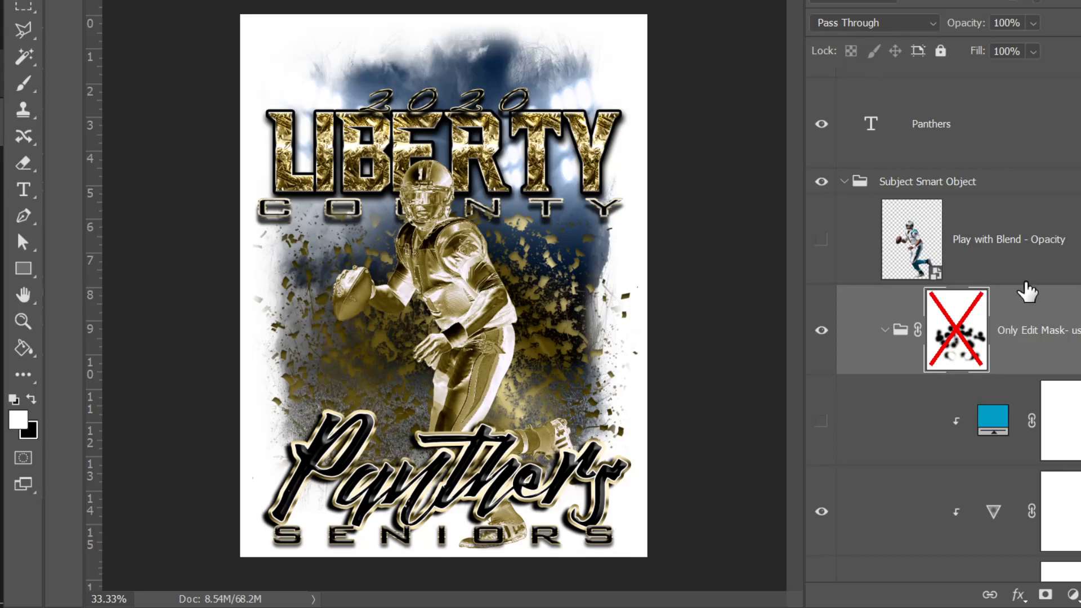
# Step: Hide the Confetti group behind the football player
pyautogui.scroll(-5, 1023, 290)
pyautogui.scroll(-5, 1020, 291)
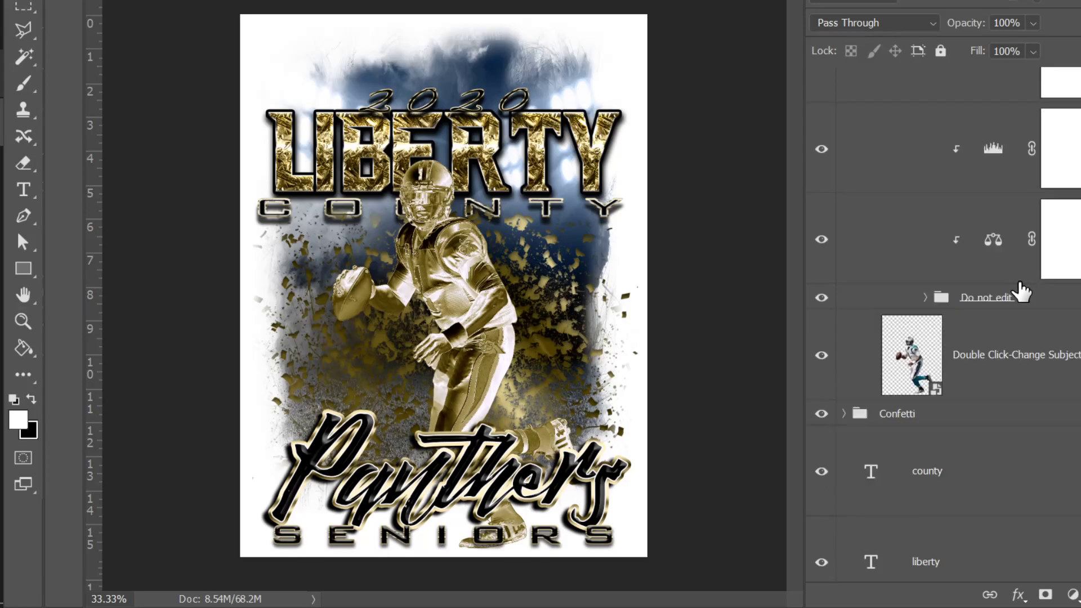
pyautogui.click(820, 145)
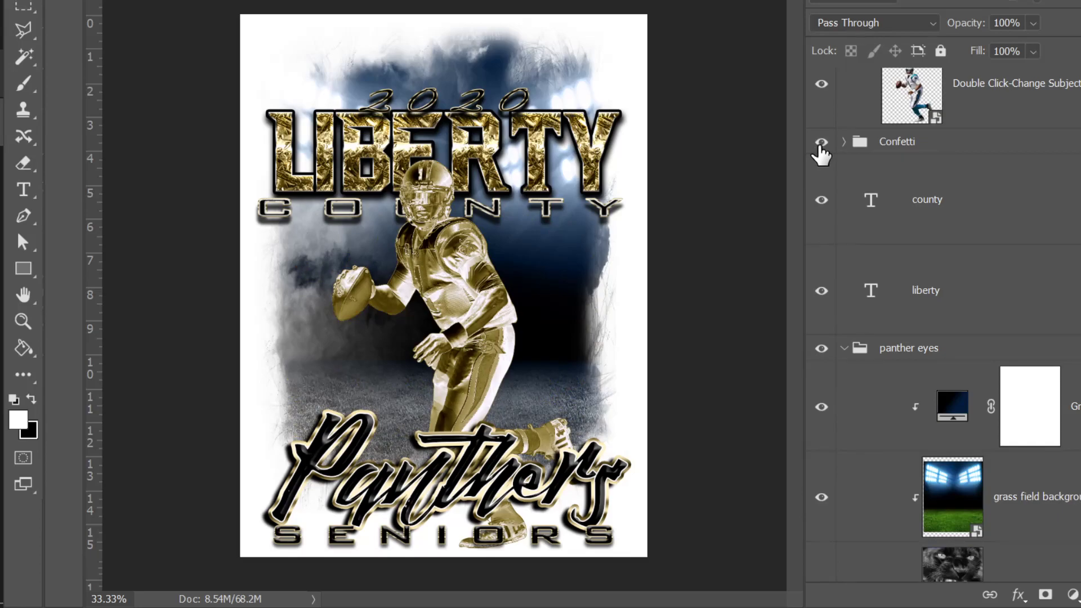
pyautogui.click(821, 145)
pyautogui.click(826, 148)
# Step: Scale up the "Double Click-Change Subject" layer toward the upper left so the player's helmet reaches the 2020 text
pyautogui.scroll(1, 936, 239)
pyautogui.scroll(1, 936, 239)
pyautogui.click(926, 279)
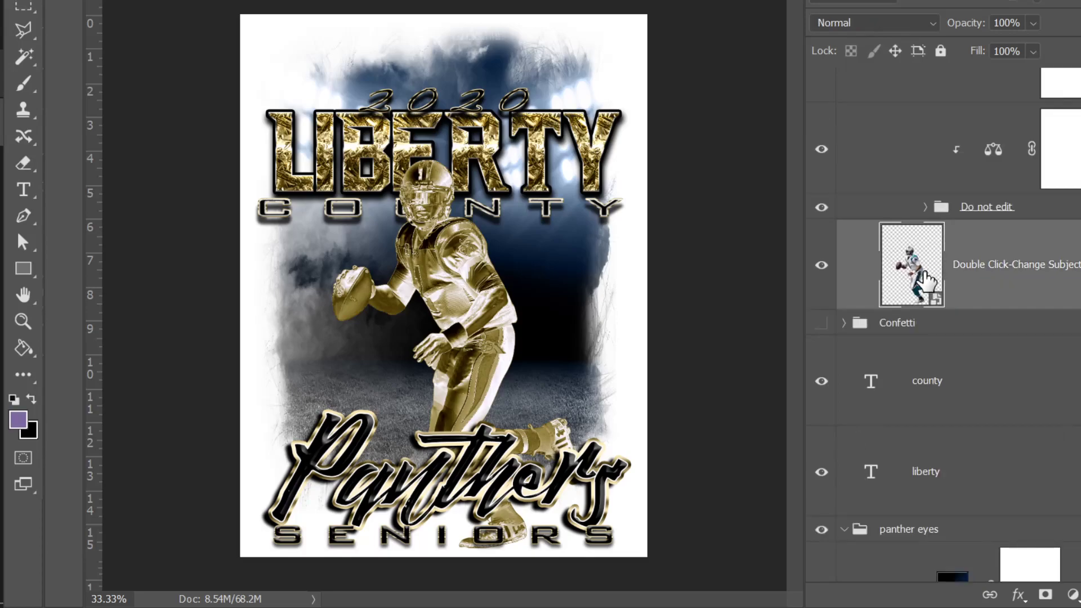
pyautogui.hotkey('ctrl', 't')
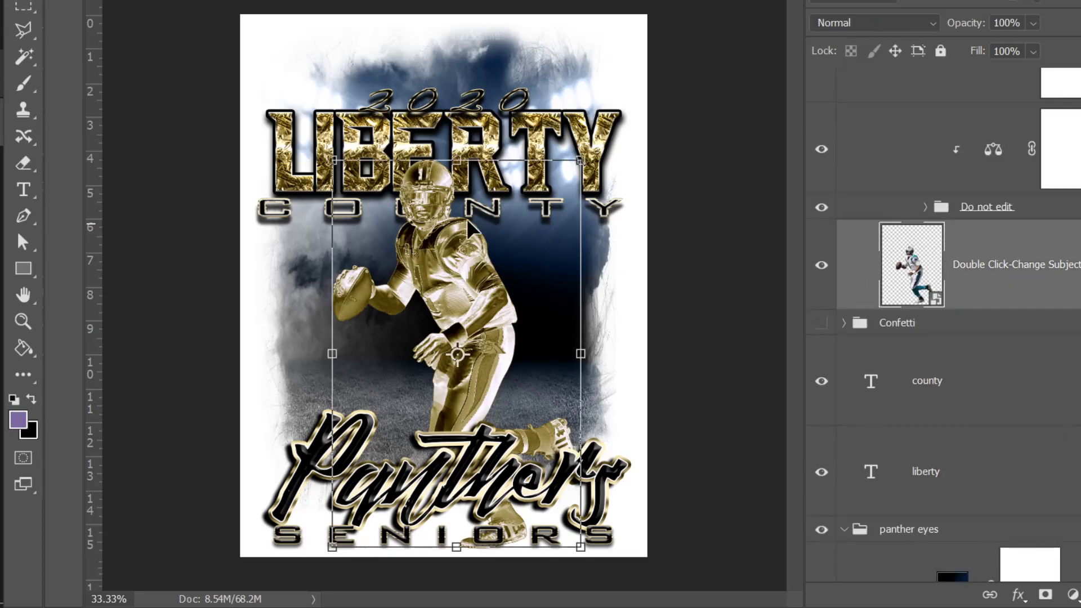
pyautogui.moveTo(328, 166); pyautogui.dragTo(276, 92)
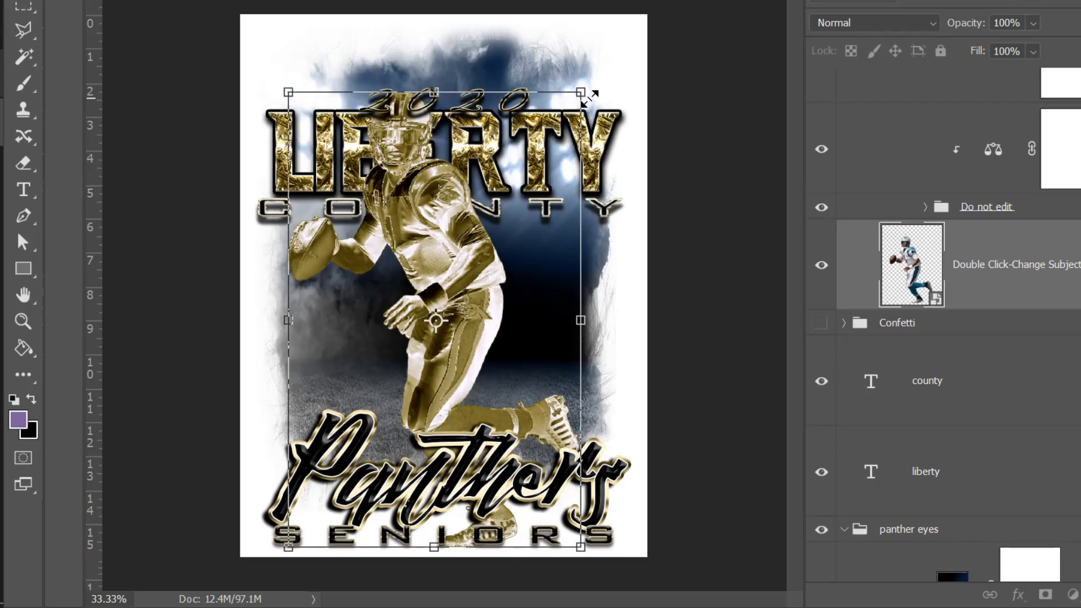
pyautogui.press('Return')
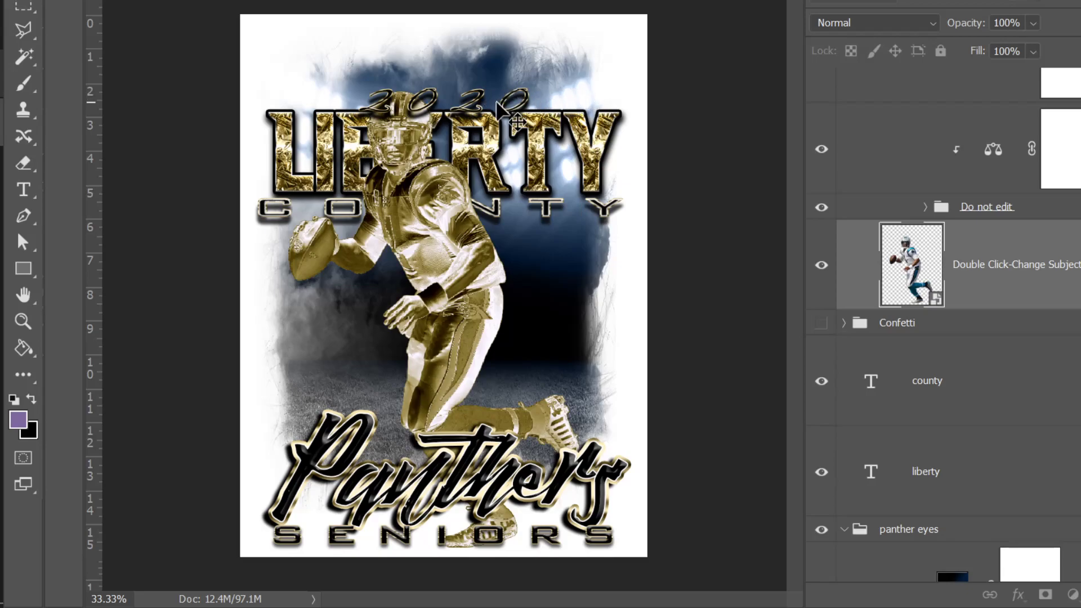
# Step: Hide the 2020 text layer
pyautogui.rightClick(474, 100)
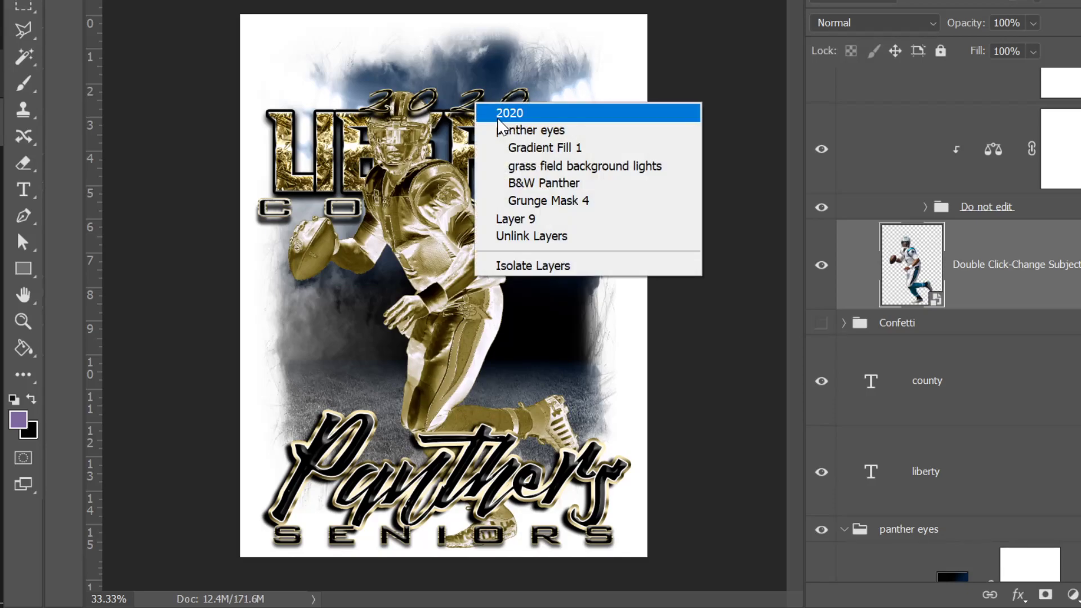
pyautogui.click(498, 113)
pyautogui.click(822, 114)
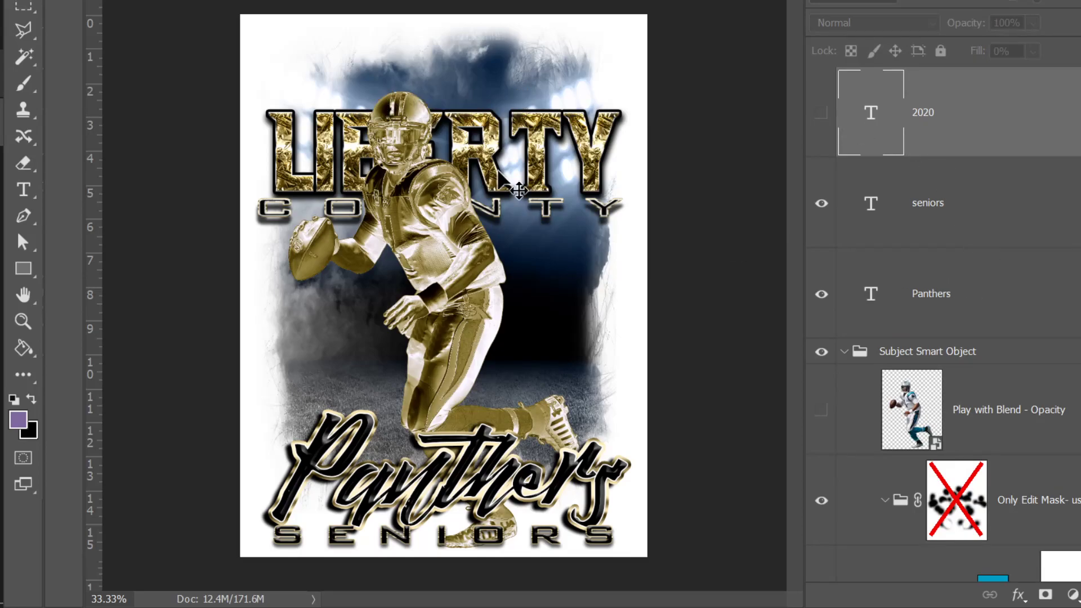
# Step: Select the liberty and county text layers together and move them up near the top edge of the poster
pyautogui.rightClick(542, 121)
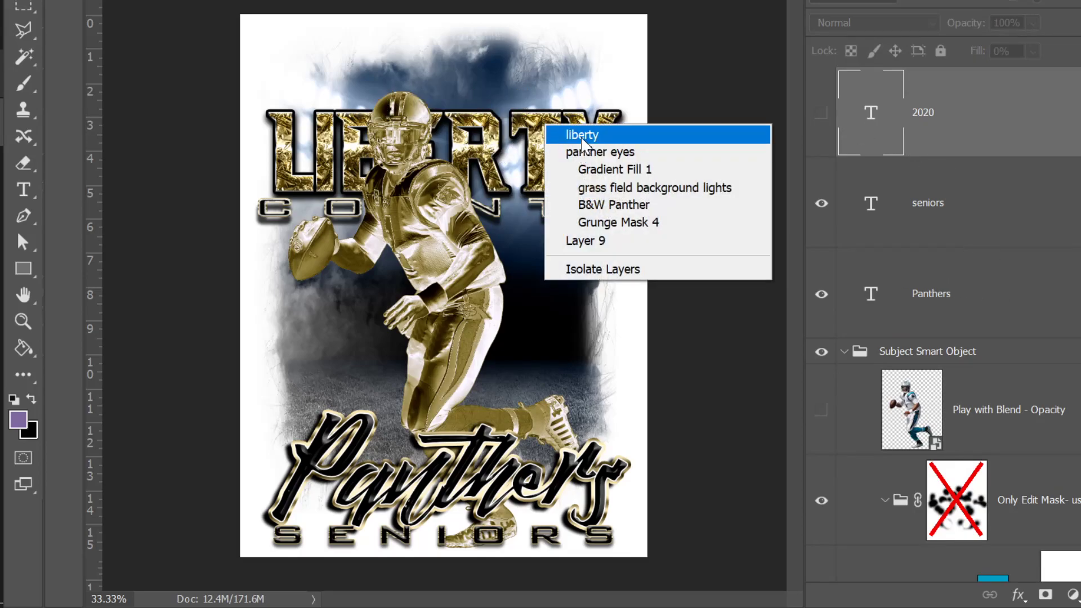
pyautogui.click(579, 138)
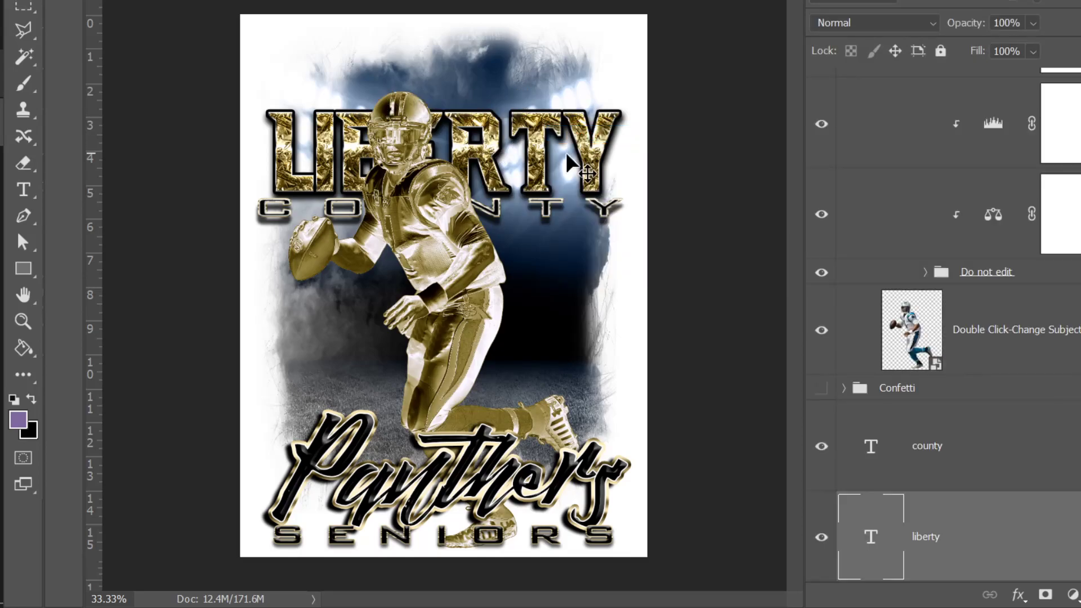
pyautogui.rightClick(546, 206)
pyautogui.keyDown('shift'); pyautogui.click(563, 216); pyautogui.keyUp('shift')
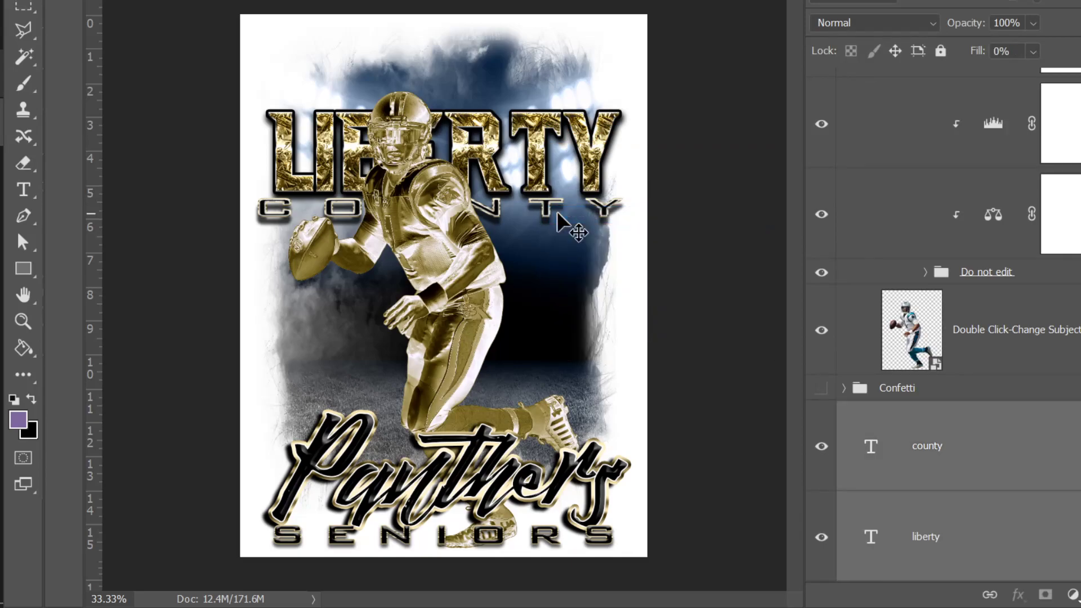
pyautogui.moveTo(542, 152); pyautogui.dragTo(538, 89)
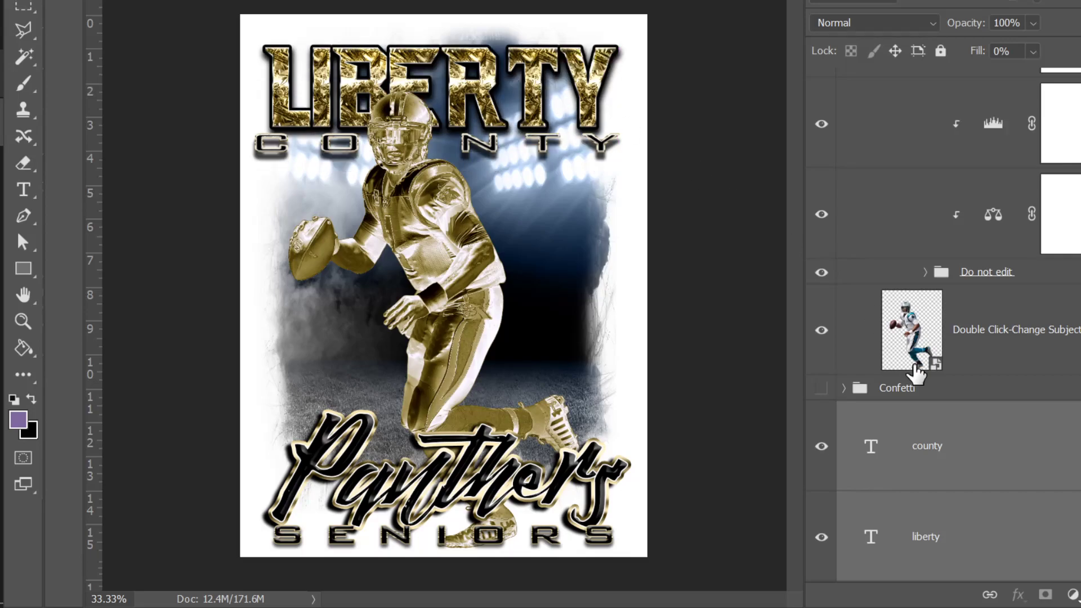
# Step: Scale down the county text layer so its width lines up with the LIBERTY title above it
pyautogui.click(964, 466)
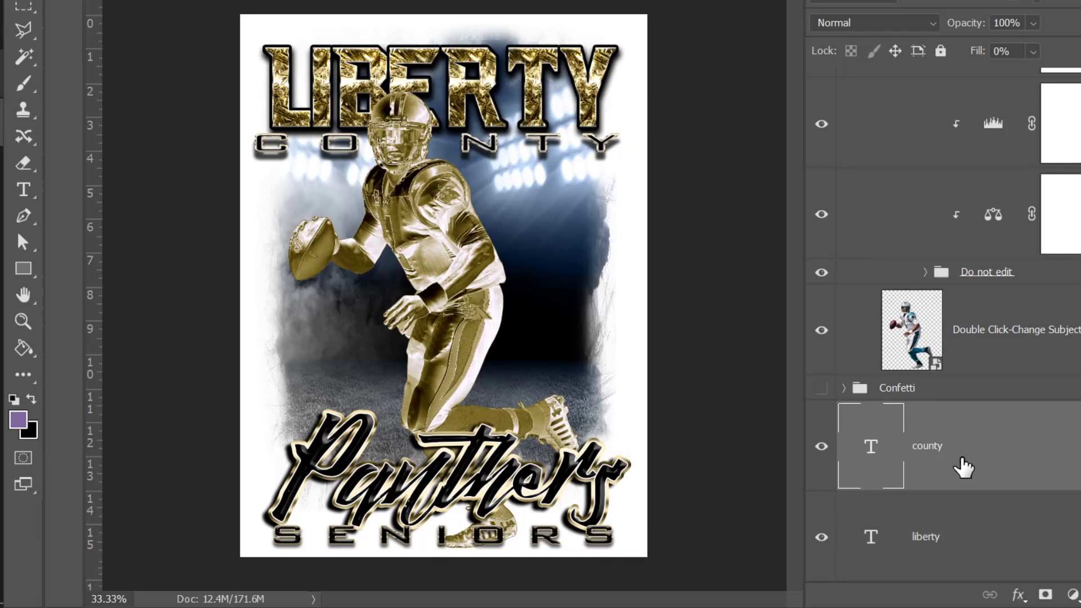
pyautogui.hotkey('ctrl', 't')
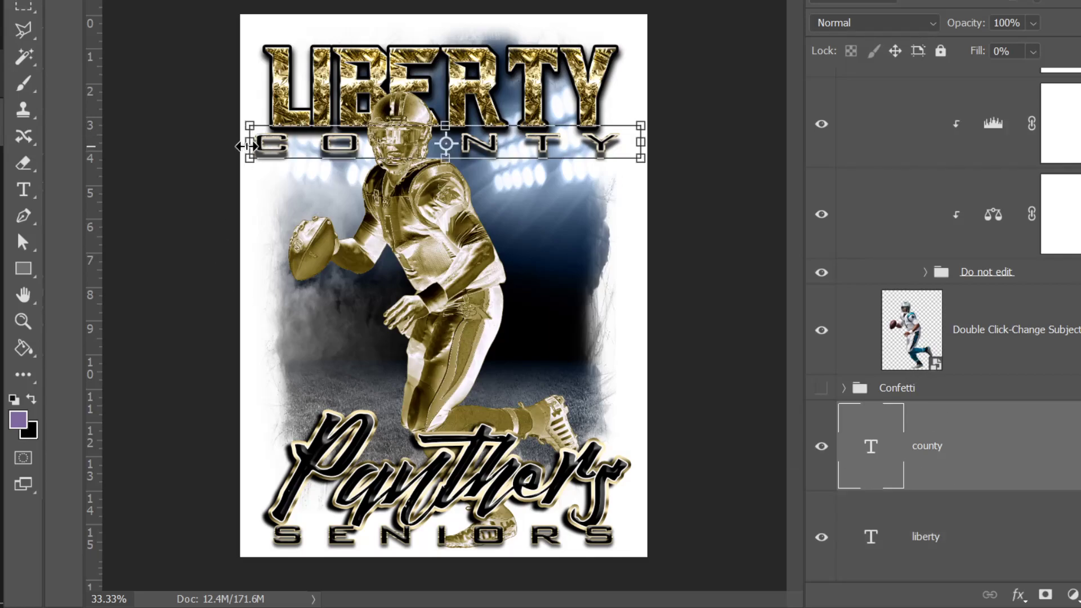
pyautogui.moveTo(249, 159); pyautogui.dragTo(254, 163)
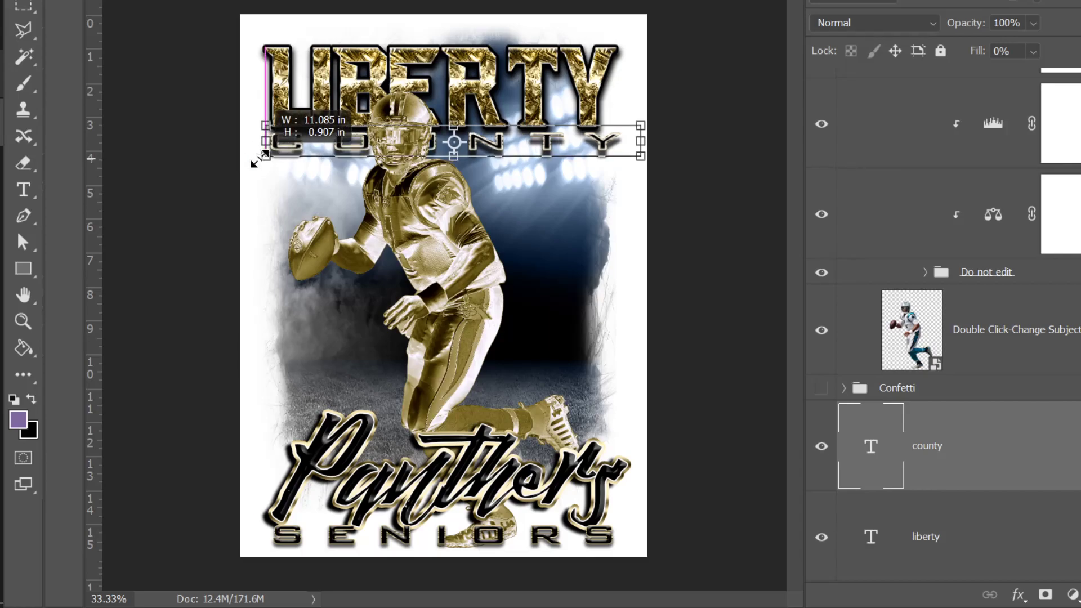
pyautogui.moveTo(254, 163); pyautogui.dragTo(256, 162)
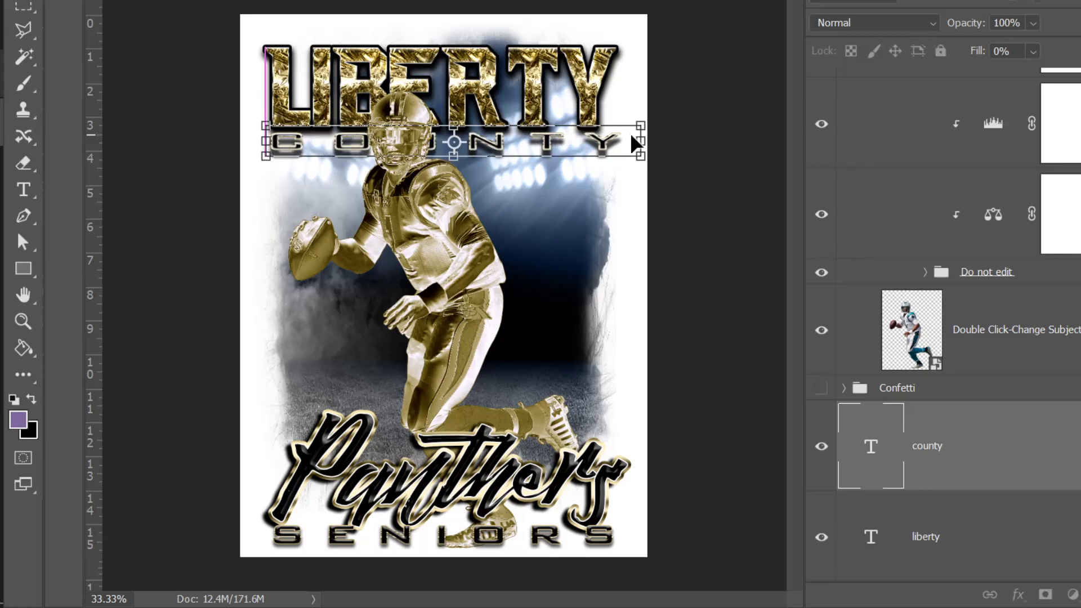
pyautogui.moveTo(633, 125); pyautogui.dragTo(626, 127)
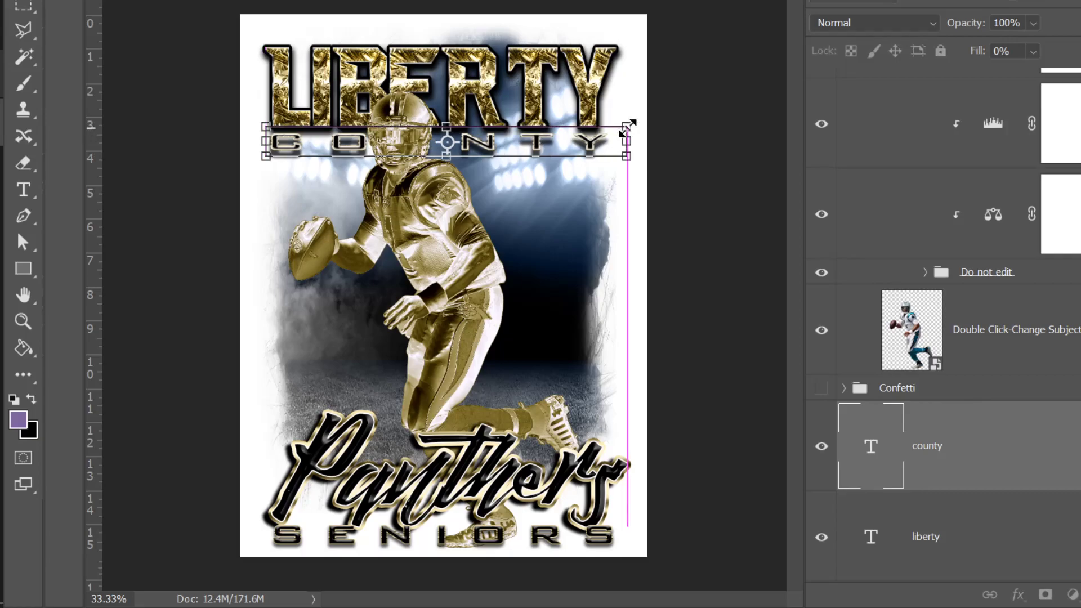
pyautogui.press('Return')
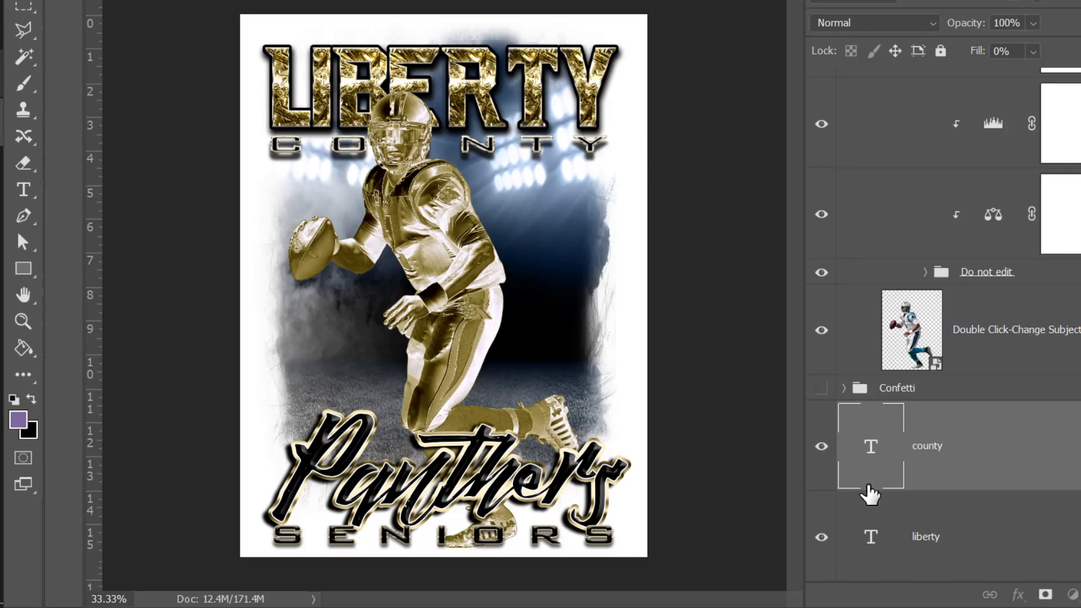
# Step: Replace the liberty title text with CAROLINA
pyautogui.click(873, 541)
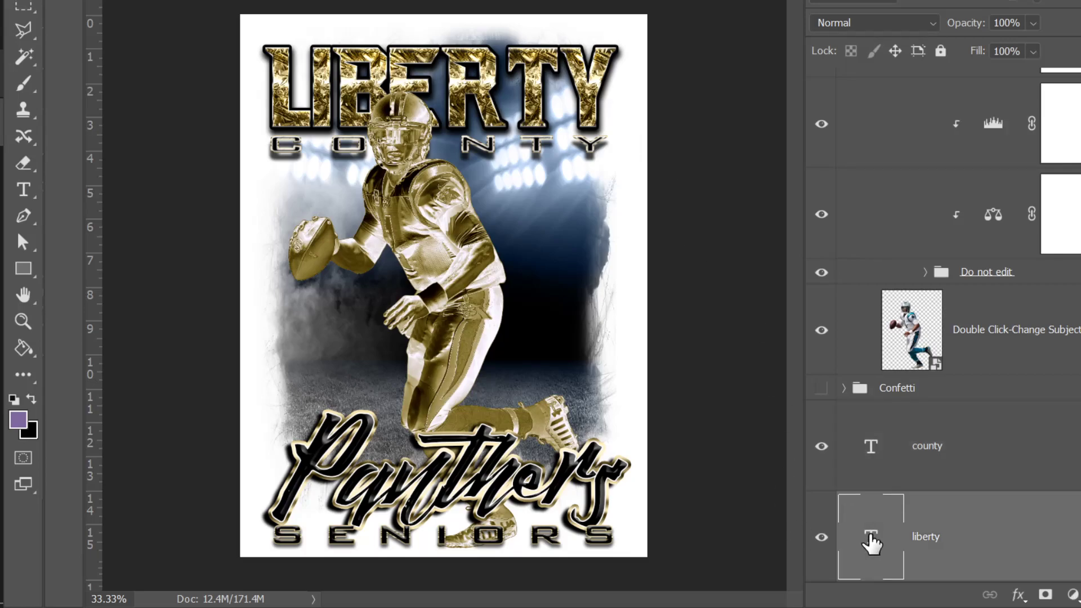
pyautogui.doubleClick(872, 537)
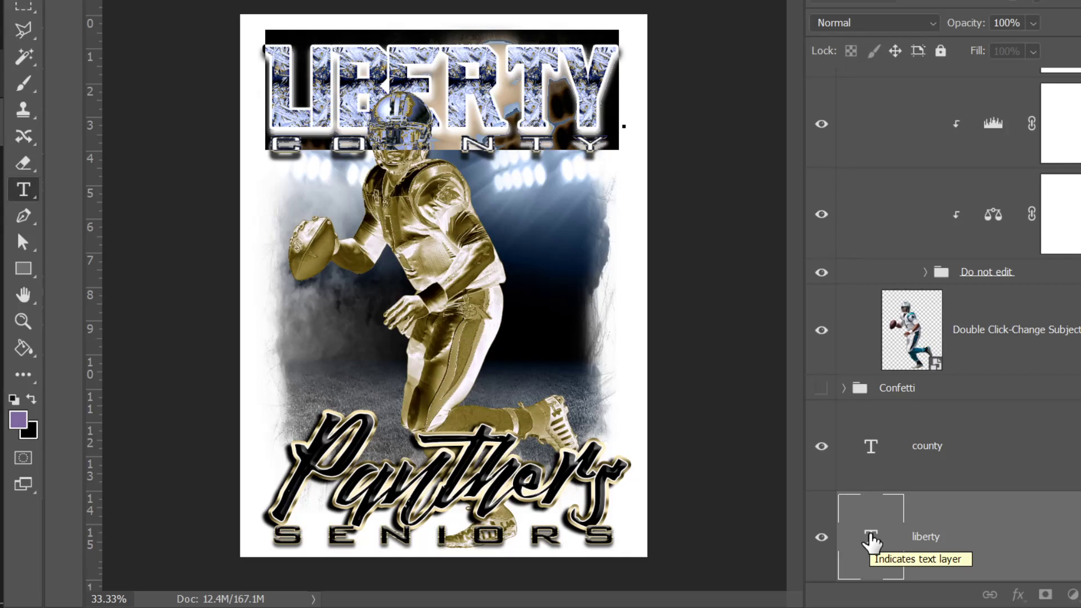
pyautogui.press('Right')
pyautogui.write('CA')
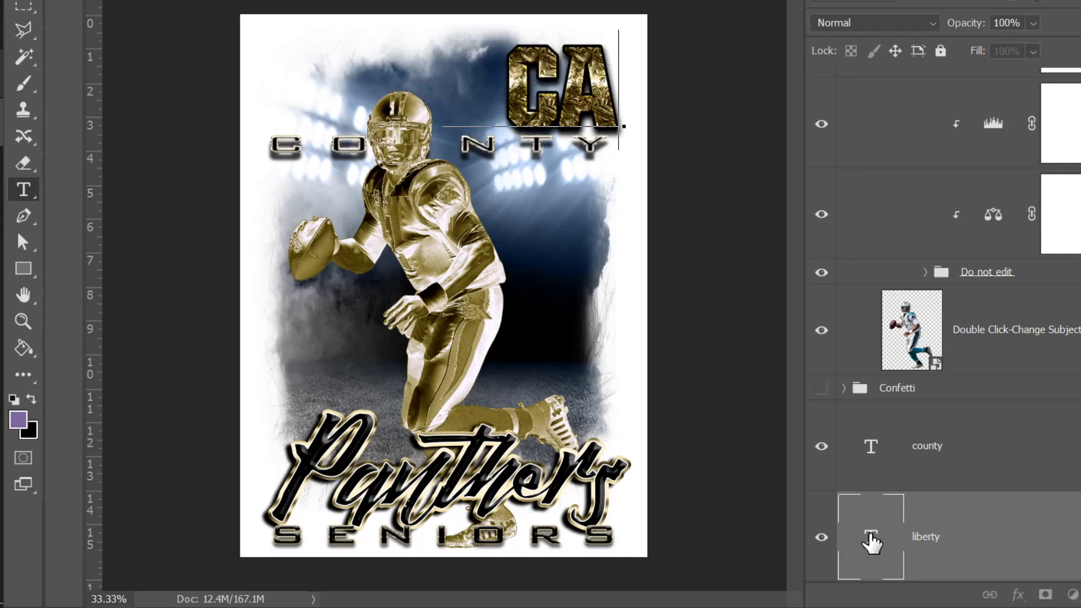
pyautogui.write('ROLINA')
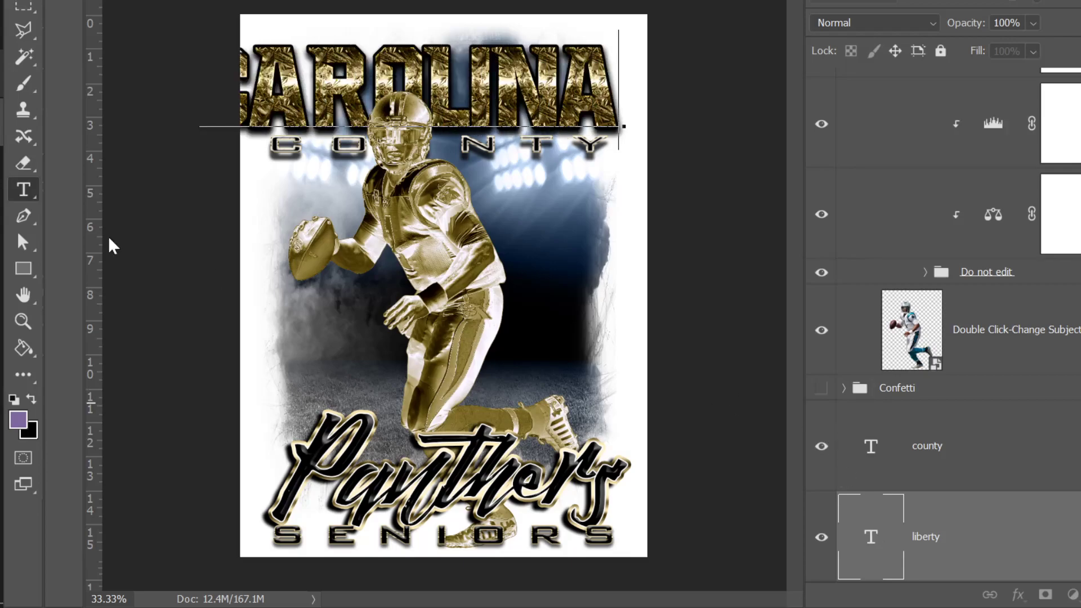
pyautogui.click(23, 190)
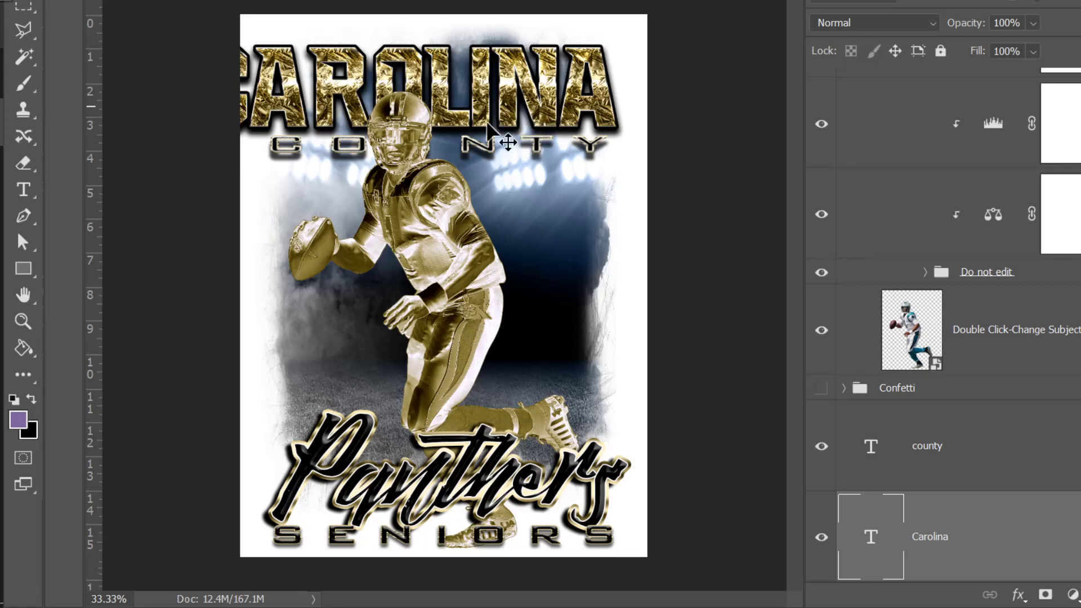
# Step: Scale and reposition the Carolina title so it spans nearly the full poster width just above the county text
pyautogui.hotkey('ctrl', 't')
pyautogui.moveTo(225, 142); pyautogui.dragTo(274, 126)
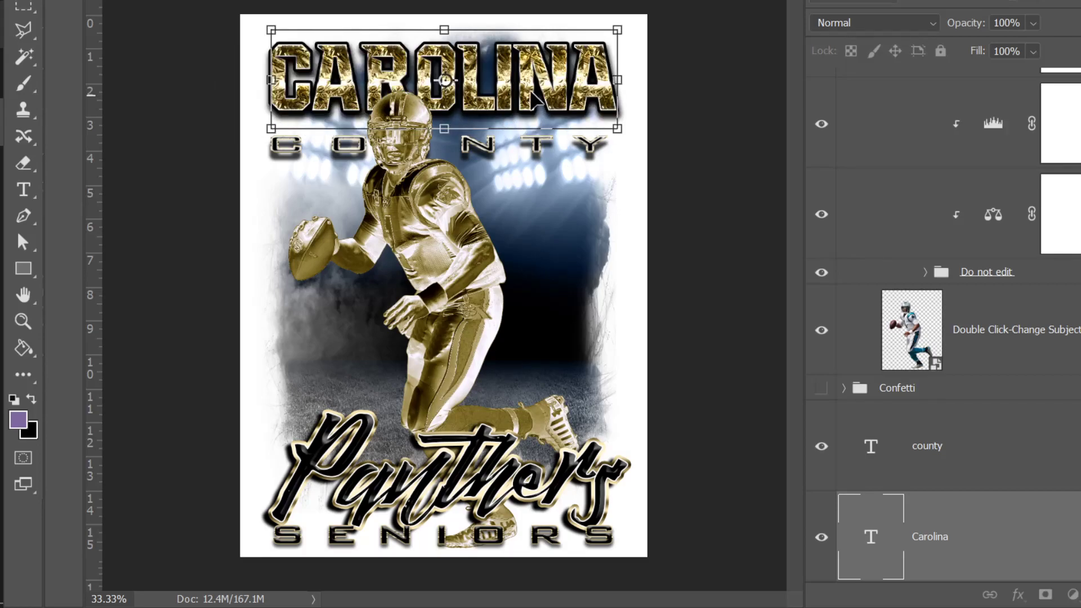
pyautogui.moveTo(531, 97); pyautogui.dragTo(529, 109)
pyautogui.moveTo(618, 44); pyautogui.dragTo(635, 31)
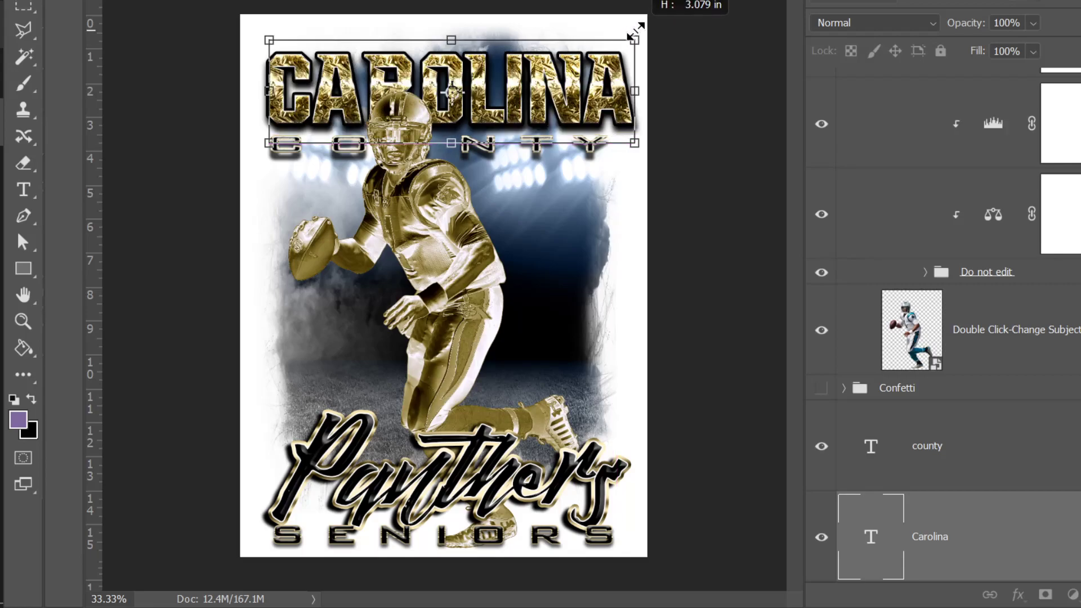
pyautogui.moveTo(270, 38); pyautogui.dragTo(259, 36)
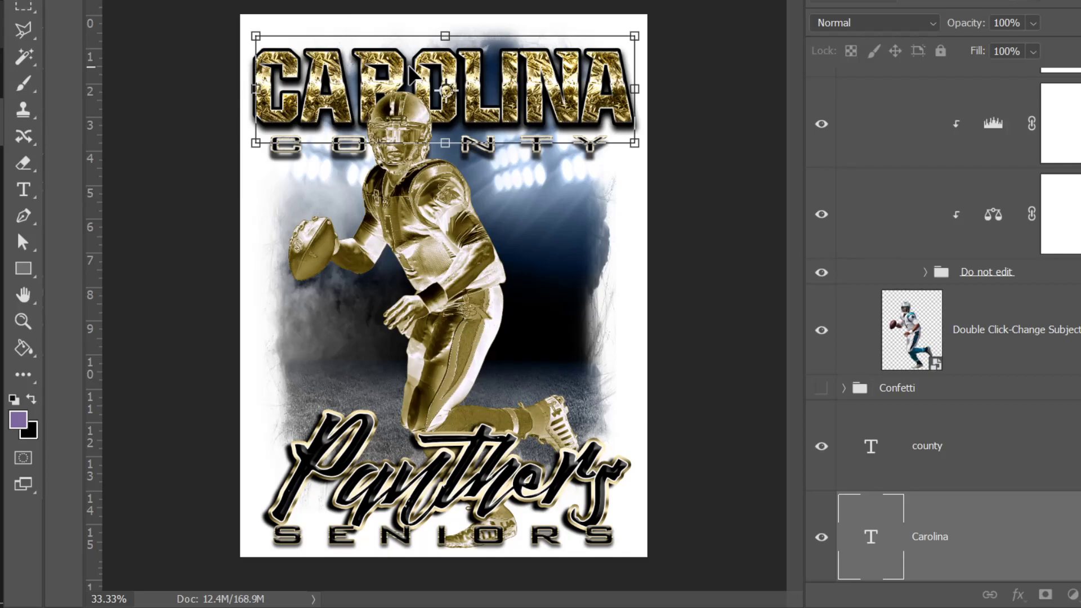
pyautogui.press('Return')
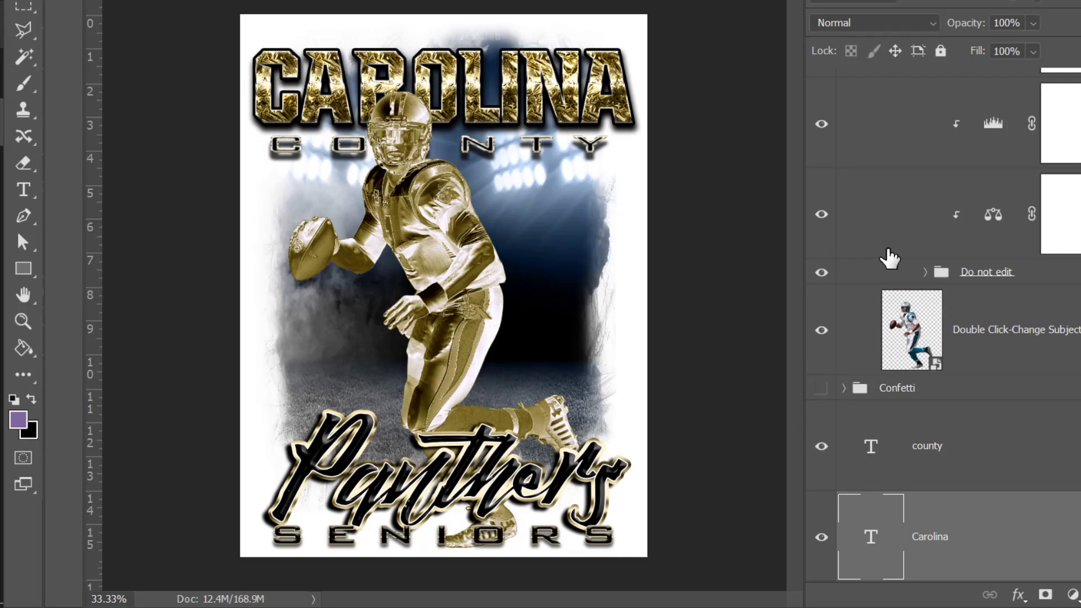
# Step: Shift the "Double Click-Change Subject" football player slightly to the right on the poster
pyautogui.click(991, 354)
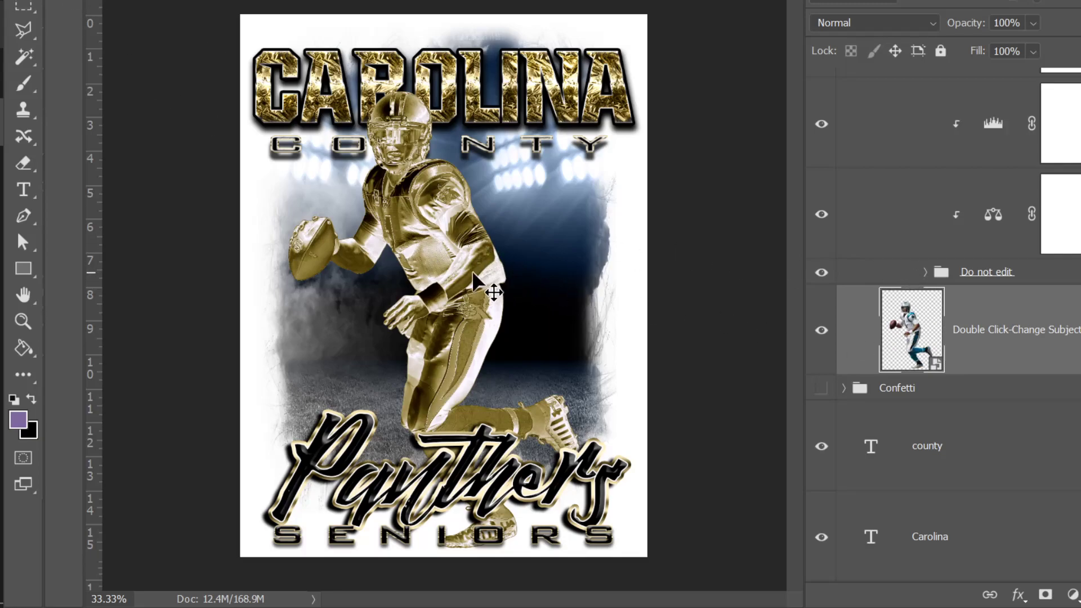
pyautogui.moveTo(467, 270); pyautogui.dragTo(471, 271)
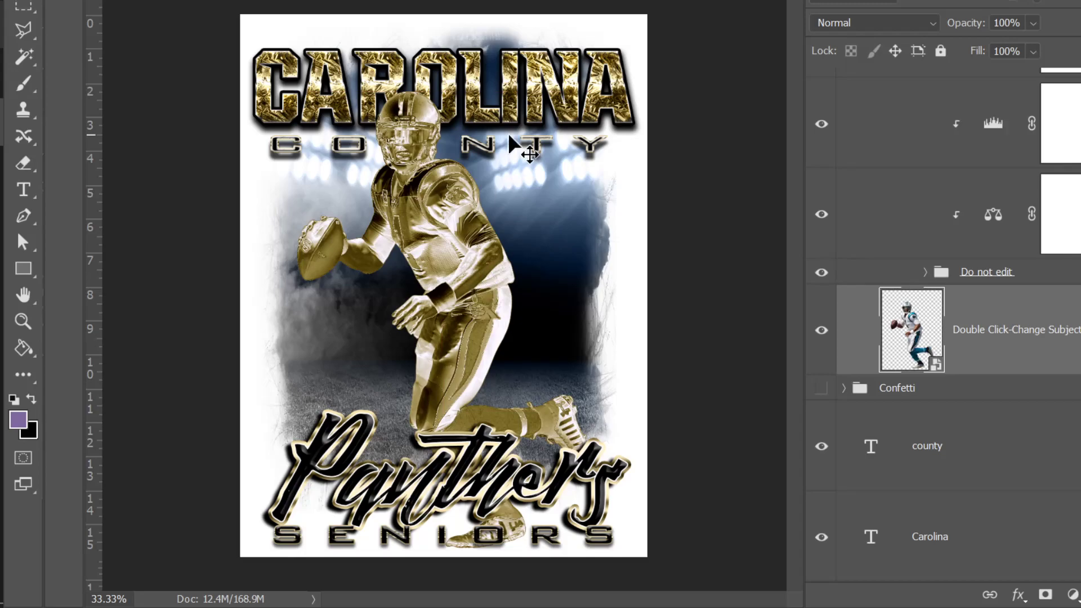
pyautogui.rightClick(598, 541)
pyautogui.click(634, 454)
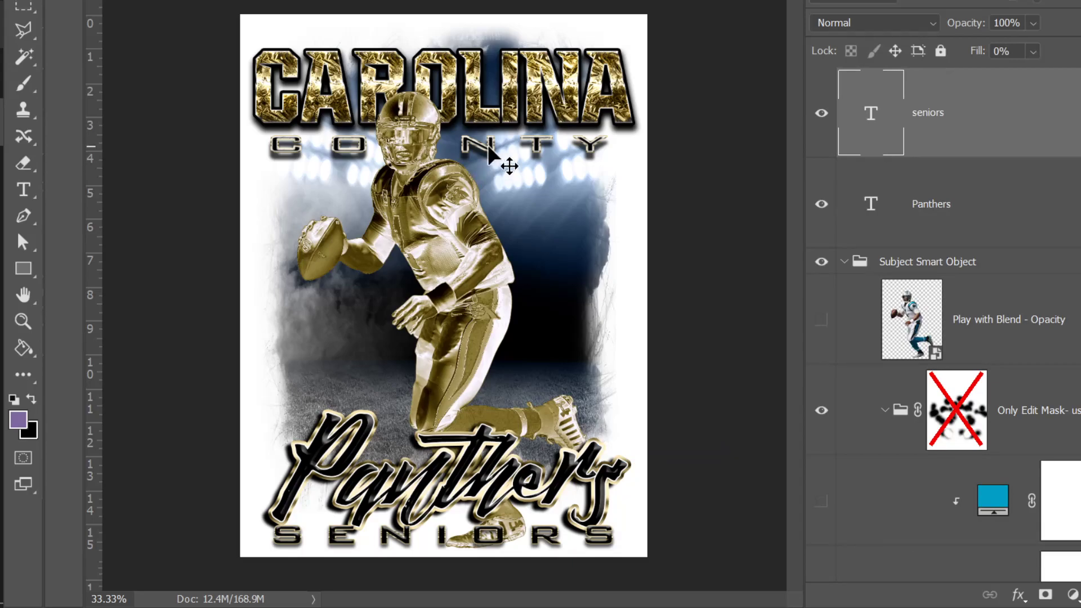
# Step: Select the Carolina text layer, expand its effects list and open its layer style settings
pyautogui.rightClick(536, 83)
pyautogui.click(570, 100)
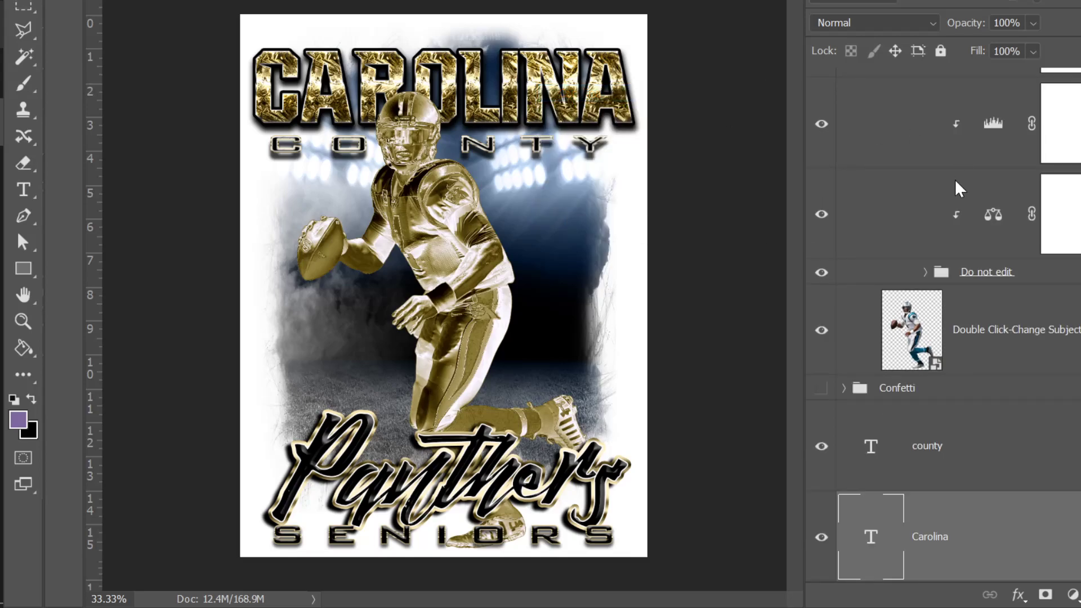
pyautogui.scroll(-3, 912, 454)
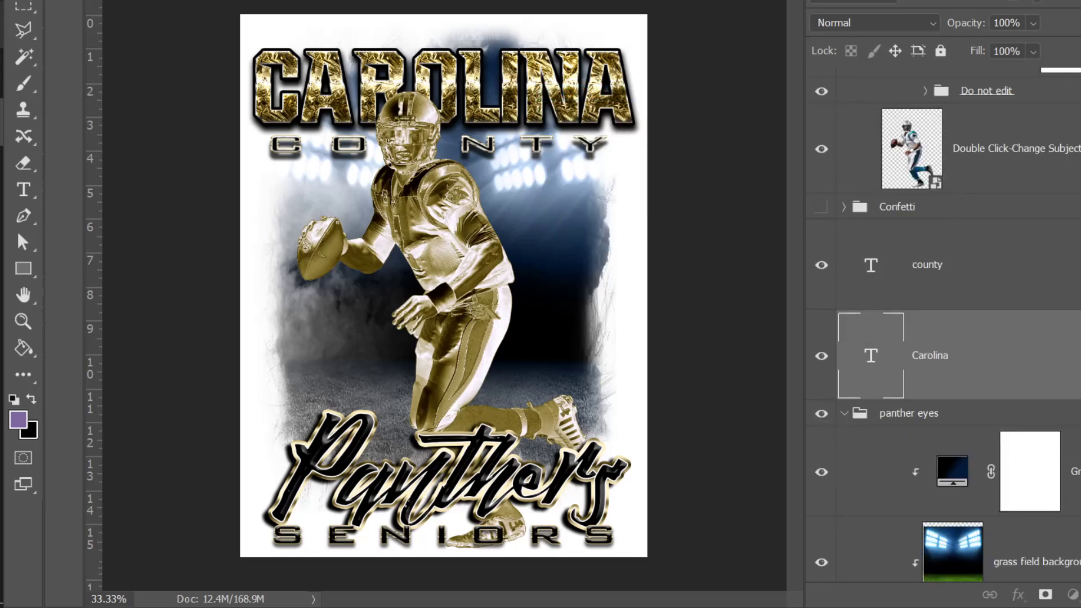
pyautogui.scroll(-2, 1035, 414)
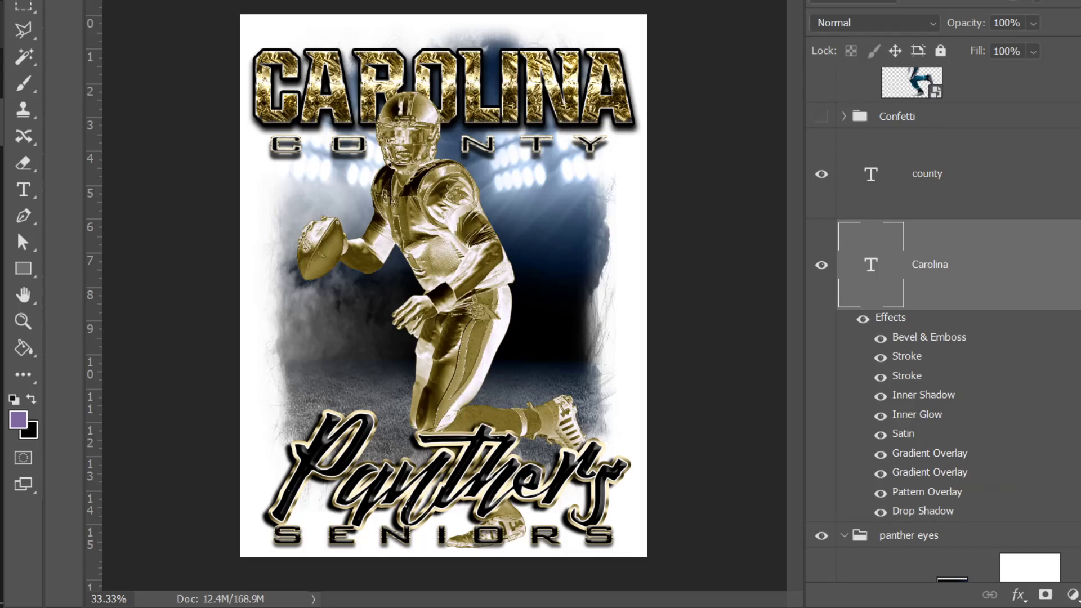
pyautogui.doubleClick(1042, 264)
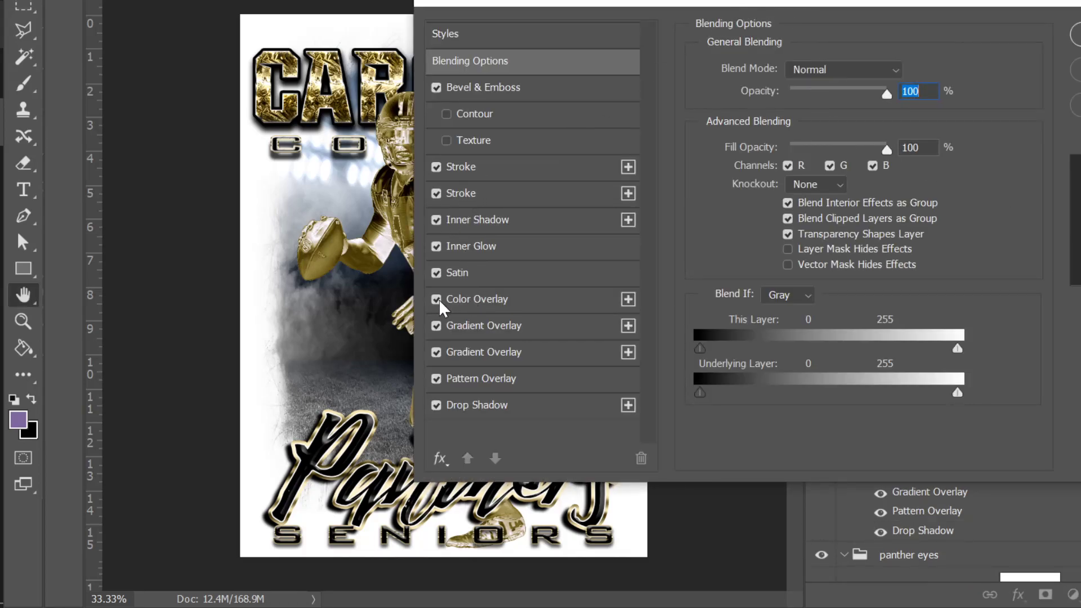
# Step: Try the Carolina text's Color Overlay with Normal blend mode and the gray color a1a1a1
pyautogui.click(460, 302)
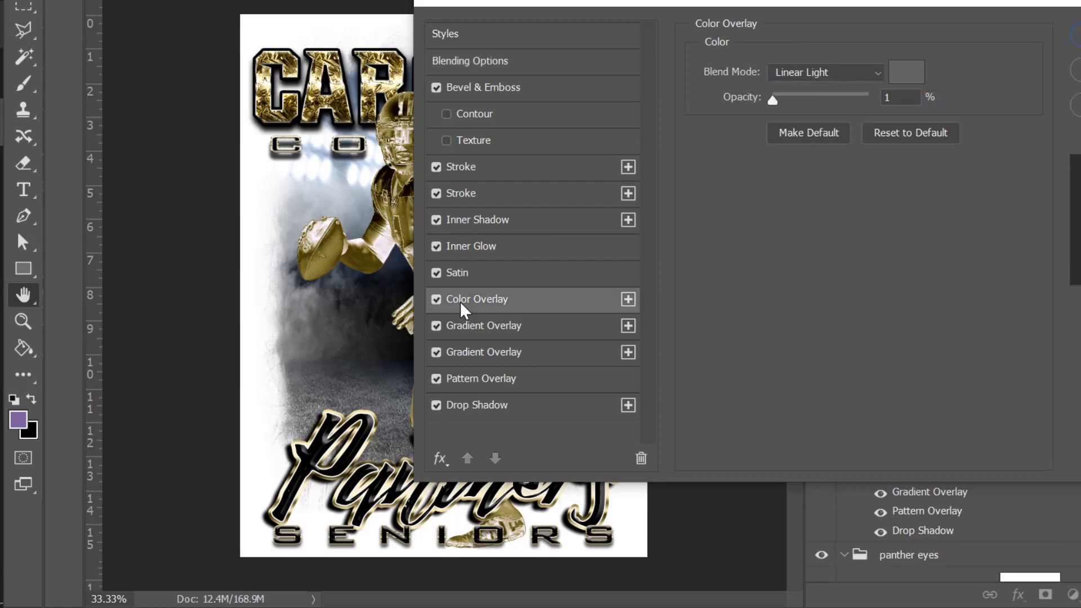
pyautogui.click(842, 70)
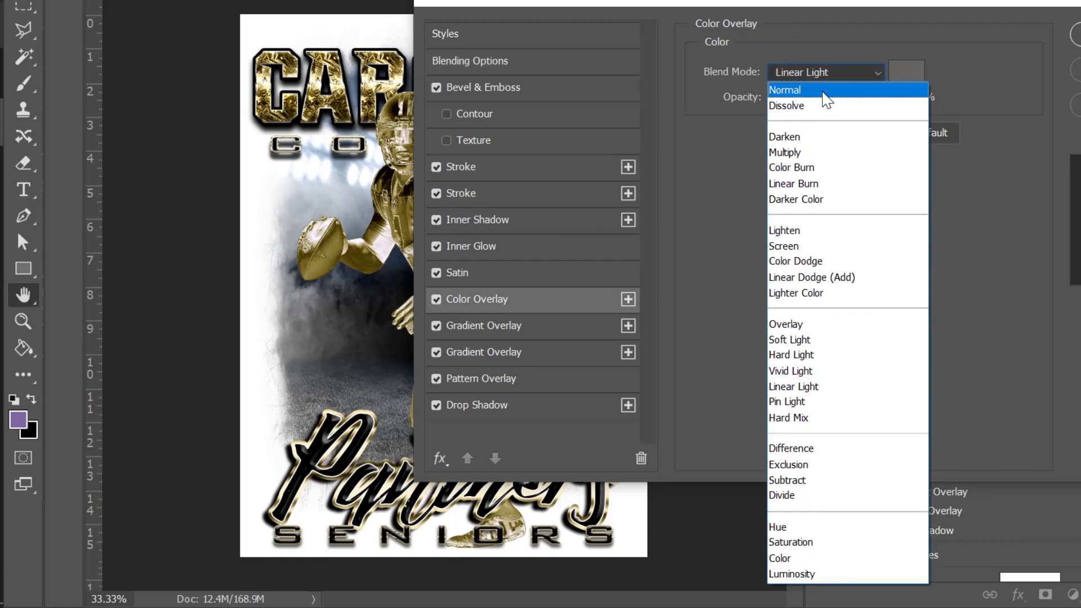
pyautogui.click(823, 88)
pyautogui.click(904, 72)
pyautogui.moveTo(680, 234); pyautogui.dragTo(581, 291)
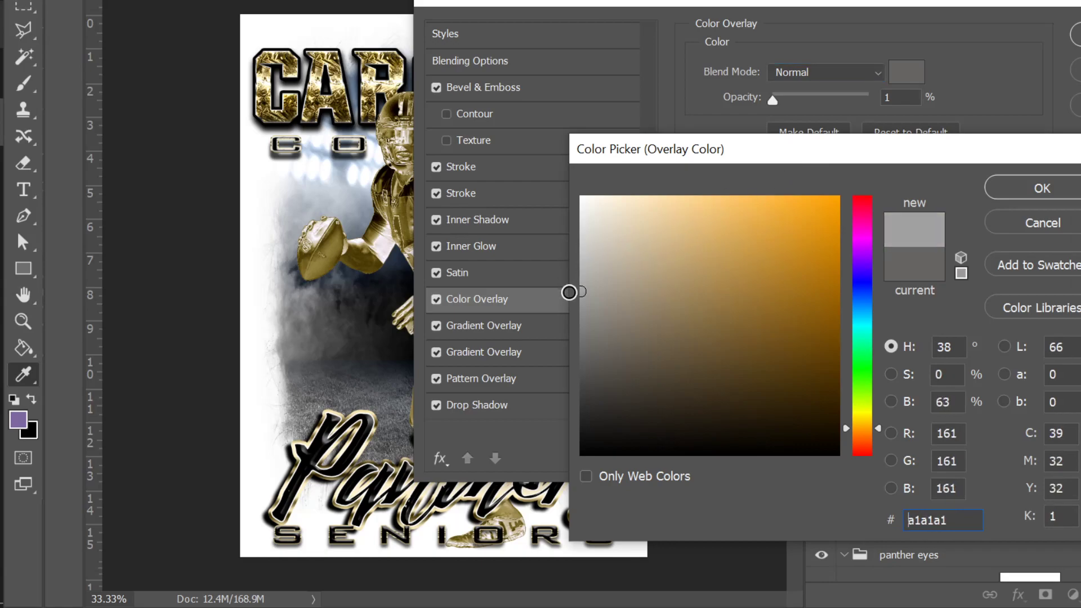
pyautogui.click(1023, 191)
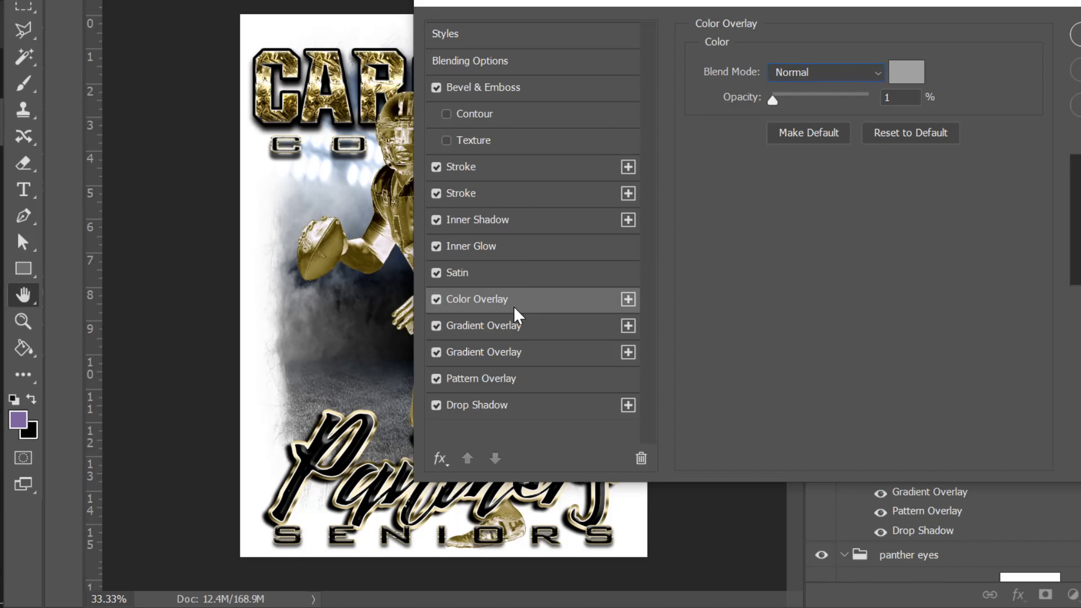
# Step: In the Carolina blending options, enable Layer Mask and Vector Mask Hides Effects and disable blending interior effects and clipped layers as a group
pyautogui.moveTo(677, 2); pyautogui.dragTo(852, 1)
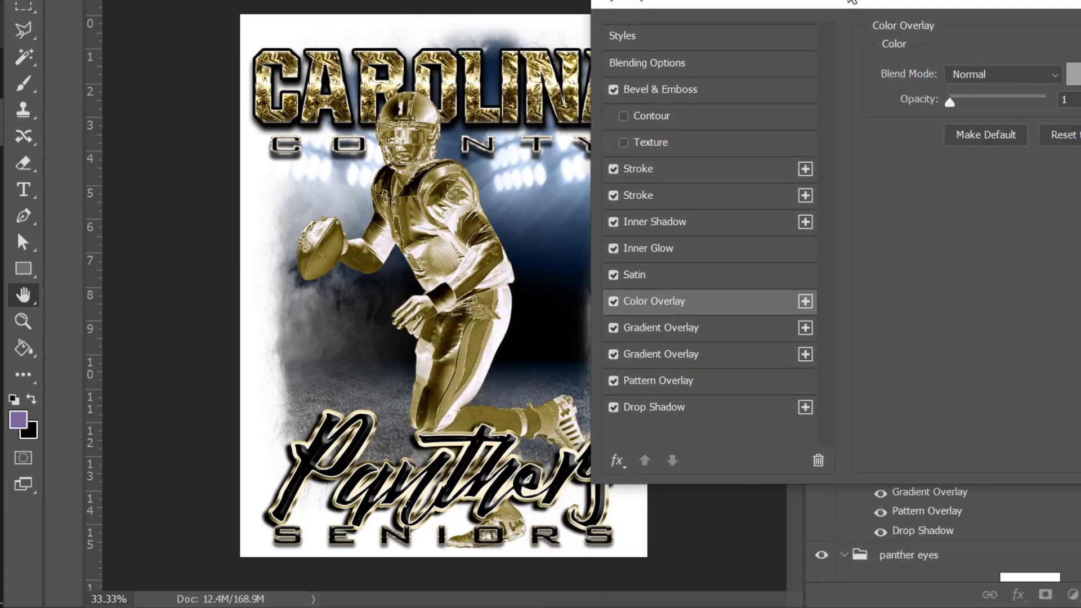
pyautogui.click(658, 65)
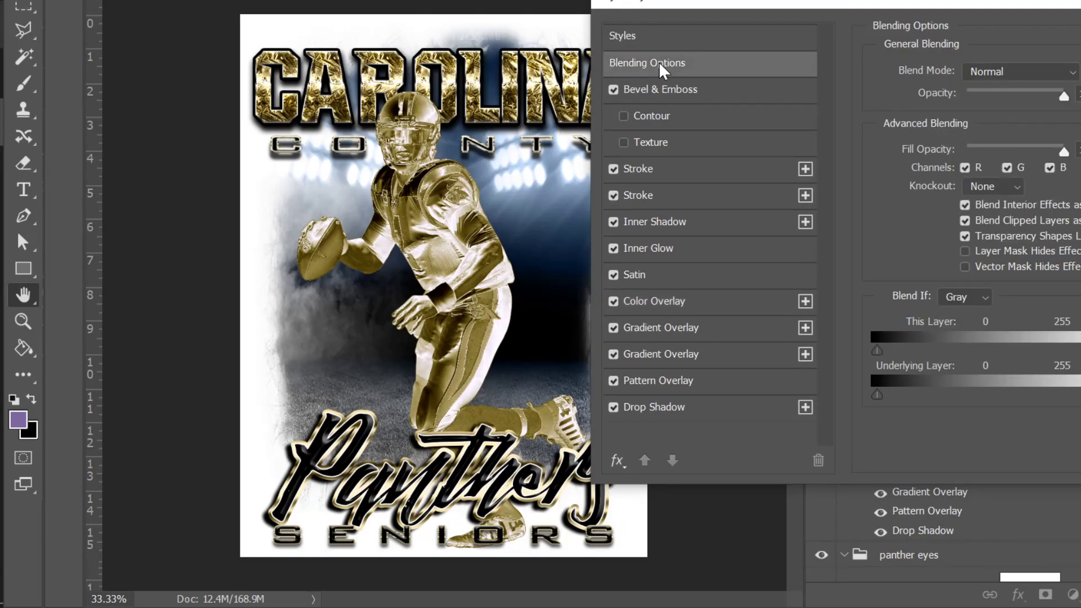
pyautogui.click(967, 250)
pyautogui.click(966, 266)
pyautogui.click(965, 219)
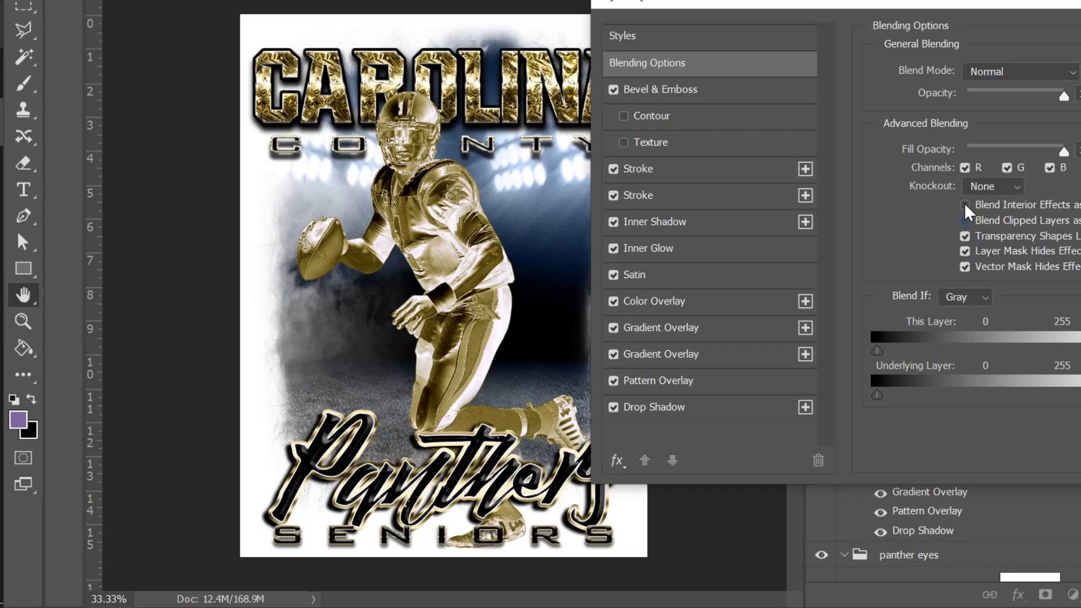
# Step: Disable the gold Gradient Overlay on the Carolina text and delete its Color Overlay effect
pyautogui.click(705, 300)
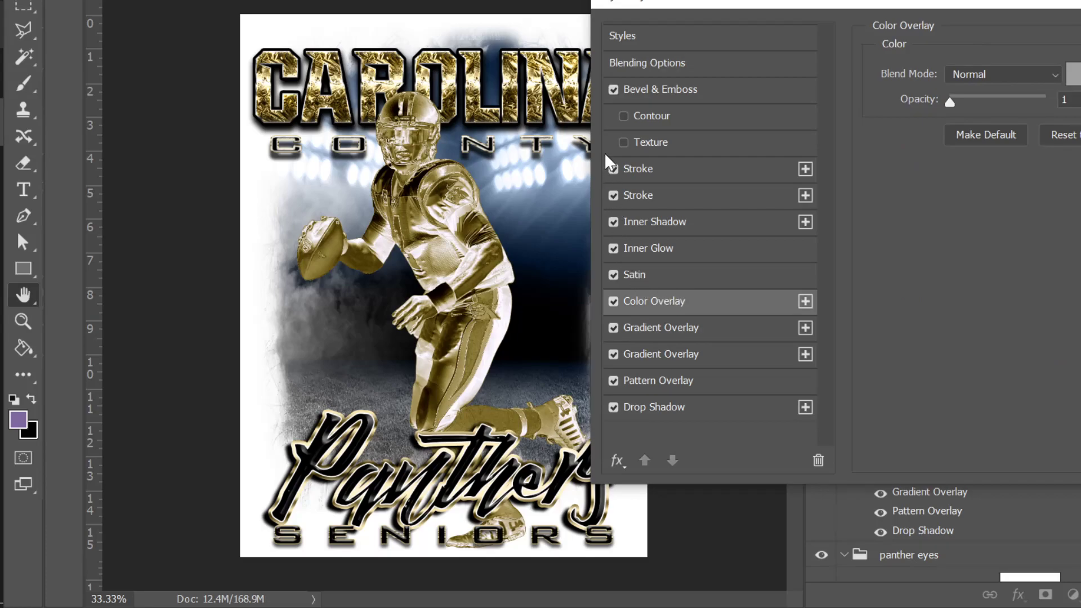
pyautogui.click(615, 381)
pyautogui.click(651, 359)
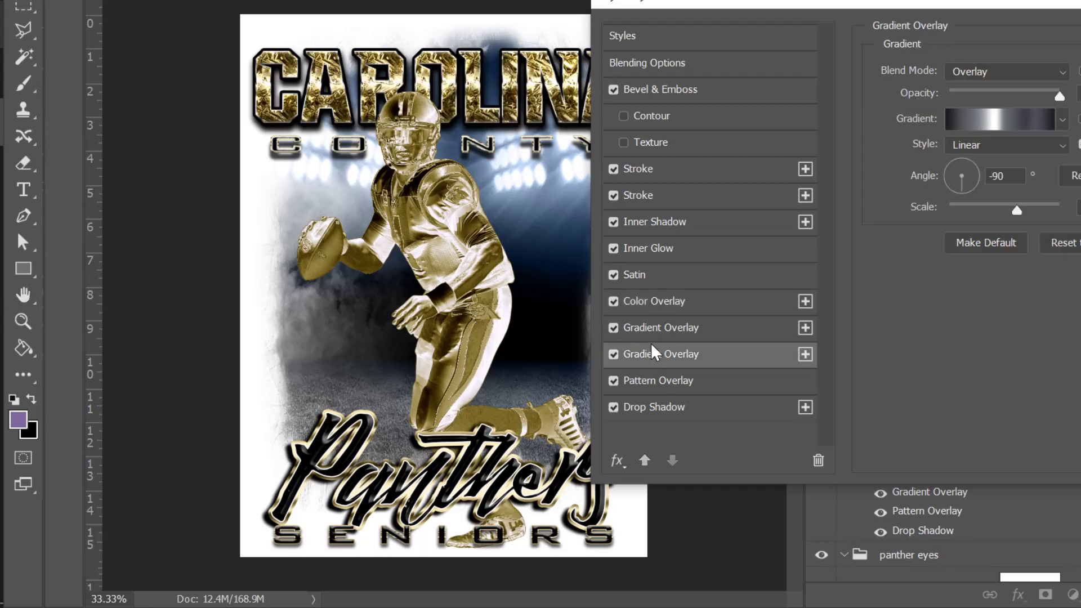
pyautogui.click(653, 330)
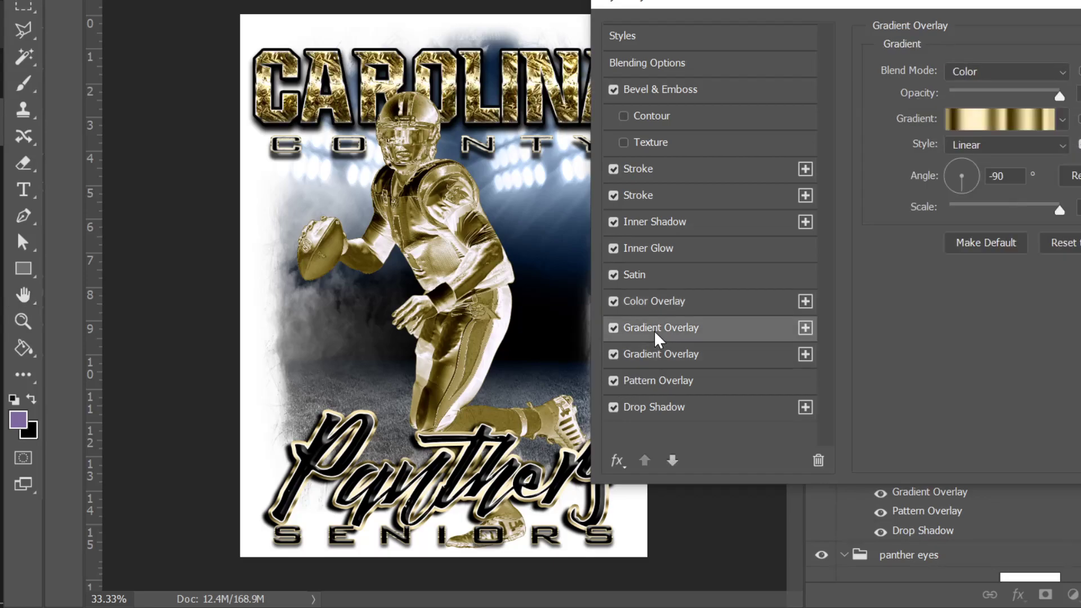
pyautogui.click(614, 328)
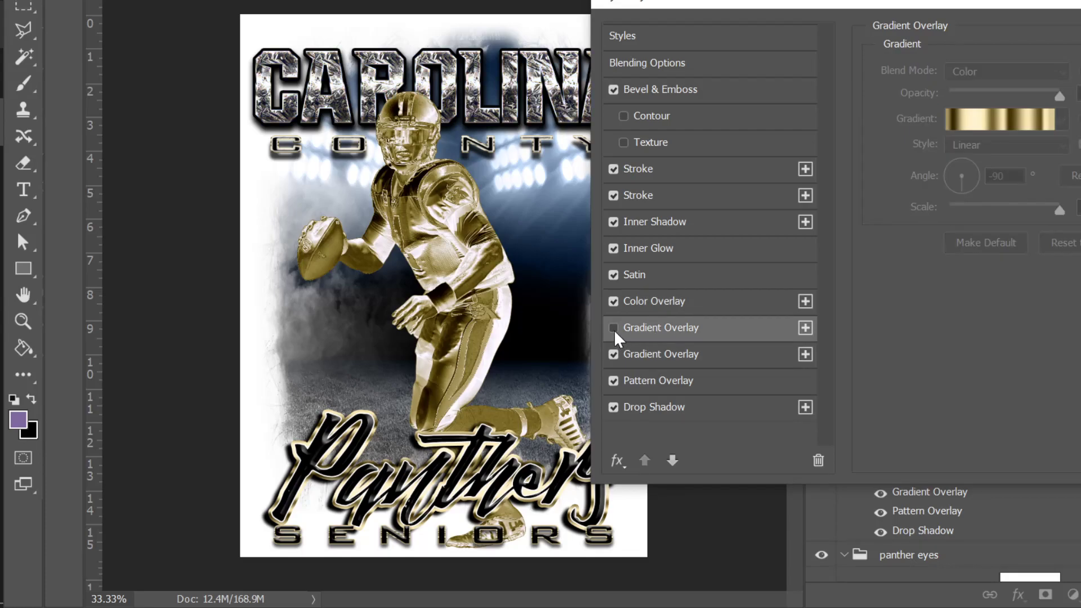
pyautogui.click(636, 309)
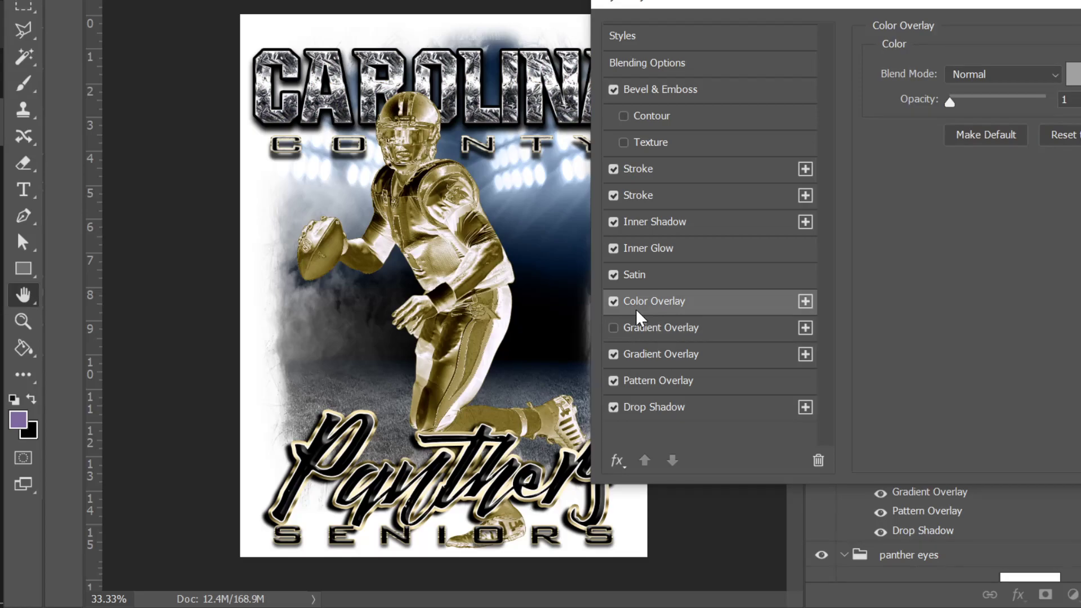
pyautogui.click(819, 460)
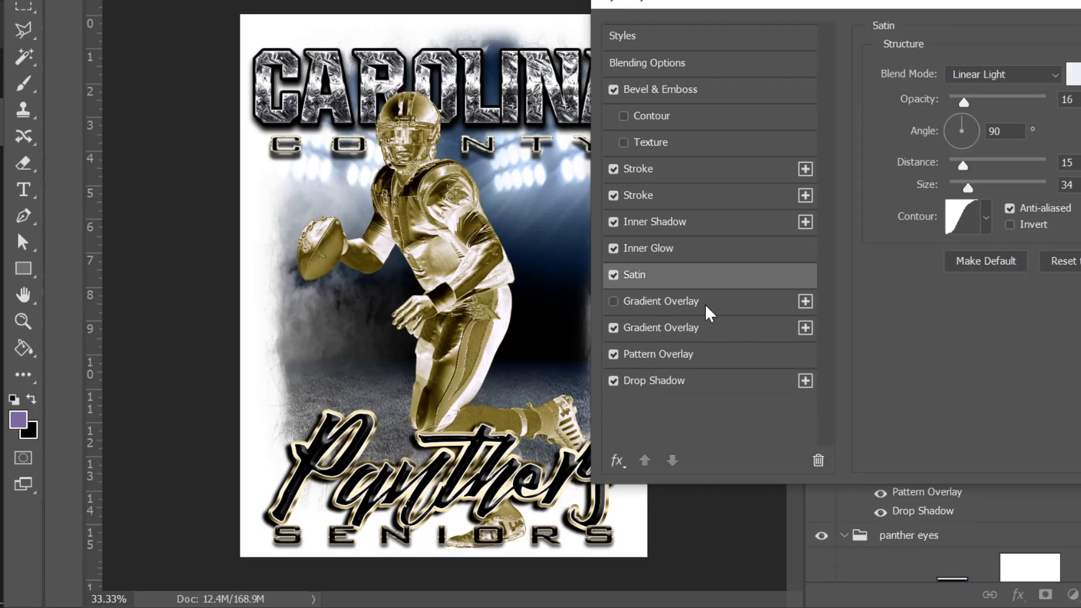
# Step: Compare the Carolina text with and without its gold Gradient Overlay, leave that overlay disabled and apply the layer style
pyautogui.click(666, 306)
pyautogui.click(614, 301)
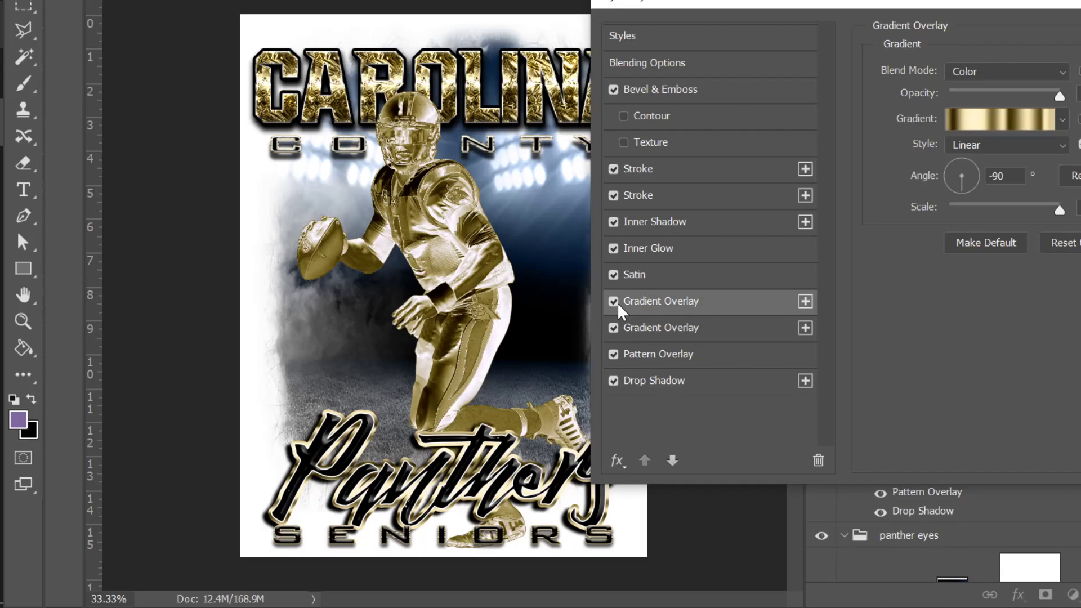
pyautogui.click(613, 300)
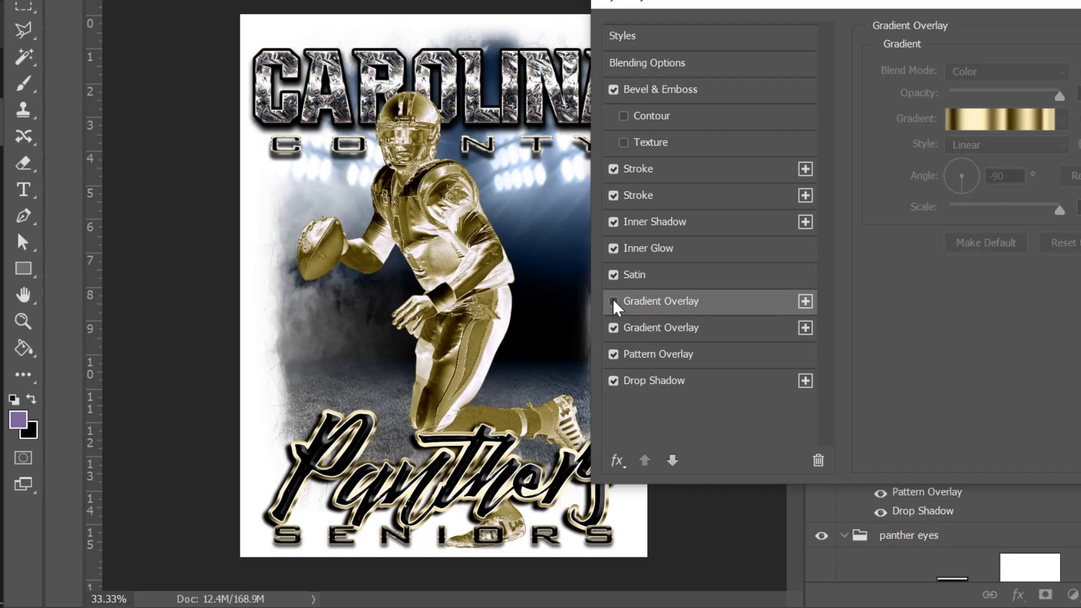
pyautogui.click(613, 301)
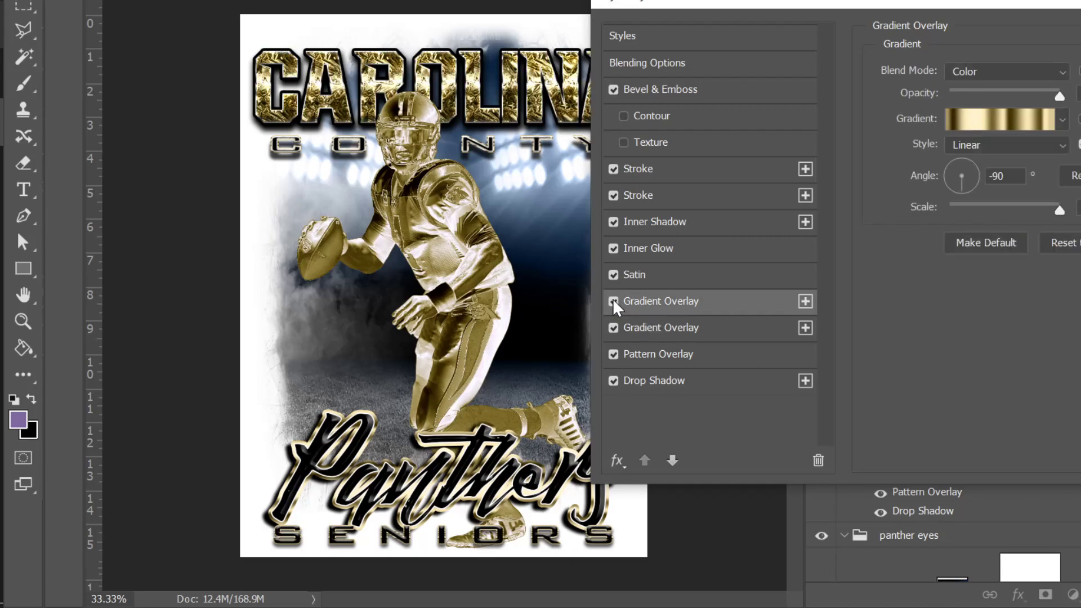
pyautogui.click(613, 301)
pyautogui.moveTo(718, 7); pyautogui.dragTo(449, 0)
pyautogui.press('Return')
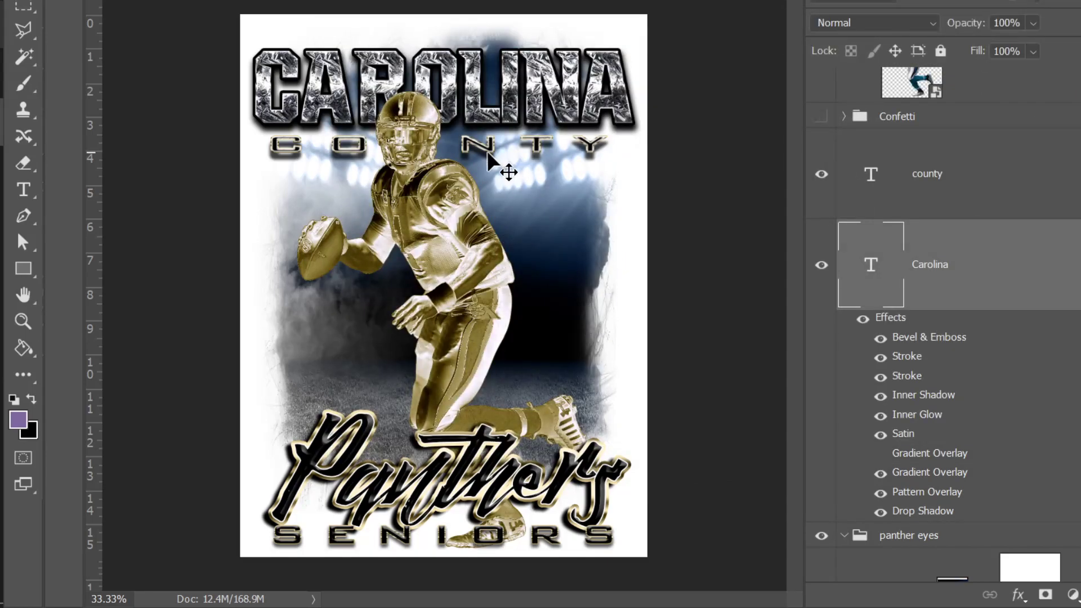
# Step: Select the county text layer and open its Gradient Overlay settings
pyautogui.rightClick(504, 169)
pyautogui.click(506, 168)
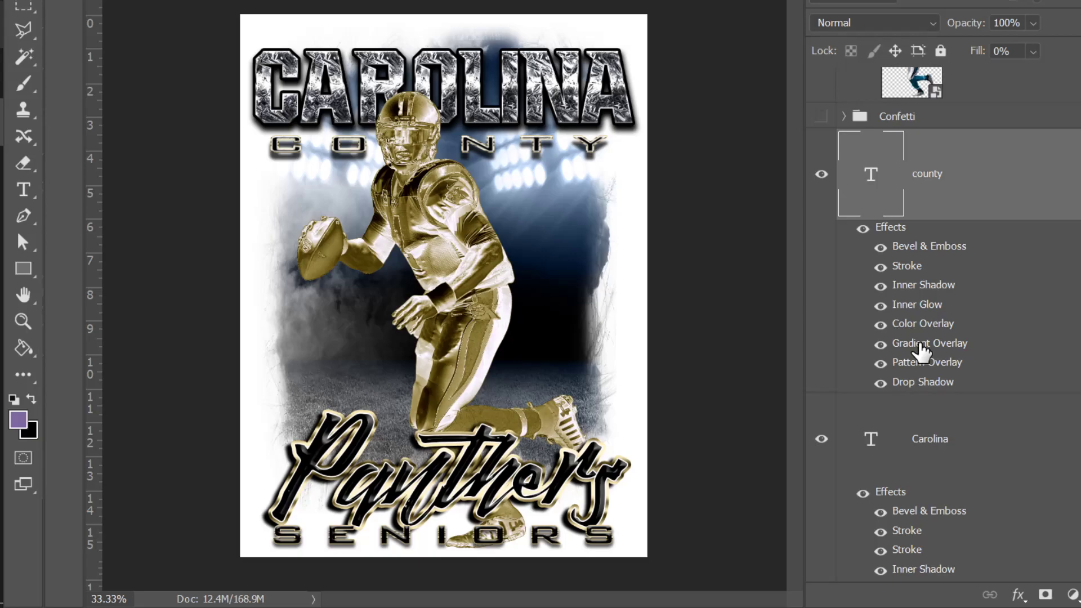
pyautogui.doubleClick(921, 352)
pyautogui.moveTo(414, 1); pyautogui.dragTo(656, 1)
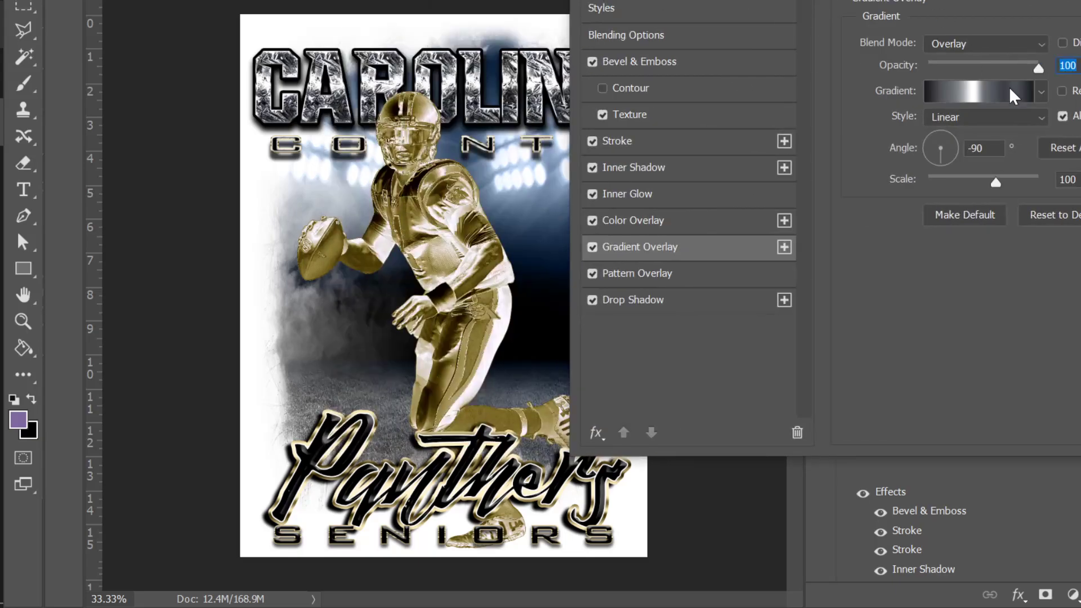
# Step: Examine the county text's Color Overlay, Pattern Overlay, Gradient Overlay and Stroke settings
pyautogui.click(653, 221)
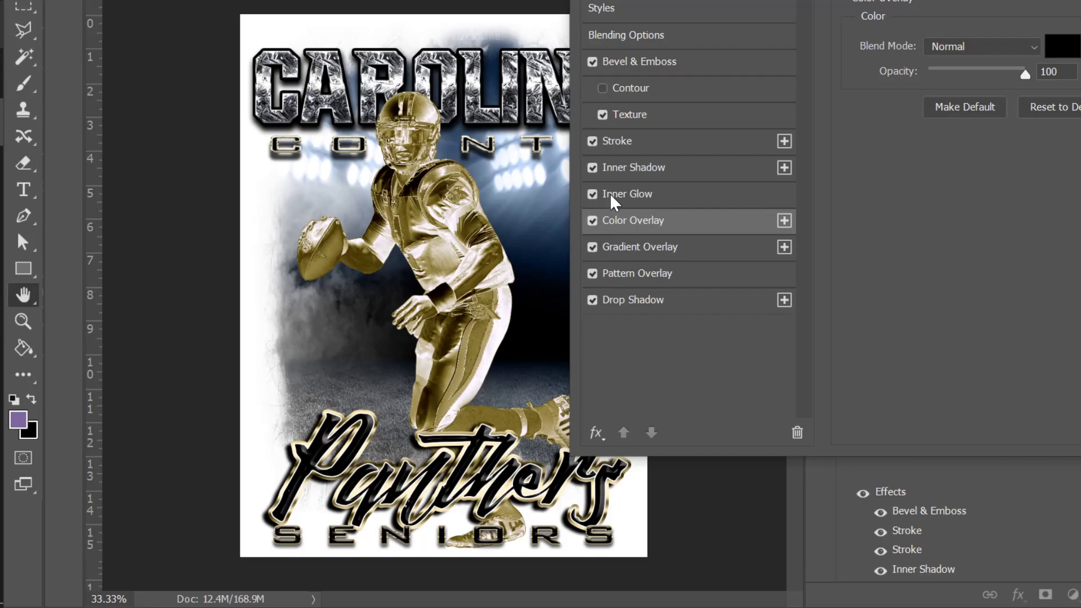
pyautogui.click(636, 275)
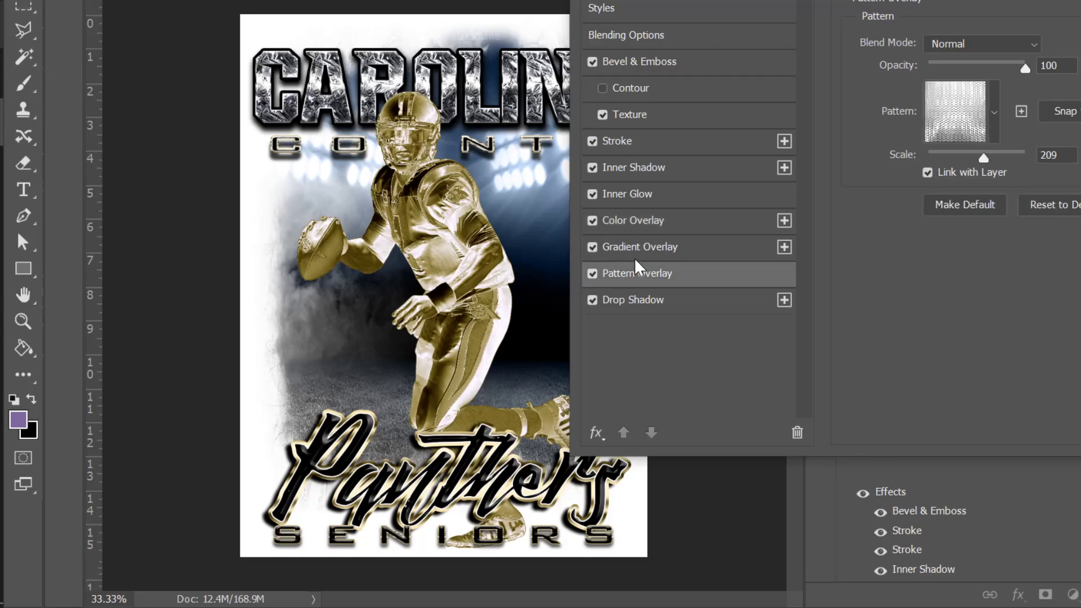
pyautogui.click(635, 258)
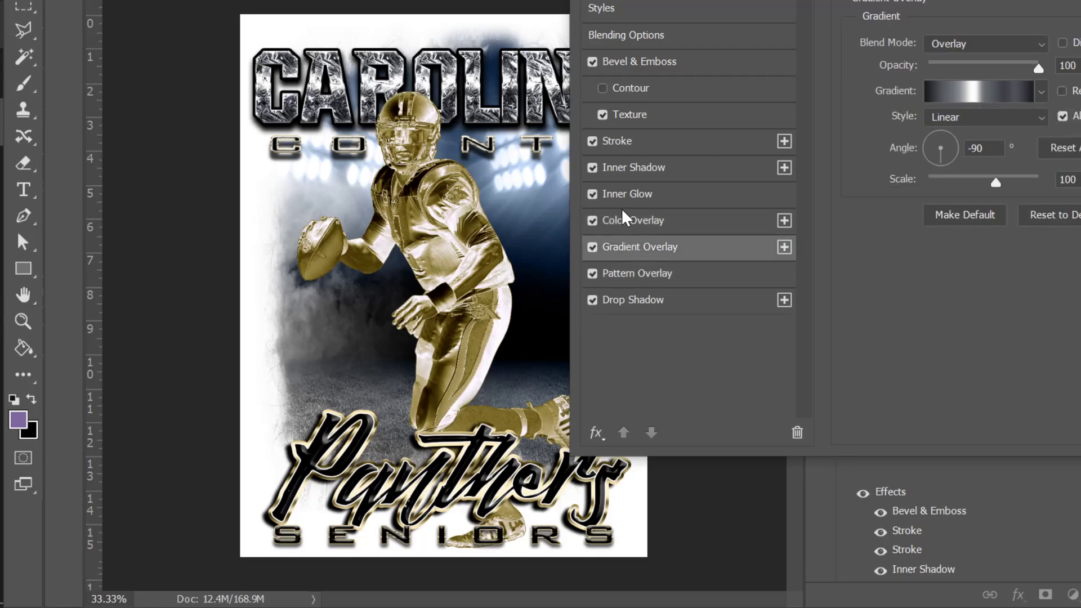
pyautogui.click(616, 142)
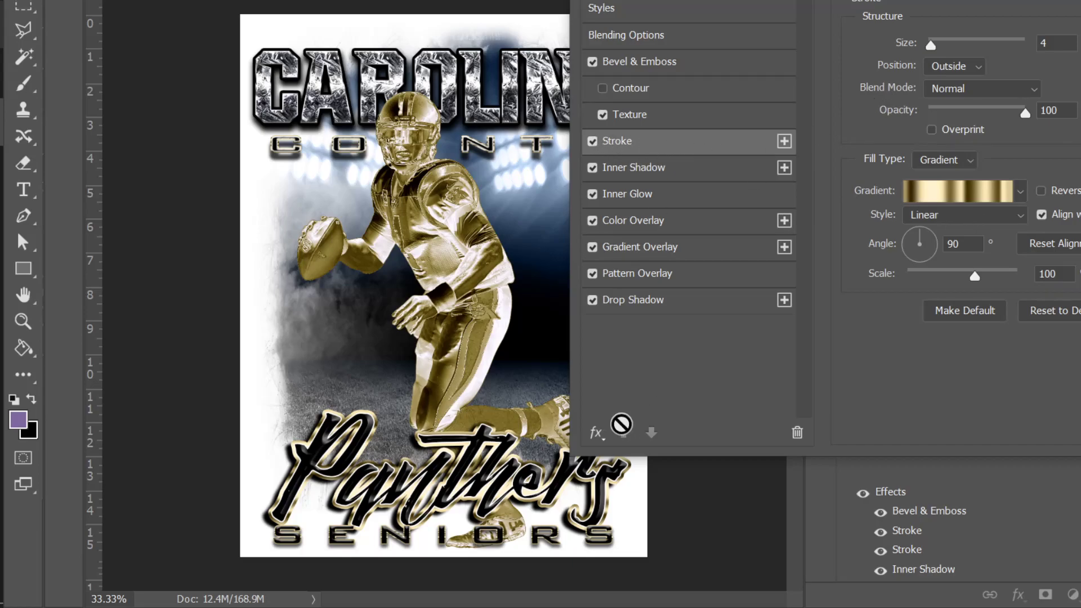
# Step: Add a second Stroke to the county text with a solid mid-gray Color fill and the Color blend mode
pyautogui.click(784, 141)
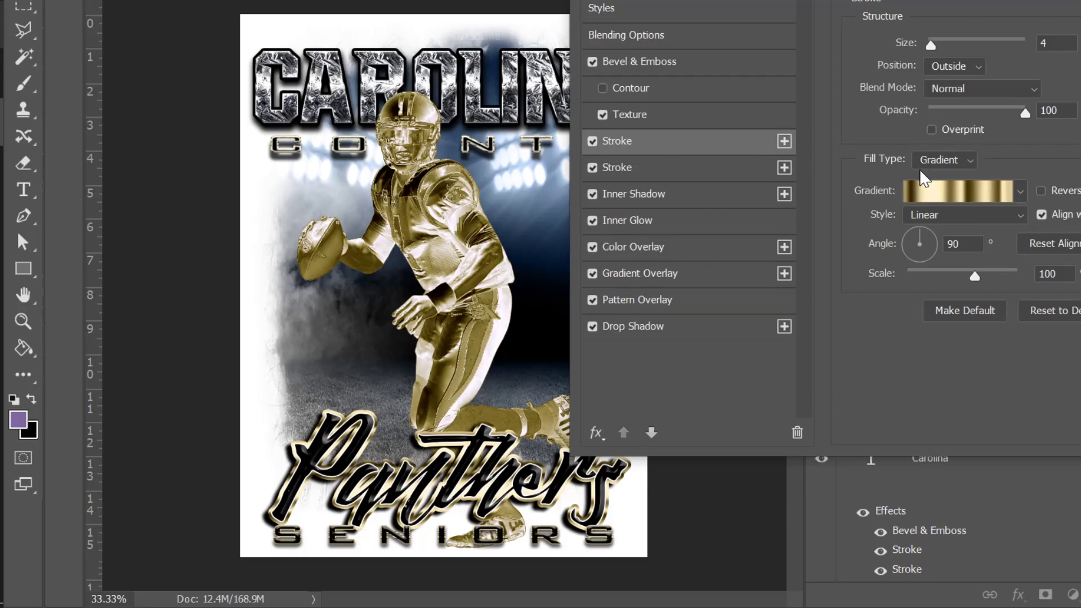
pyautogui.click(957, 161)
pyautogui.click(937, 171)
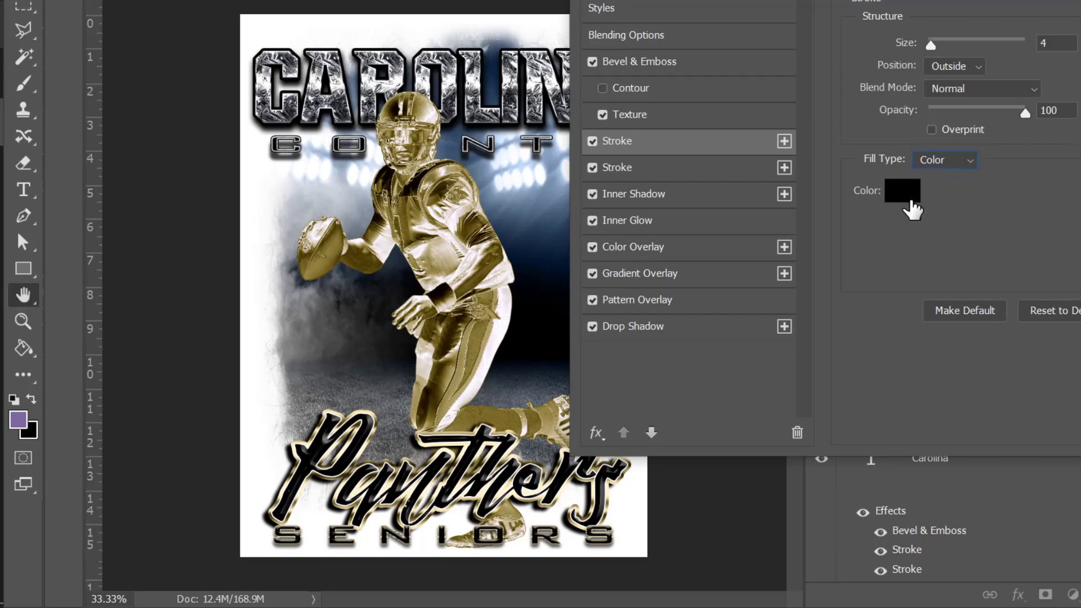
pyautogui.click(910, 198)
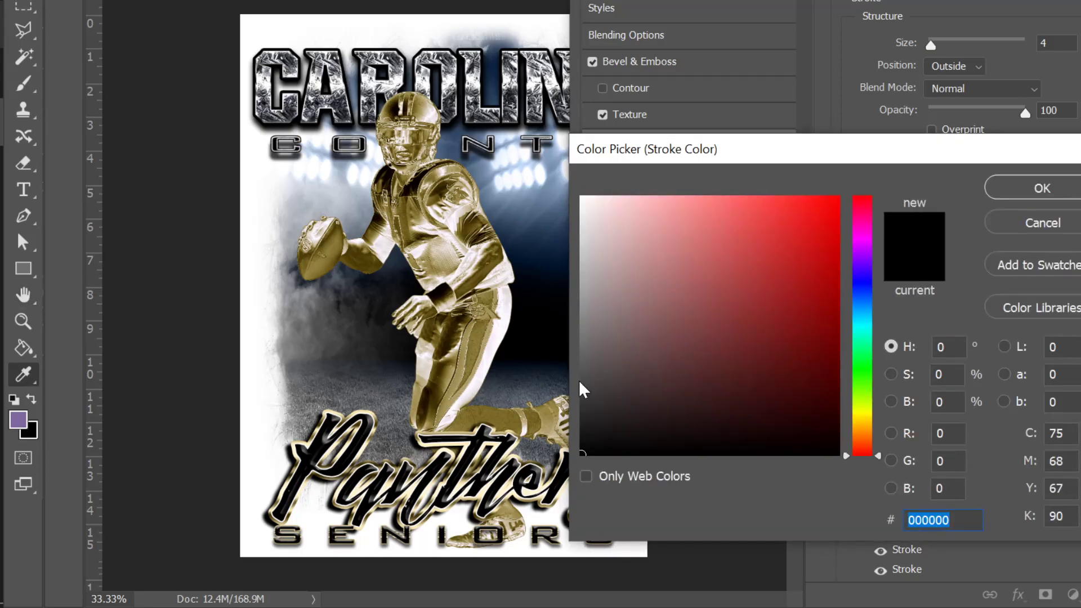
pyautogui.moveTo(594, 378)
pyautogui.mouseDown()
pyautogui.moveTo(579, 361)
pyautogui.moveTo(579, 325)
pyautogui.mouseUp()
pyautogui.click(1035, 188)
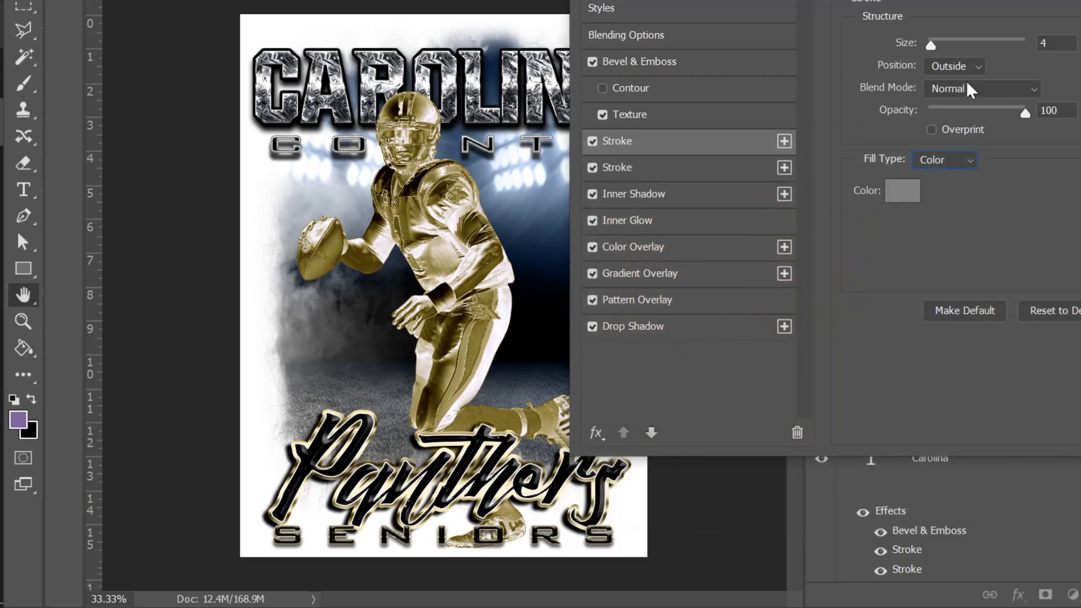
pyautogui.click(966, 83)
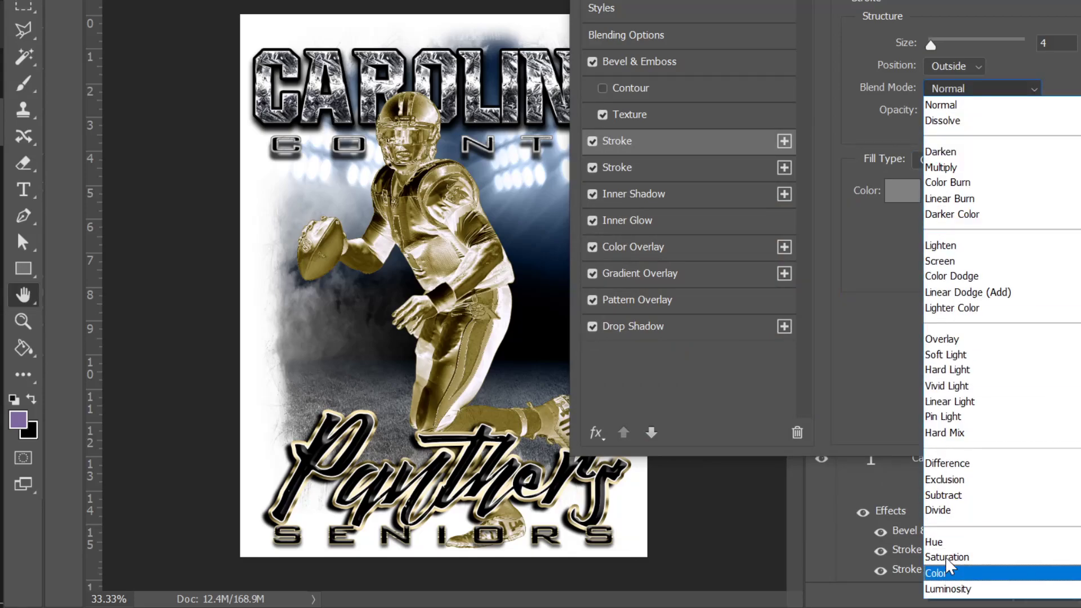
pyautogui.click(949, 573)
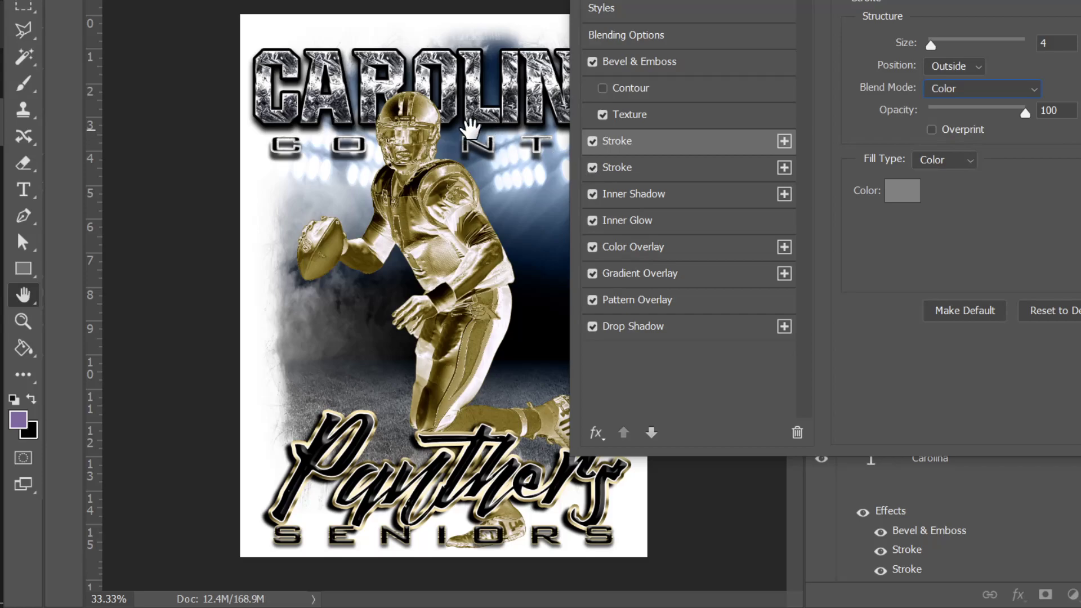
# Step: Compare the county text's gray Stroke in Normal and Color blend modes up close, ending on Color
pyautogui.hotkey('ctrl', '+')
pyautogui.hotkey('ctrl', '+')
pyautogui.hotkey('ctrl', '+')
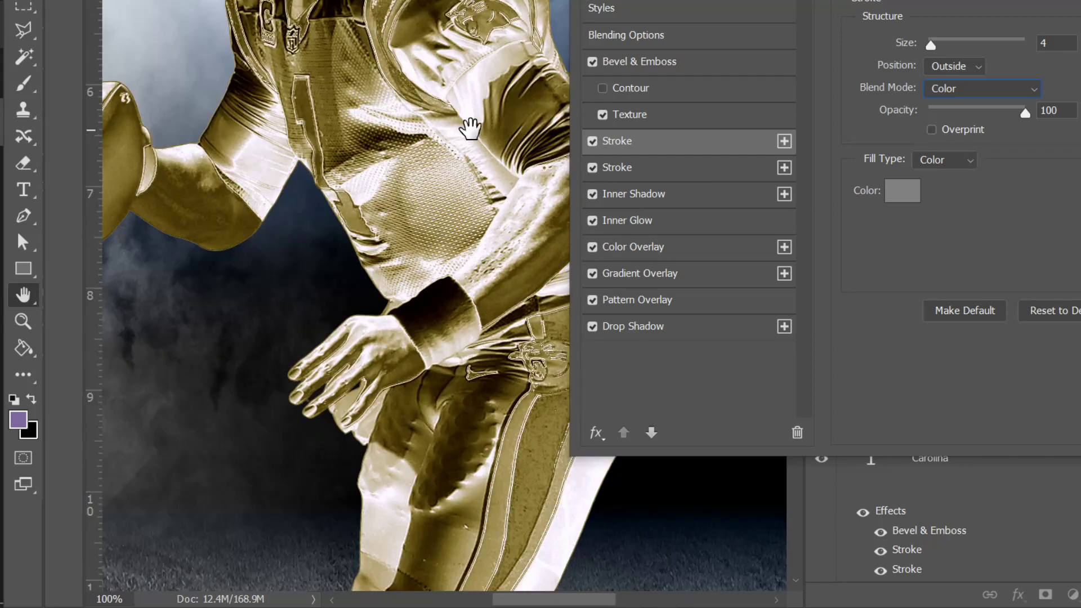
pyautogui.moveTo(428, 107); pyautogui.dragTo(478, 485)
pyautogui.moveTo(482, 382)
pyautogui.mouseDown()
pyautogui.moveTo(523, 404)
pyautogui.moveTo(496, 388)
pyautogui.mouseUp()
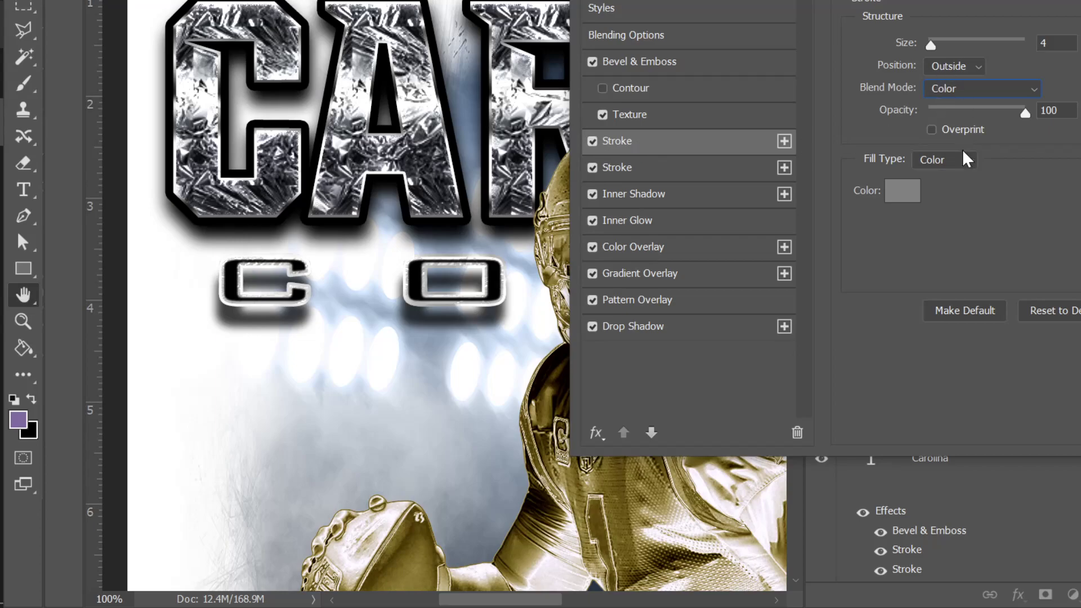
pyautogui.click(936, 160)
pyautogui.click(941, 158)
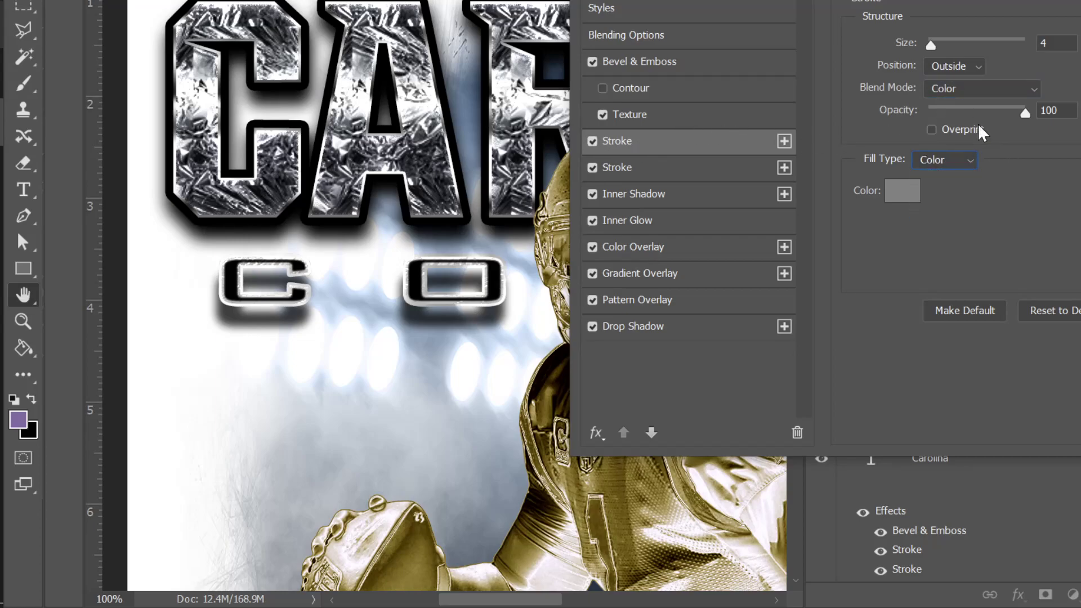
pyautogui.click(957, 88)
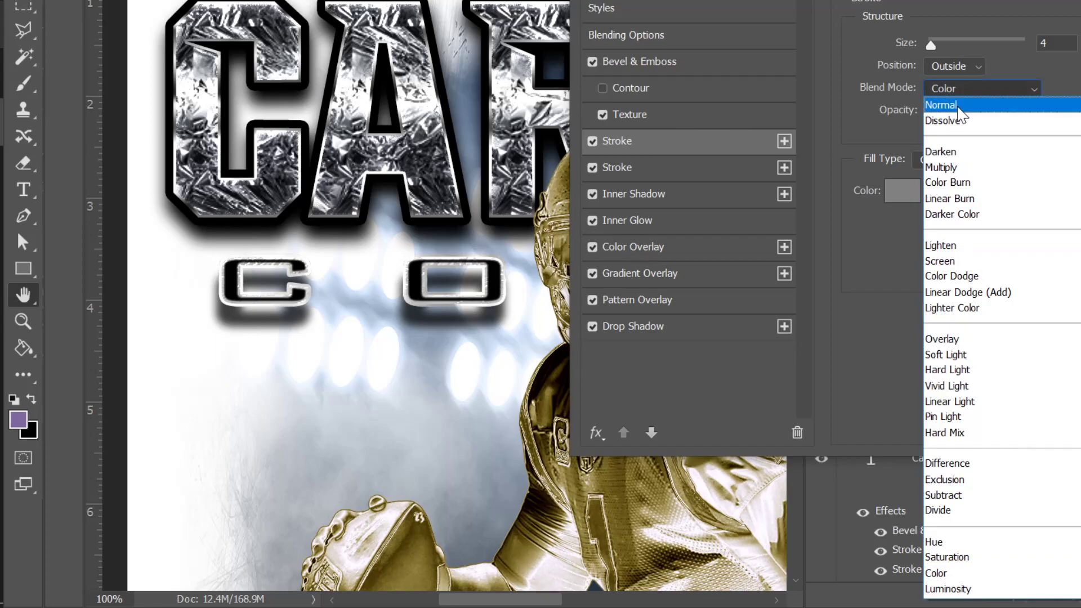
pyautogui.click(957, 105)
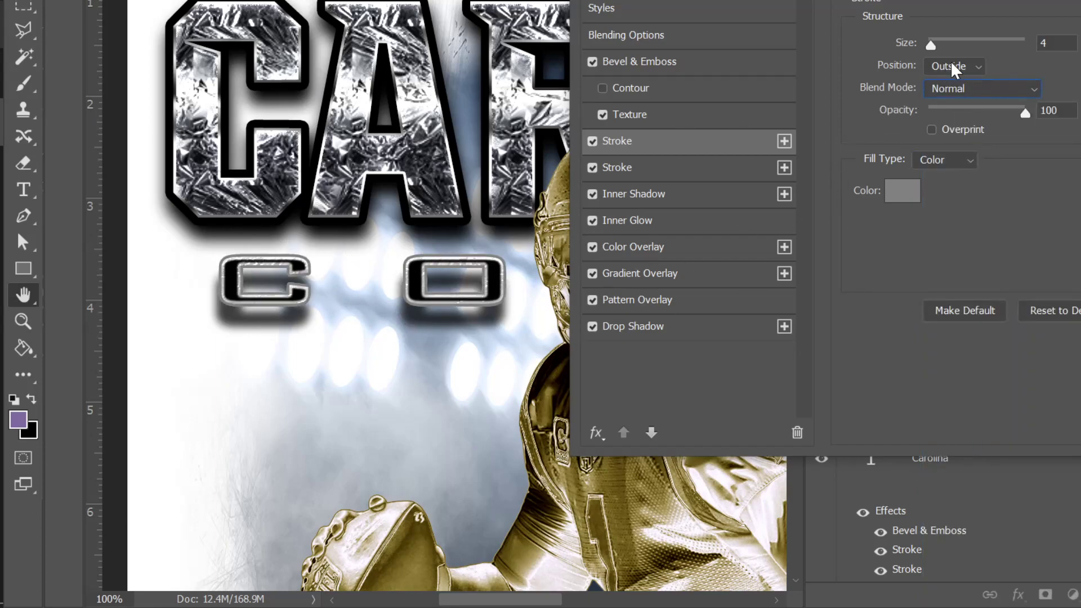
pyautogui.click(964, 90)
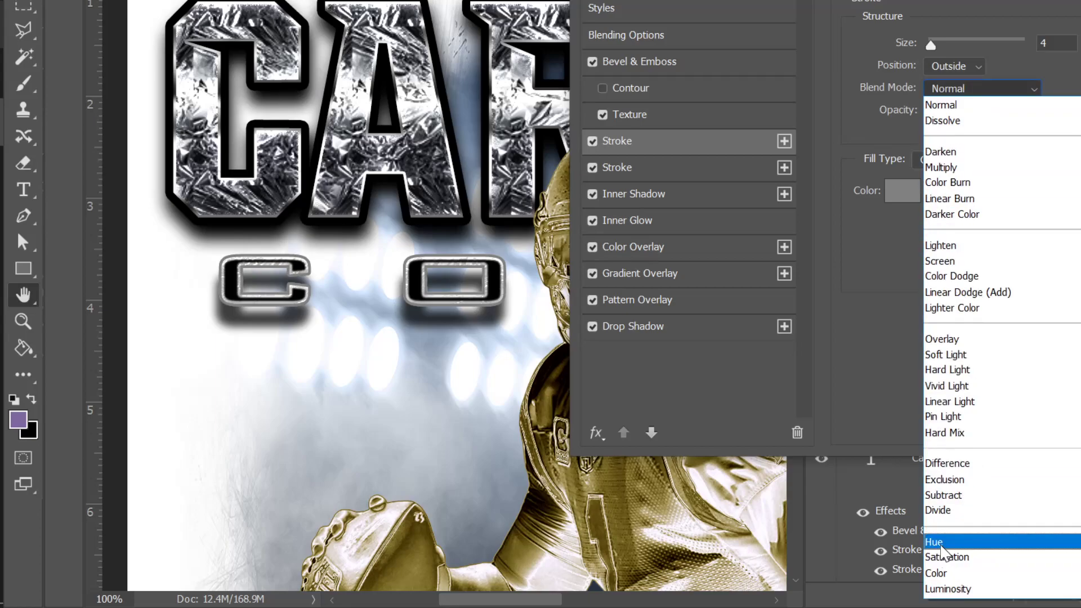
pyautogui.click(938, 572)
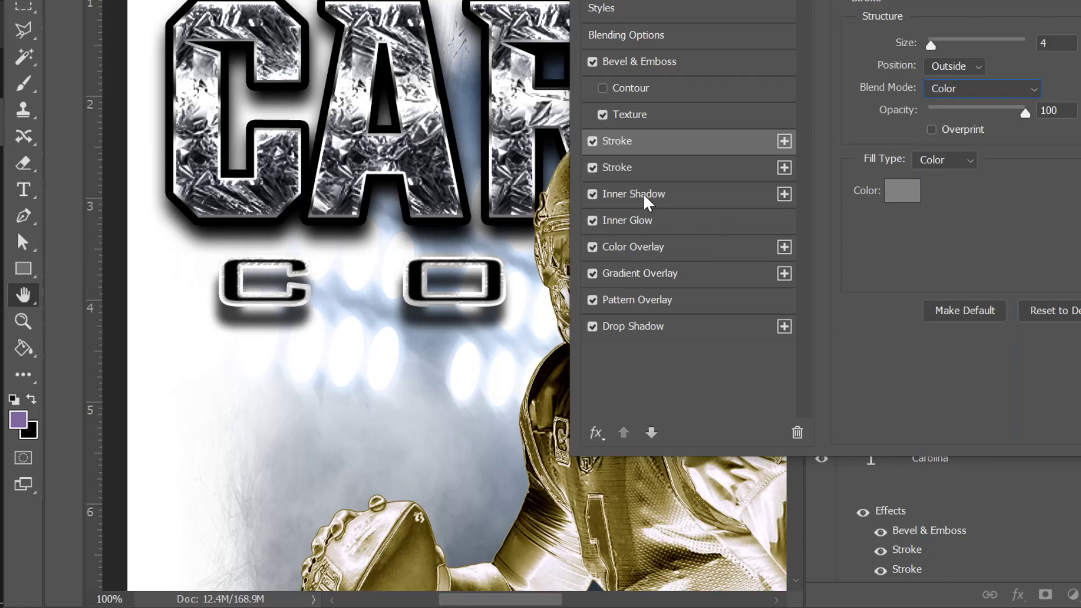
# Step: Check the county text's original gradient Stroke and apply the layer style
pyautogui.click(639, 165)
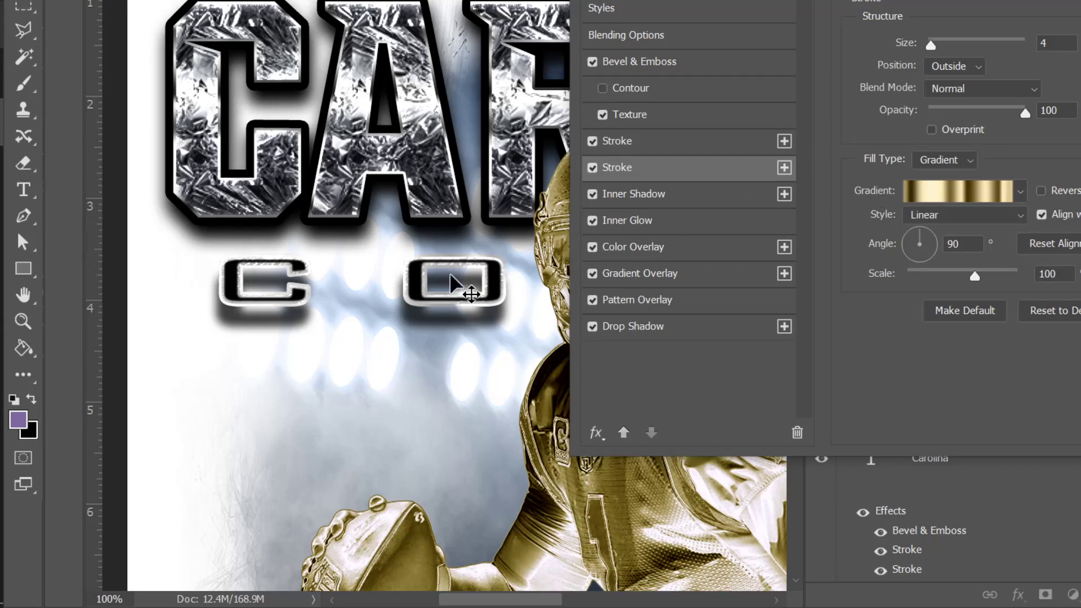
pyautogui.moveTo(732, 1); pyautogui.dragTo(435, 0)
pyautogui.press('Return')
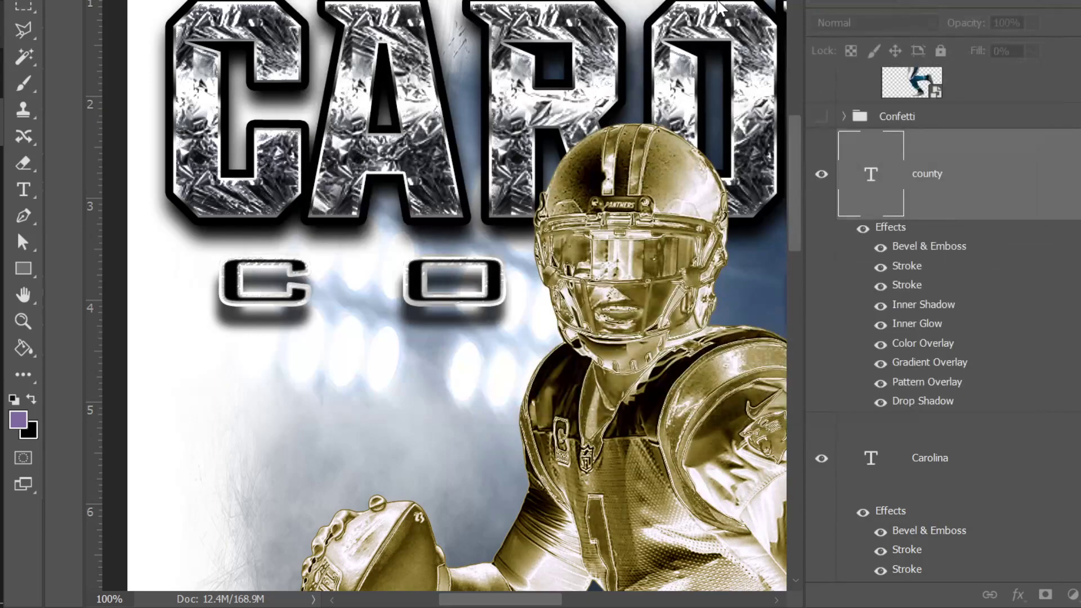
pyautogui.hotkey('ctrl', '-')
pyautogui.hotkey('ctrl', '-')
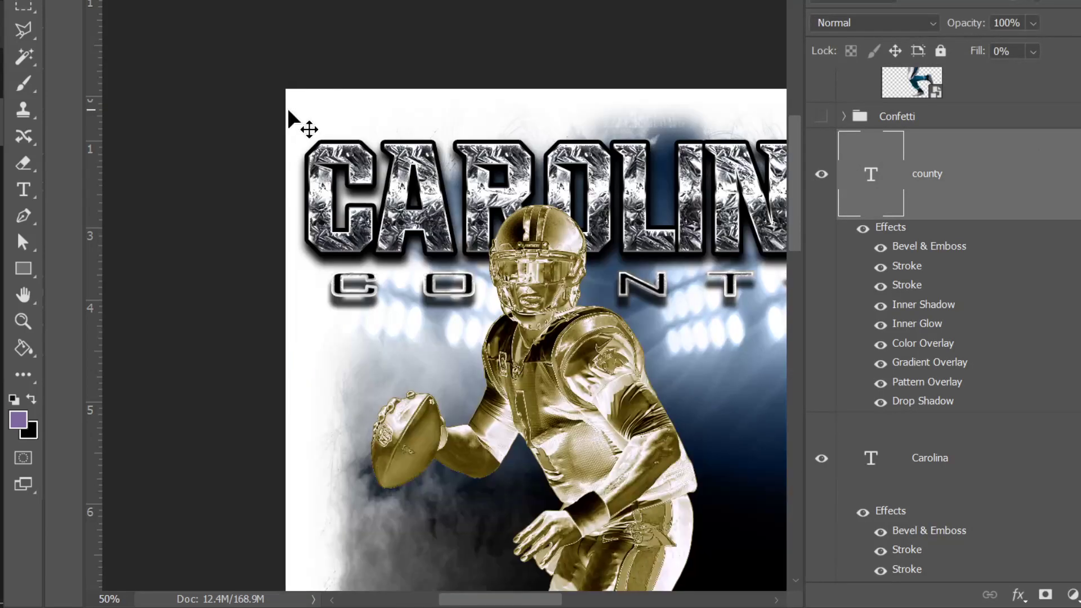
pyautogui.hotkey('ctrl', '-')
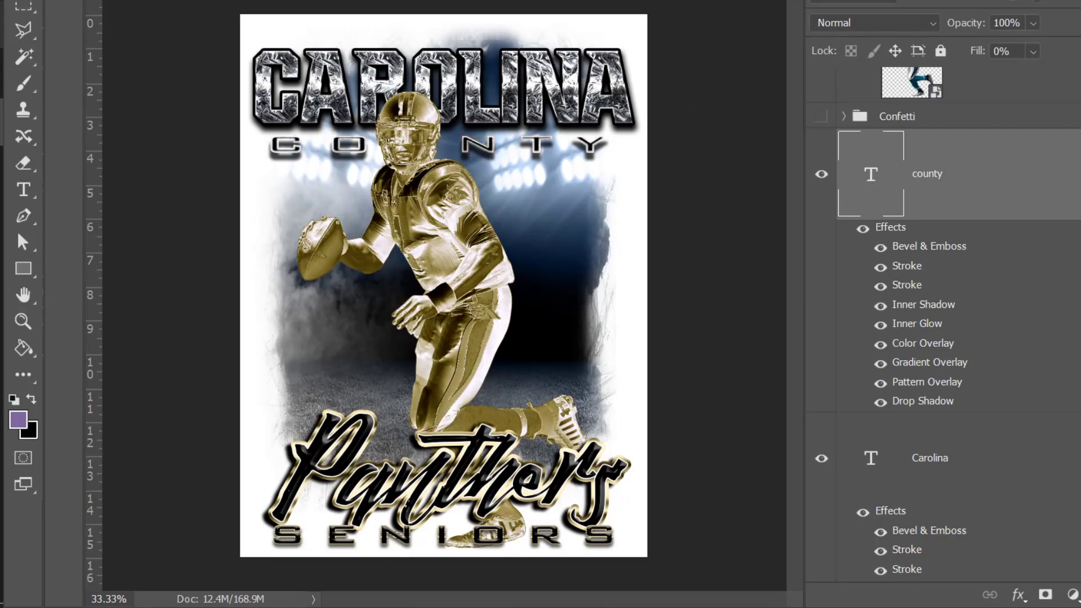
# Step: Copy the county text's layer style and paste it onto the seniors text layer
pyautogui.click(1008, 183)
pyautogui.rightClick(912, 193)
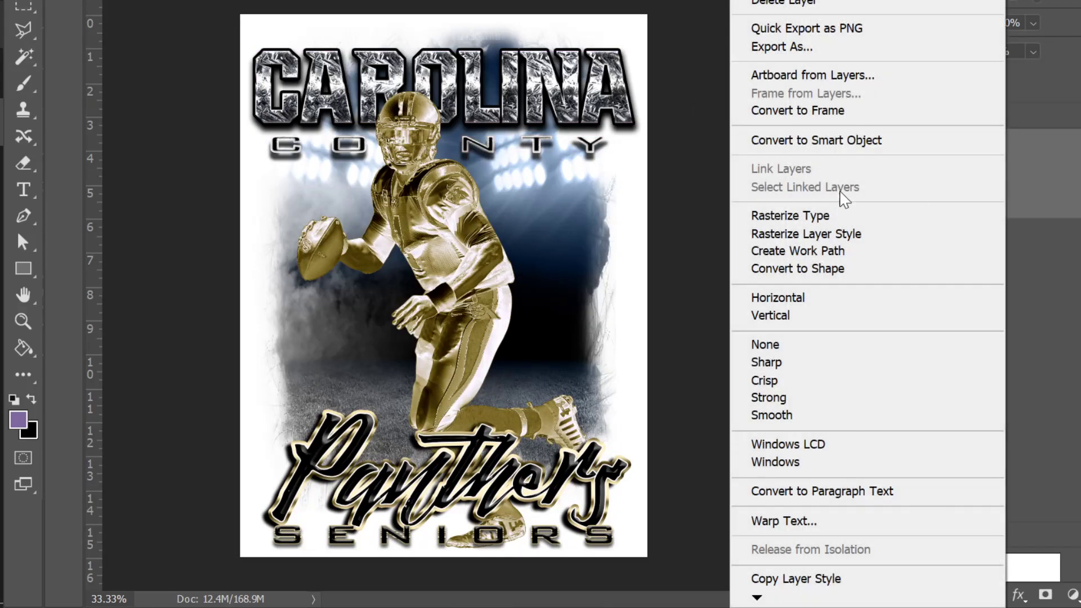
pyautogui.click(808, 579)
pyautogui.rightClick(606, 531)
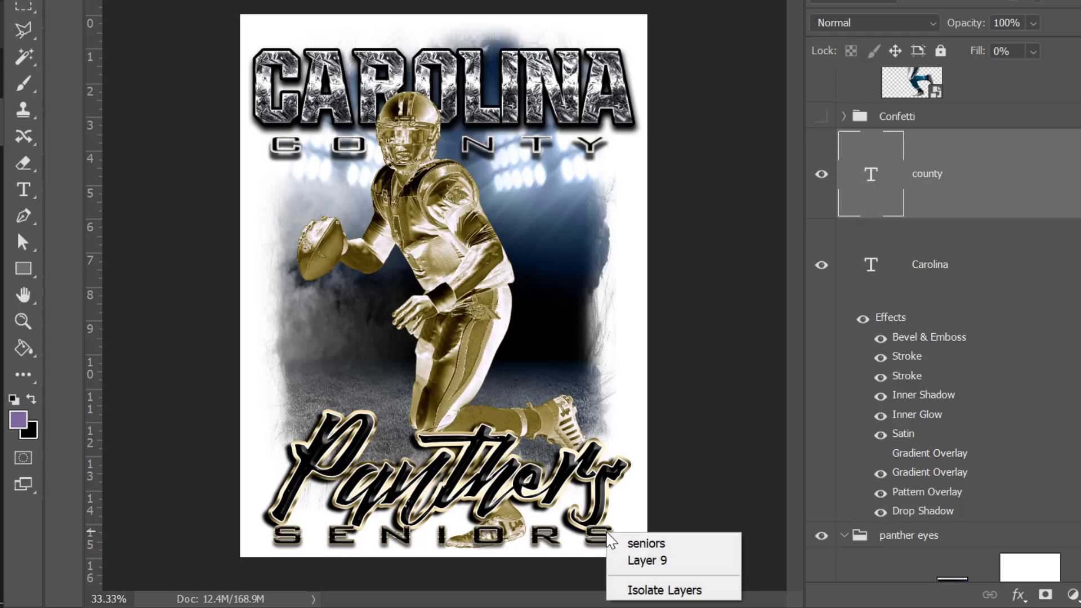
pyautogui.click(630, 538)
pyautogui.rightClick(1000, 132)
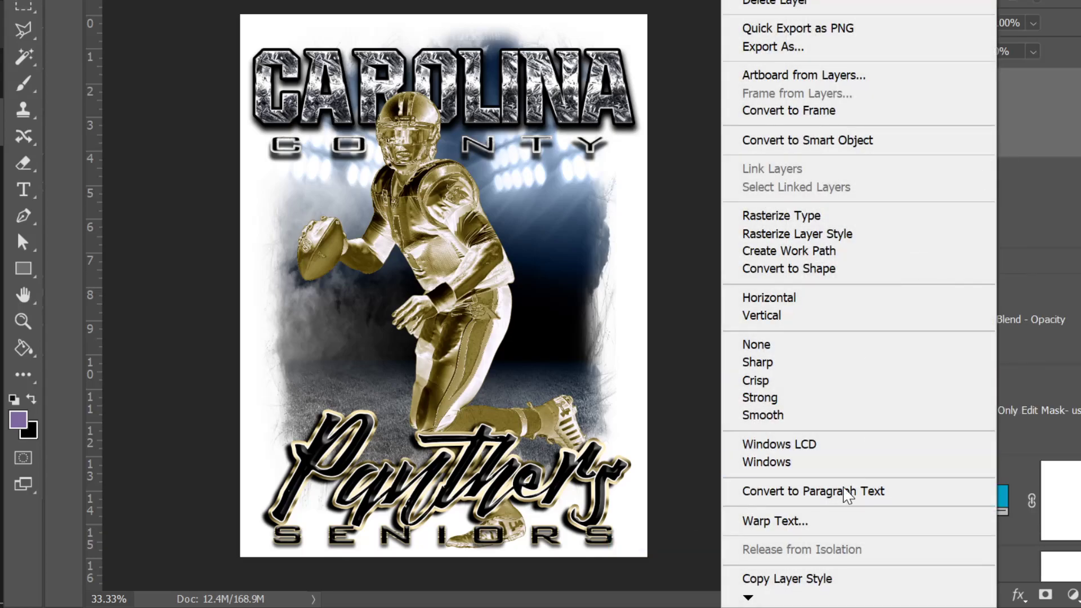
pyautogui.moveTo(812, 601)
pyautogui.click(805, 548)
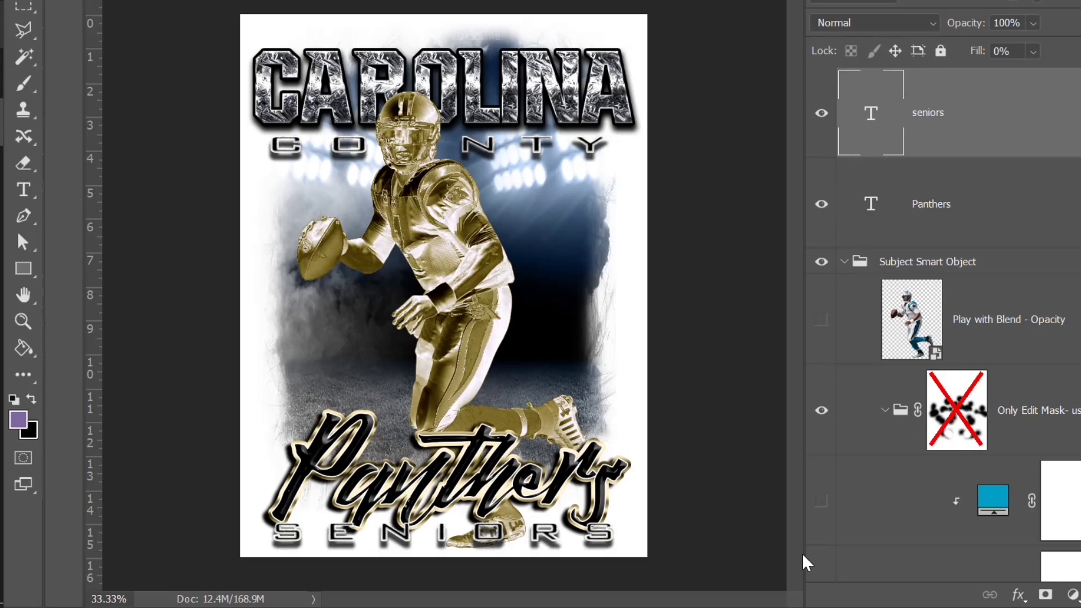
# Step: Select the Panthers text layer, expand its effects list and open its upper Stroke's settings
pyautogui.rightClick(496, 465)
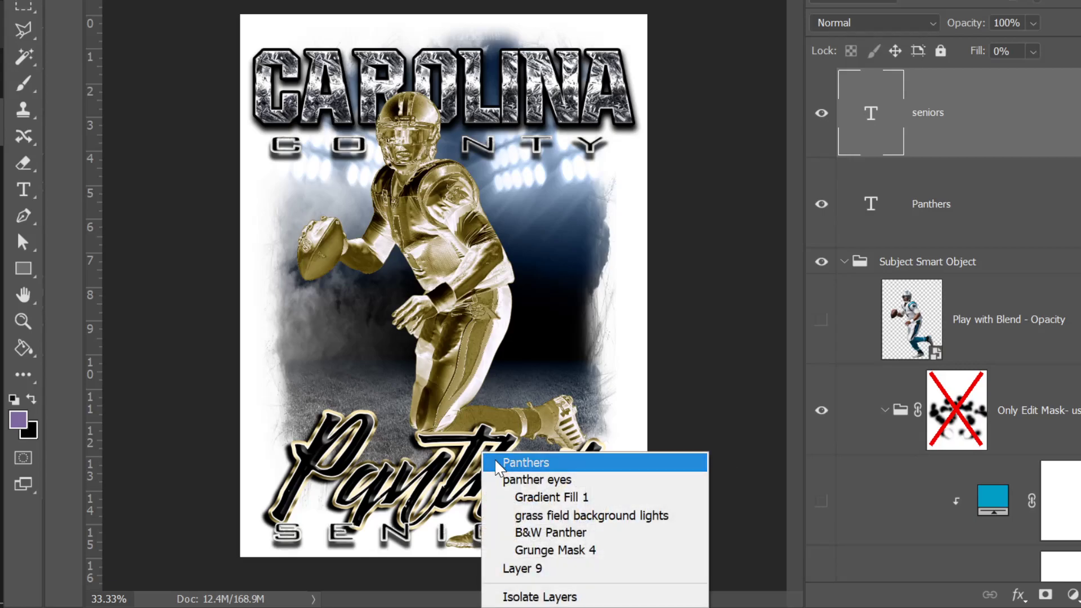
pyautogui.click(498, 463)
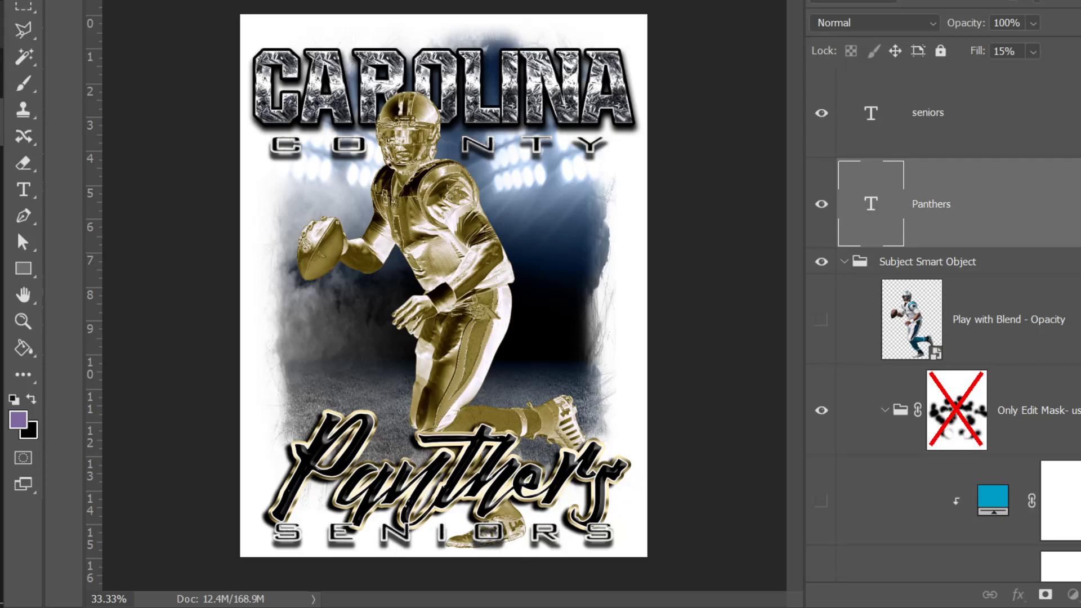
pyautogui.click(1078, 204)
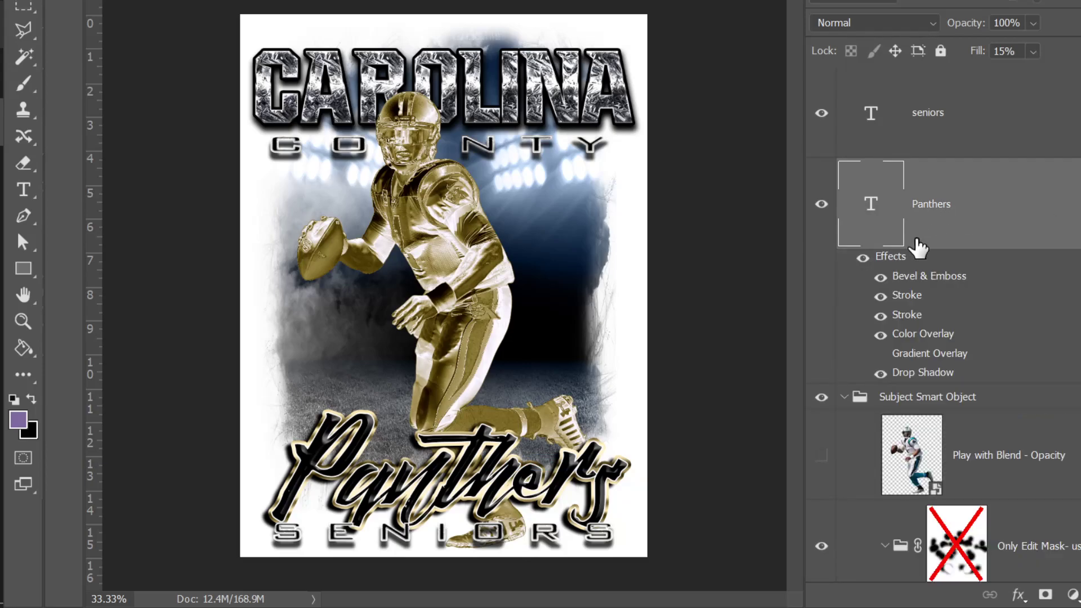
pyautogui.doubleClick(907, 296)
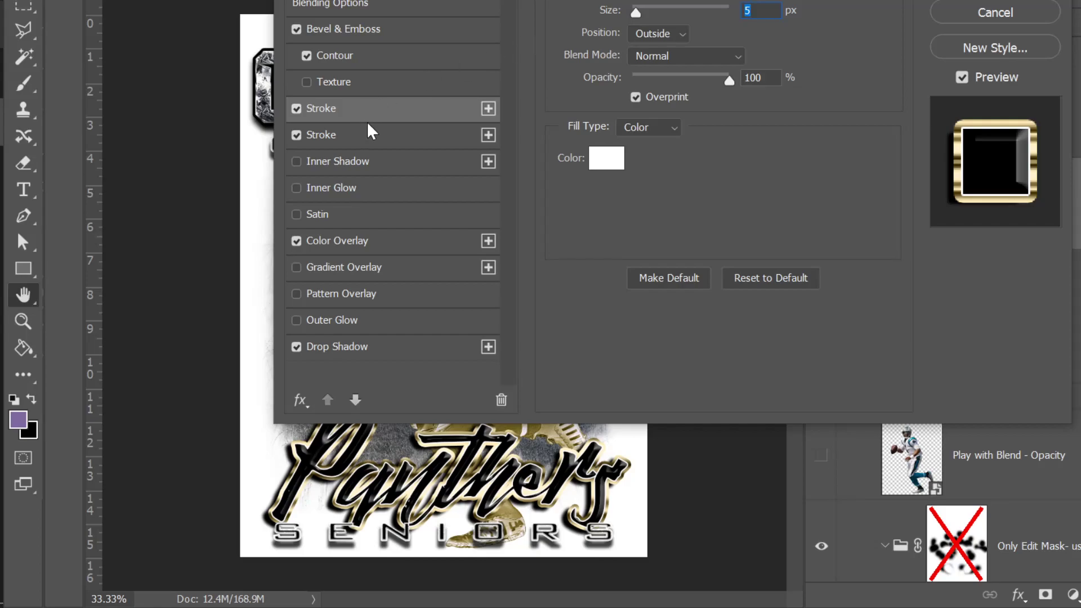
# Step: Duplicate the Panthers text's gradient Stroke and give the upper copy a solid gray fill, color 646464
pyautogui.click(332, 135)
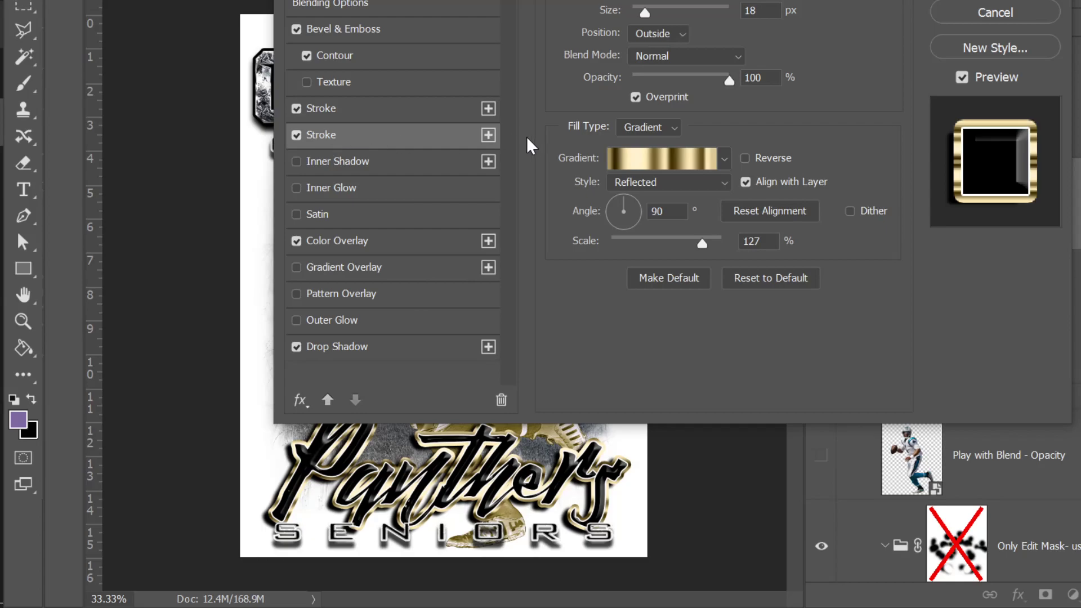
pyautogui.click(494, 134)
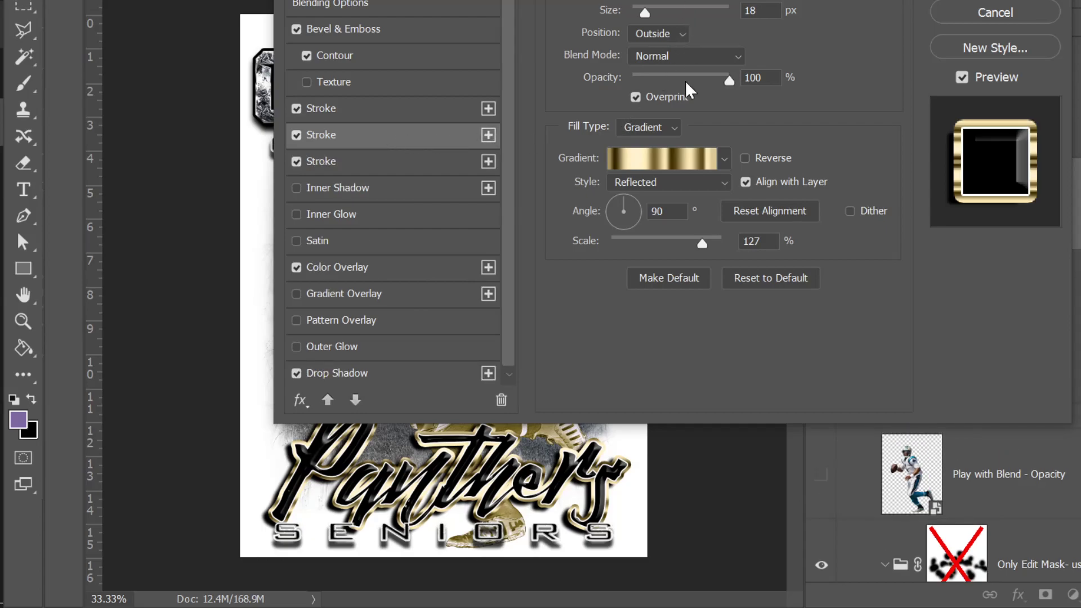
pyautogui.click(656, 126)
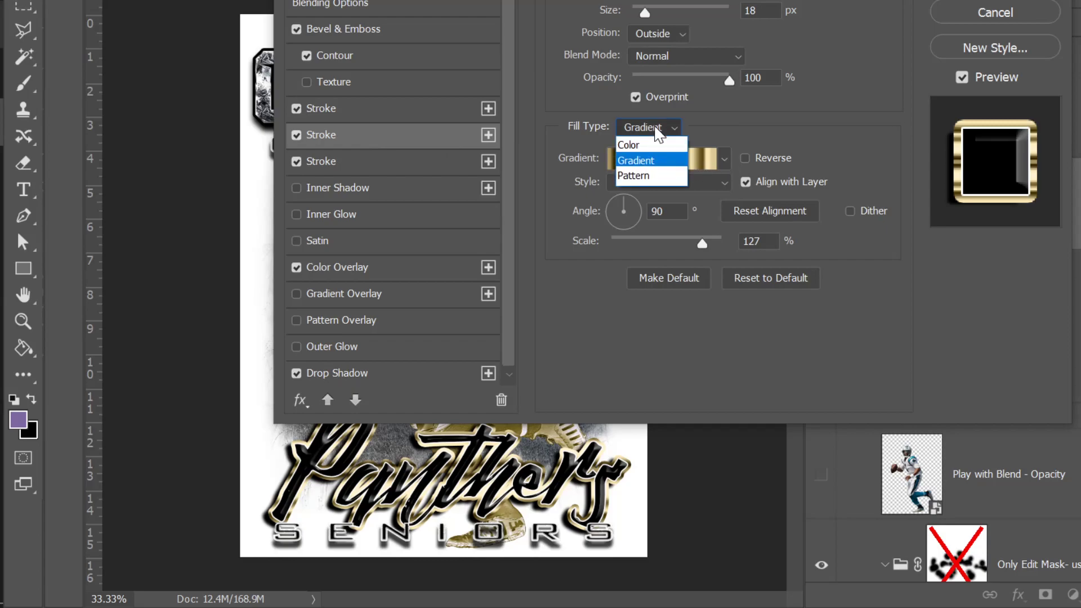
pyautogui.click(653, 141)
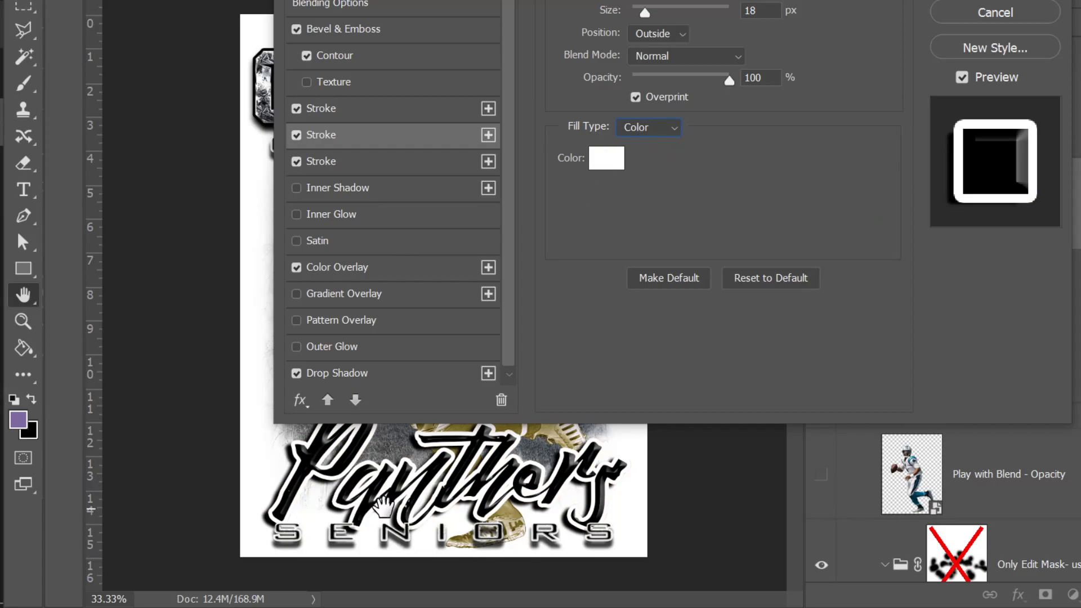
pyautogui.click(605, 158)
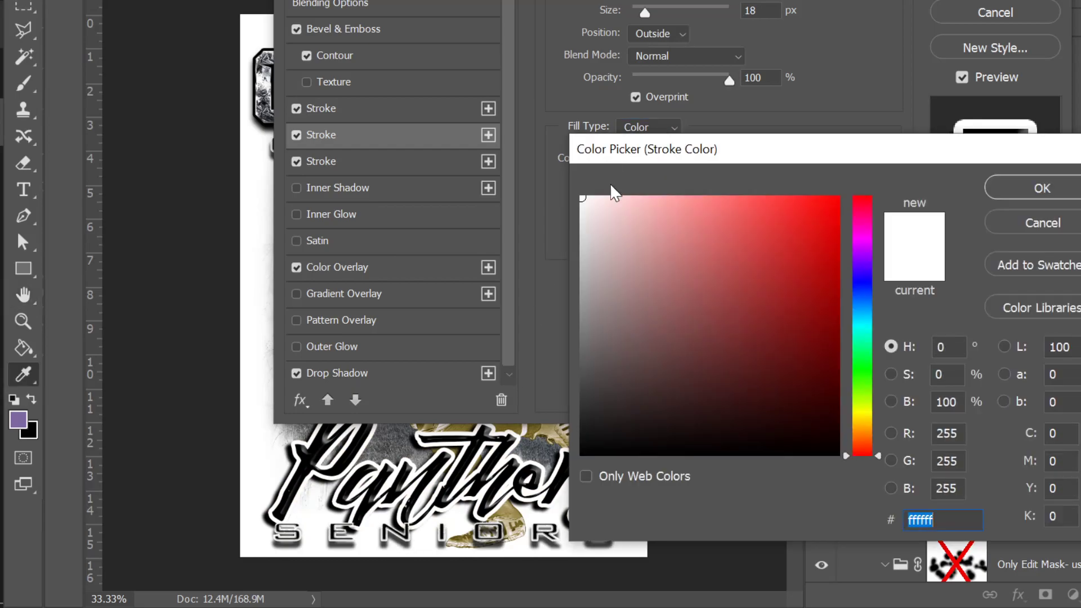
pyautogui.moveTo(579, 245); pyautogui.dragTo(578, 353)
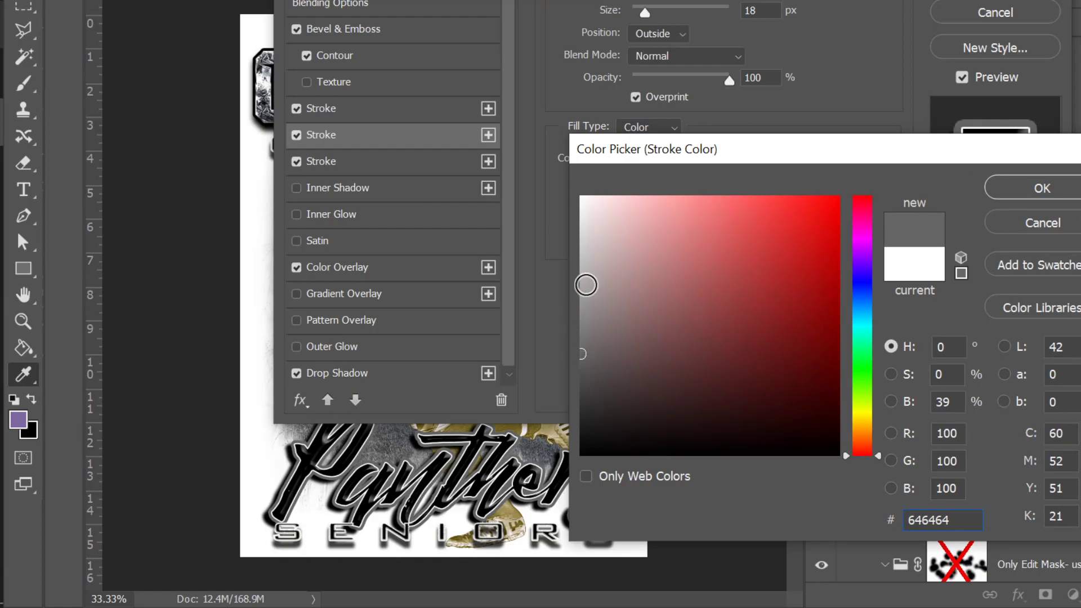
pyautogui.click(1041, 188)
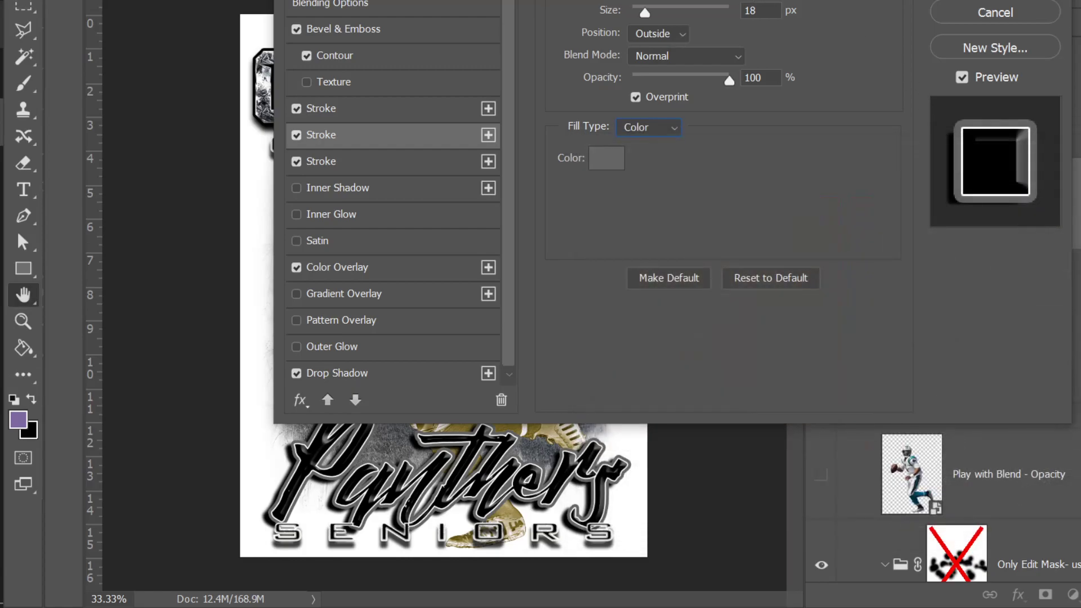
# Step: Set the gray Stroke's blend mode to Color and apply the Panthers text's layer style
pyautogui.click(657, 51)
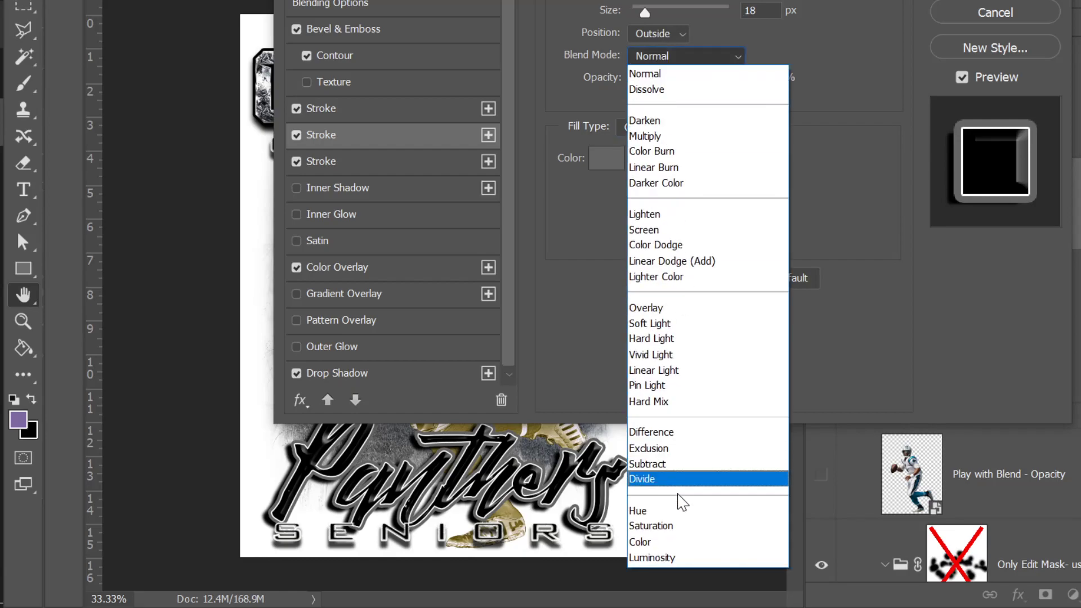
pyautogui.click(667, 542)
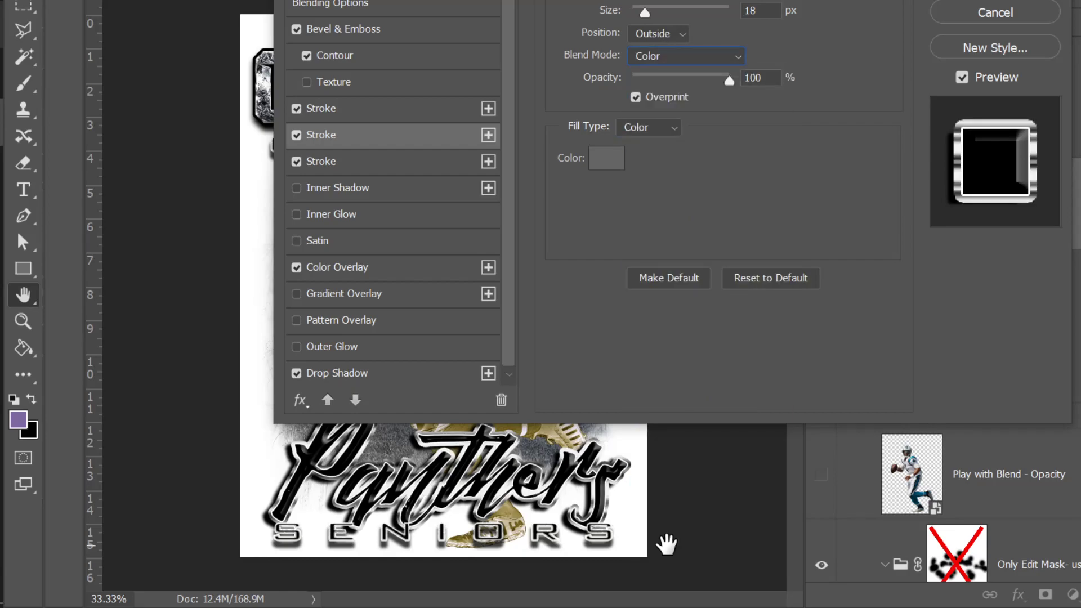
pyautogui.moveTo(815, 1); pyautogui.dragTo(971, 1)
pyautogui.press('Return')
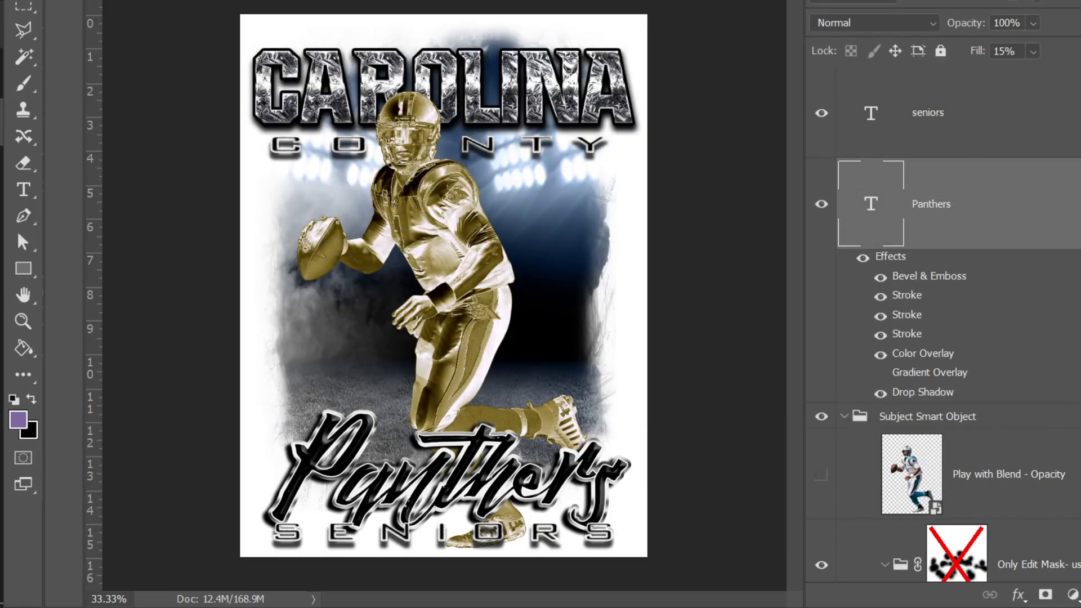
# Step: Select and collapse the Subject Smart Object group, and check what it contains by hiding and showing it
pyautogui.rightClick(448, 248)
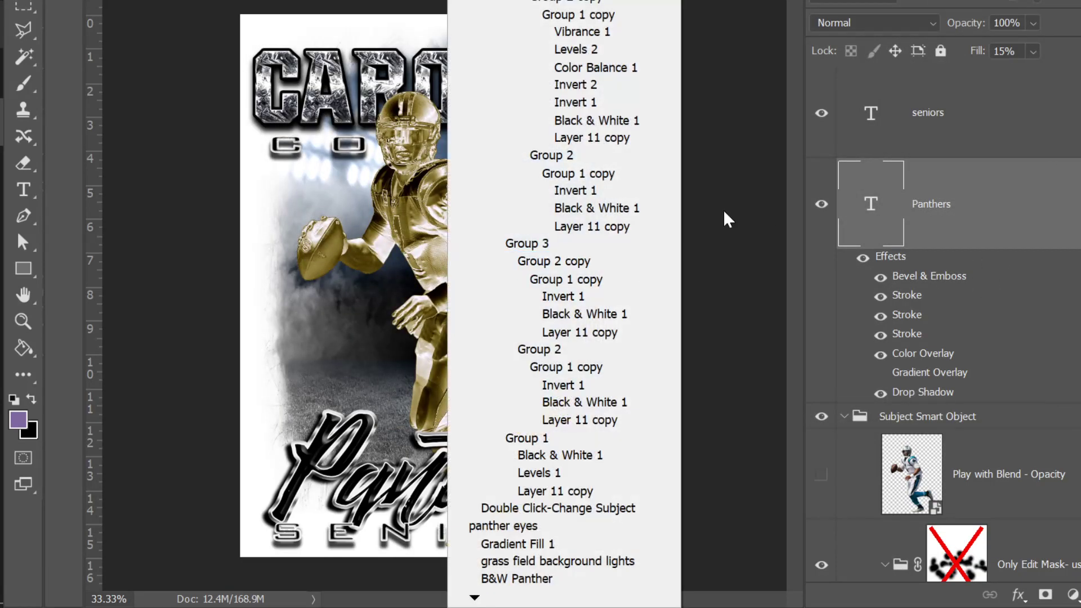
pyautogui.click(948, 419)
pyautogui.click(948, 419)
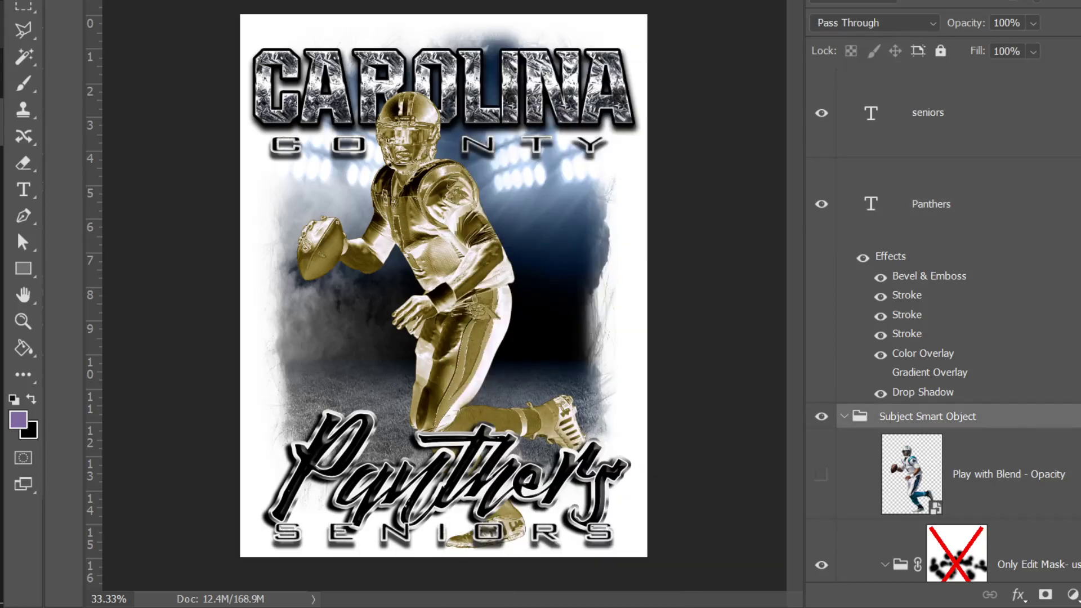
pyautogui.click(844, 416)
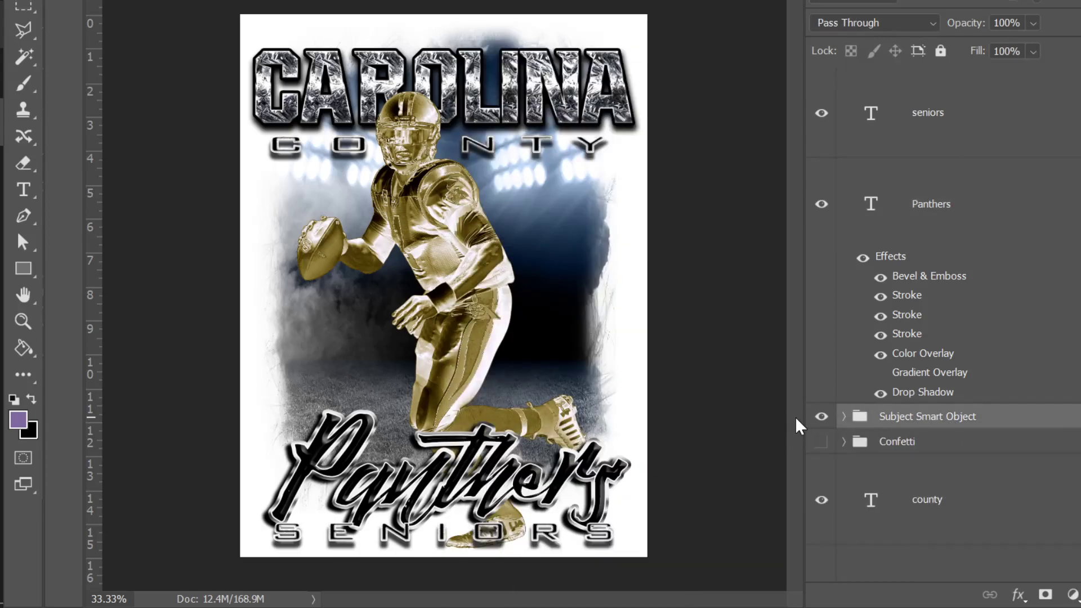
pyautogui.click(822, 418)
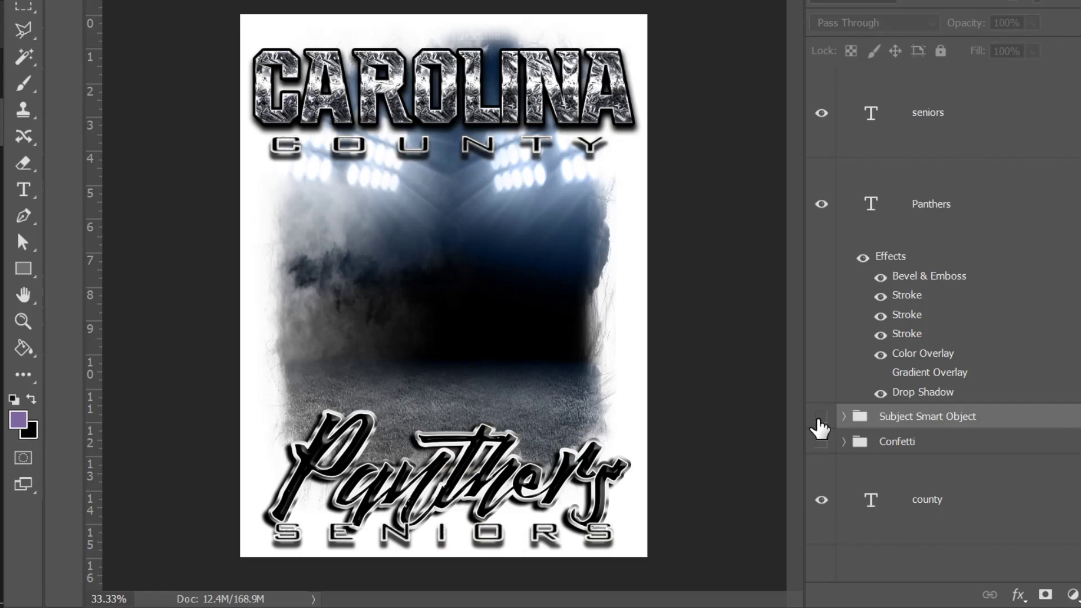
pyautogui.click(820, 418)
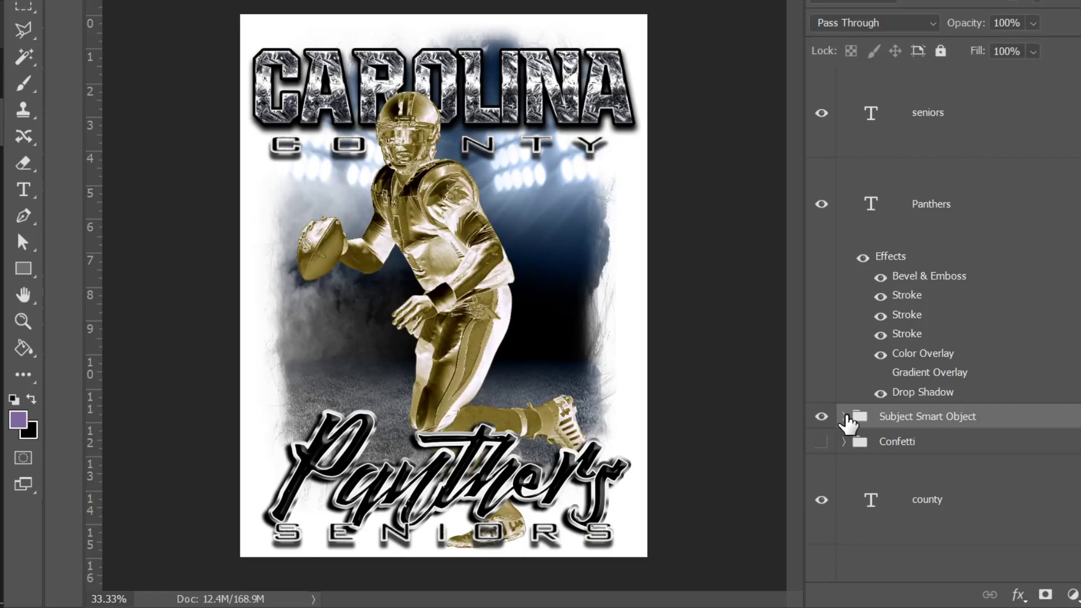
# Step: Expand the Subject Smart Object group and compare the player with its Do not edit group hidden and shown
pyautogui.click(843, 417)
pyautogui.scroll(-10, 847, 424)
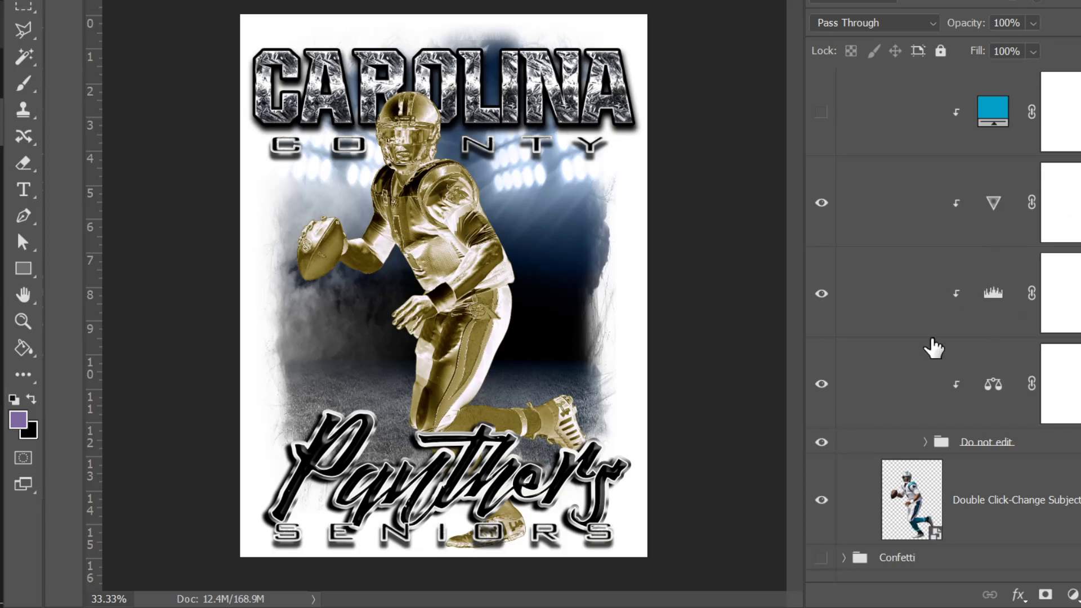
pyautogui.click(820, 445)
pyautogui.click(819, 445)
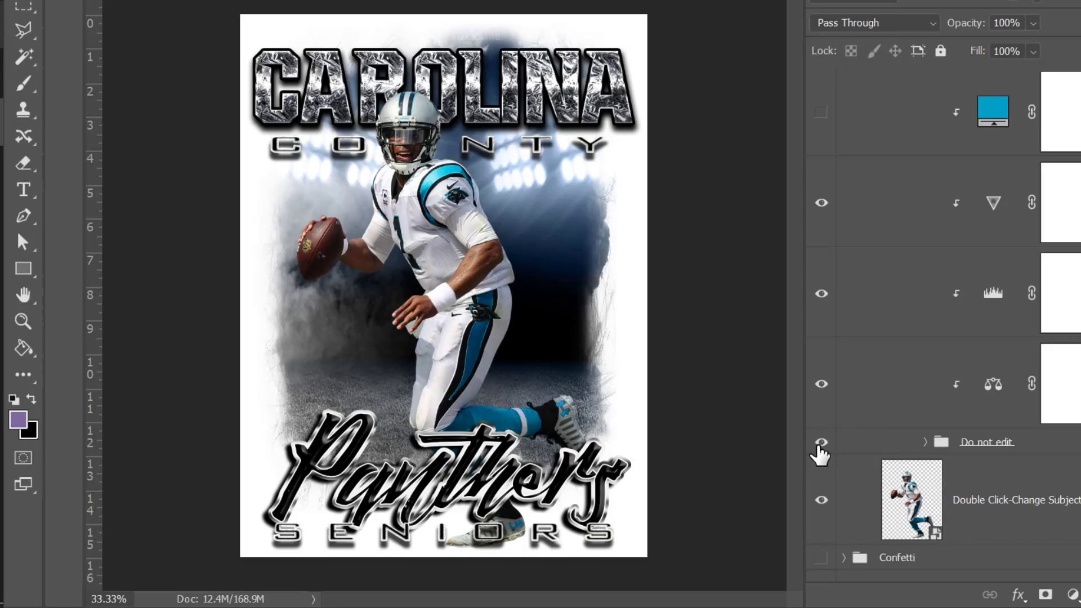
# Step: Examine the nested groups inside Do not edit, including Group 4, and collapse Do not edit again
pyautogui.click(925, 442)
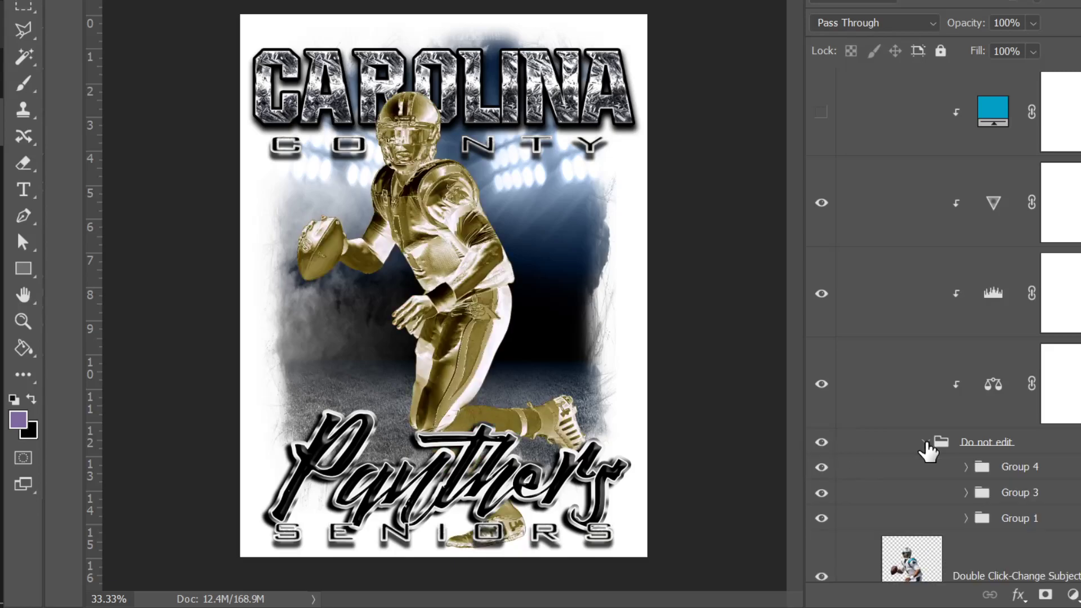
pyautogui.click(964, 468)
pyautogui.scroll(-5, 964, 461)
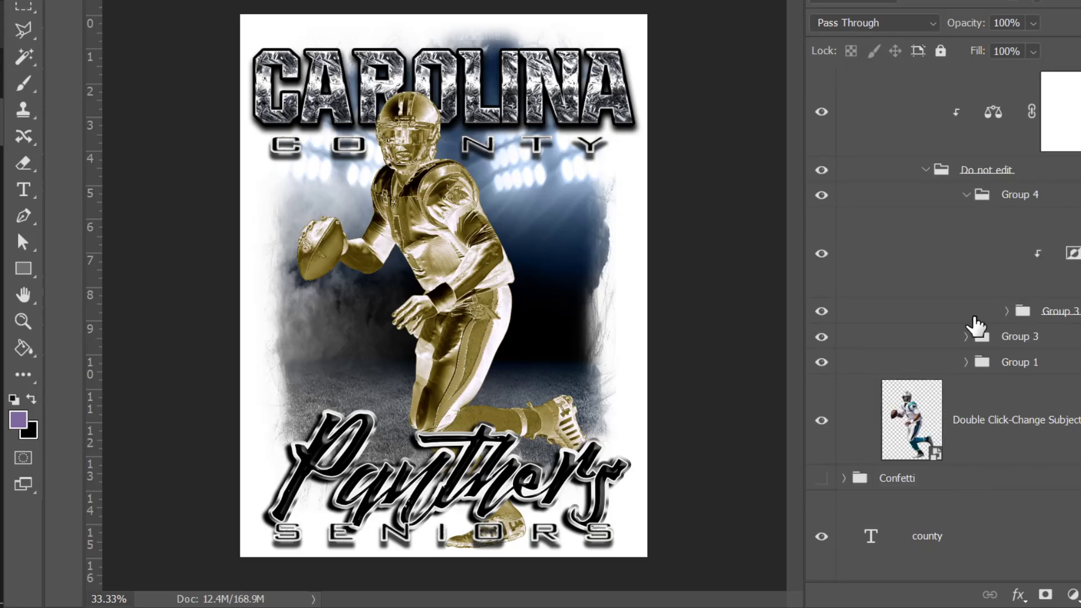
pyautogui.click(925, 170)
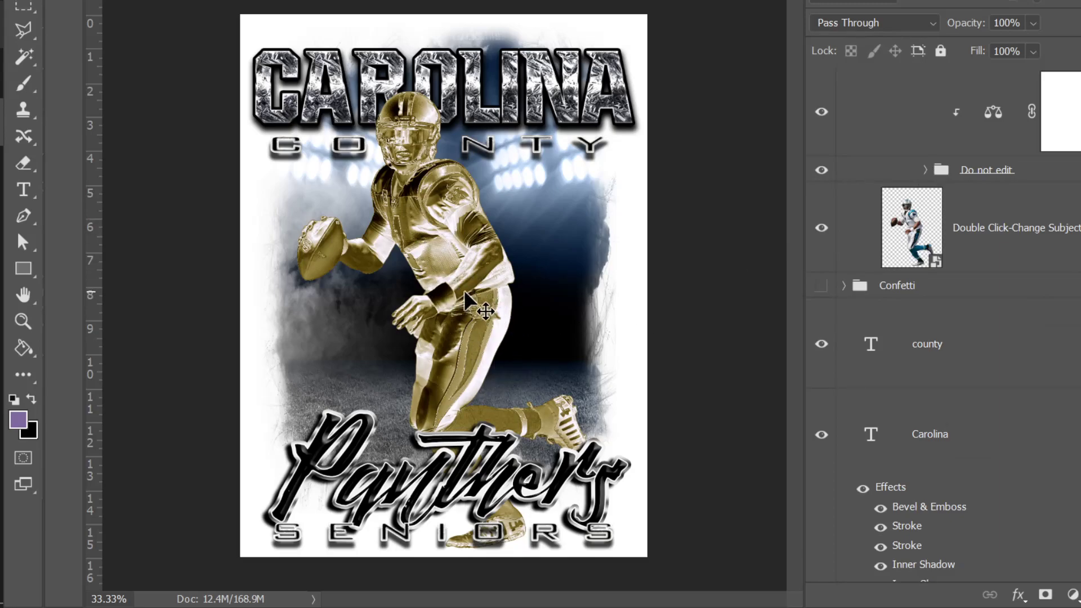
# Step: Compare the player with the Levels and Color Balance adjustments above the Do not edit group hidden and shown
pyautogui.scroll(1, 1001, 283)
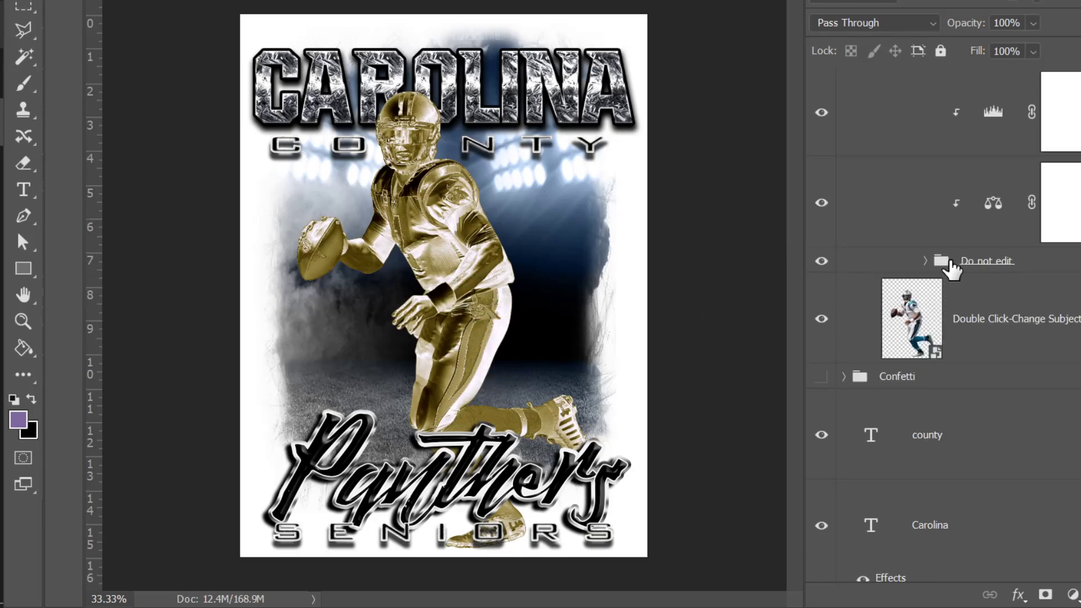
pyautogui.scroll(1, 1021, 302)
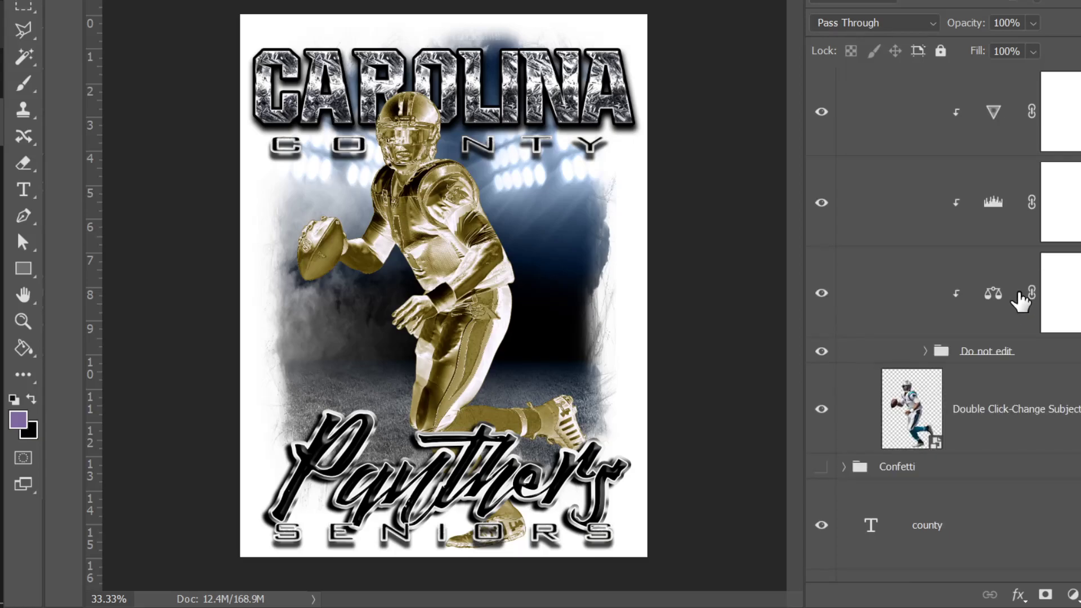
pyautogui.scroll(1, 960, 366)
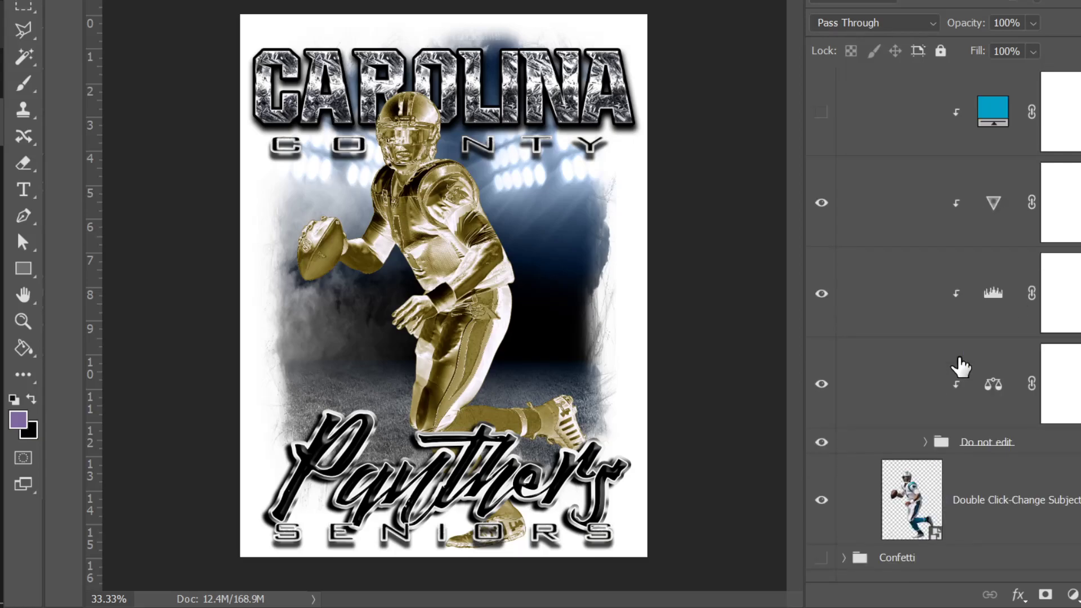
pyautogui.scroll(1, 960, 366)
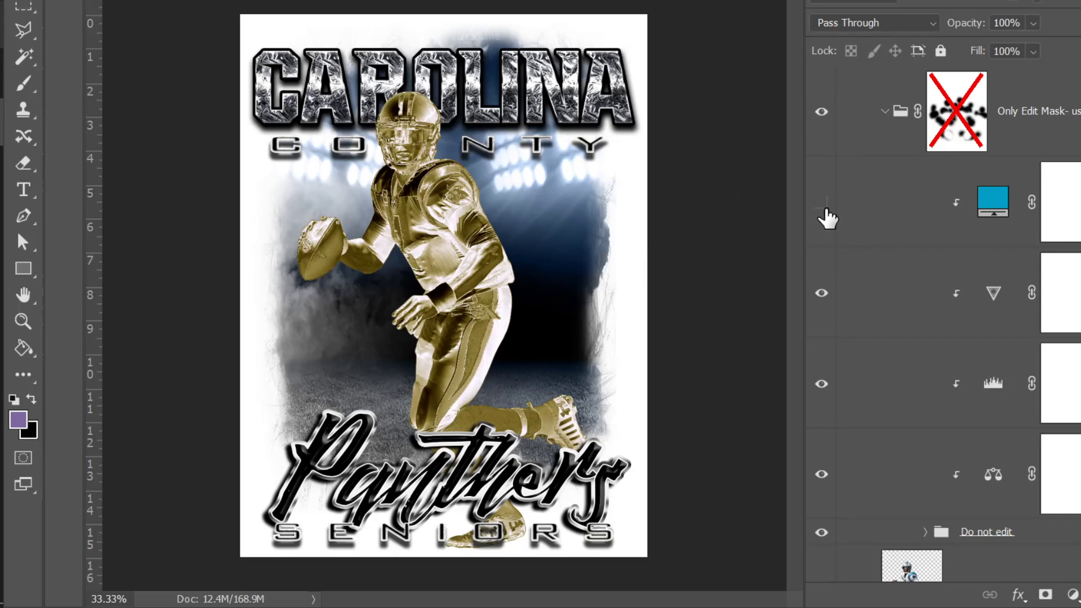
pyautogui.click(823, 385)
pyautogui.click(822, 383)
pyautogui.click(823, 476)
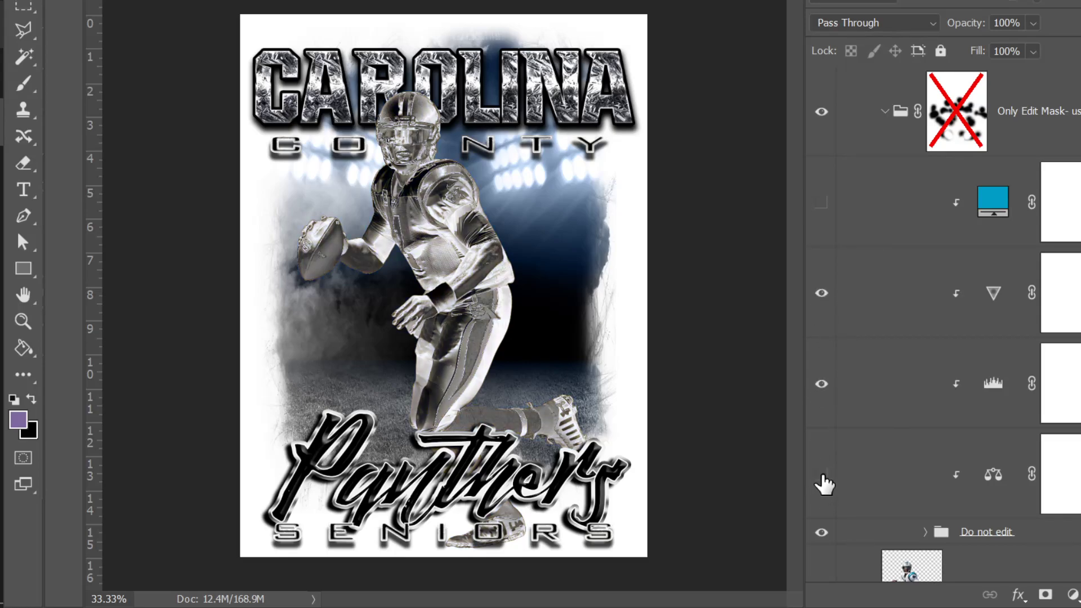
pyautogui.click(821, 475)
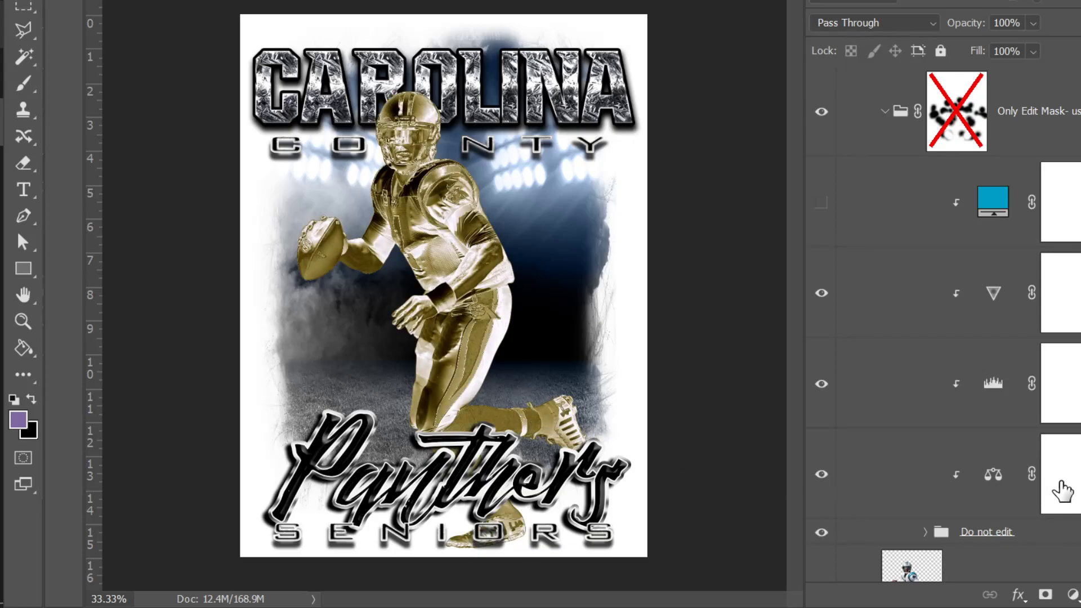
# Step: Open the player's Color Balance adjustment and review its Shadows, Midtones and Highlights settings, ending on Highlights
pyautogui.scroll(-2, 995, 485)
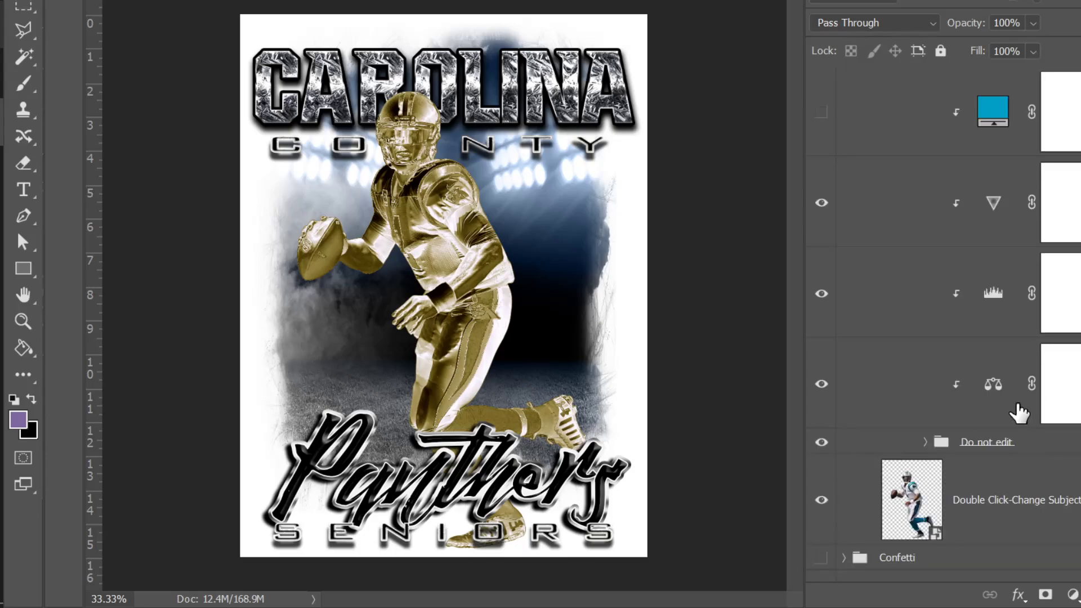
pyautogui.click(984, 388)
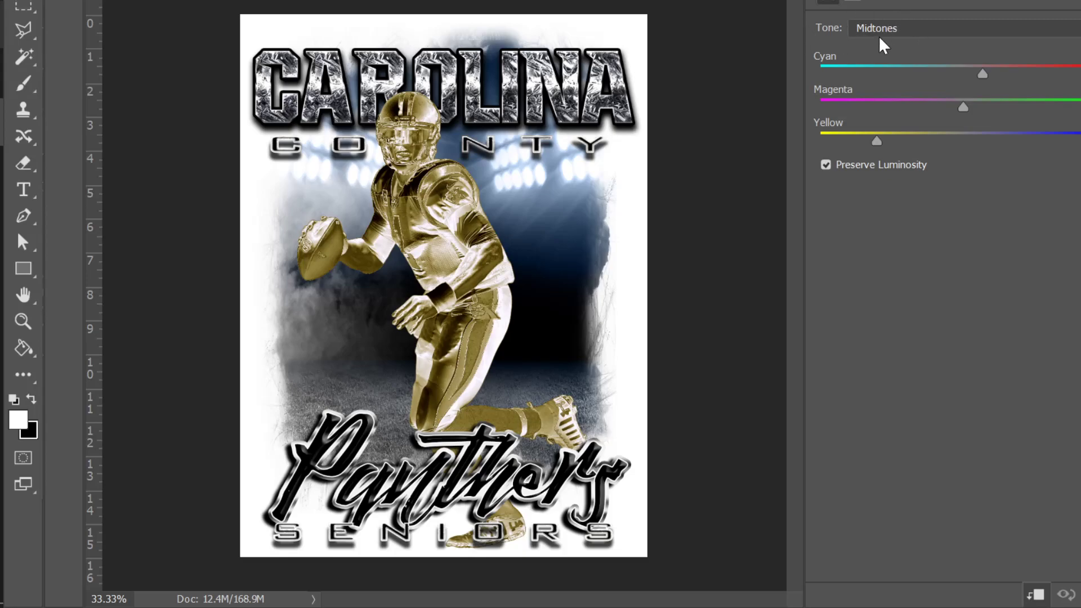
pyautogui.click(929, 31)
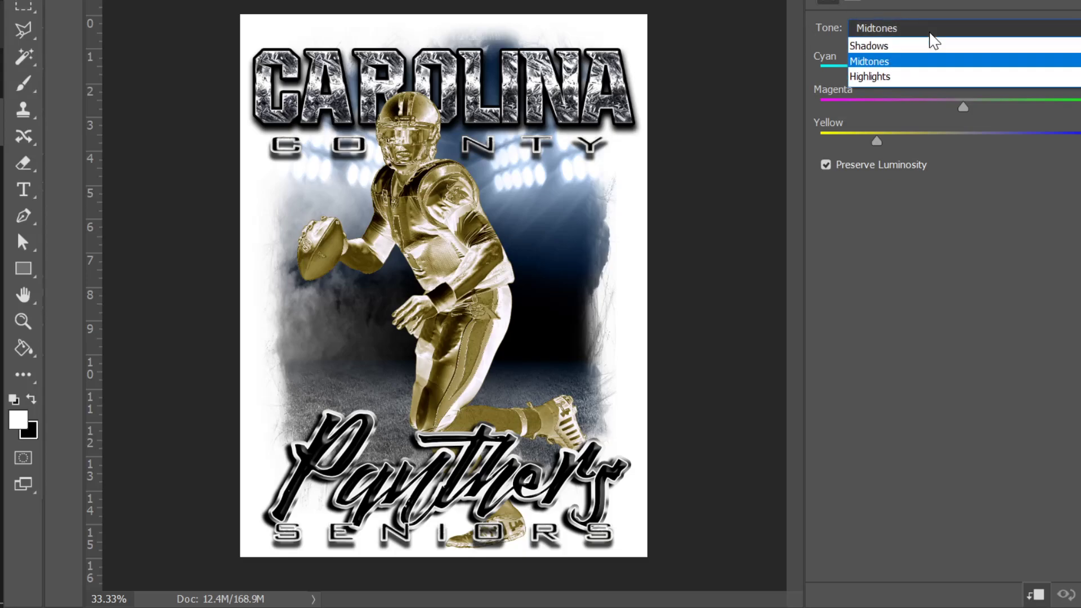
pyautogui.click(919, 44)
pyautogui.click(926, 31)
pyautogui.click(923, 56)
pyautogui.click(920, 28)
pyautogui.click(921, 73)
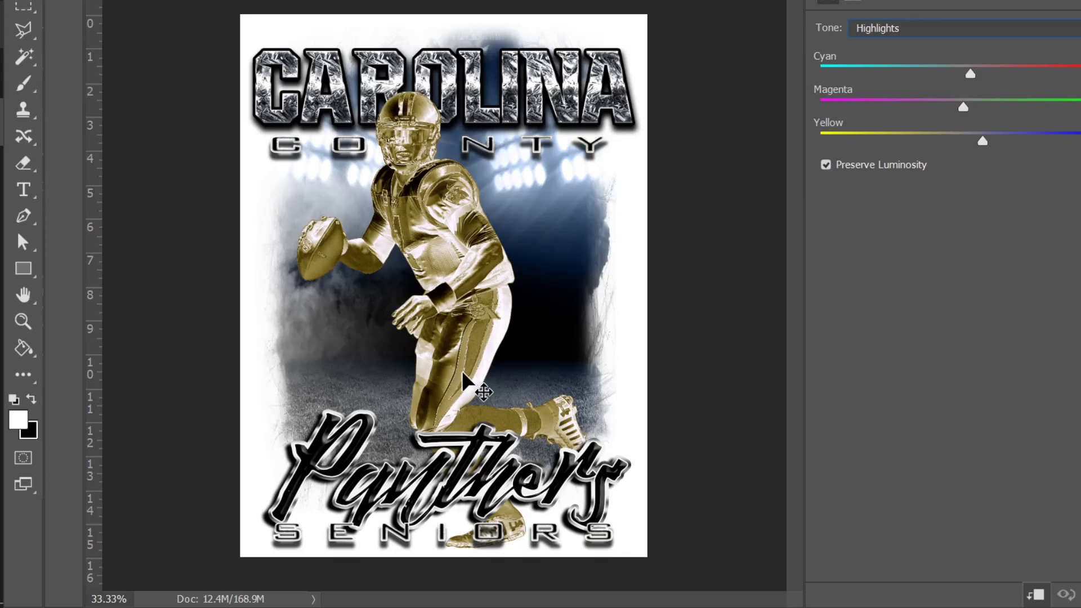
# Step: Try shifting the Color Balance Highlights toward cyan, magenta and yellow, restore the original settings, and return to the layers list
pyautogui.click(910, 32)
pyautogui.click(910, 32)
pyautogui.click(927, 34)
pyautogui.click(962, 75)
pyautogui.moveTo(877, 76); pyautogui.dragTo(875, 76)
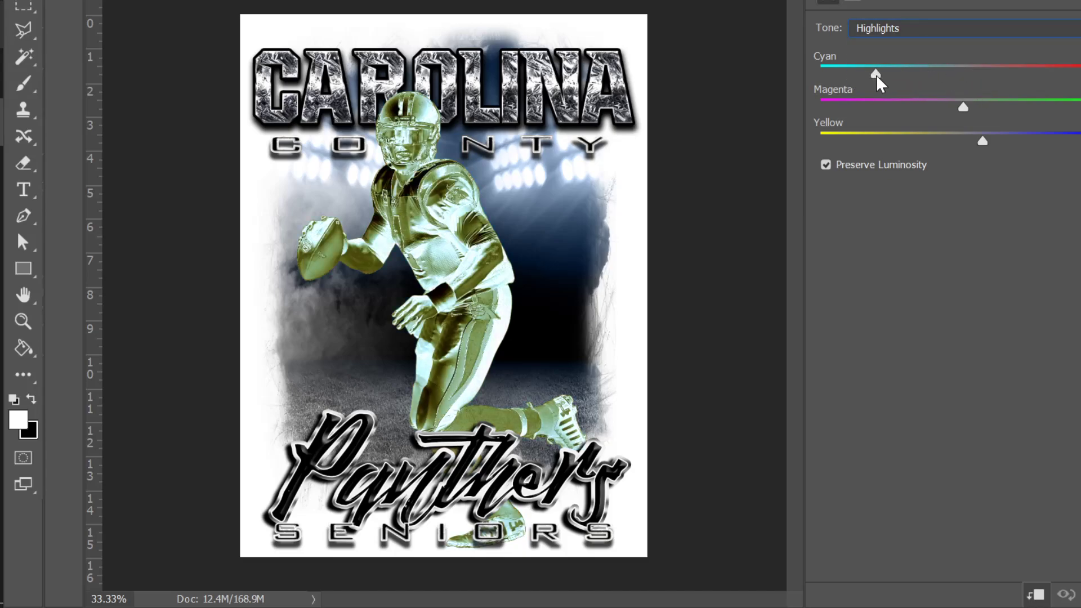
pyautogui.moveTo(972, 73); pyautogui.dragTo(988, 76)
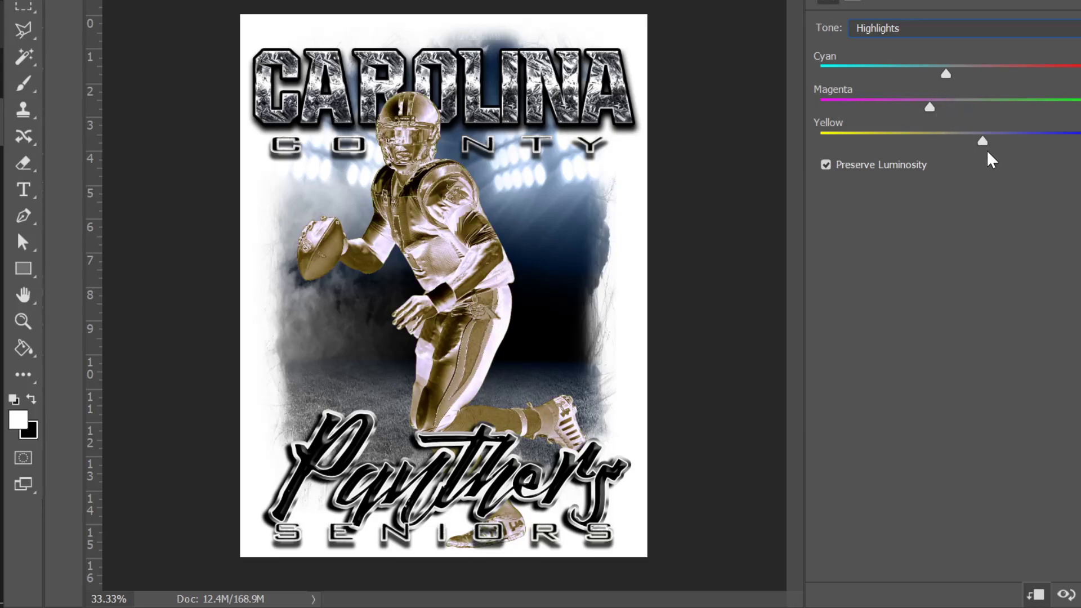
pyautogui.moveTo(982, 140); pyautogui.dragTo(870, 142)
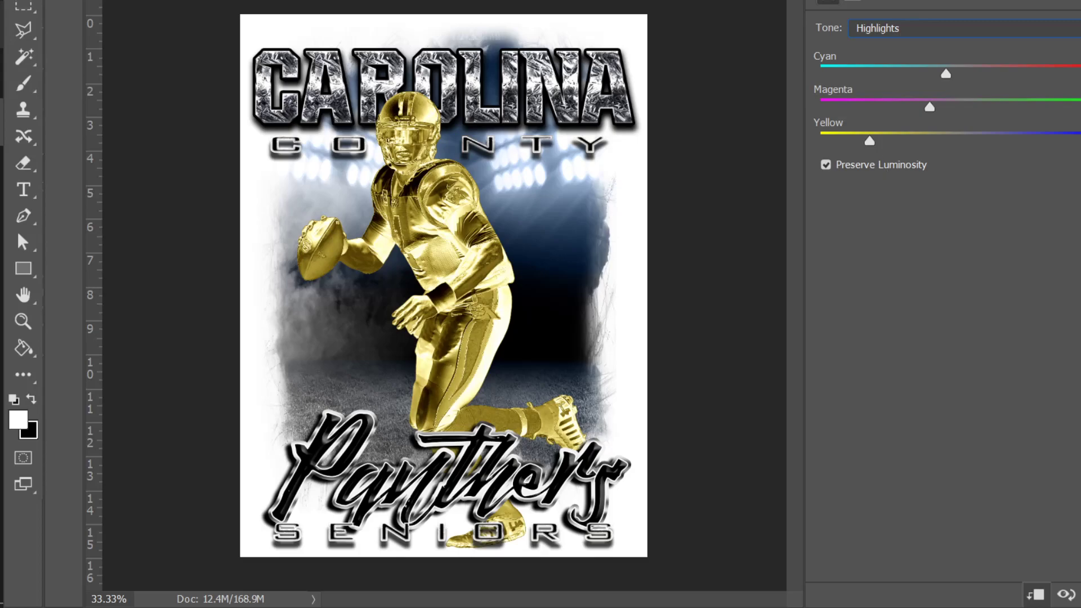
pyautogui.press('\\')
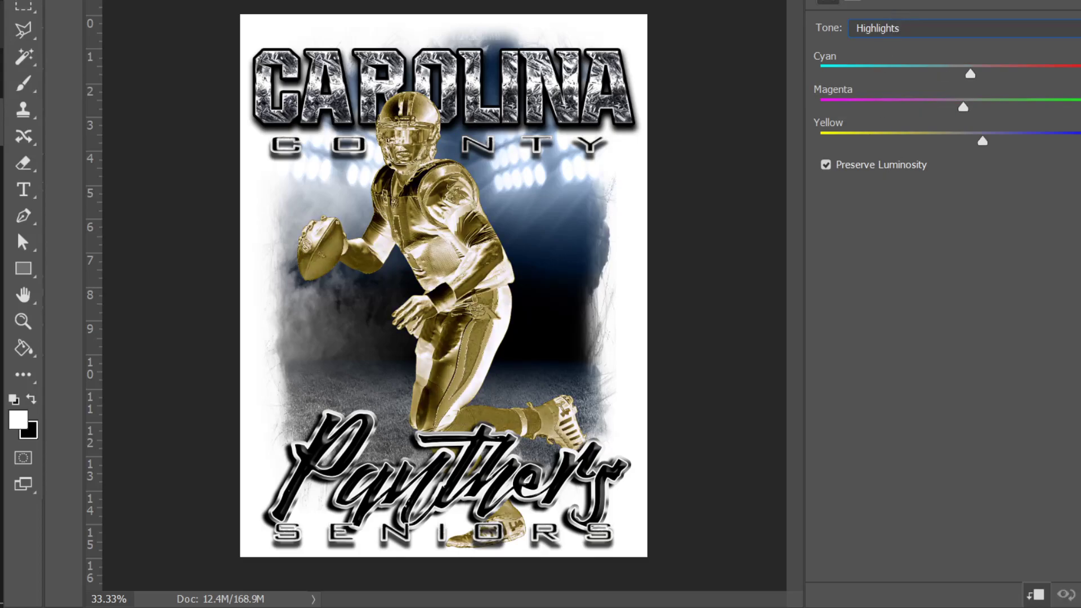
pyautogui.press('F7')
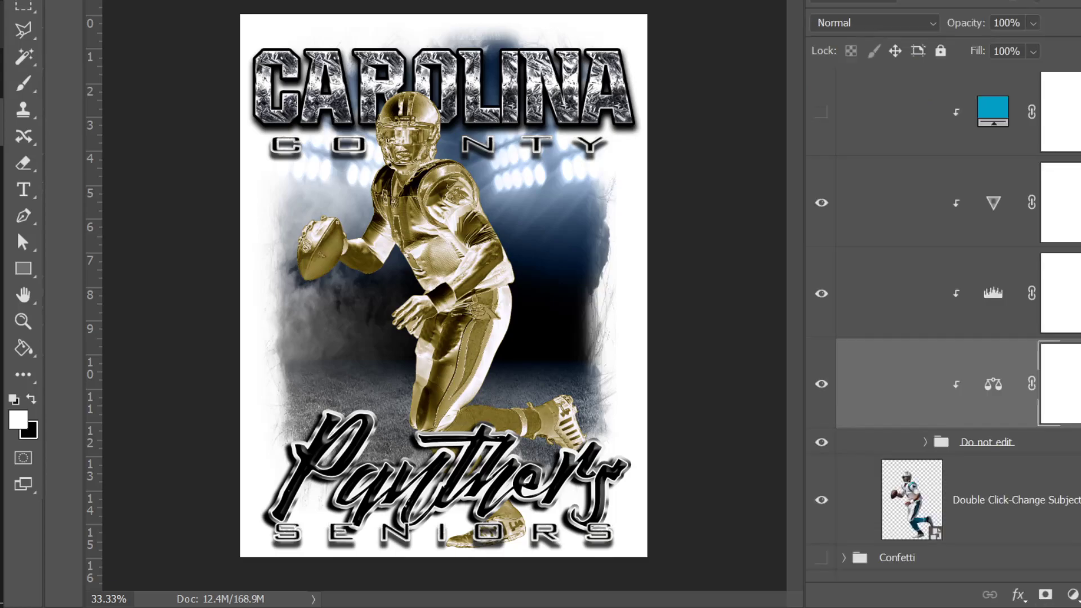
# Step: Hide the Color Balance adjustment clipped above the player's Do not edit group
pyautogui.click(823, 385)
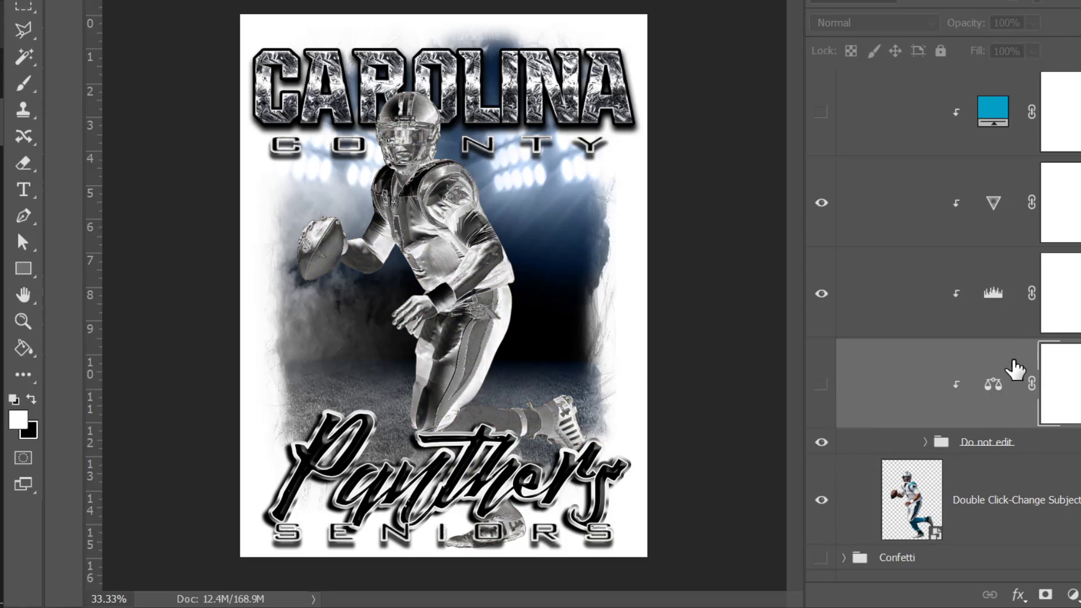
# Step: Try the player's Levels with a 1.18 midtone, brighter highlights and a black input of 55, reset them, and compare the adjustment hidden and shown
pyautogui.doubleClick(994, 294)
pyautogui.moveTo(875, 175); pyautogui.dragTo(820, 180)
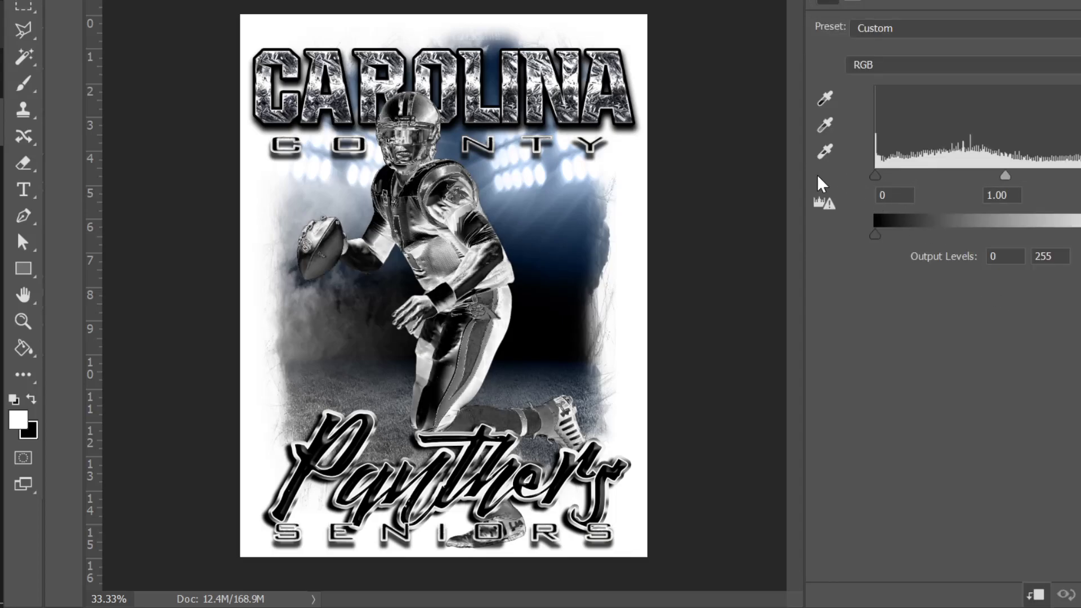
pyautogui.moveTo(1007, 176)
pyautogui.mouseDown()
pyautogui.moveTo(1050, 177)
pyautogui.moveTo(977, 177)
pyautogui.moveTo(992, 183)
pyautogui.mouseUp()
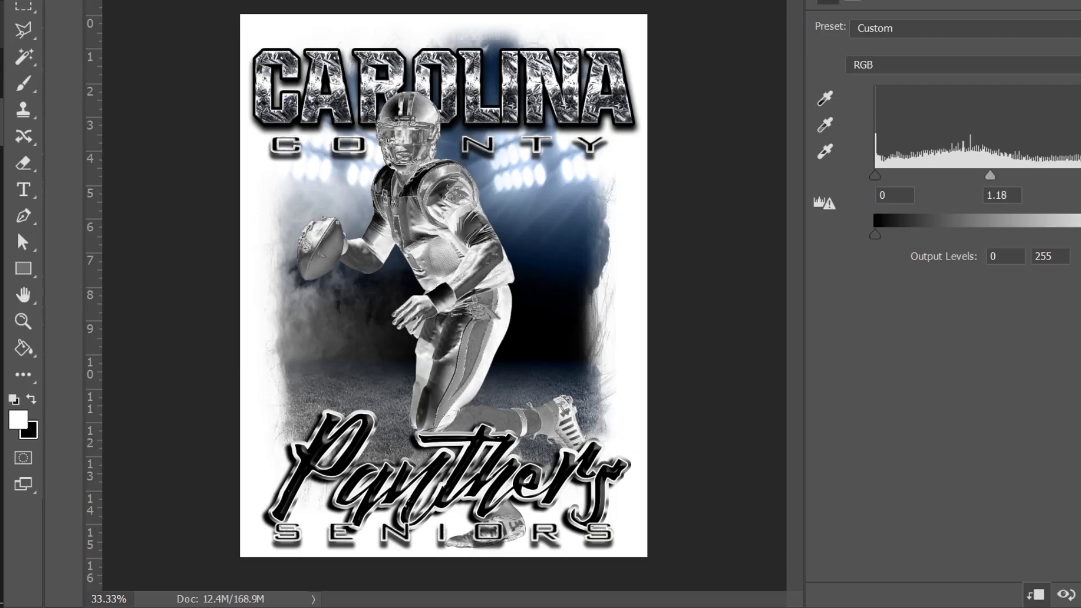
pyautogui.moveTo(1078, 176)
pyautogui.mouseDown()
pyautogui.moveTo(1053, 179)
pyautogui.moveTo(1080, 178)
pyautogui.mouseUp()
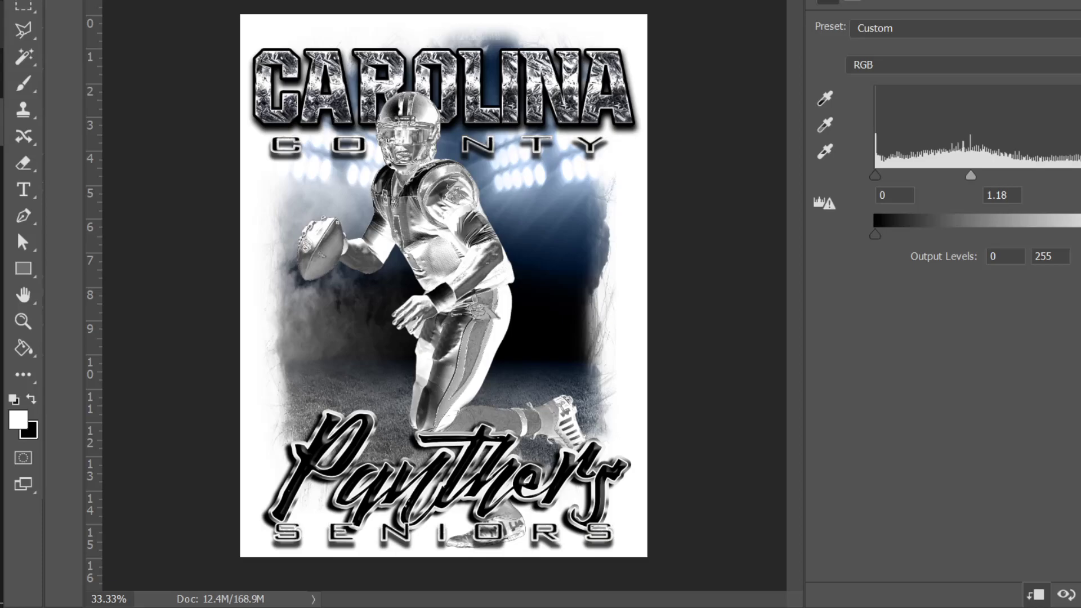
pyautogui.moveTo(876, 176); pyautogui.dragTo(932, 175)
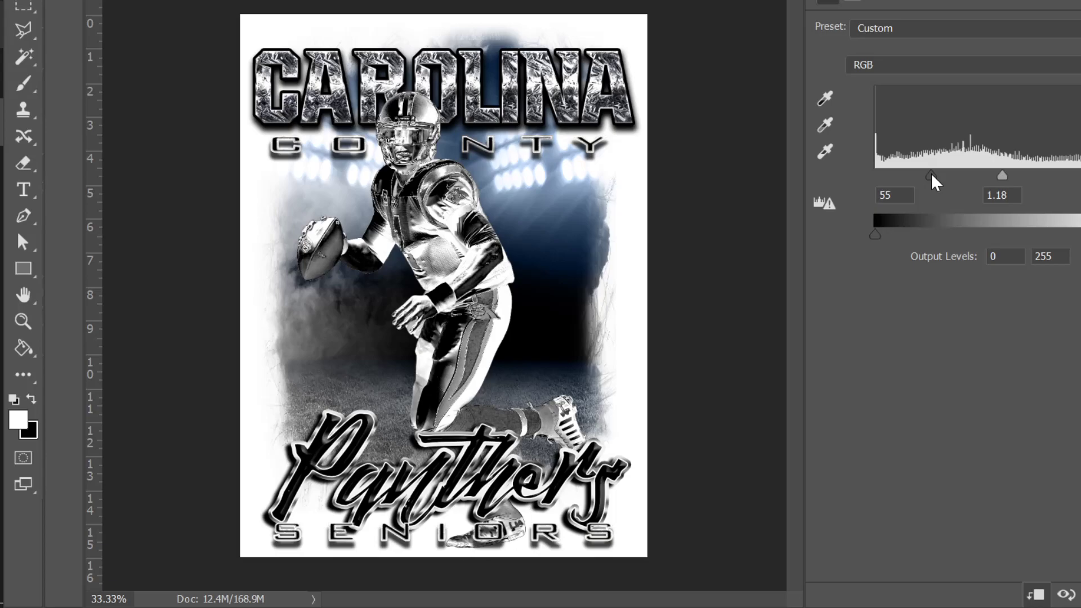
pyautogui.moveTo(931, 176); pyautogui.dragTo(856, 170)
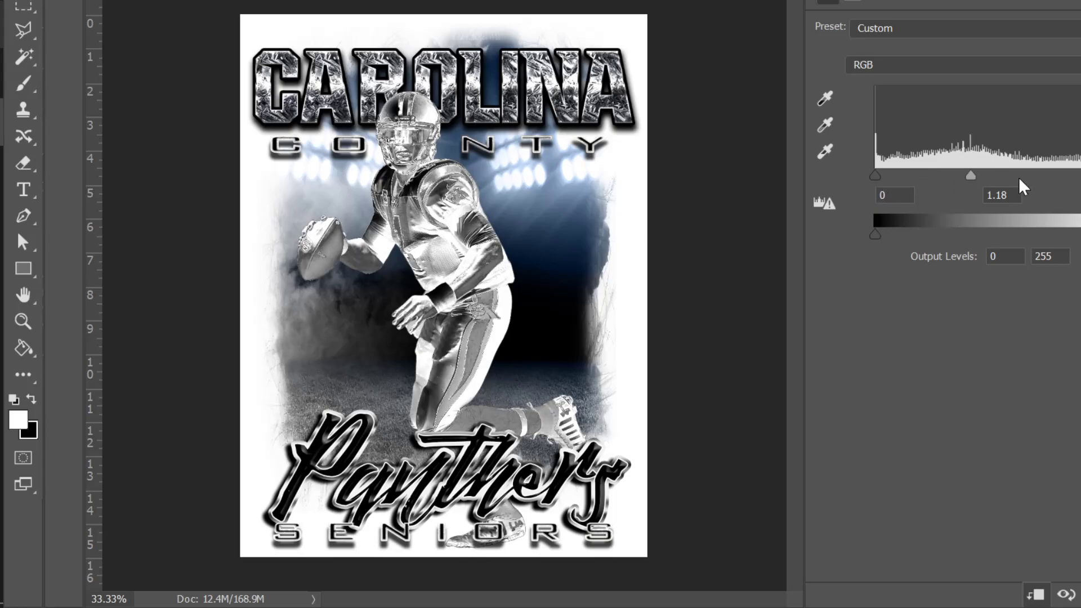
pyautogui.click(1069, 596)
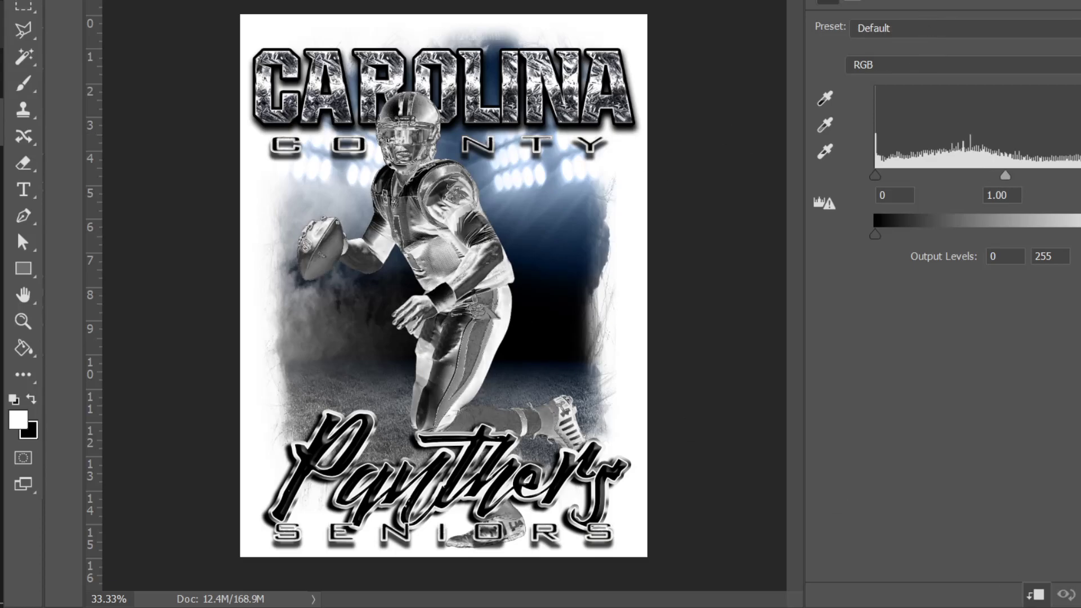
pyautogui.press('F7')
pyautogui.click(821, 299)
pyautogui.click(821, 298)
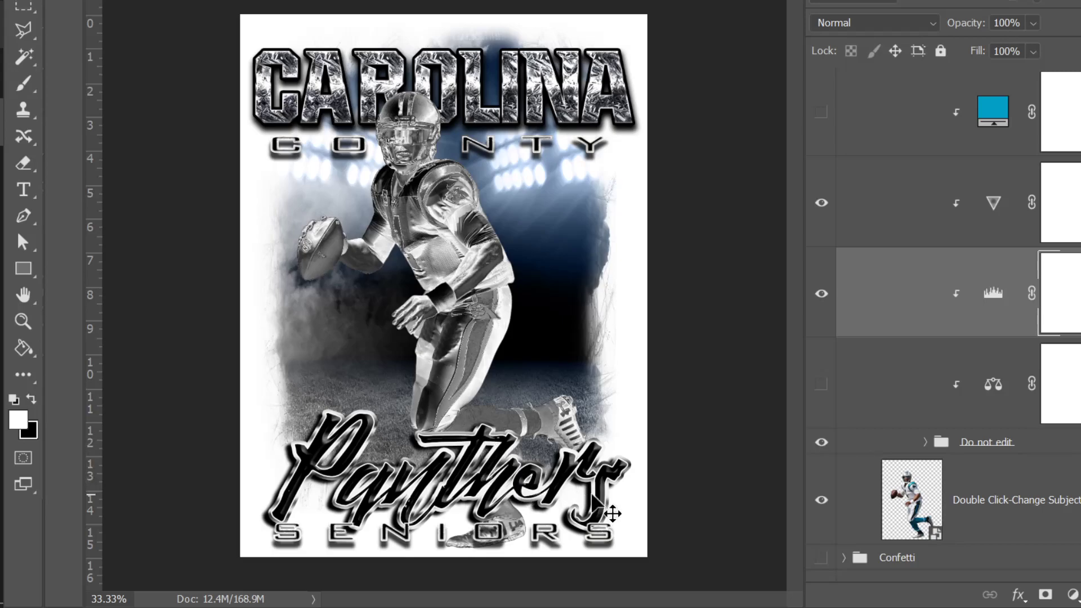
# Step: Show the blue Solid Color fill clipped to the player and review its color, keeping 039ec4
pyautogui.click(820, 115)
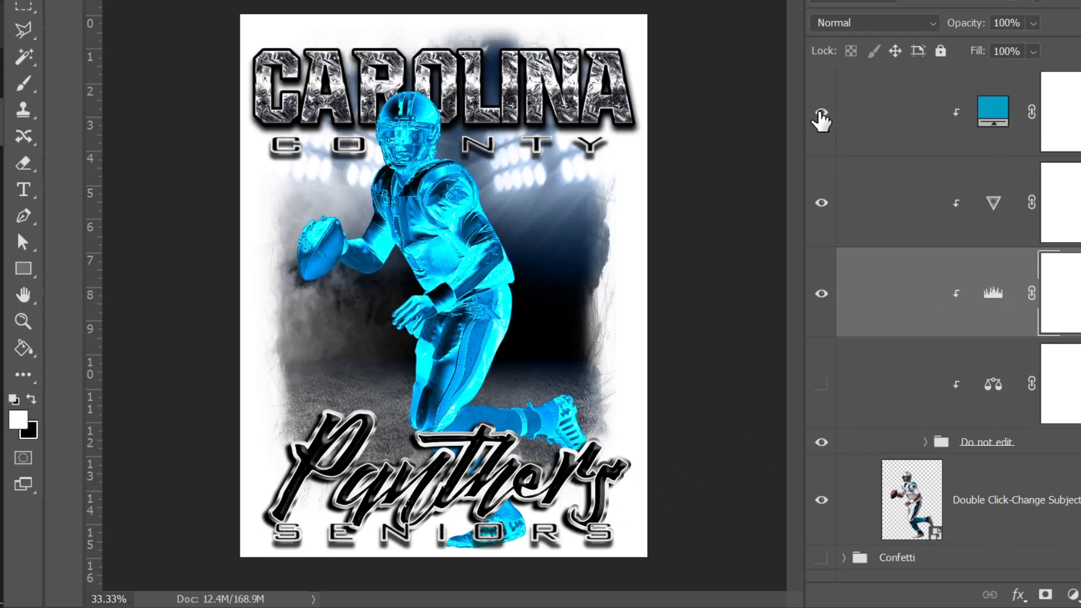
pyautogui.click(996, 110)
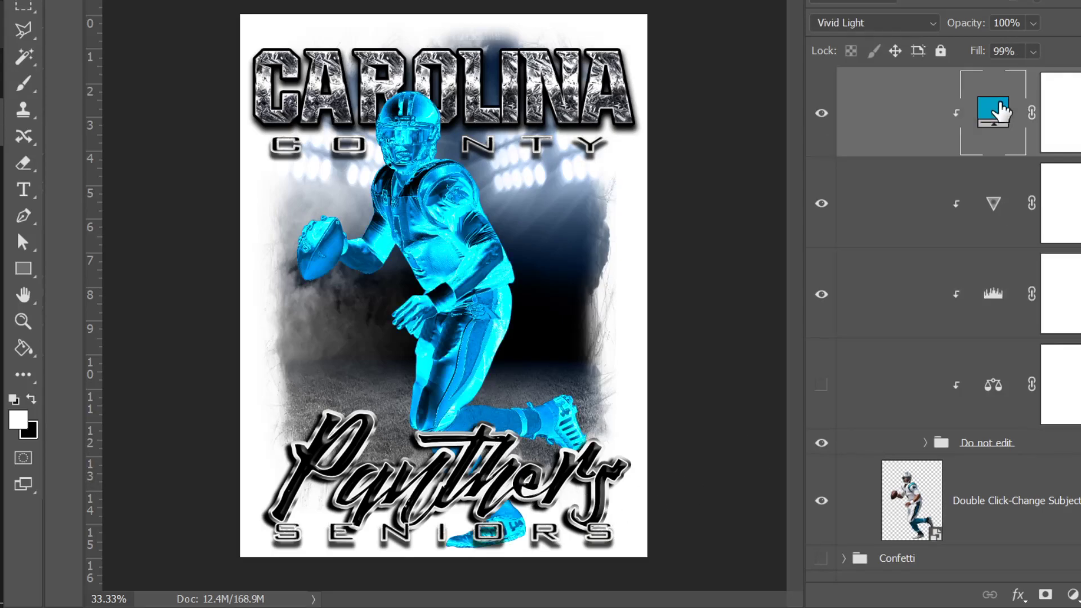
pyautogui.doubleClick(998, 110)
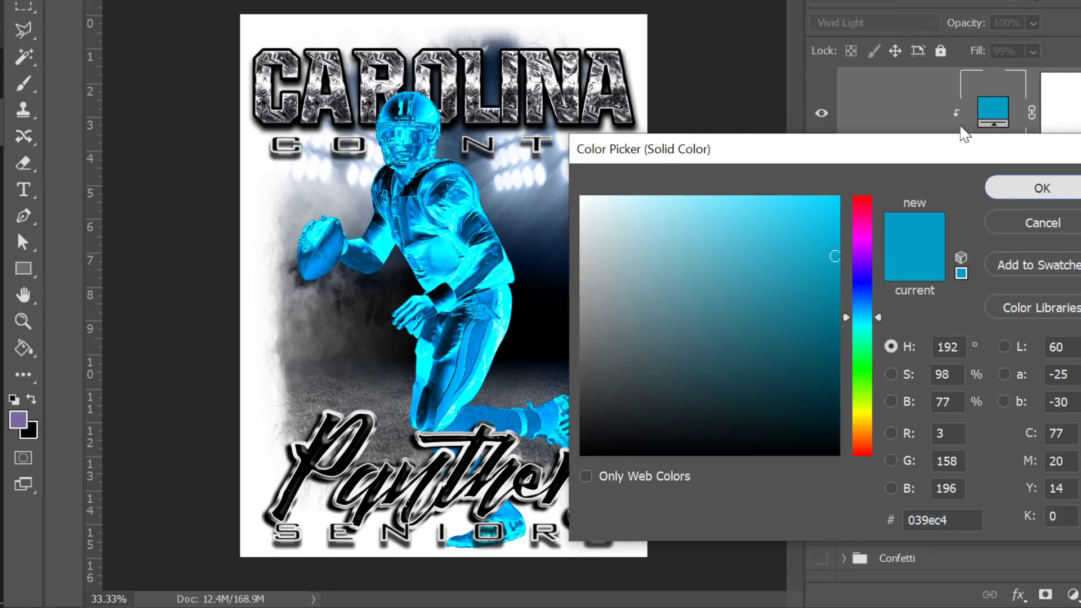
pyautogui.press('Return')
# Step: Cycle the blue Solid Color layer through the blend modes from Darken to Color to compare their effect on the player
pyautogui.click(915, 25)
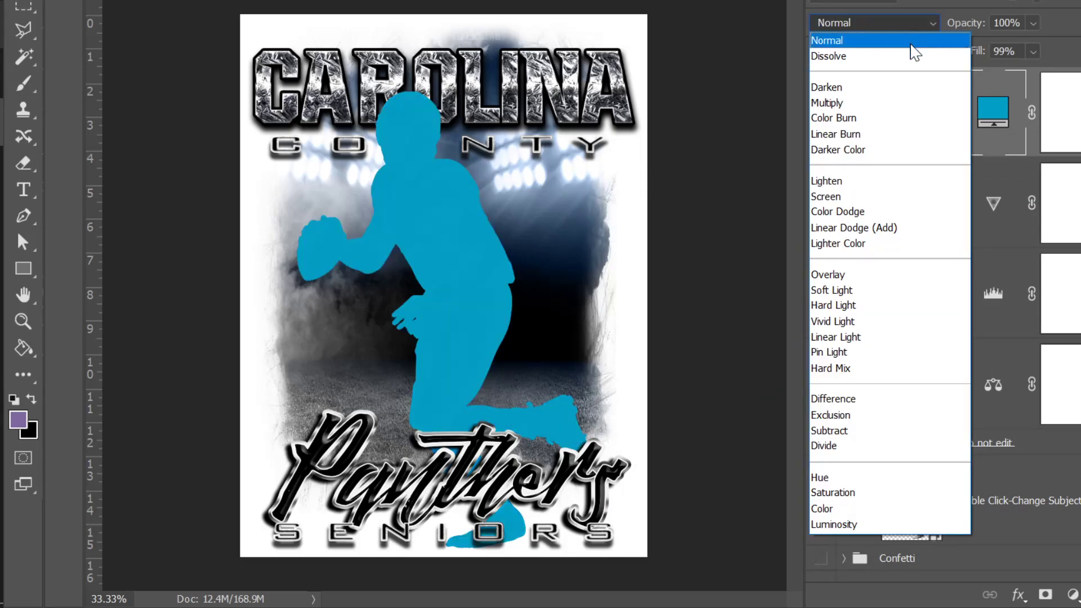
pyautogui.click(905, 88)
pyautogui.hotkey('shift', '+')
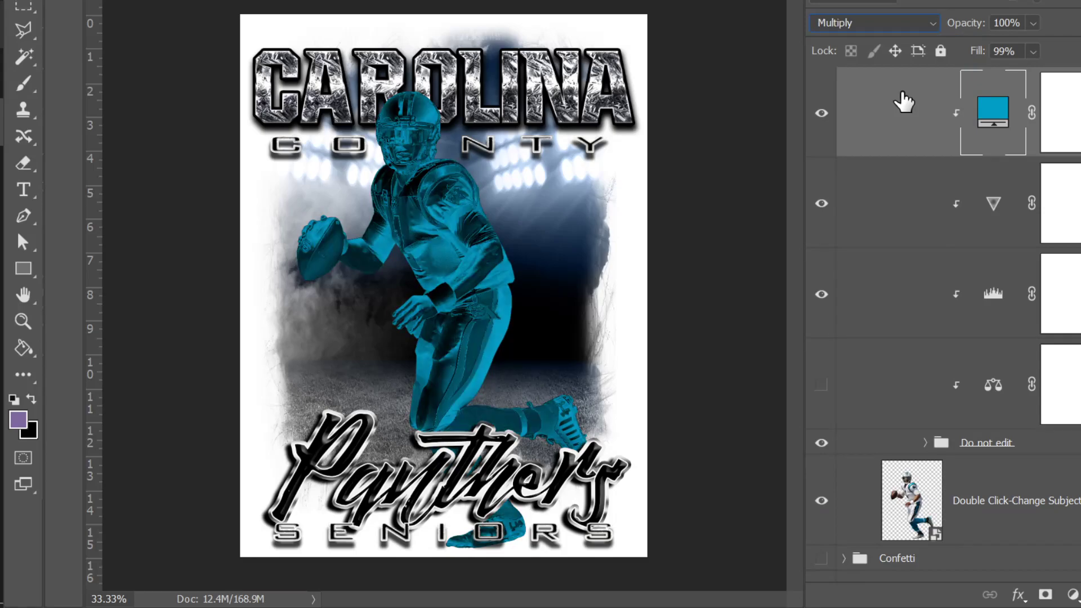
pyautogui.hotkey('shift', '+')
pyautogui.hotkey('shift', '+')
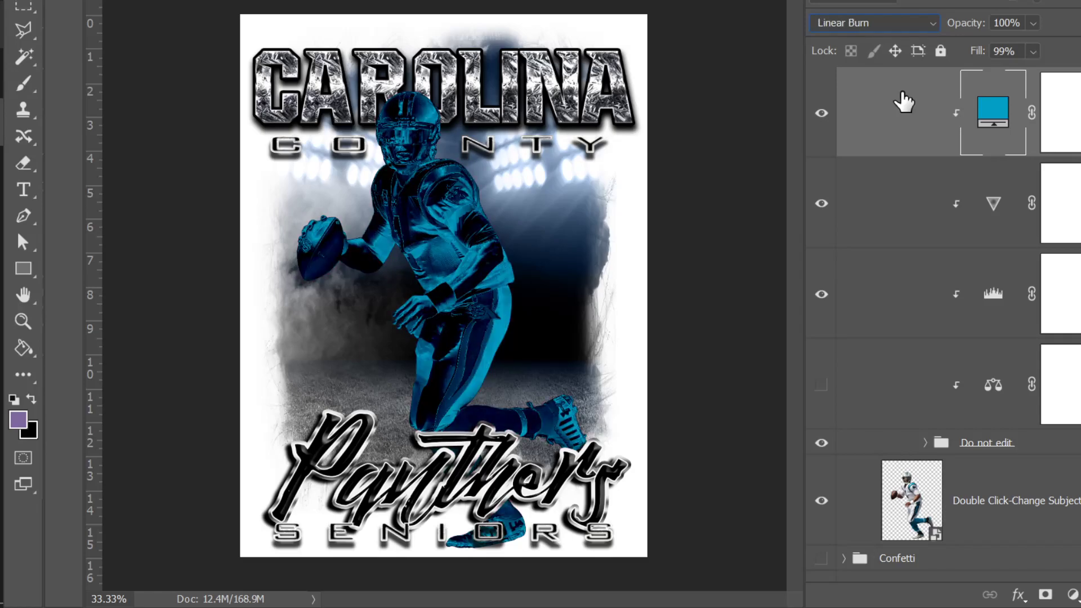
pyautogui.hotkey('shift', '+')
pyautogui.hotkey('shift', '-')
pyautogui.hotkey('shift', '+')
pyautogui.hotkey('shift', '+')
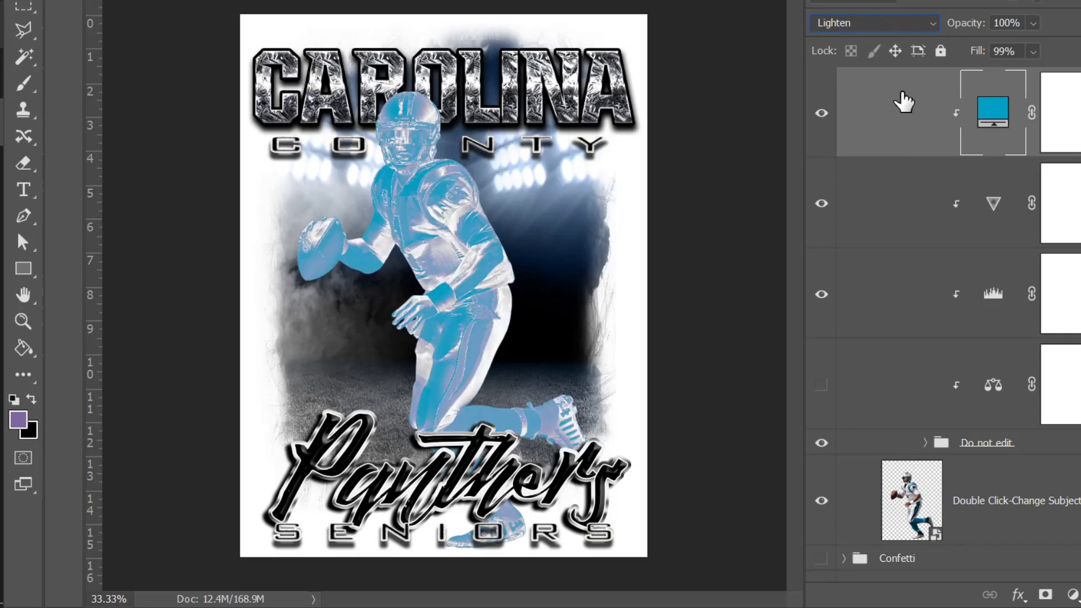
pyautogui.hotkey('shift', '+')
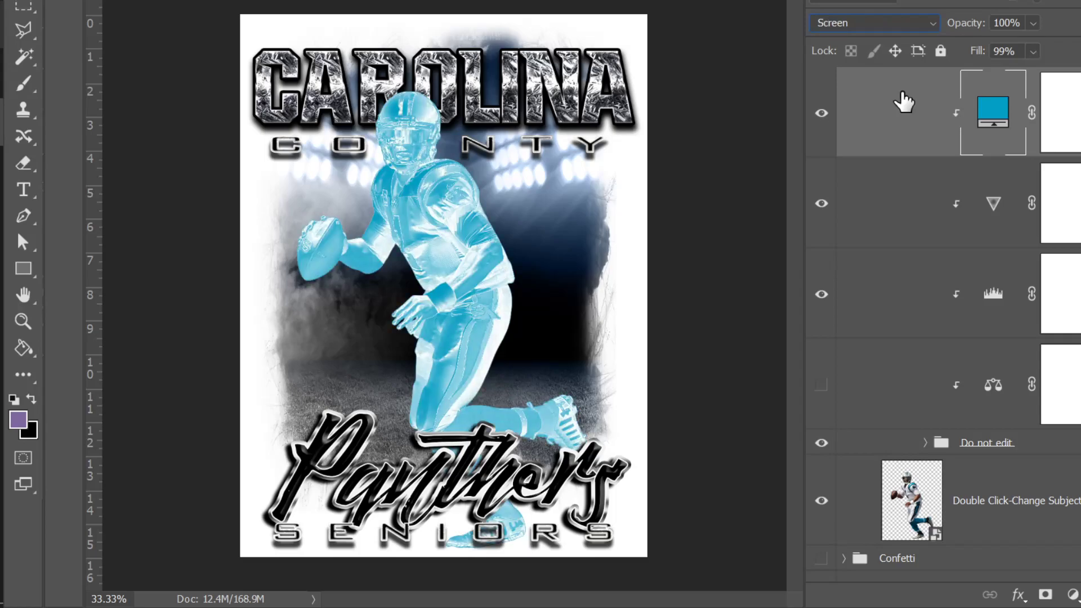
pyautogui.hotkey('shift', '+')
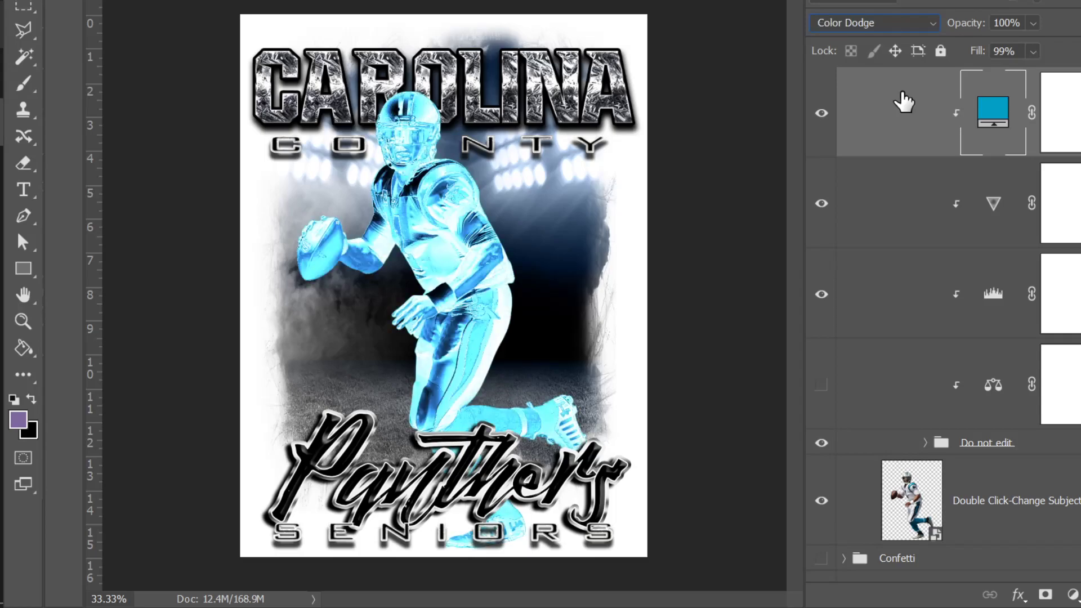
pyautogui.hotkey('shift', '+')
pyautogui.hotkey('shift', '+')
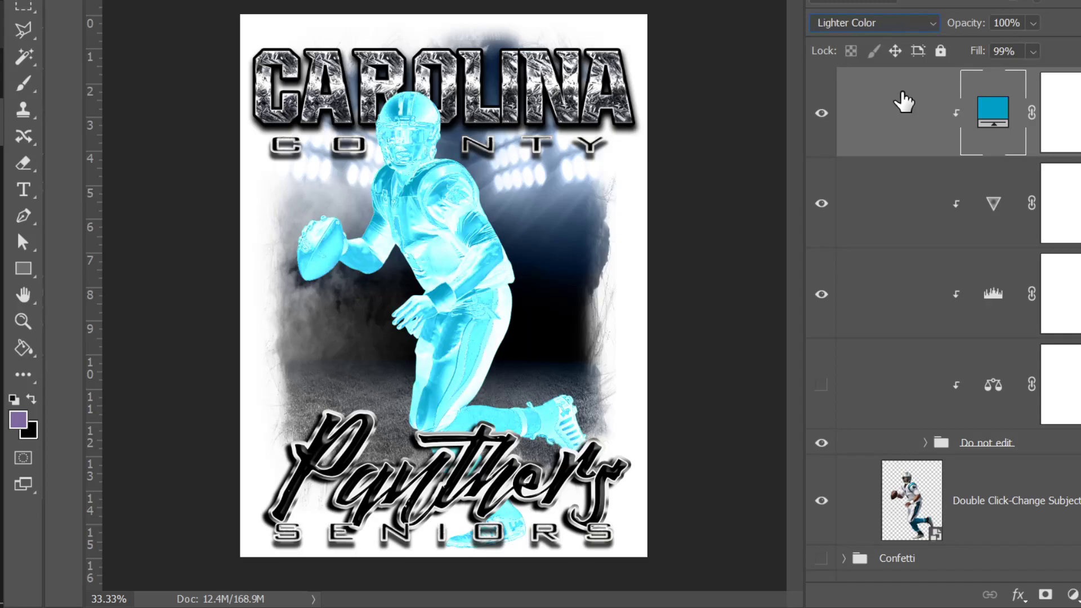
pyautogui.hotkey('shift', '+')
pyautogui.hotkey('shift', '+')
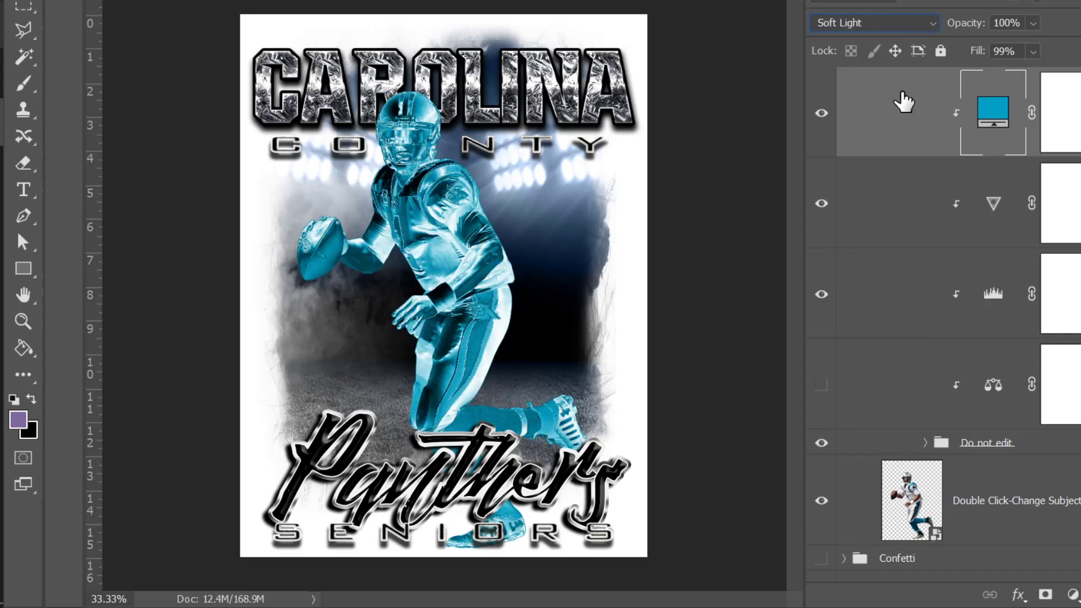
pyautogui.hotkey('shift', '-')
pyautogui.hotkey('shift', '+')
pyautogui.hotkey('shift', '+')
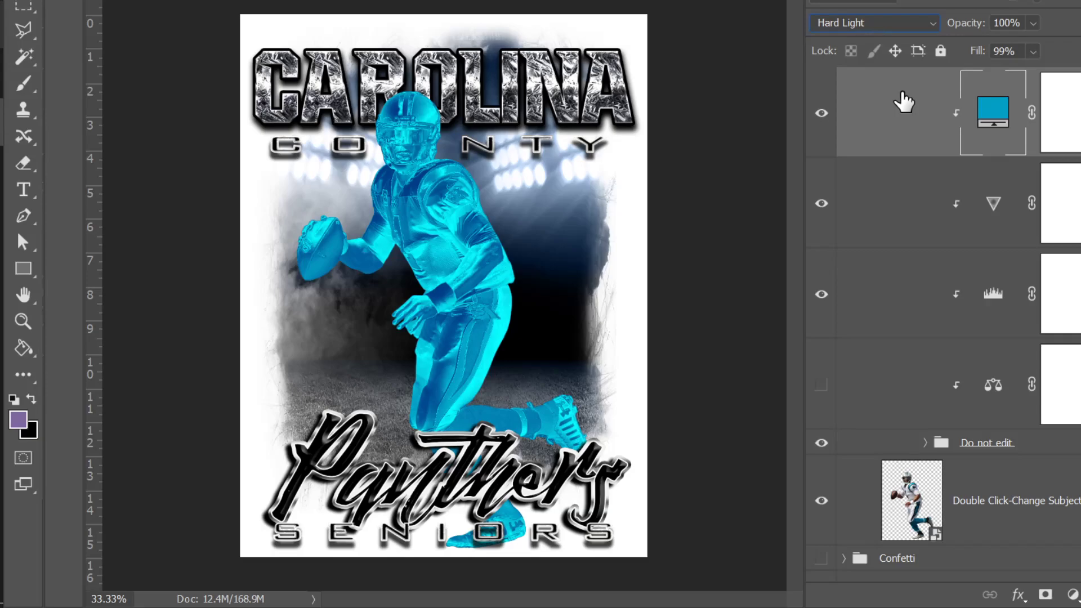
pyautogui.hotkey('shift', '+')
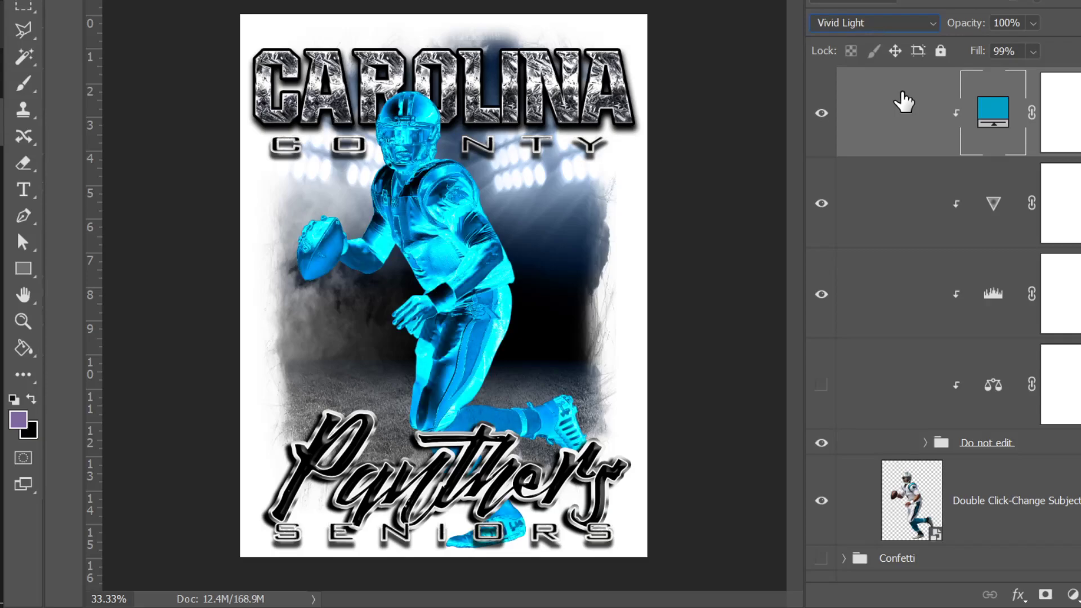
pyautogui.hotkey('shift', '-')
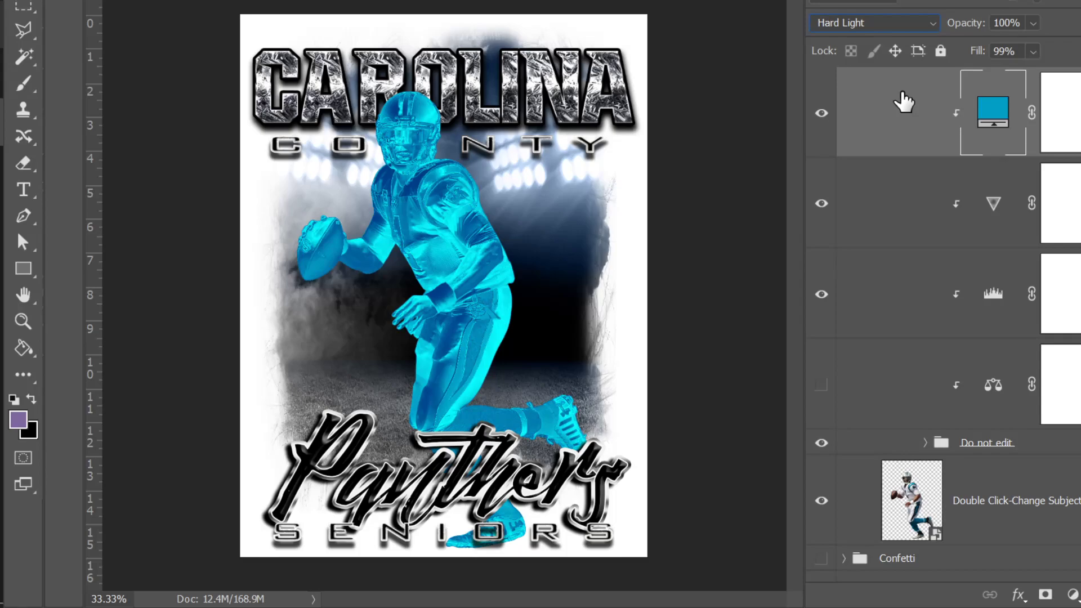
pyautogui.hotkey('shift', '+')
pyautogui.hotkey('shift', '+')
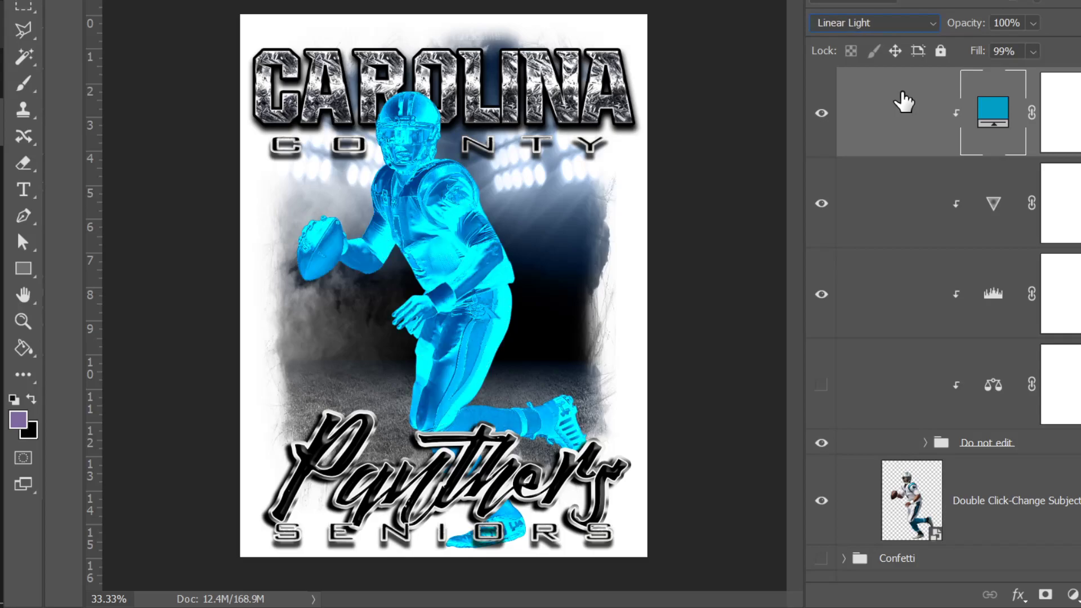
pyautogui.hotkey('shift', '-')
pyautogui.hotkey('shift', '+')
pyautogui.hotkey('shift', '+')
pyautogui.hotkey('shift', '+')
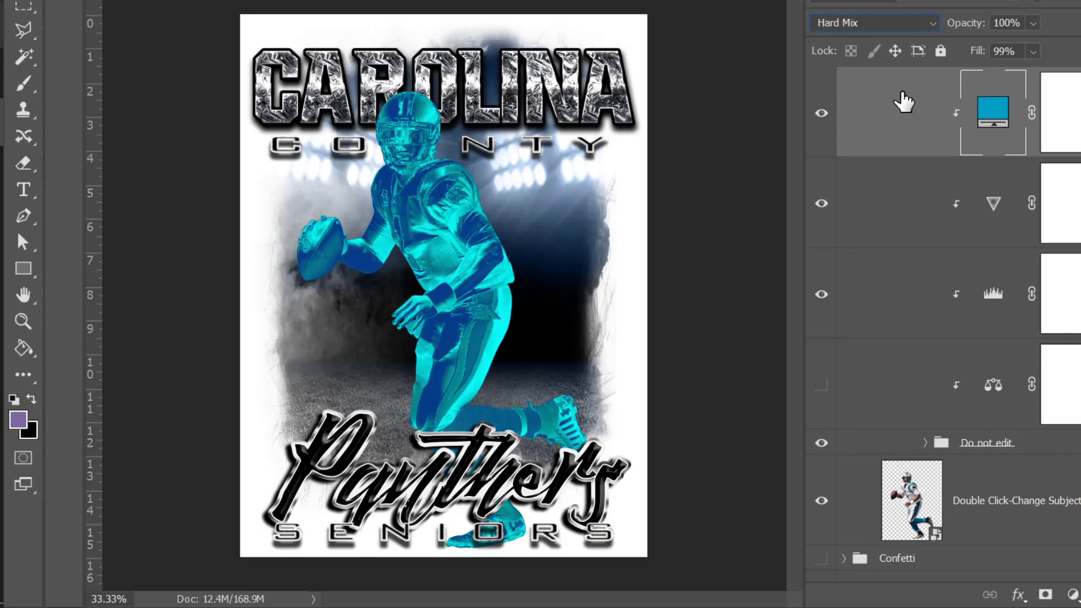
pyautogui.hotkey('shift', '+')
pyautogui.hotkey('shift', '+')
pyautogui.hotkey('shift', '+')
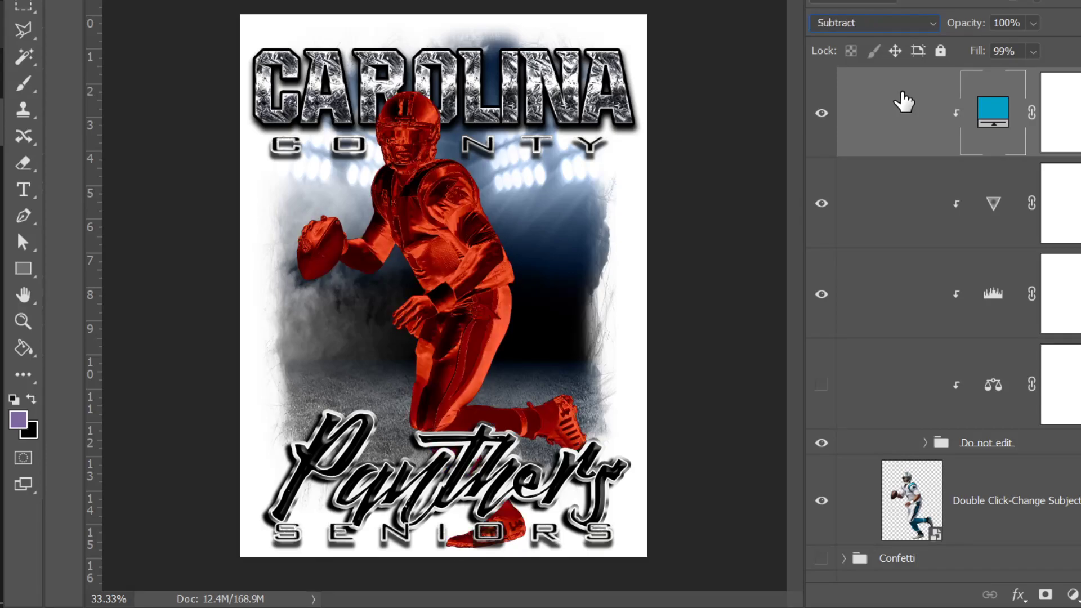
pyautogui.hotkey('shift', '+')
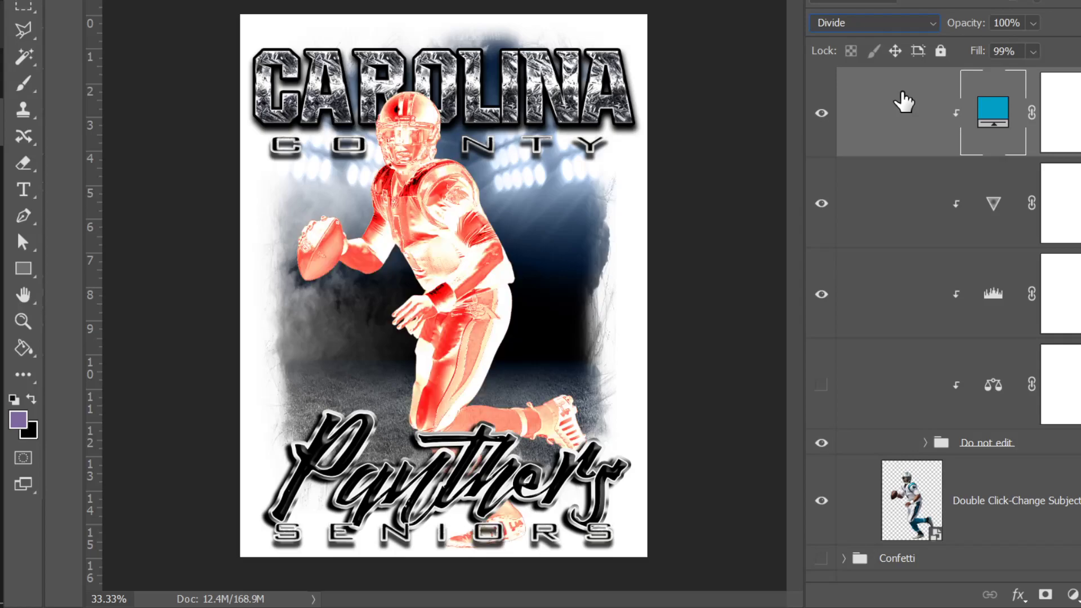
pyautogui.hotkey('shift', '+')
pyautogui.hotkey('shift', '+')
pyautogui.hotkey('shift', '+')
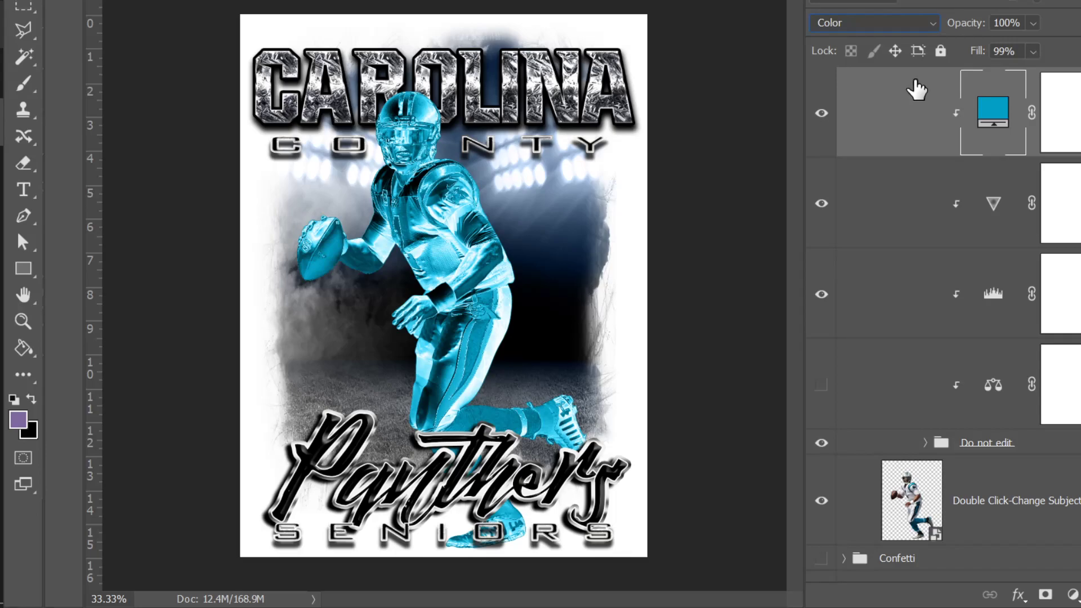
# Step: Set the blue Solid Color layer's blend mode to Color
pyautogui.click(884, 24)
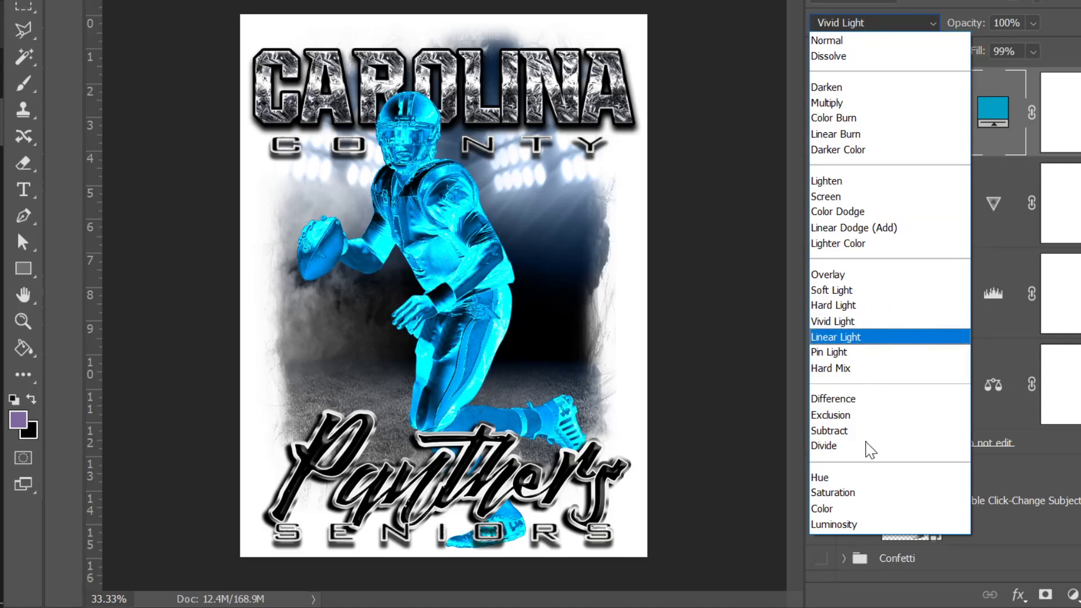
pyautogui.click(854, 509)
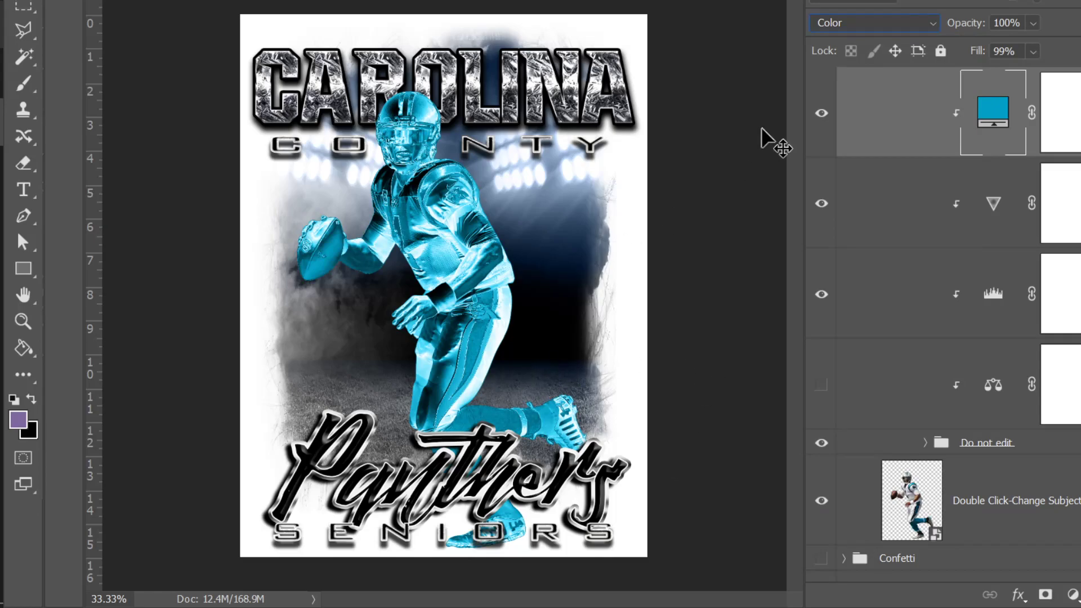
# Step: On the Solid Color layer's mask, paint black with a soft 401 px brush over the player's jersey and shoulders to hide the blue
pyautogui.click(1069, 120)
pyautogui.scroll(2, 1072, 135)
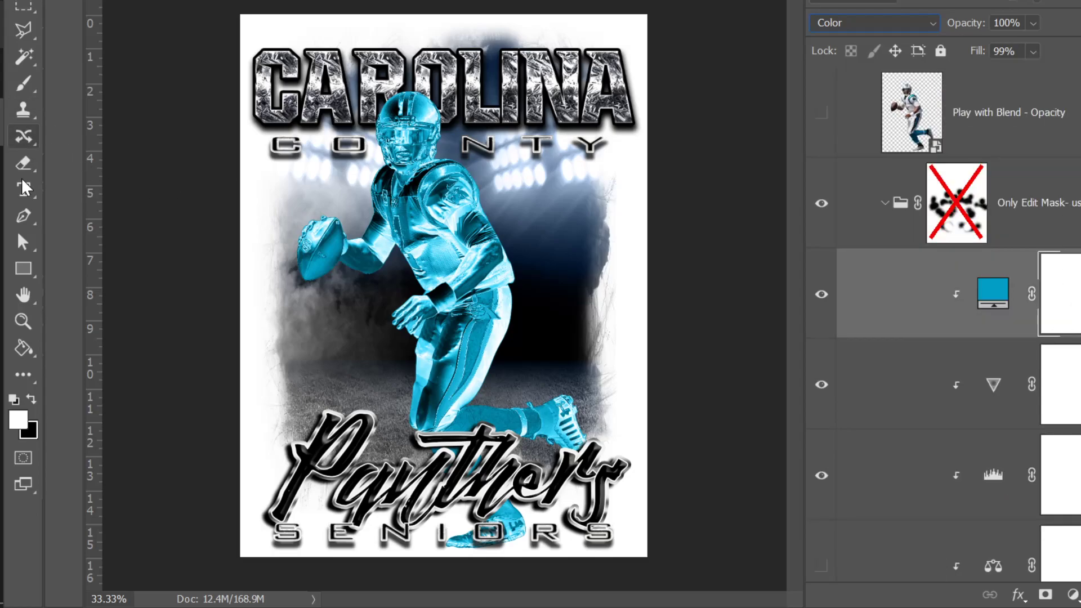
pyautogui.click(26, 89)
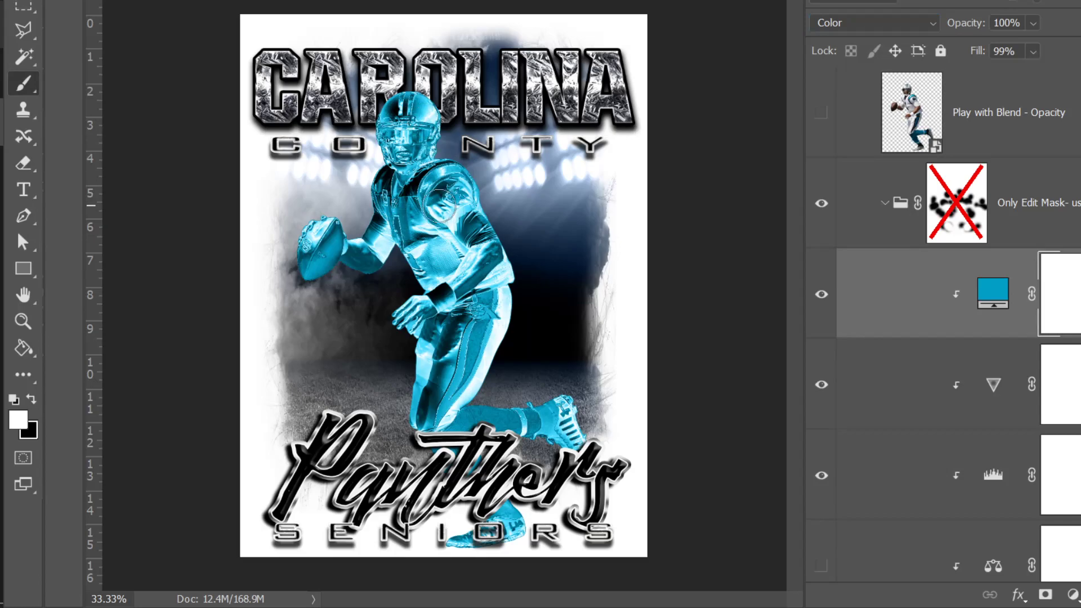
pyautogui.rightClick(439, 204)
pyautogui.moveTo(638, 158); pyautogui.dragTo(650, 165)
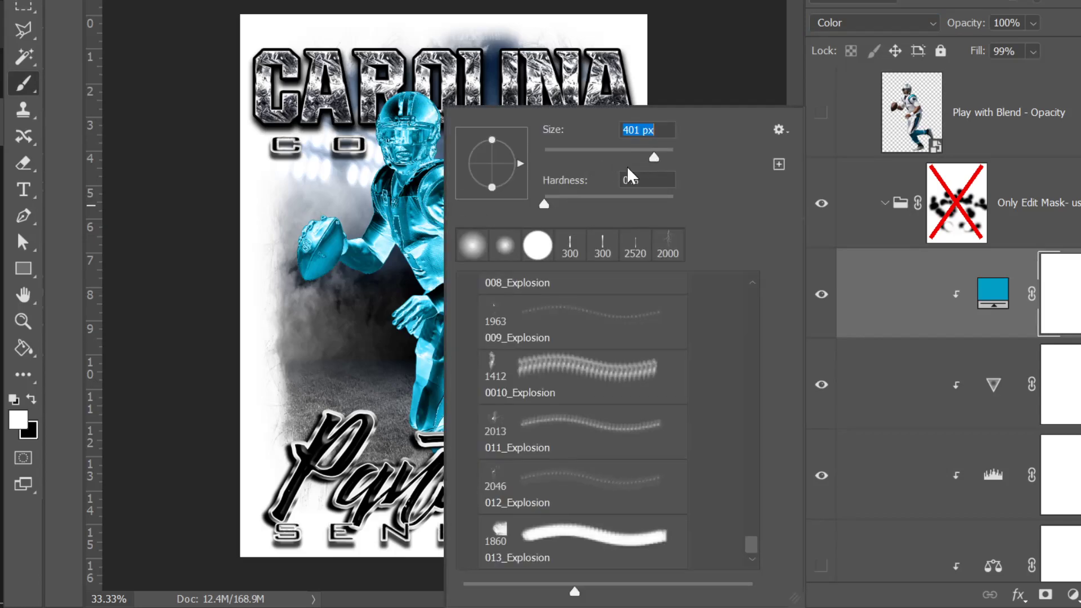
pyautogui.click(304, 176)
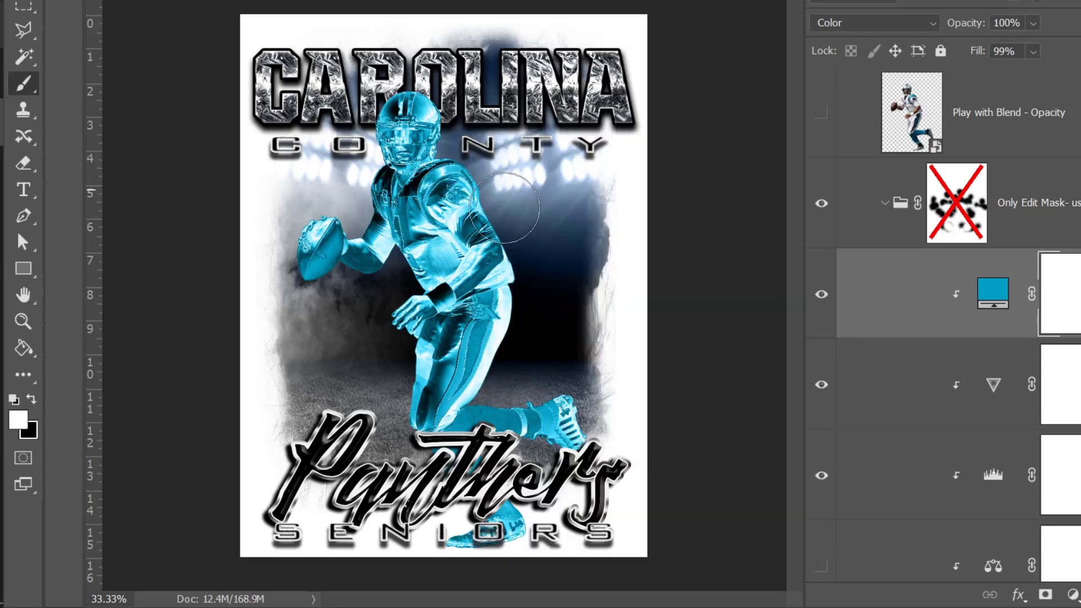
pyautogui.click(32, 399)
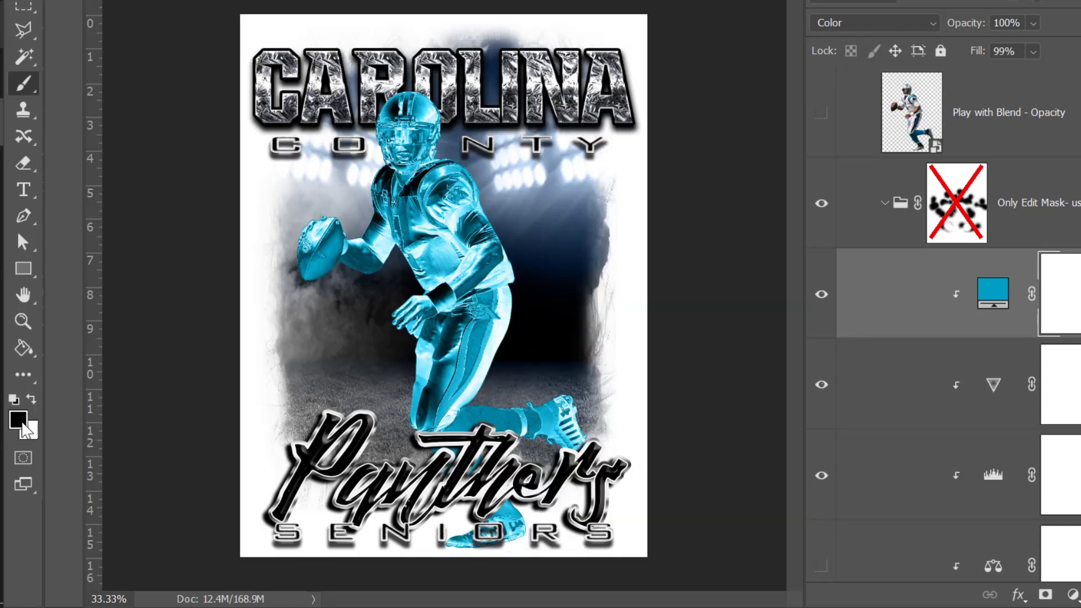
pyautogui.moveTo(360, 191)
pyautogui.mouseDown()
pyautogui.moveTo(481, 200)
pyautogui.moveTo(504, 184)
pyautogui.moveTo(352, 304)
pyautogui.moveTo(315, 305)
pyautogui.moveTo(398, 241)
pyautogui.mouseUp()
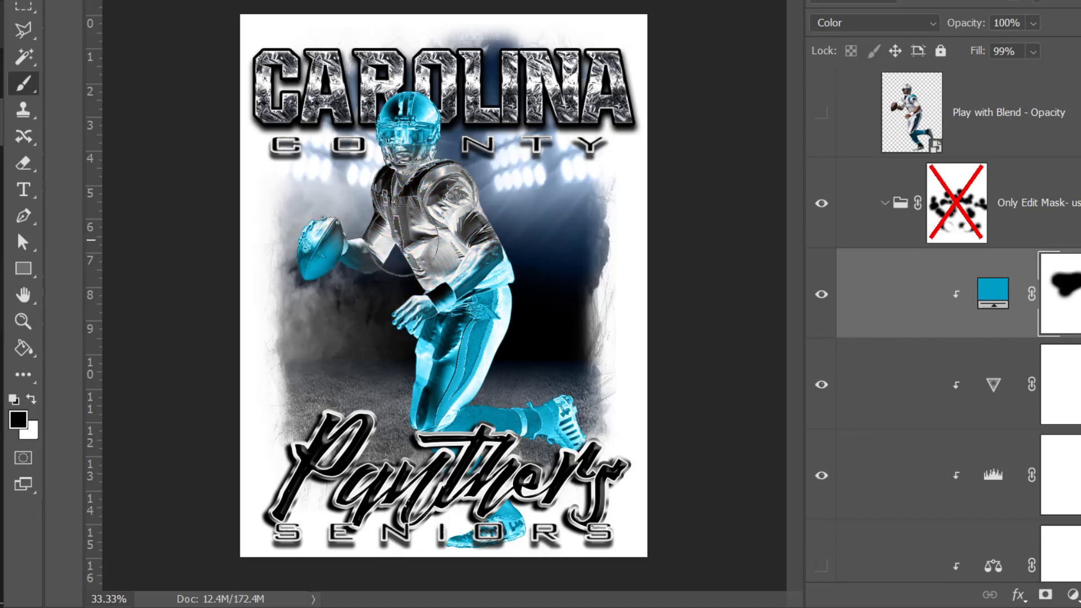
# Step: On the Solid Color layer's mask, paint black over the player's lower legs, waist and upper pants to hide the blue
pyautogui.moveTo(573, 389)
pyautogui.mouseDown()
pyautogui.moveTo(507, 470)
pyautogui.moveTo(518, 476)
pyautogui.moveTo(611, 406)
pyautogui.moveTo(560, 470)
pyautogui.moveTo(518, 496)
pyautogui.moveTo(549, 517)
pyautogui.mouseUp()
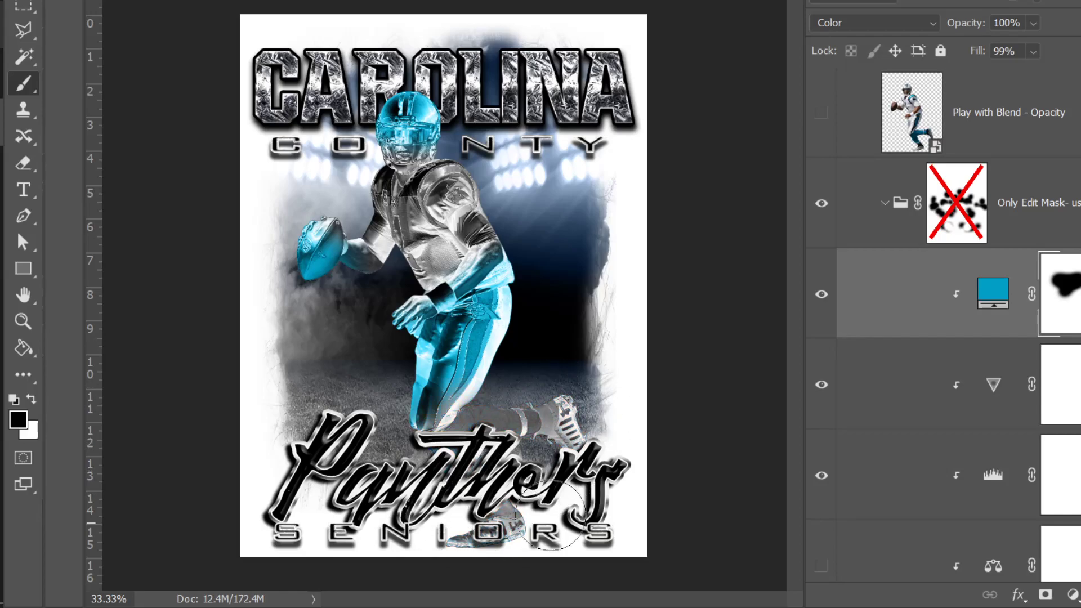
pyautogui.moveTo(530, 319)
pyautogui.mouseDown()
pyautogui.moveTo(533, 286)
pyautogui.moveTo(471, 429)
pyautogui.moveTo(474, 362)
pyautogui.moveTo(519, 261)
pyautogui.mouseUp()
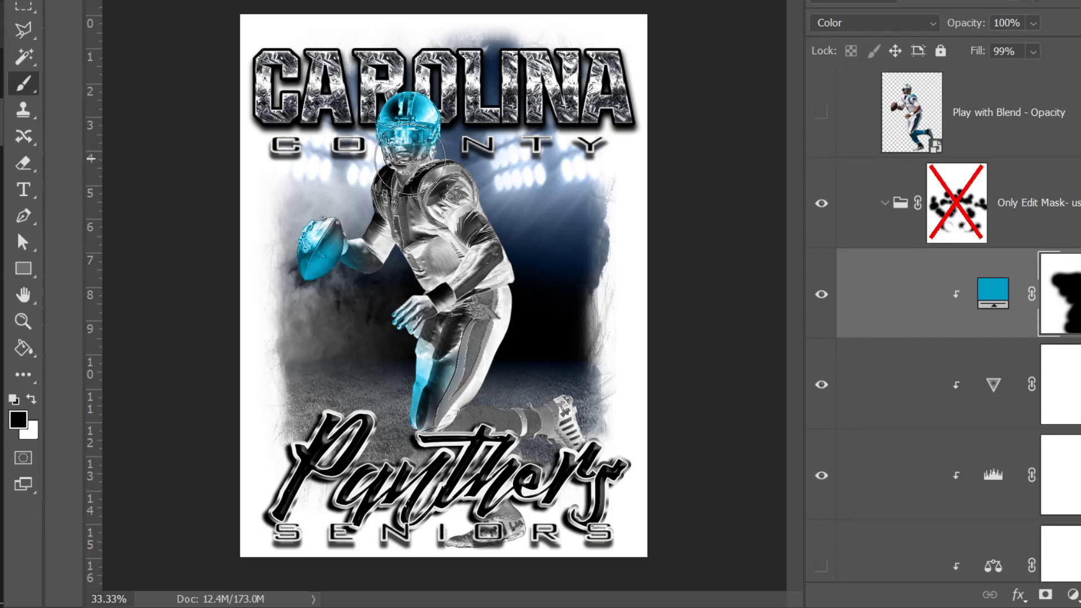
# Step: Hide the blue Solid Color layer and replace its painted mask with a blank white one
pyautogui.click(827, 293)
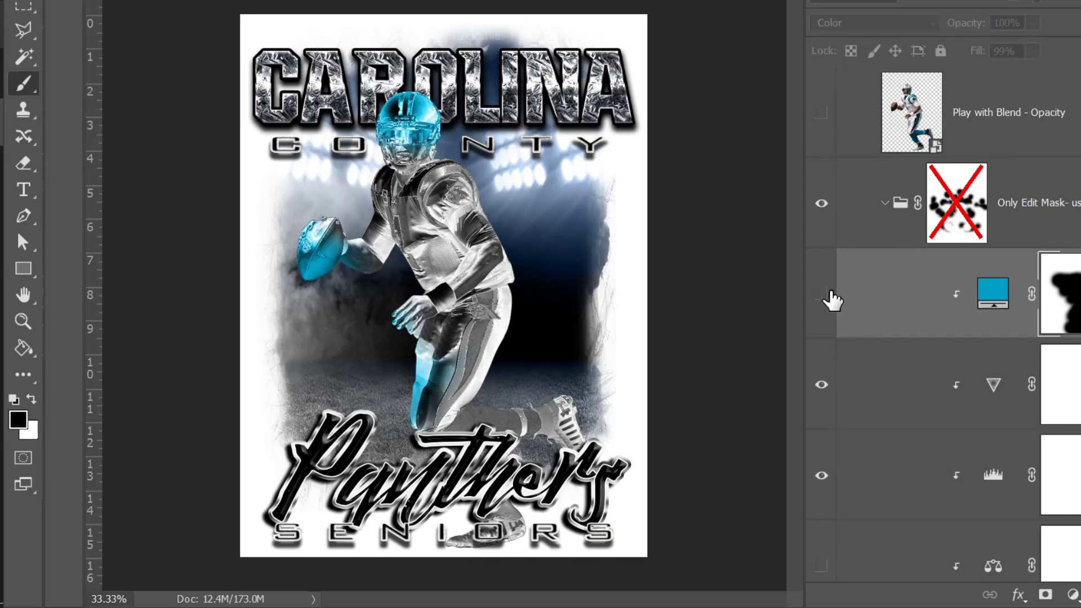
pyautogui.rightClick(1067, 302)
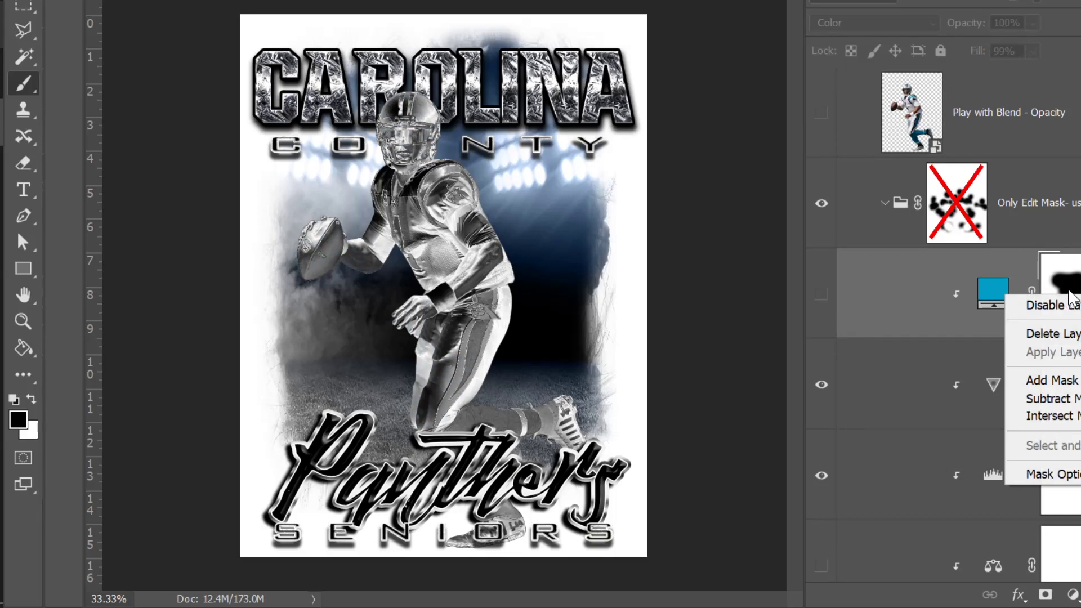
pyautogui.click(1040, 333)
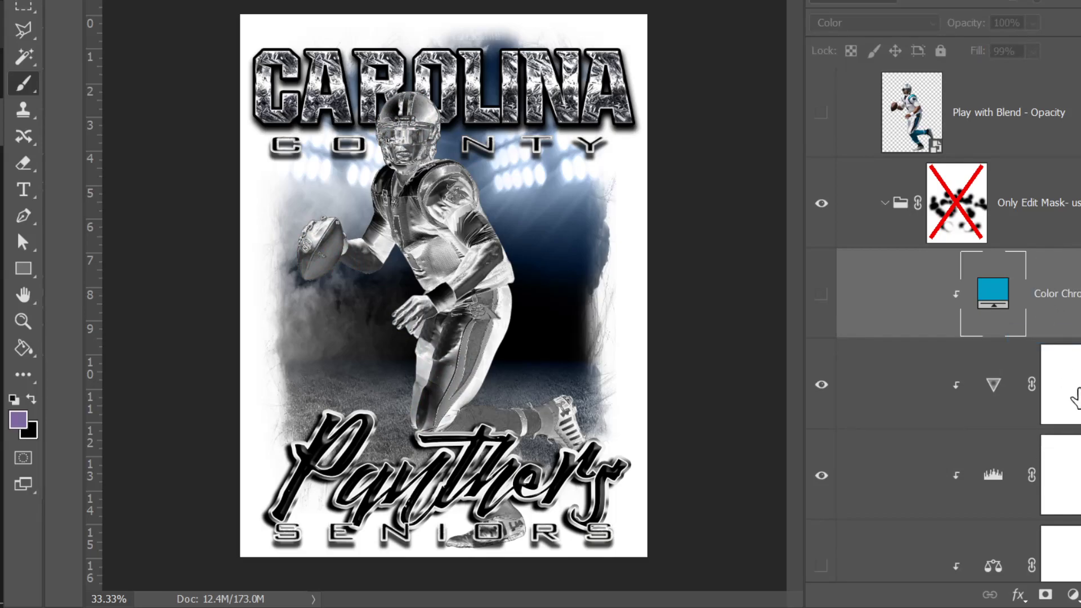
pyautogui.click(1048, 595)
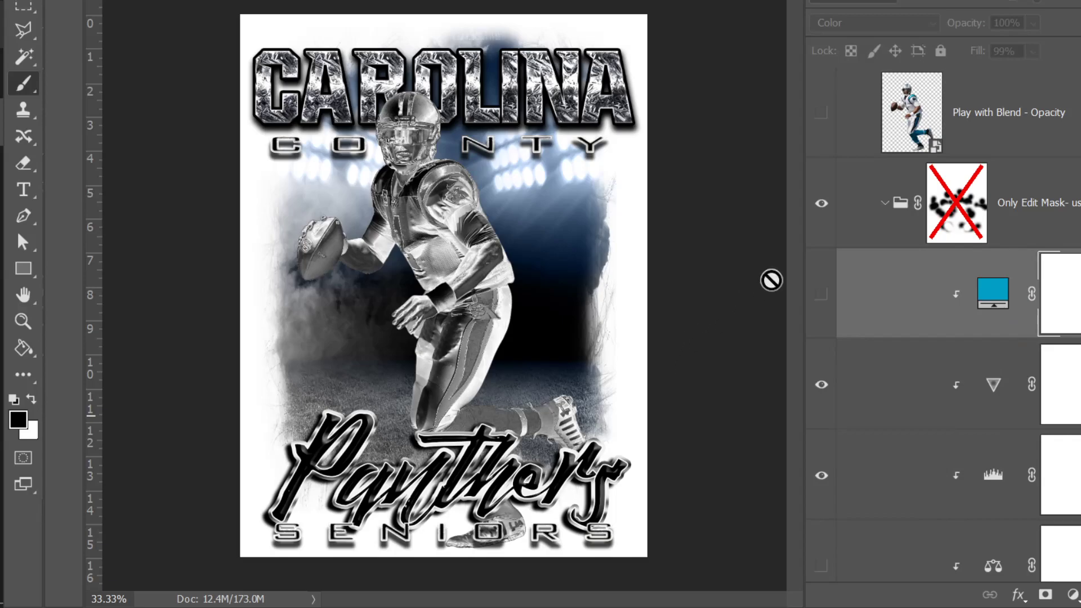
# Step: Enable the "Only Edit Mask- use brush" group's mask and copy it onto the "Play with Blend - Opacity" layer
pyautogui.click(978, 233)
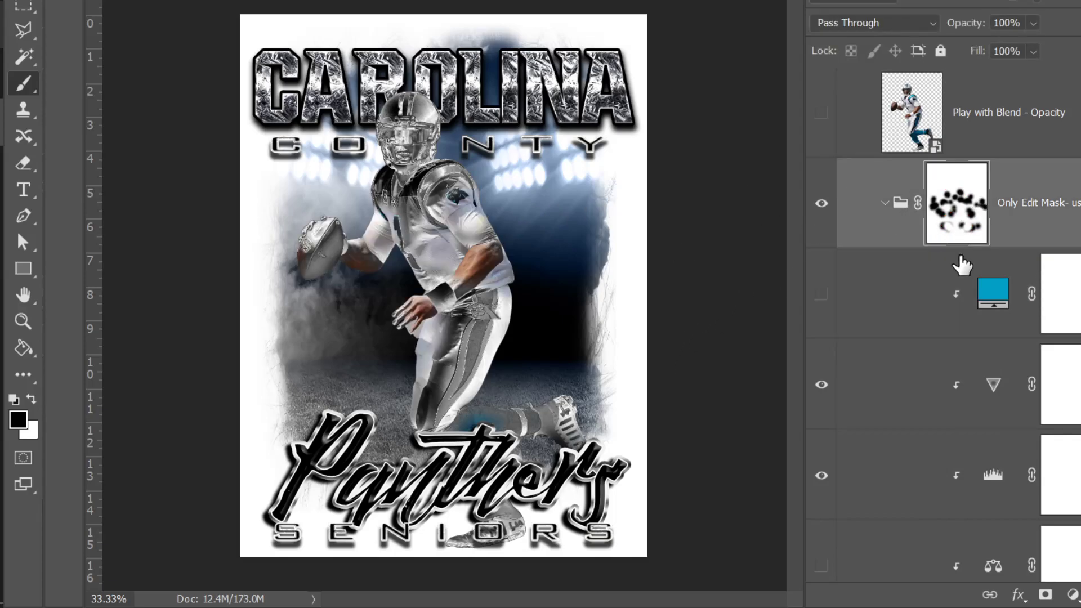
pyautogui.moveTo(454, 287)
pyautogui.mouseDown()
pyautogui.moveTo(397, 253)
pyautogui.moveTo(446, 251)
pyautogui.moveTo(394, 186)
pyautogui.moveTo(456, 223)
pyautogui.moveTo(388, 152)
pyautogui.moveTo(485, 269)
pyautogui.mouseUp()
pyautogui.moveTo(969, 215); pyautogui.dragTo(988, 137)
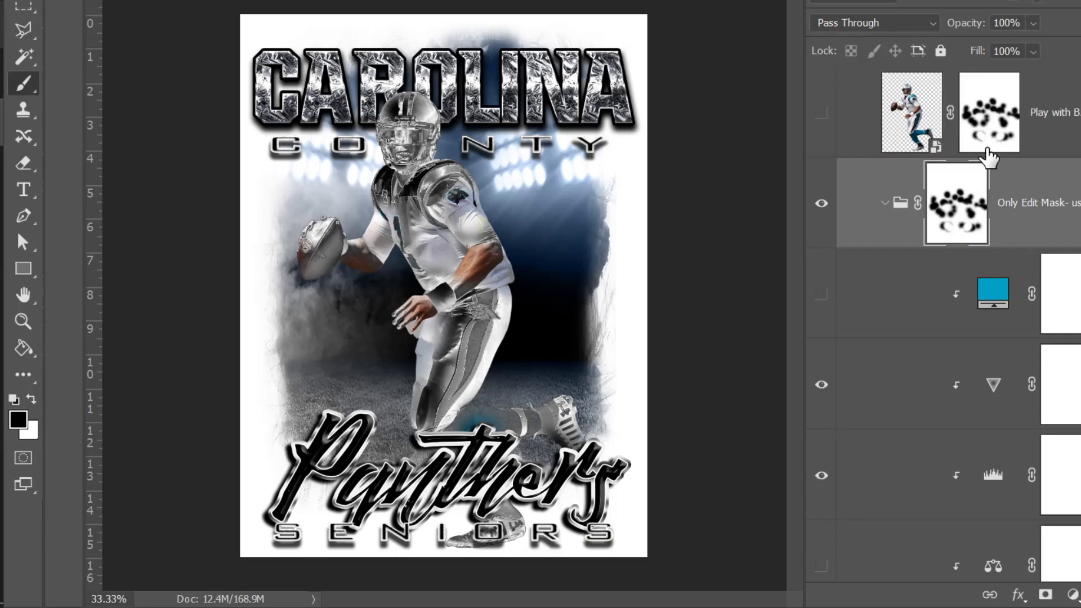
# Step: Delete the "Only Edit Mask- use brush" group's mask and add a blank white one
pyautogui.rightClick(957, 225)
pyautogui.click(988, 260)
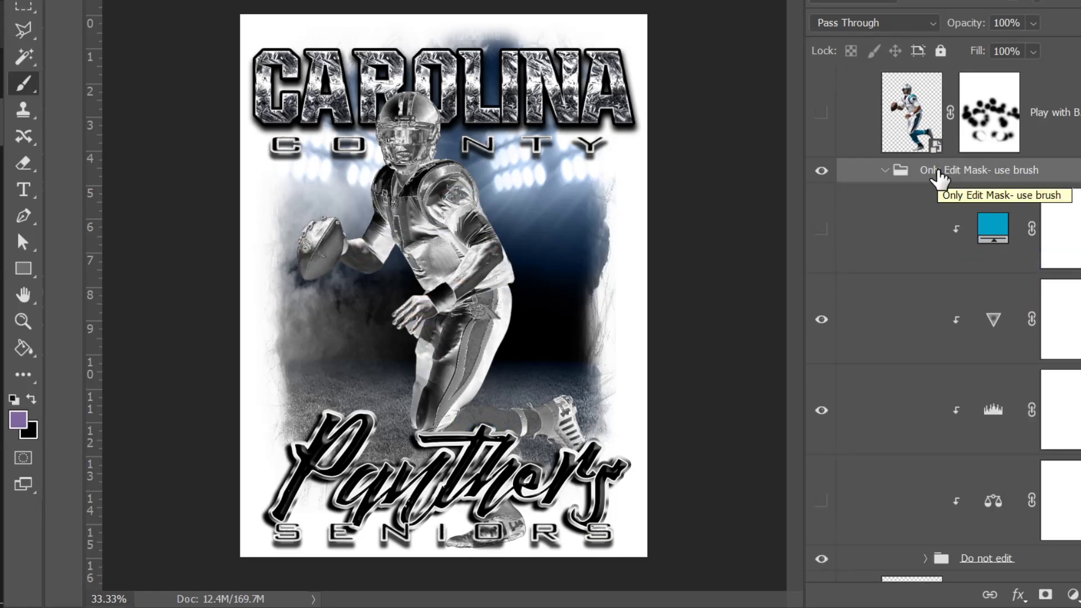
pyautogui.click(1045, 595)
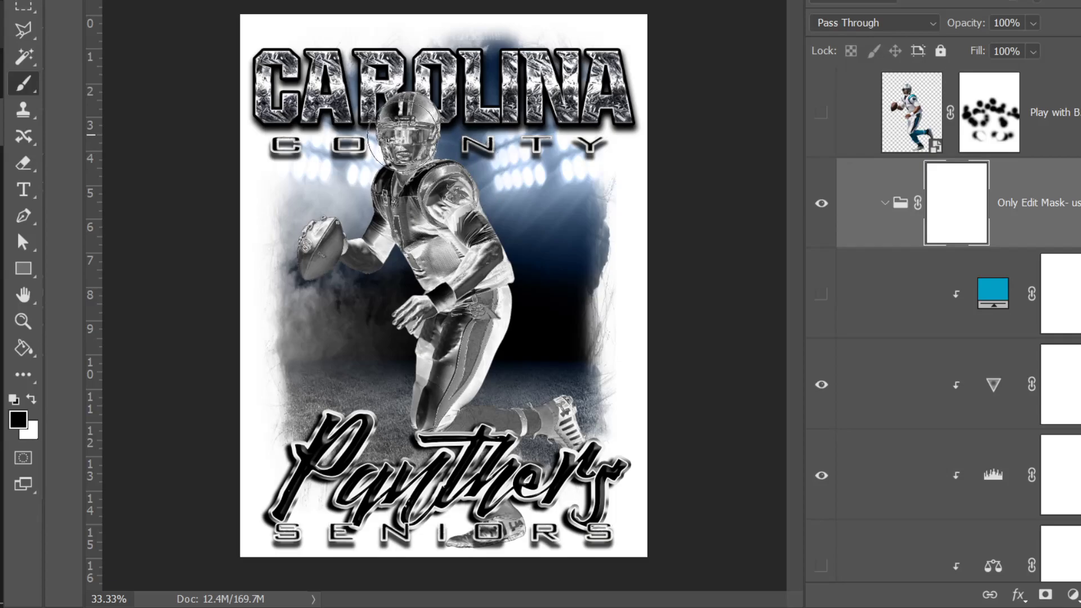
# Step: Paint black over the player's face on the group's mask, and reduce the soft brush to 180 px
pyautogui.moveTo(387, 145); pyautogui.dragTo(397, 147)
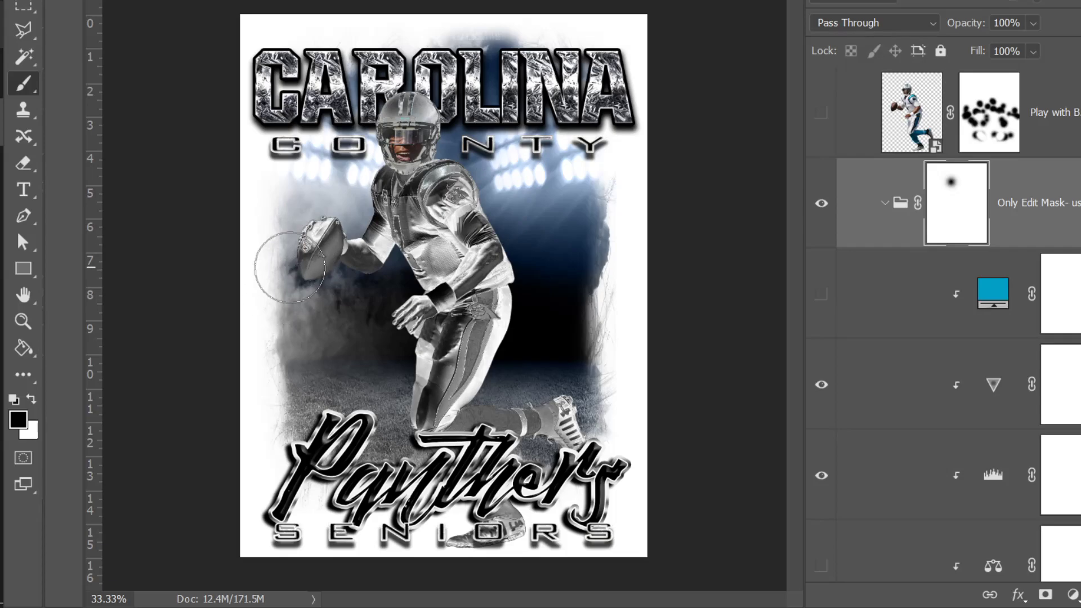
pyautogui.rightClick(529, 159)
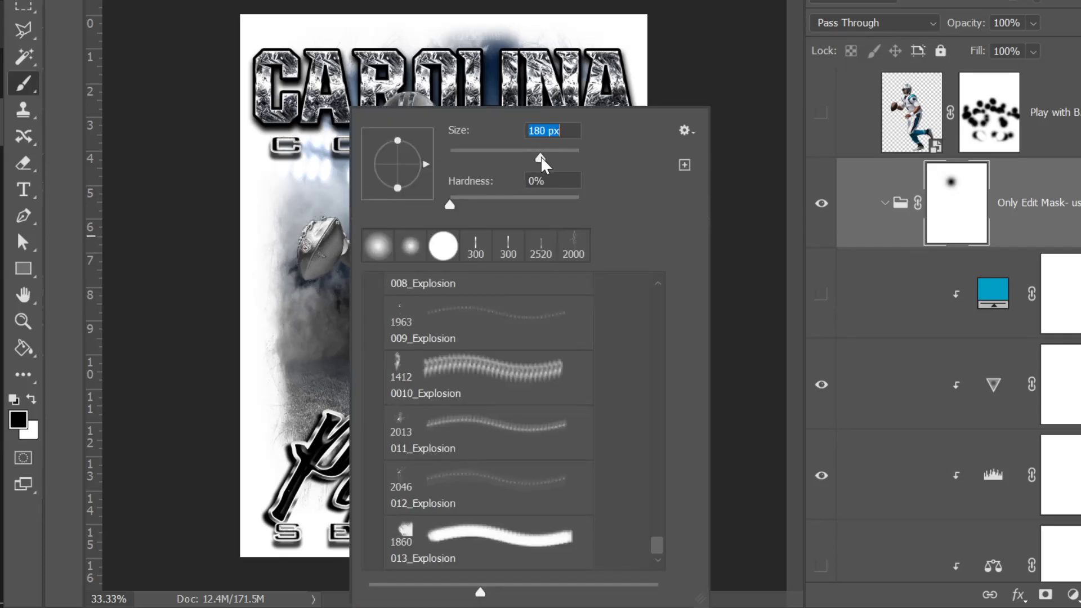
pyautogui.press('Return')
pyautogui.click(271, 194)
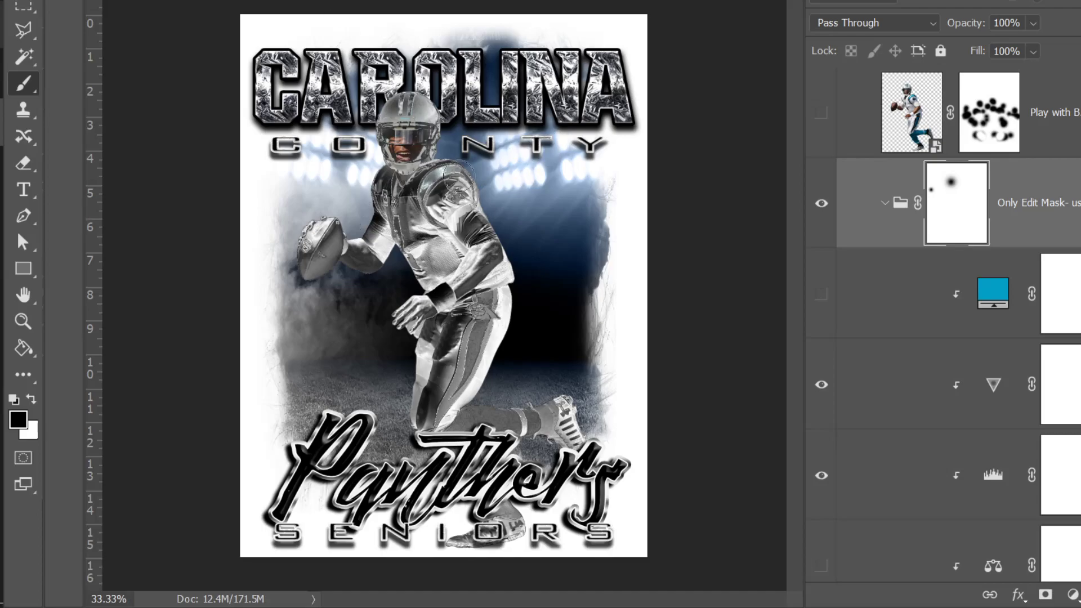
# Step: Try painting the shoulder on the group's mask with soft 180 px and 114 px brushes, undoing each stroke
pyautogui.moveTo(428, 196)
pyautogui.mouseDown()
pyautogui.moveTo(445, 168)
pyautogui.moveTo(465, 179)
pyautogui.mouseUp()
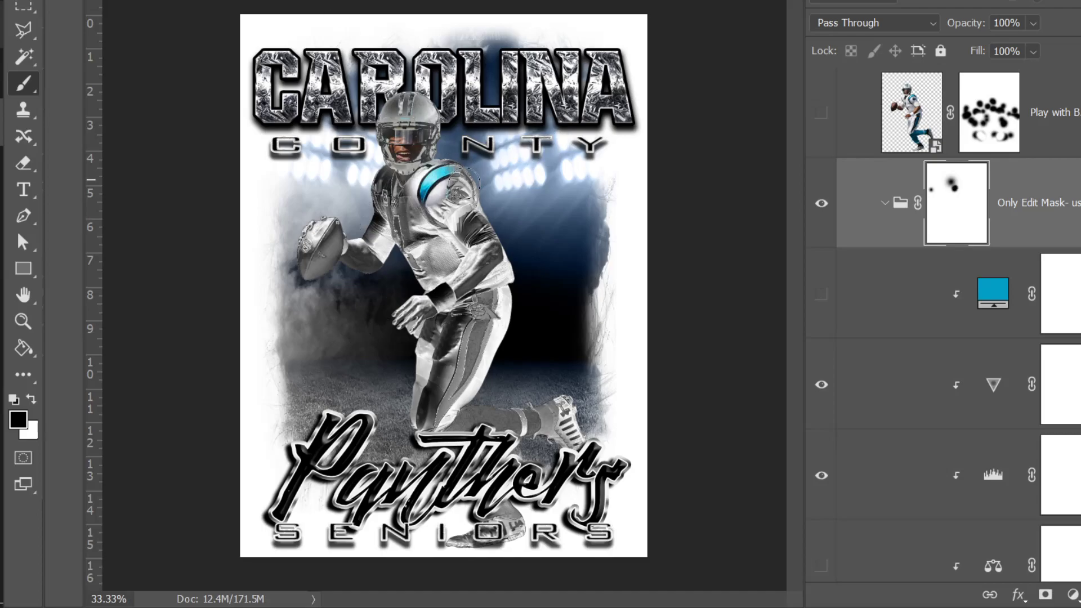
pyautogui.hotkey('ctrl', 'z')
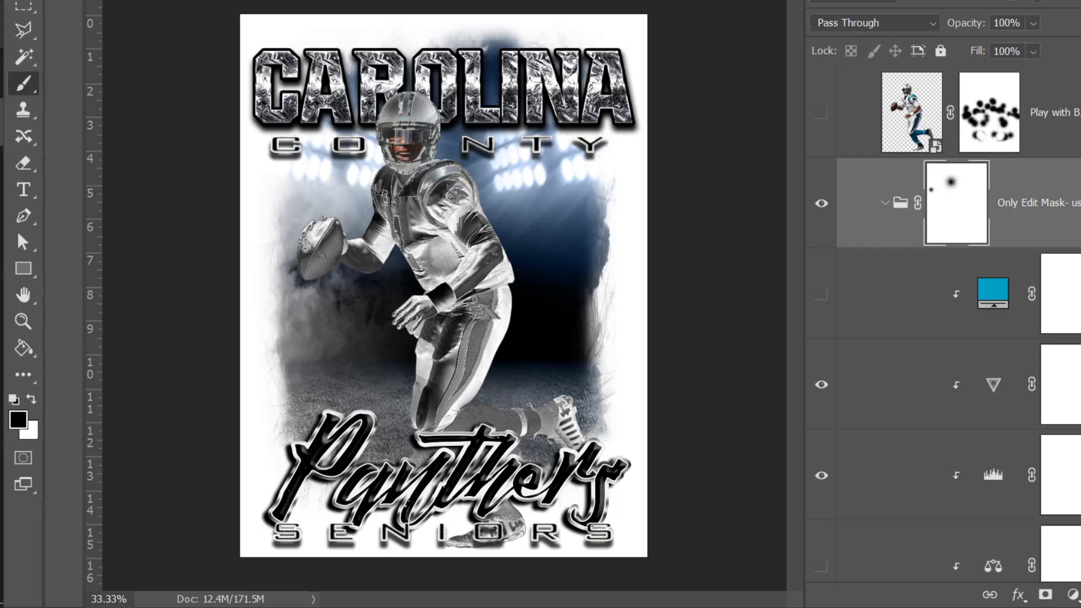
pyautogui.rightClick(460, 200)
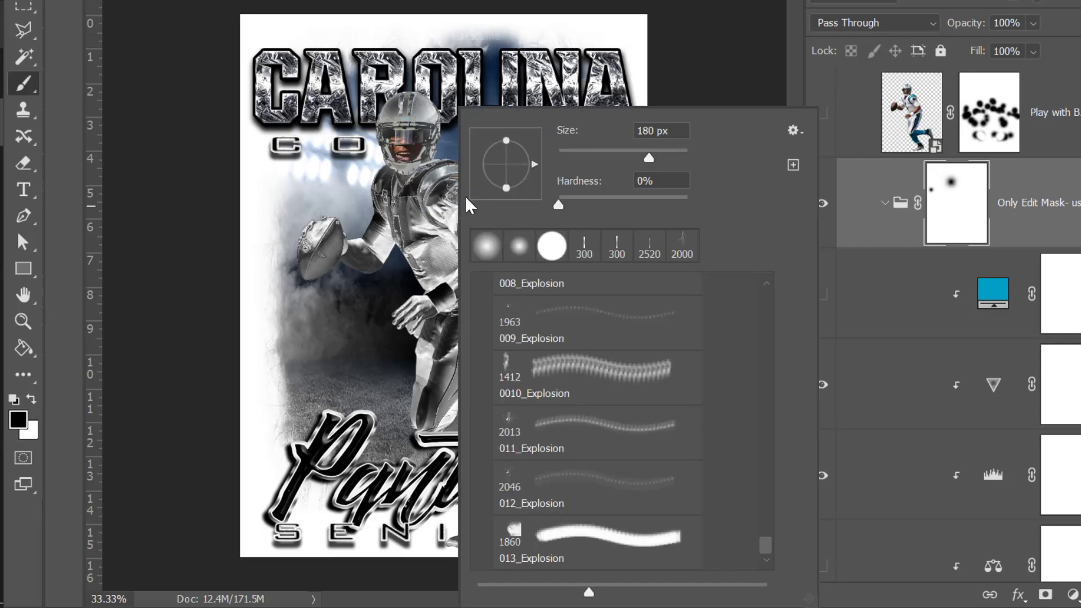
pyautogui.moveTo(643, 160); pyautogui.dragTo(628, 160)
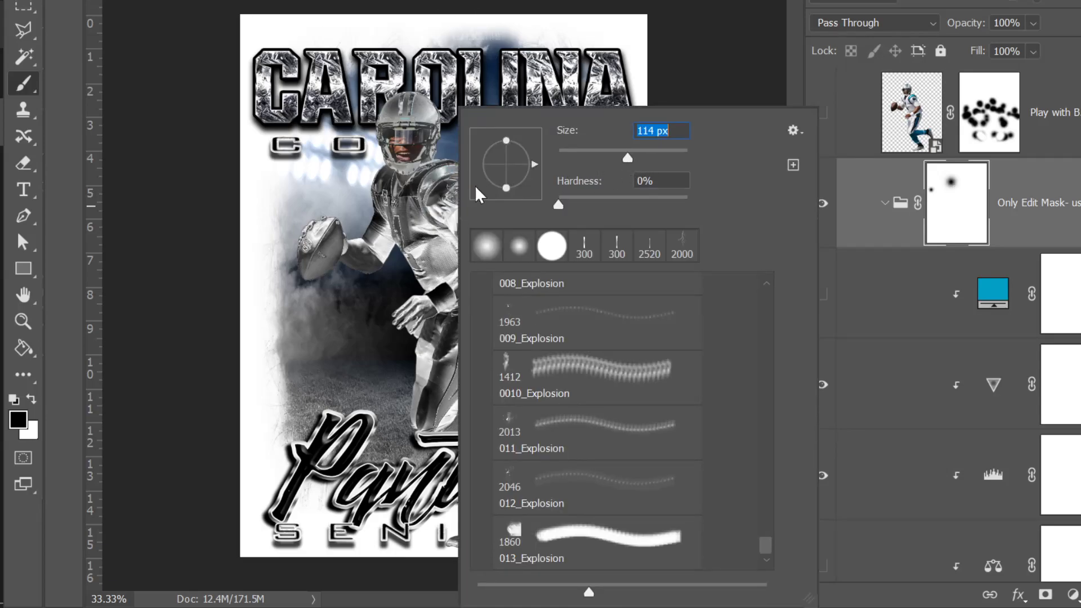
pyautogui.click(423, 198)
pyautogui.moveTo(445, 172); pyautogui.dragTo(476, 197)
pyautogui.hotkey('ctrl', 'z')
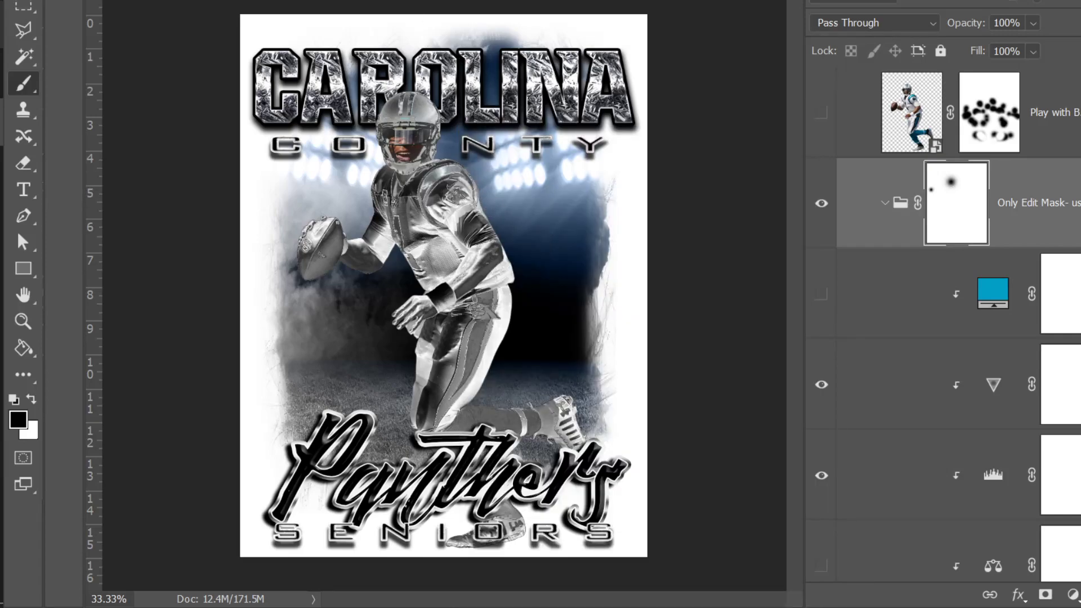
# Step: Paint the shoulder's blue stripe back in on the group's mask, and reduce the soft brush to 80 px
pyautogui.click(73, 1)
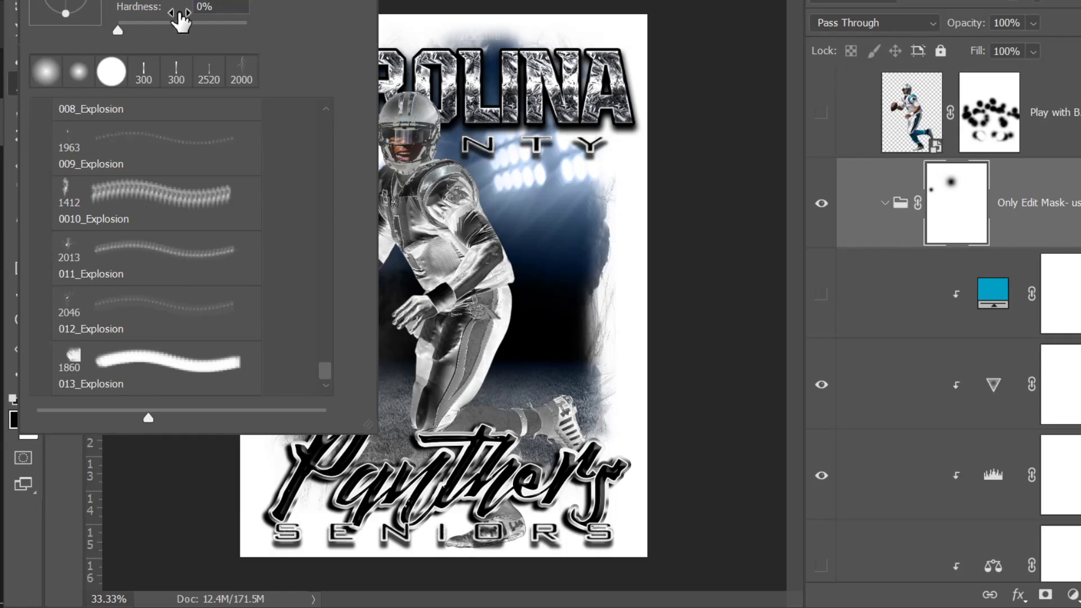
pyautogui.press('Return')
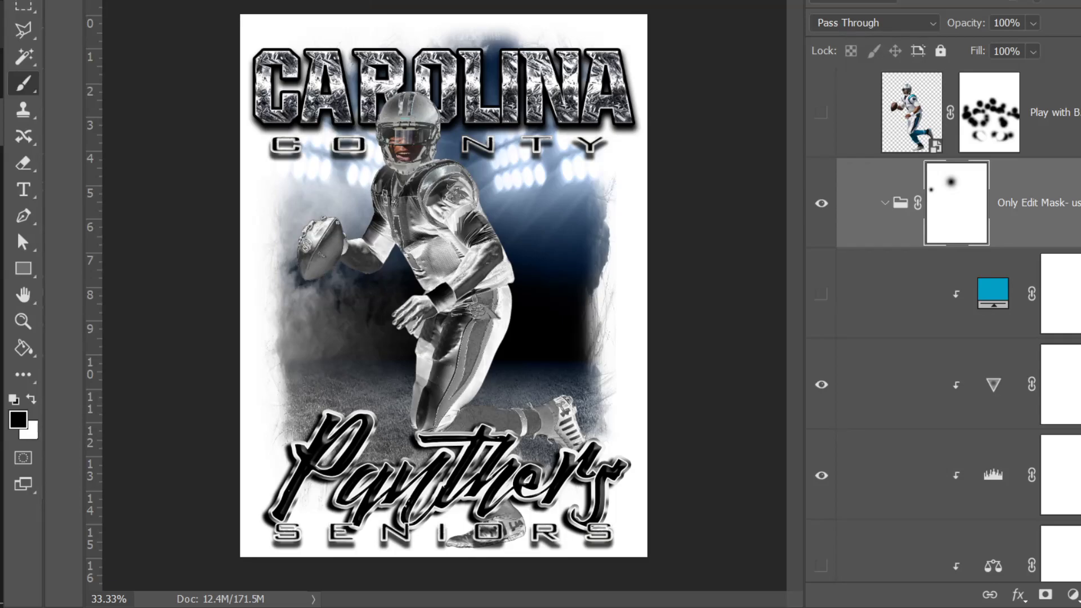
pyautogui.moveTo(424, 217)
pyautogui.mouseDown()
pyautogui.moveTo(414, 174)
pyautogui.moveTo(464, 169)
pyautogui.moveTo(475, 202)
pyautogui.mouseUp()
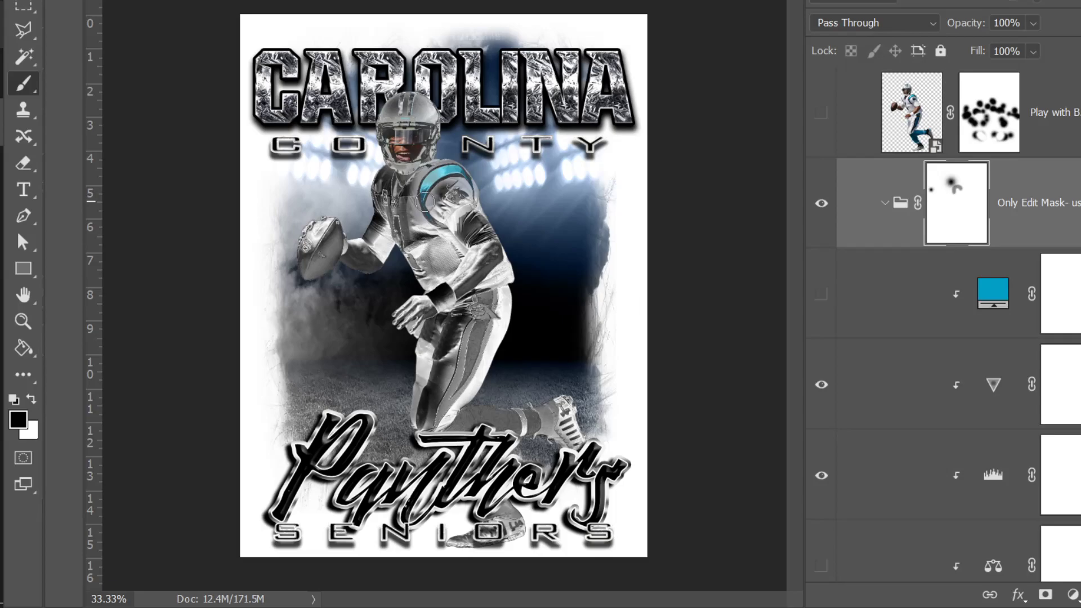
pyautogui.rightClick(437, 202)
pyautogui.click(582, 157)
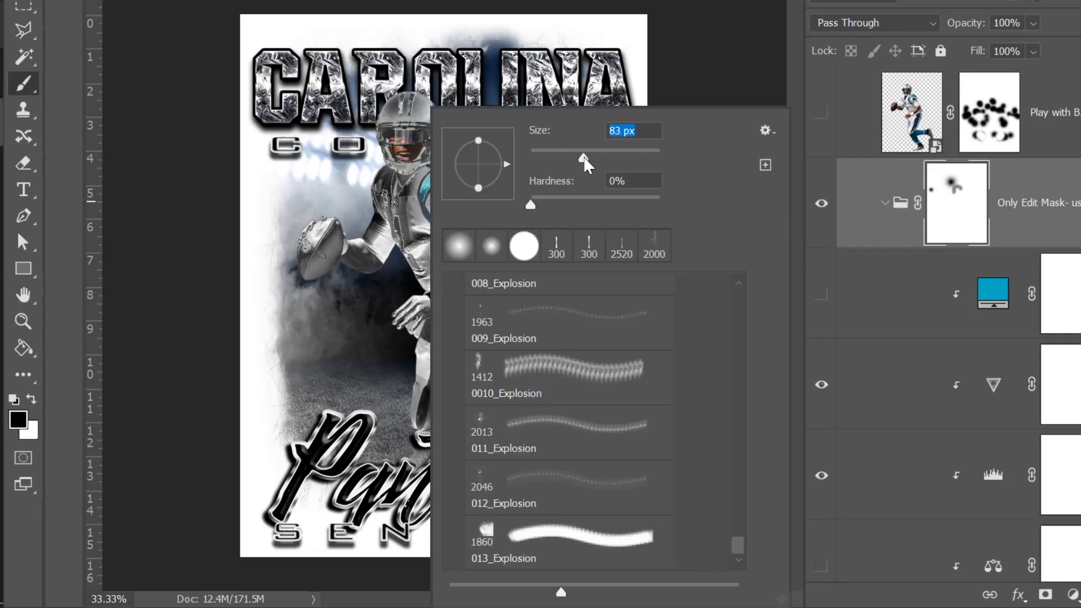
pyautogui.press('Return')
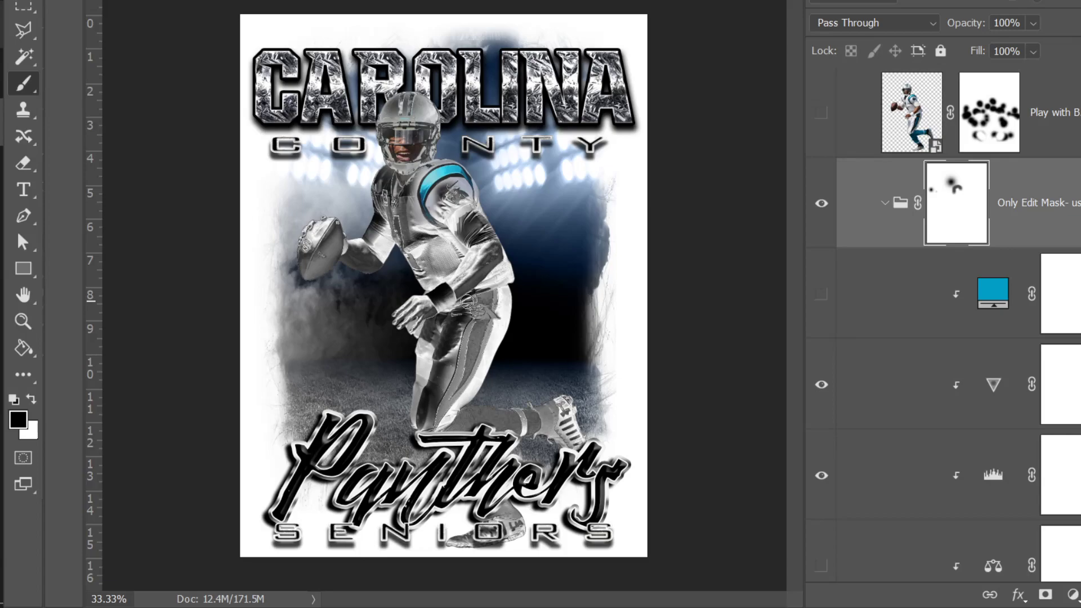
# Step: Toggle the "Play with Blend - Opacity" layer's visibility to compare the player with and without it, leaving it hidden
pyautogui.click(823, 115)
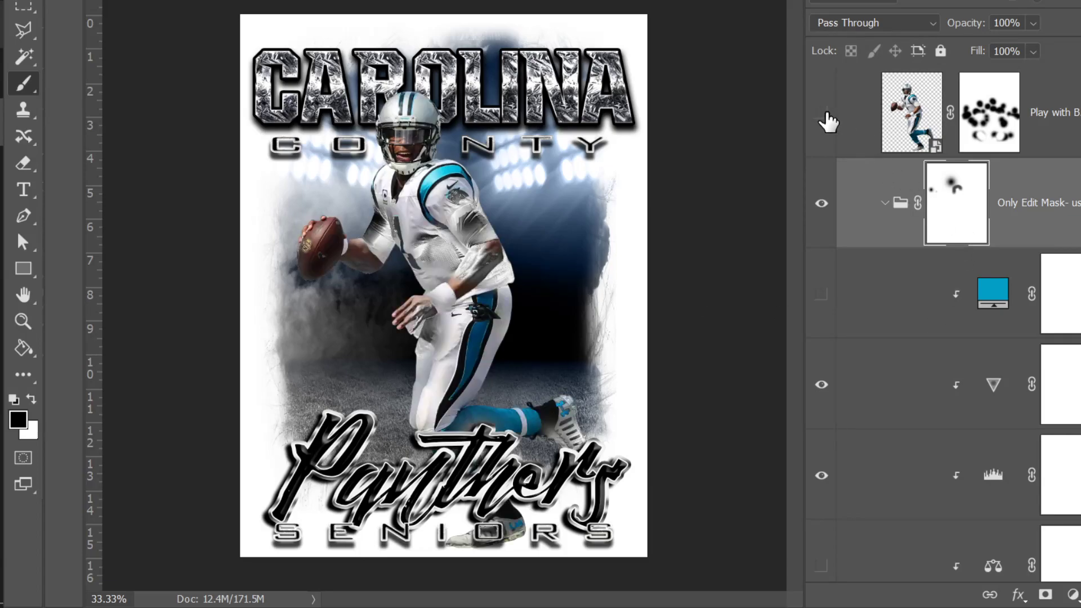
pyautogui.click(824, 117)
pyautogui.click(821, 118)
pyautogui.scroll(2, 912, 140)
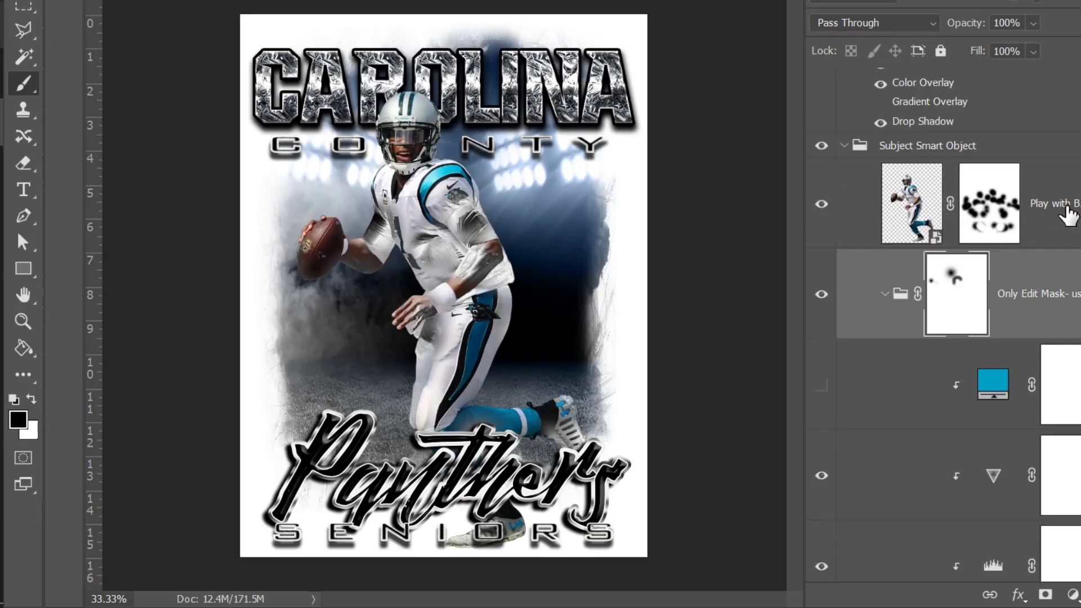
pyautogui.click(819, 204)
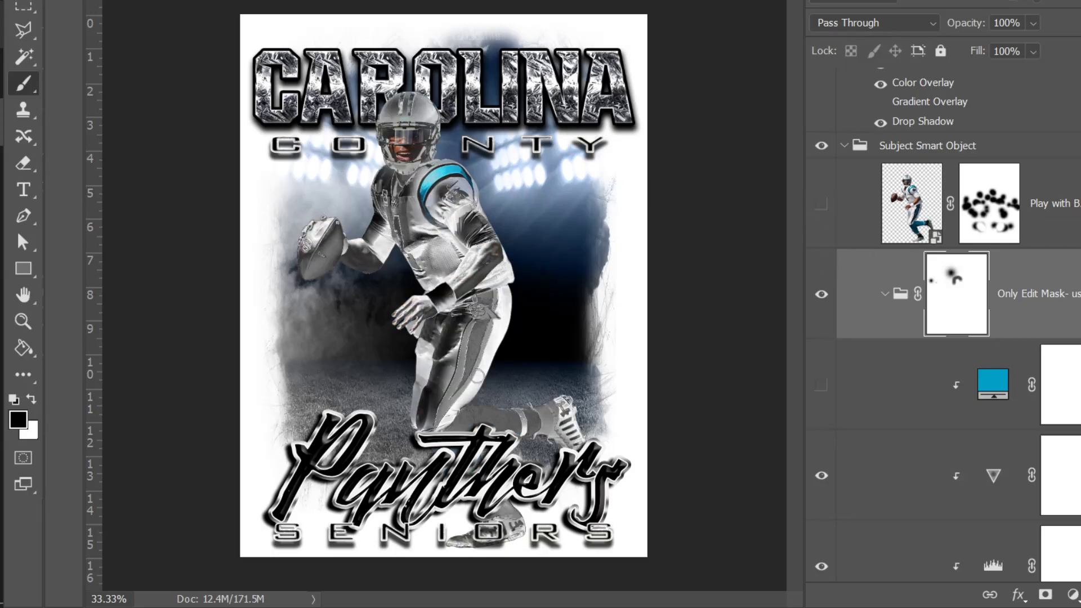
# Step: With the soft 80 px brush, paint black on the group's mask over the blue socks on both lower legs
pyautogui.rightClick(496, 409)
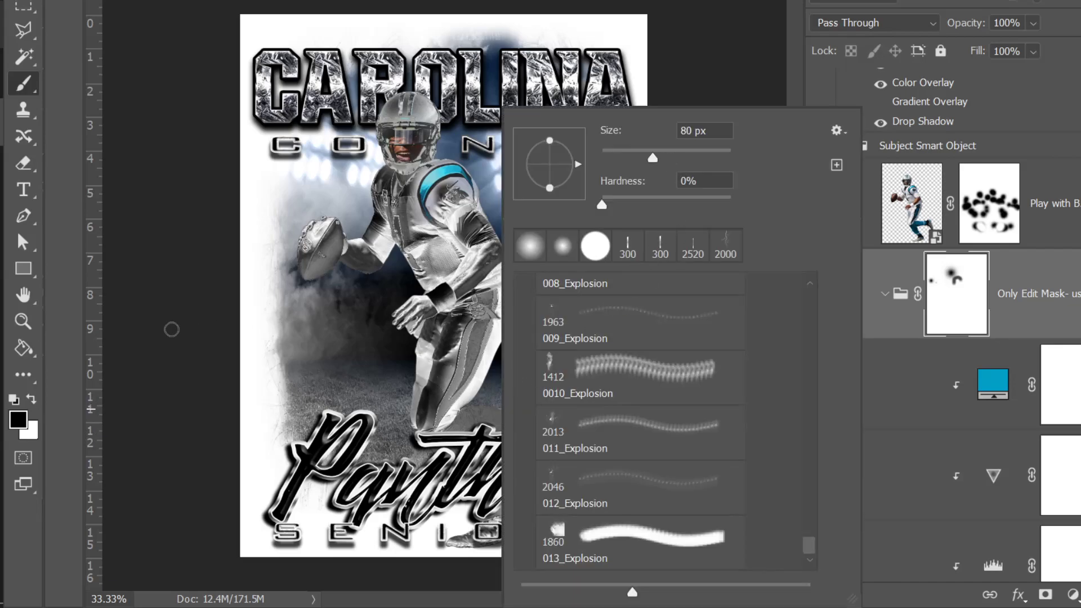
pyautogui.click(168, 328)
pyautogui.moveTo(489, 400)
pyautogui.mouseDown()
pyautogui.moveTo(523, 442)
pyautogui.moveTo(532, 419)
pyautogui.moveTo(519, 405)
pyautogui.moveTo(461, 424)
pyautogui.moveTo(478, 409)
pyautogui.mouseUp()
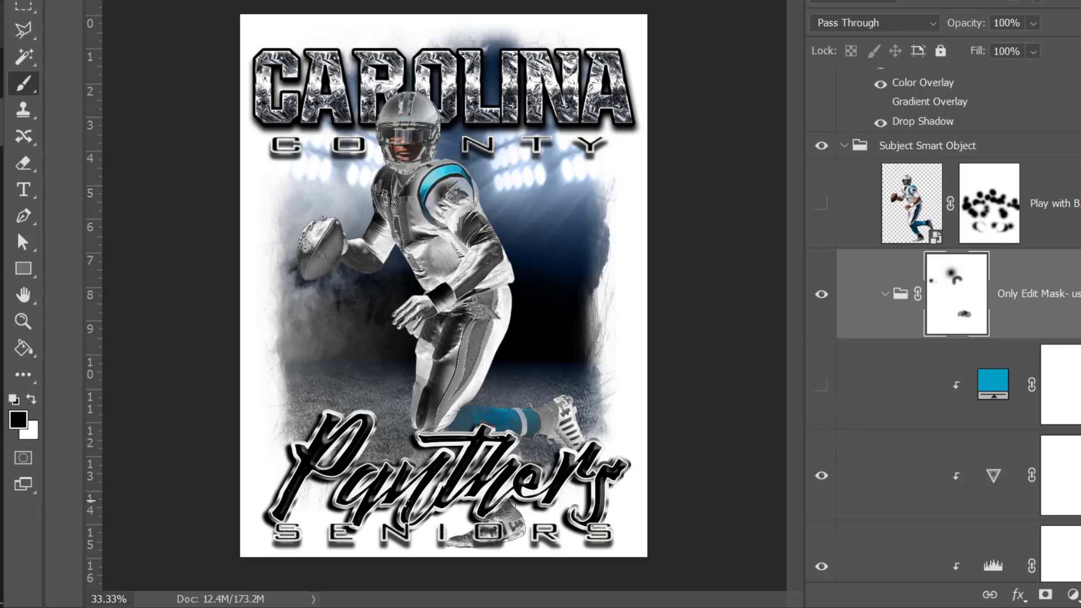
pyautogui.moveTo(459, 462); pyautogui.dragTo(476, 434)
# Step: Paint black on the group's mask over the player's forearms, hands and football to restore their original colors
pyautogui.moveTo(473, 267); pyautogui.dragTo(433, 293)
pyautogui.moveTo(471, 262); pyautogui.dragTo(435, 293)
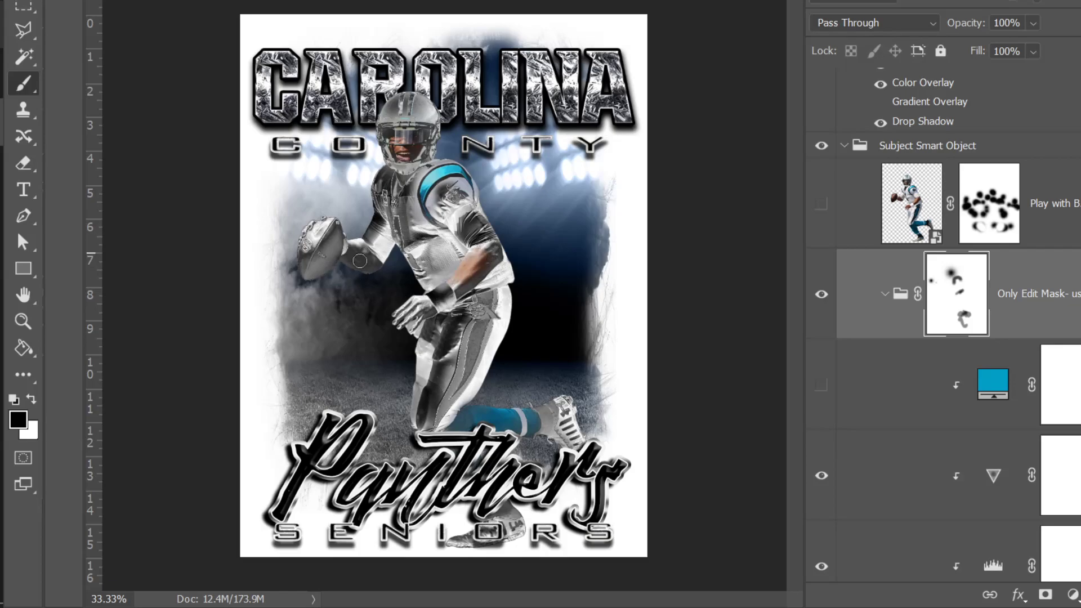
pyautogui.moveTo(352, 243); pyautogui.dragTo(359, 248)
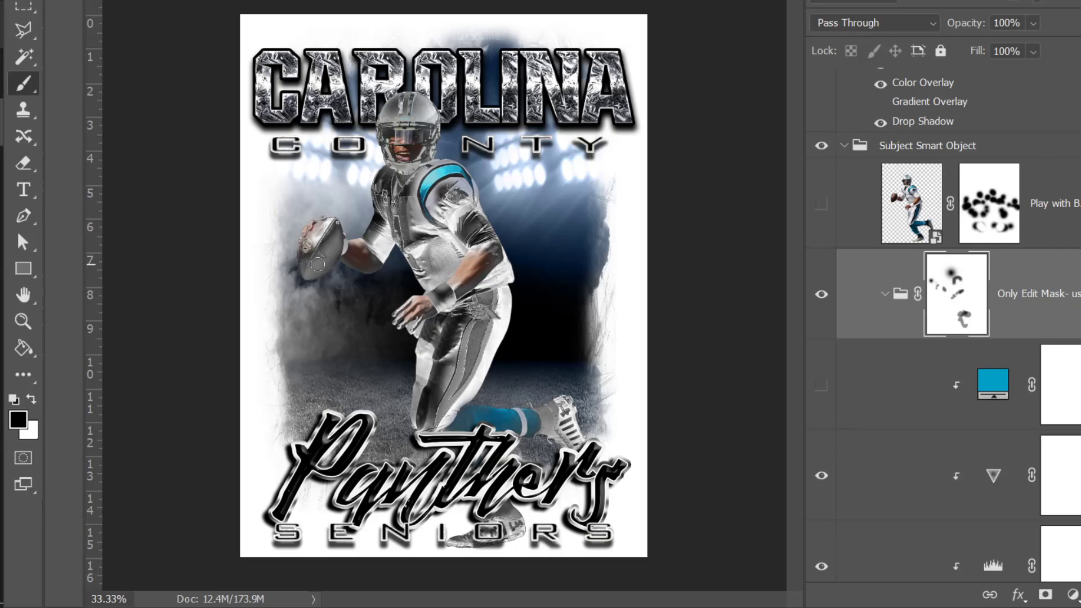
pyautogui.moveTo(329, 231)
pyautogui.mouseDown()
pyautogui.moveTo(337, 241)
pyautogui.moveTo(331, 224)
pyautogui.moveTo(314, 244)
pyautogui.mouseUp()
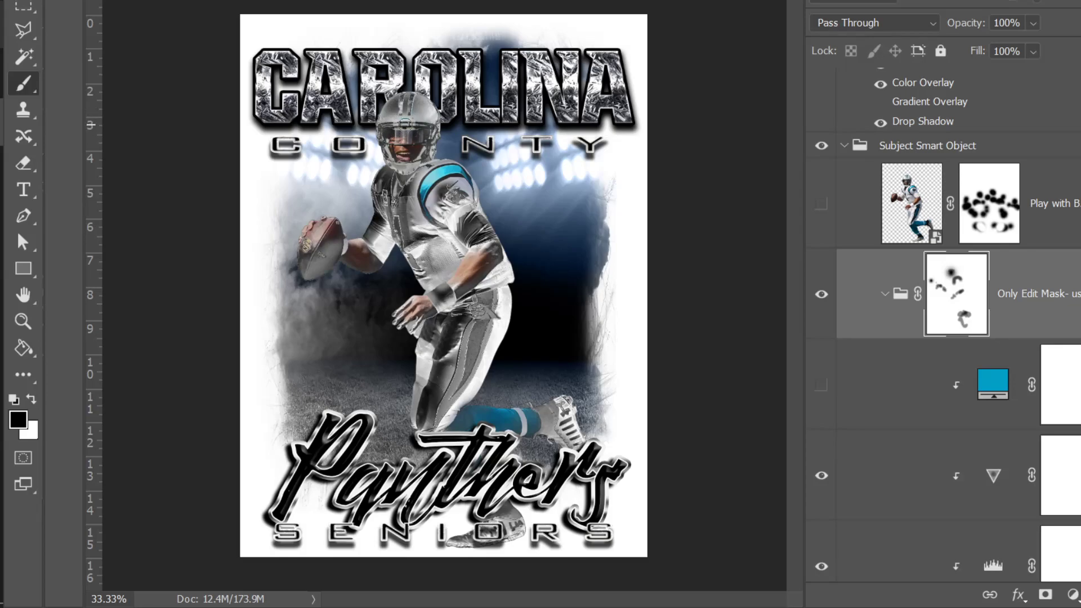
# Step: Paint black on the group's mask over the helmet's center, the jersey collar and the chest number
pyautogui.moveTo(408, 104); pyautogui.dragTo(404, 131)
pyautogui.moveTo(392, 185)
pyautogui.mouseDown()
pyautogui.moveTo(404, 177)
pyautogui.moveTo(393, 189)
pyautogui.moveTo(408, 192)
pyautogui.moveTo(419, 179)
pyautogui.moveTo(402, 218)
pyautogui.mouseUp()
pyautogui.moveTo(401, 215); pyautogui.dragTo(400, 243)
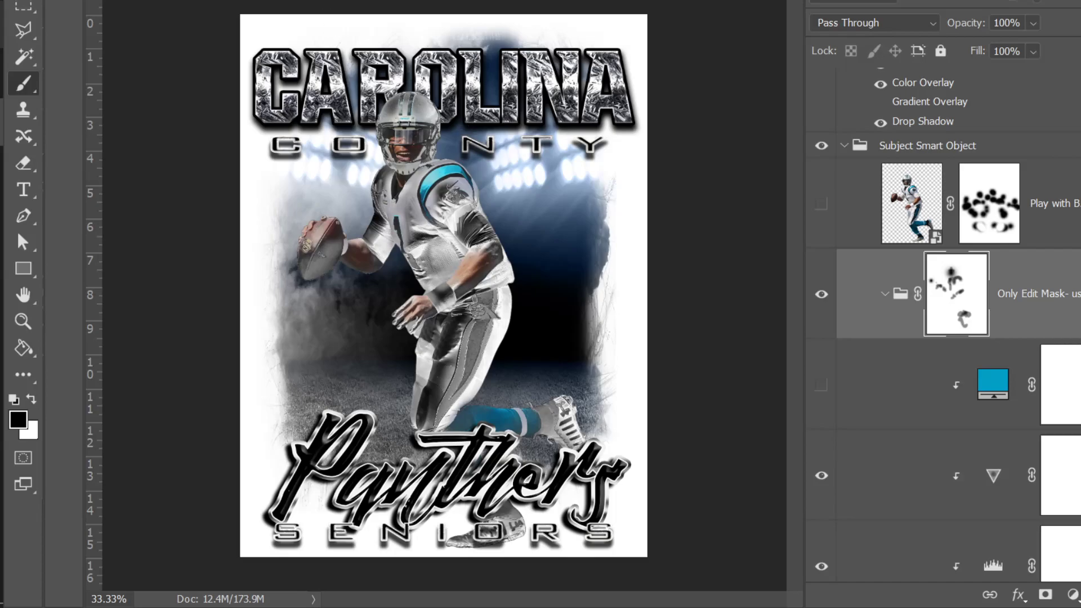
# Step: Choose the "hand drawn grid mesh" brush from the InnateLabBrushes20191014 set and set its size to 127 px
pyautogui.click(59, 1)
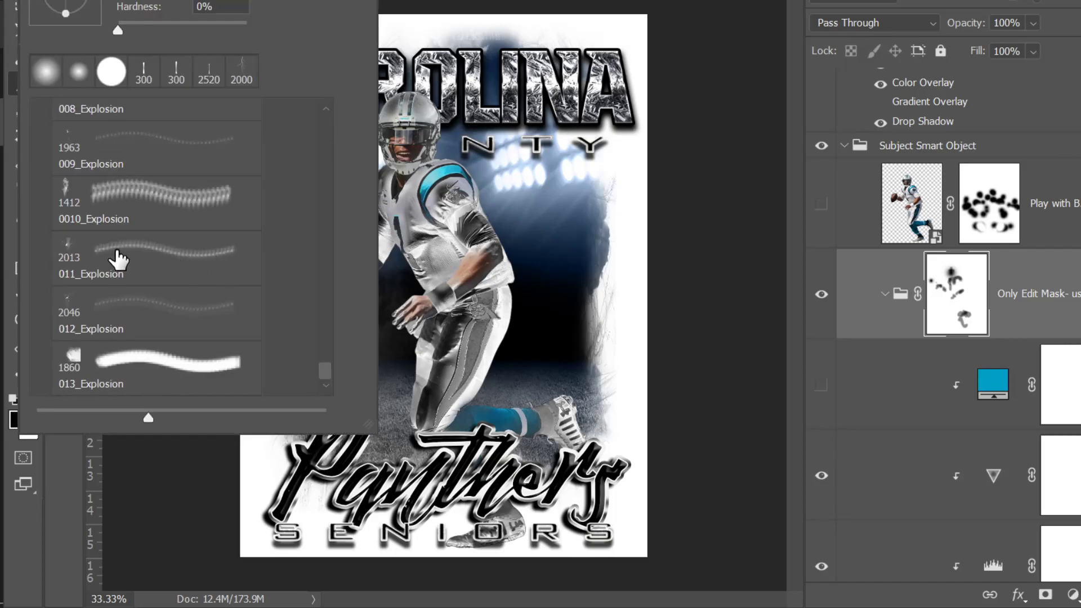
pyautogui.scroll(1, 149, 267)
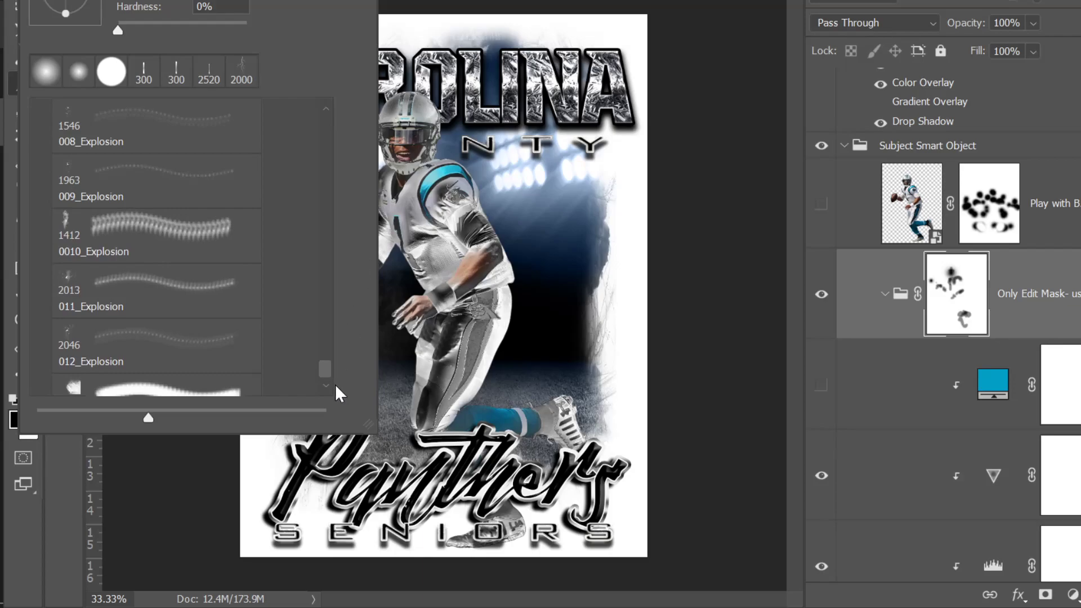
pyautogui.scroll(10, 340, 186)
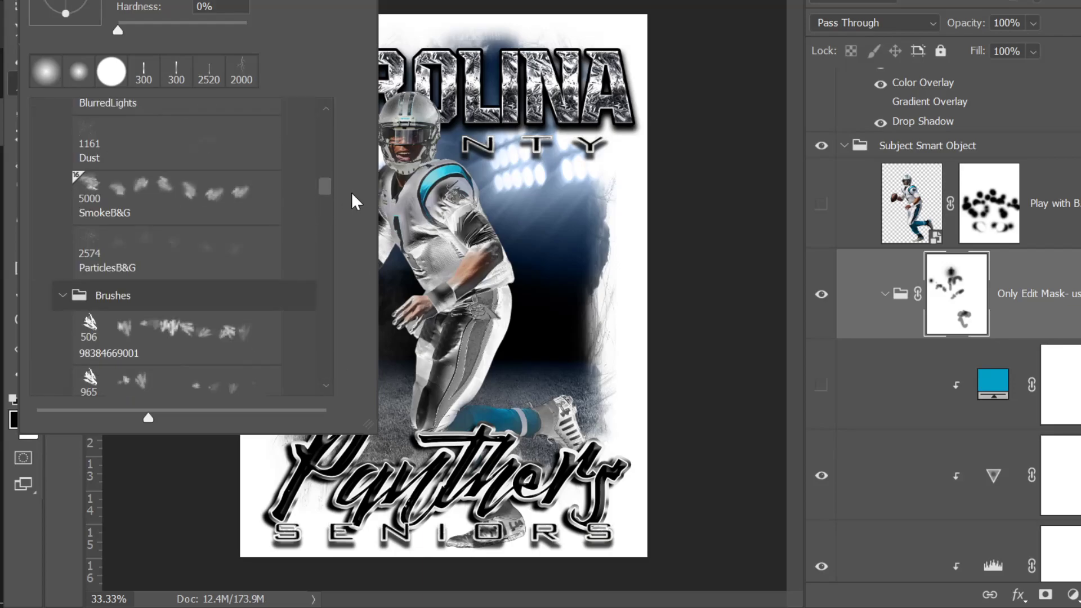
pyautogui.moveTo(325, 186); pyautogui.dragTo(325, 116)
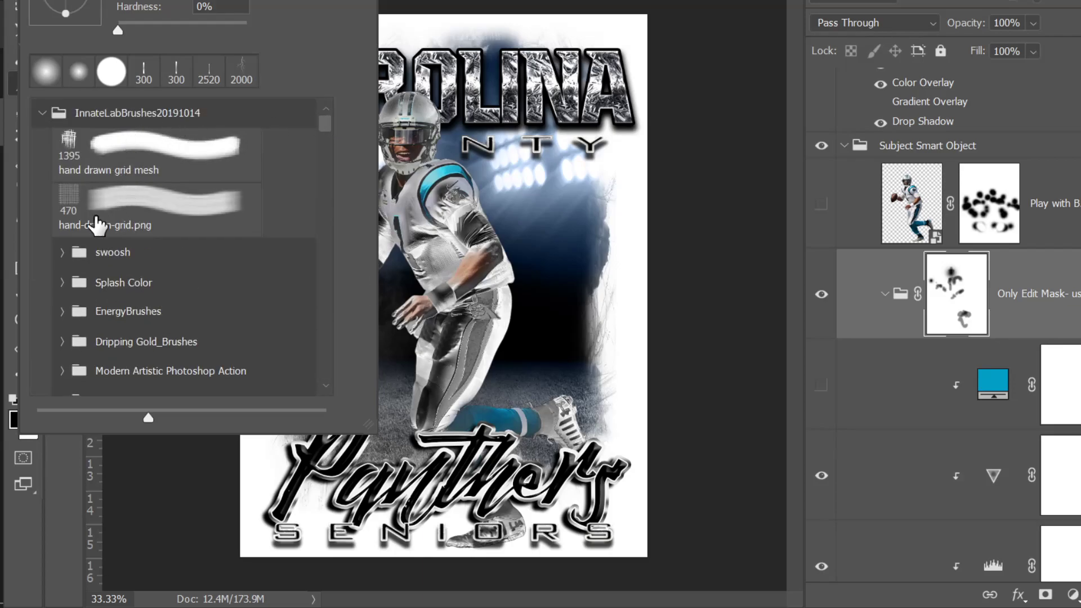
pyautogui.click(68, 144)
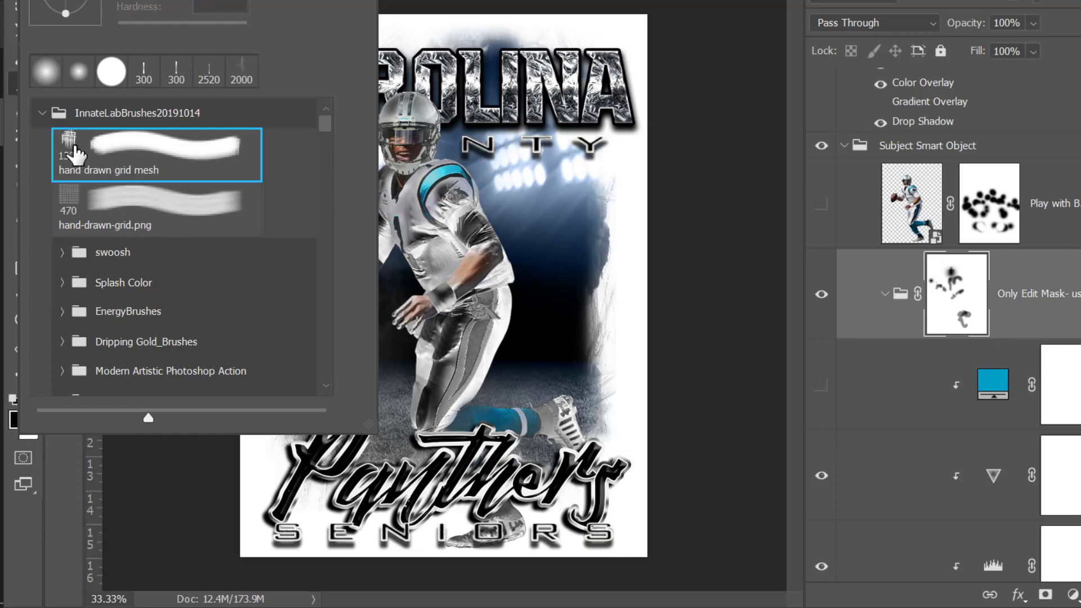
pyautogui.press('Return')
pyautogui.moveTo(540, 293); pyautogui.dragTo(472, 281)
pyautogui.rightClick(475, 284)
pyautogui.moveTo(646, 162); pyautogui.dragTo(644, 161)
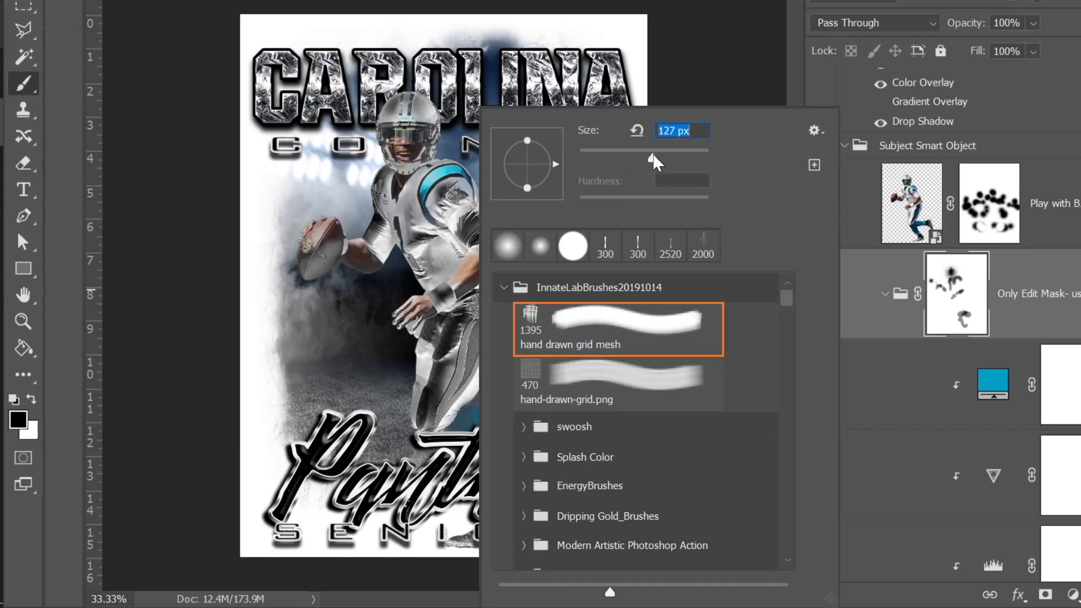
pyautogui.press('Return')
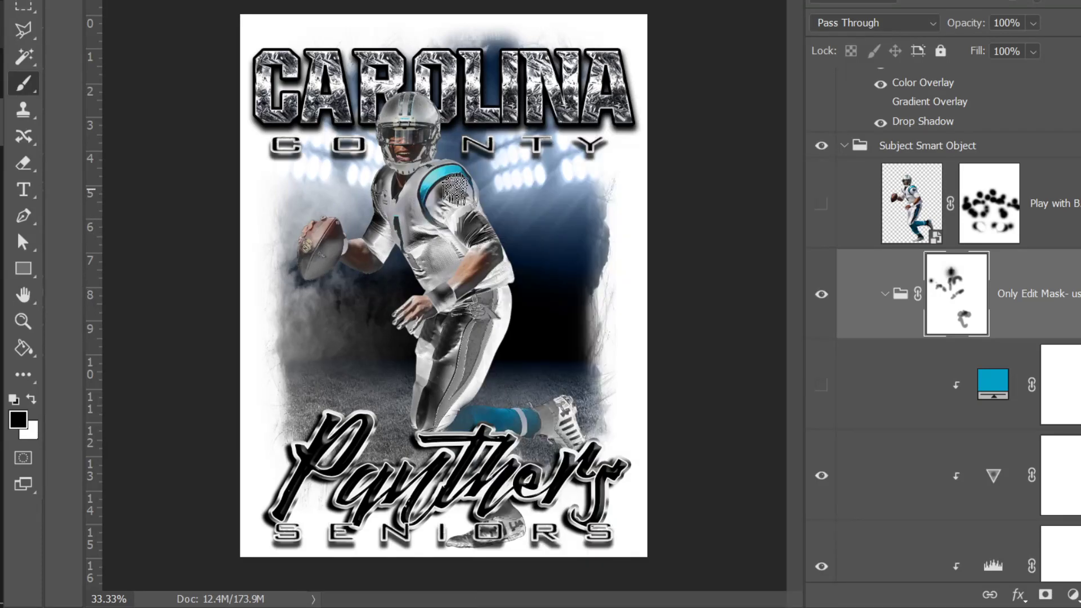
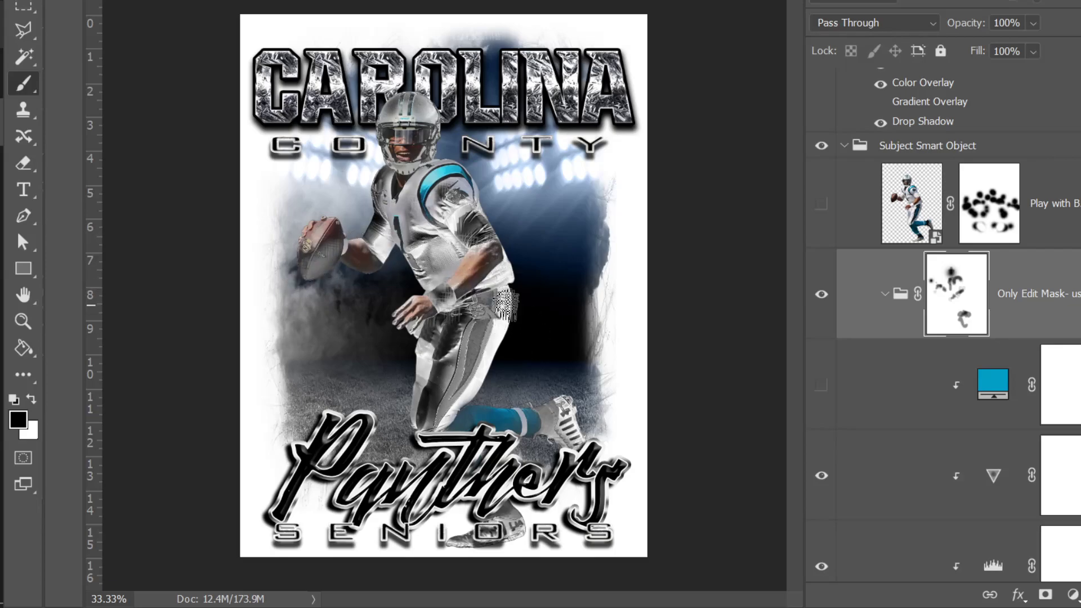
# Step: Enlarge the grid mesh brush to 199 px, stamp black on the group's mask over the player's pants, and inspect the texture up close
pyautogui.rightClick(431, 405)
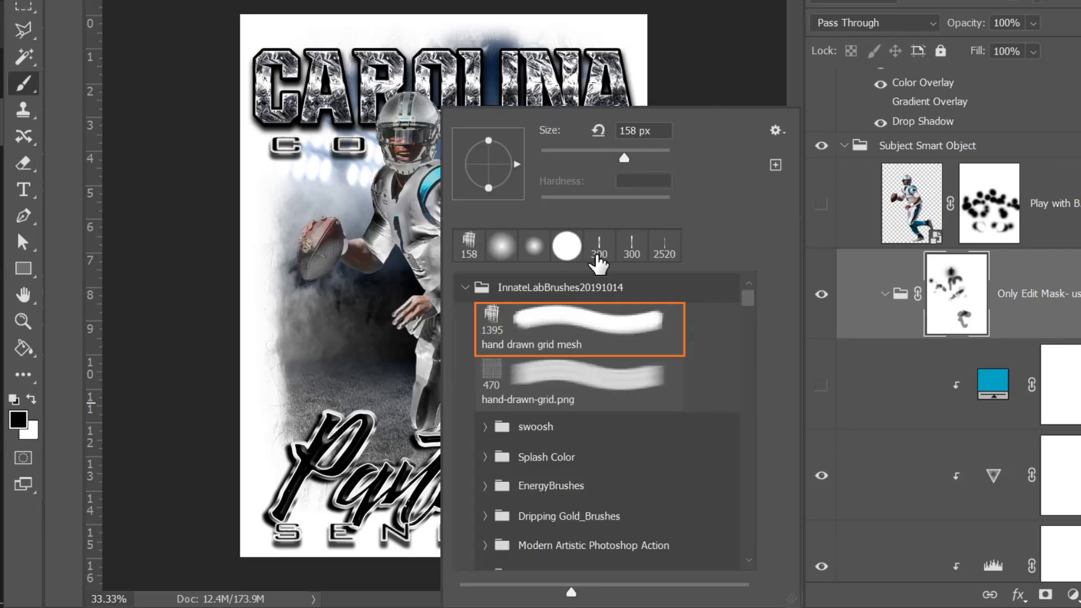
pyautogui.moveTo(623, 158); pyautogui.dragTo(638, 160)
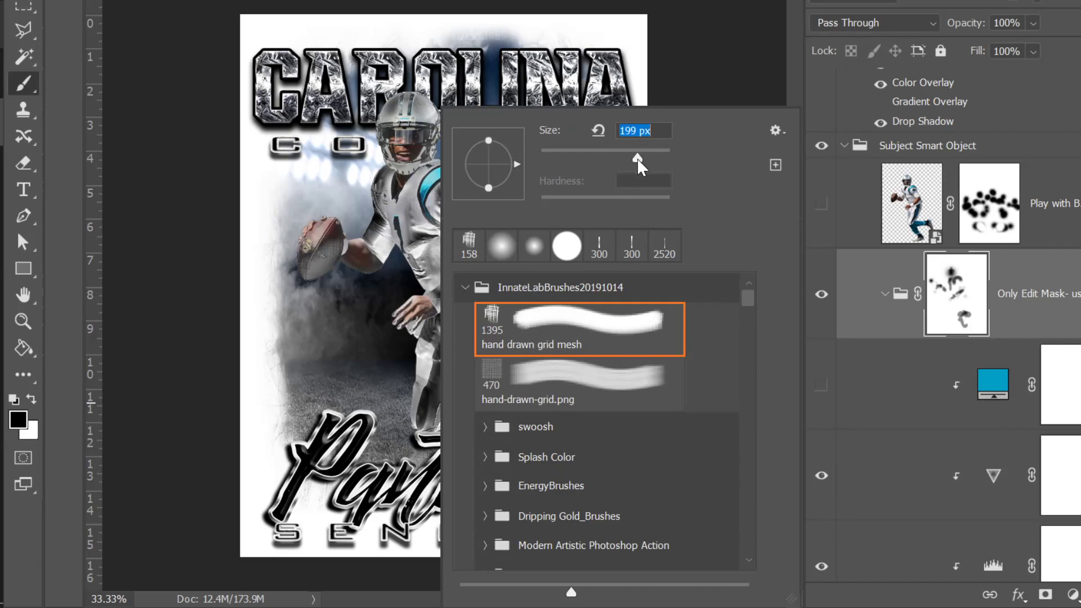
pyautogui.click(414, 403)
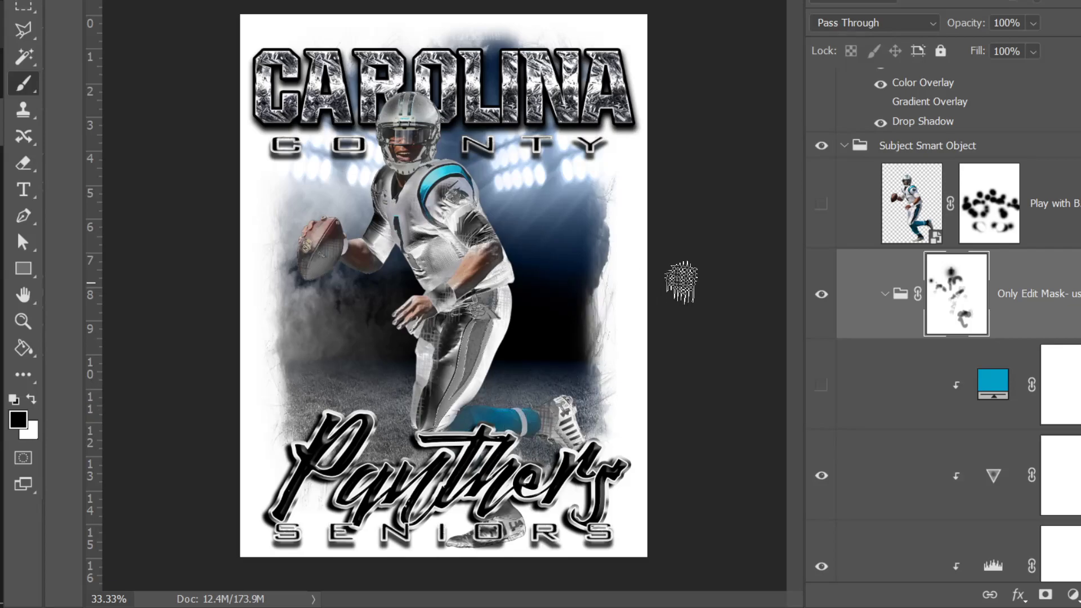
pyautogui.hotkey('ctrl', '+')
pyautogui.hotkey('ctrl', '+')
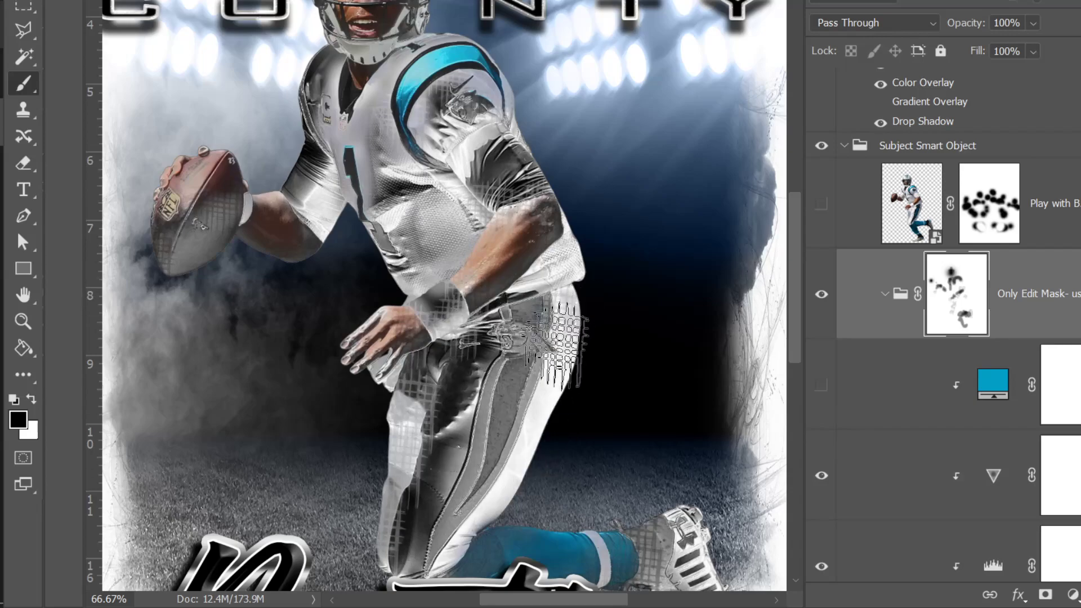
pyautogui.hotkey('ctrl', '-')
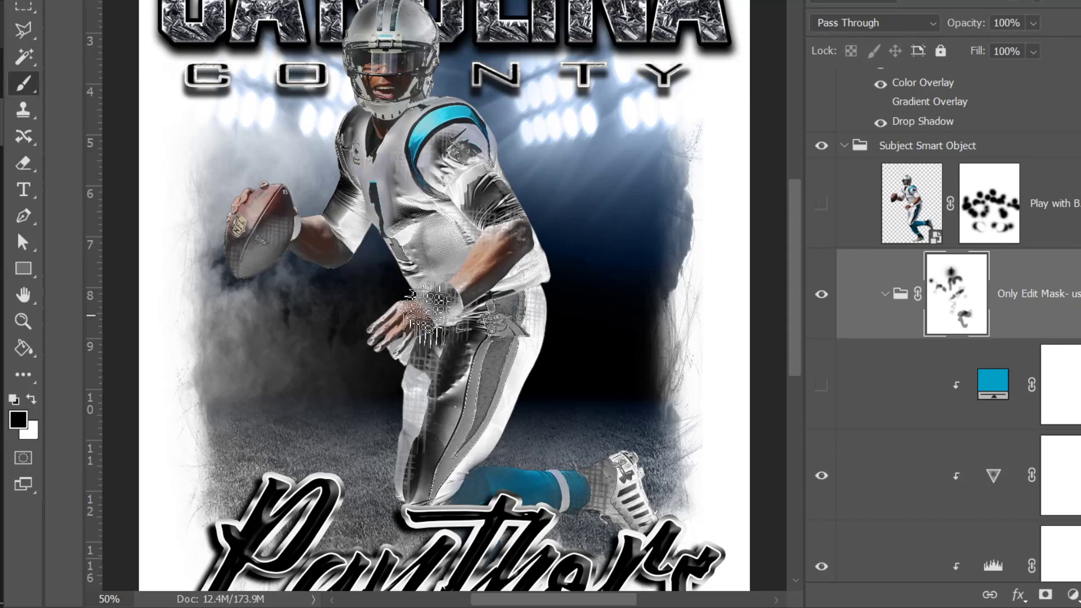
pyautogui.scroll(-5, 430, 247)
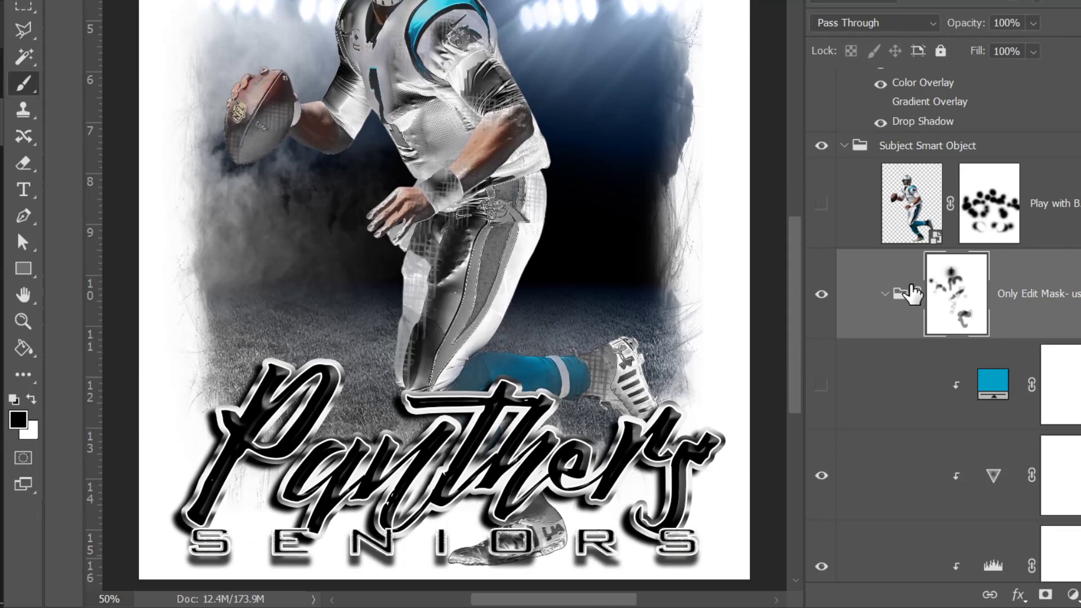
pyautogui.scroll(5, 867, 301)
pyautogui.hotkey('ctrl', '-')
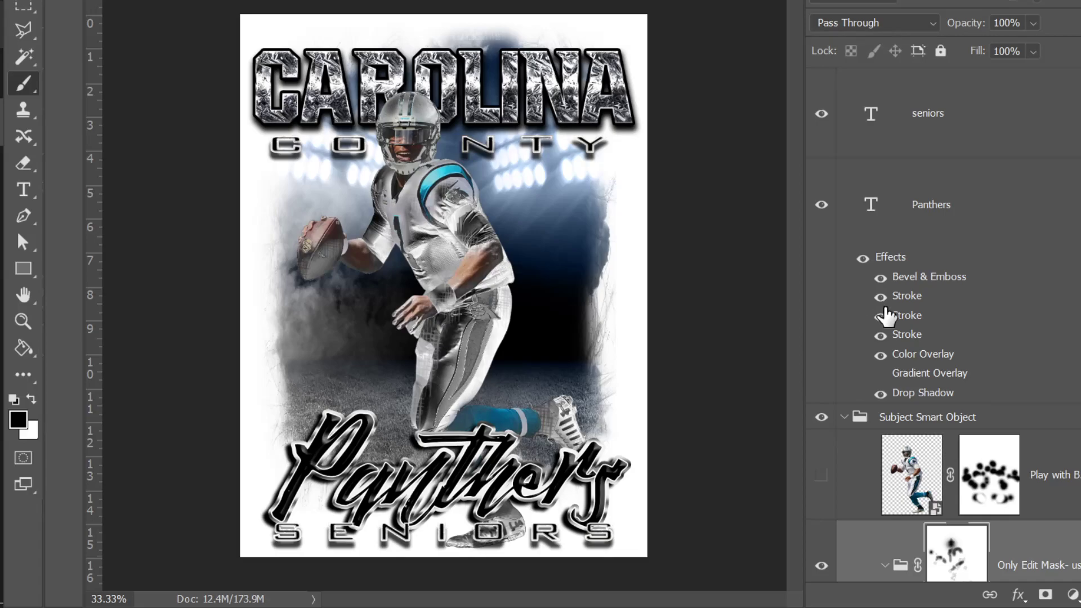
# Step: Hide the grass field background layer and the gradient adjustment above it in the "panther eyes" group
pyautogui.scroll(2, 981, 343)
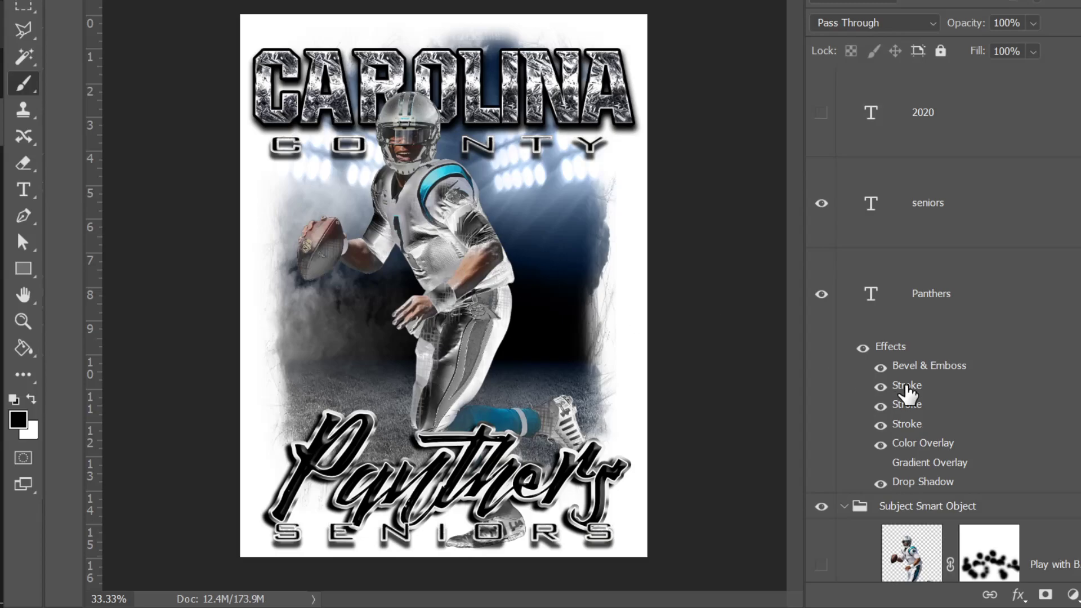
pyautogui.scroll(-10, 999, 381)
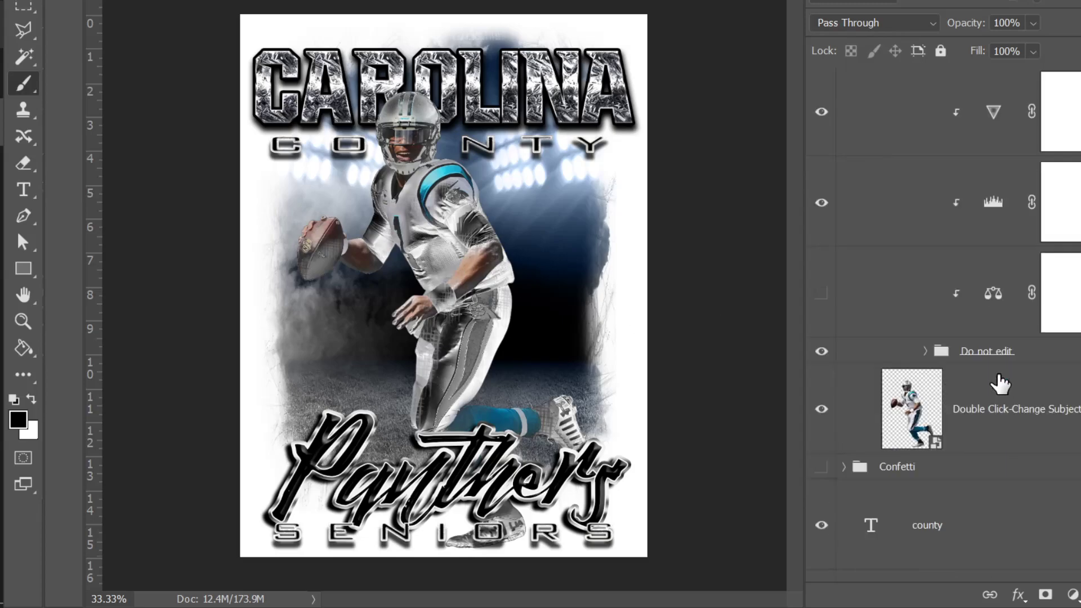
pyautogui.scroll(-1, 994, 382)
pyautogui.click(823, 269)
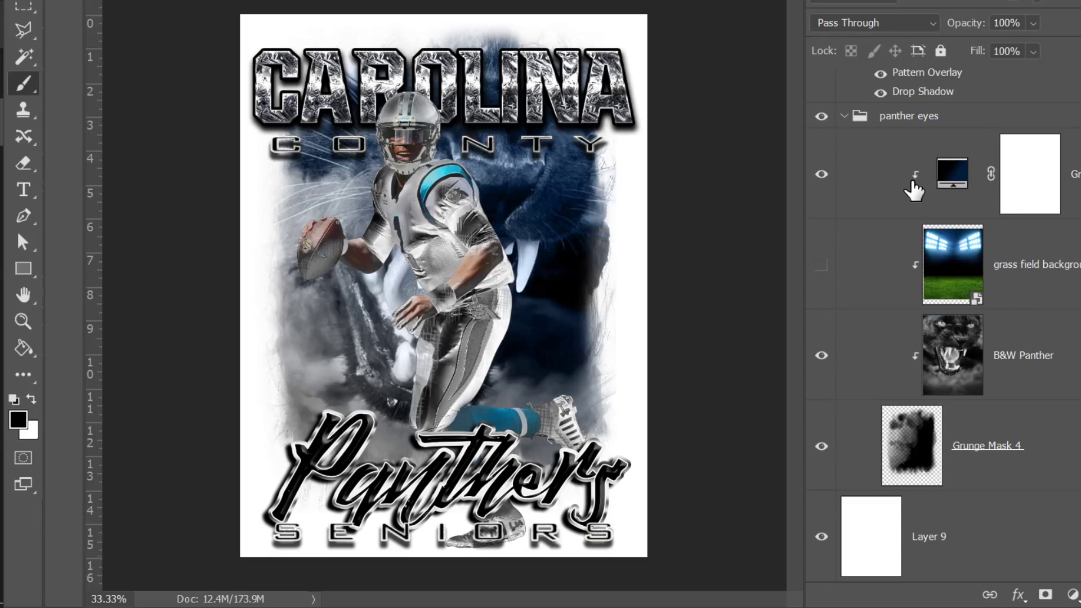
pyautogui.click(823, 175)
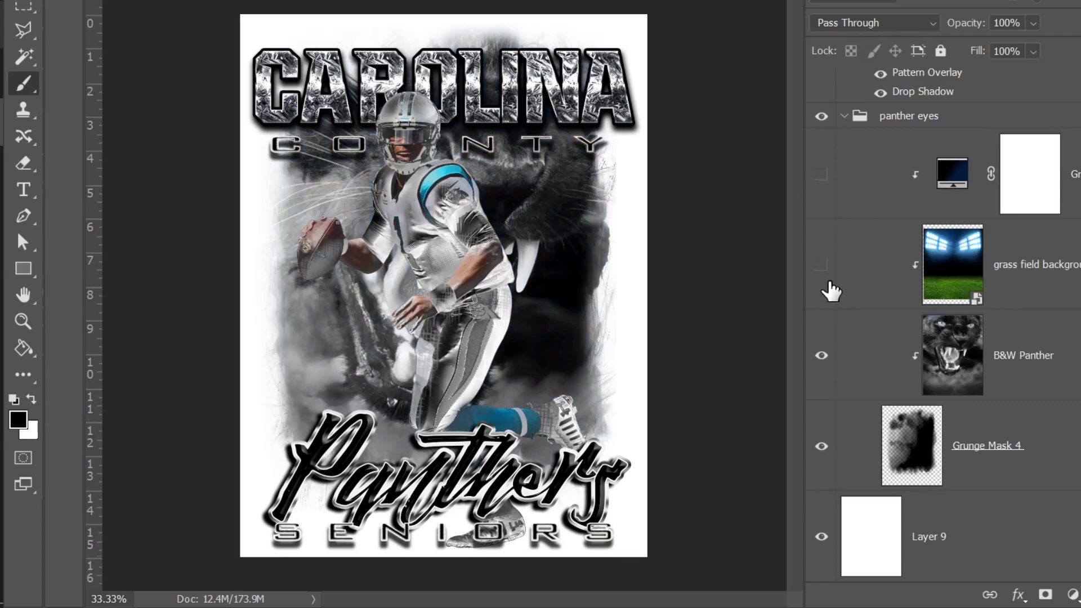
# Step: Move the B&W Panther layer down so the panther's eyes and nose show behind the player
pyautogui.click(1035, 363)
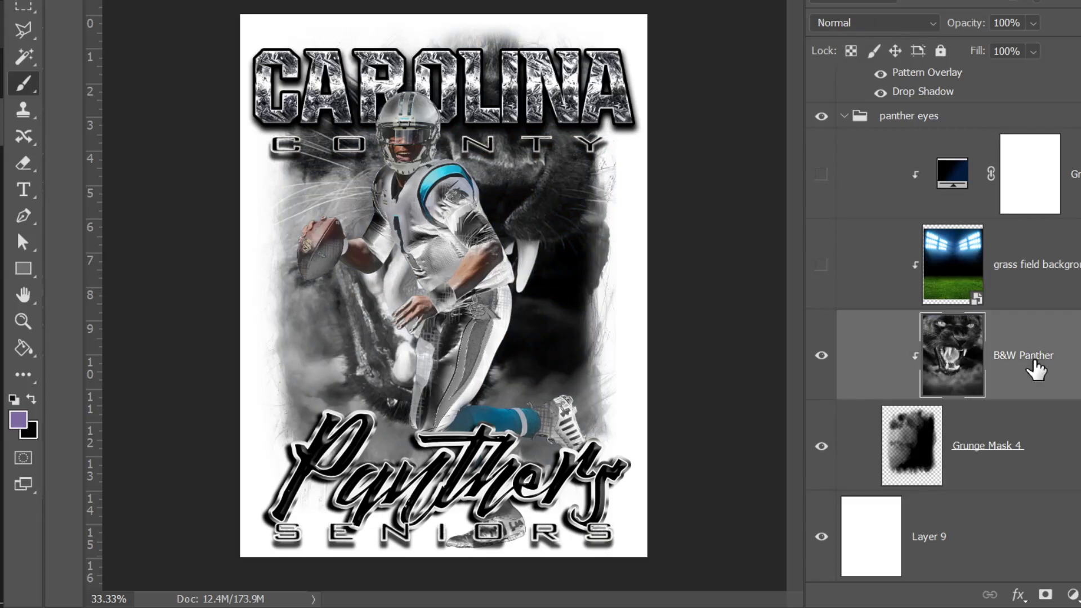
pyautogui.press('v')
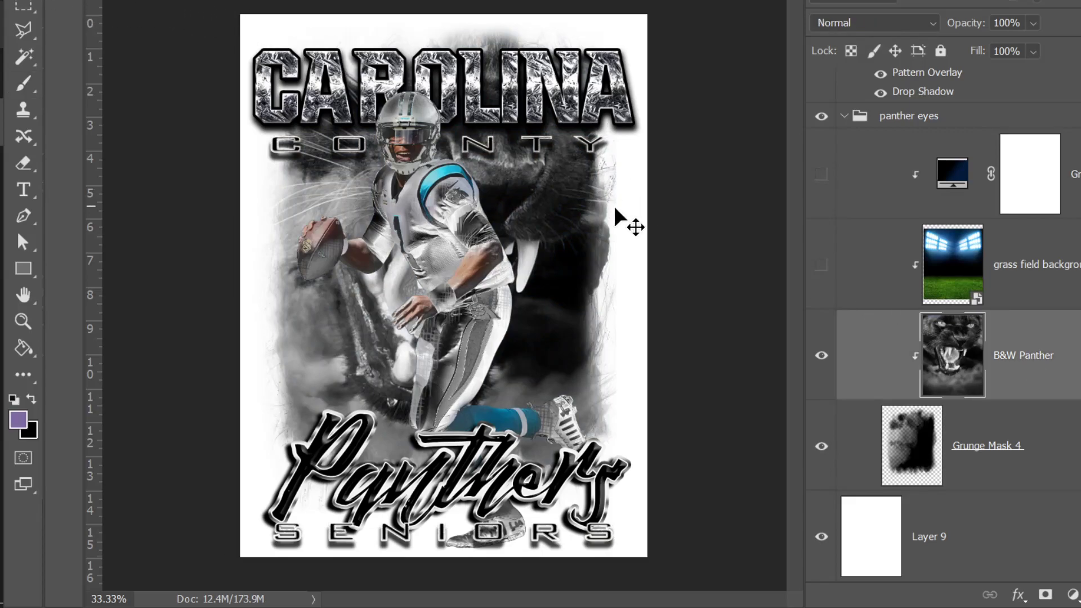
pyautogui.moveTo(563, 217); pyautogui.dragTo(559, 319)
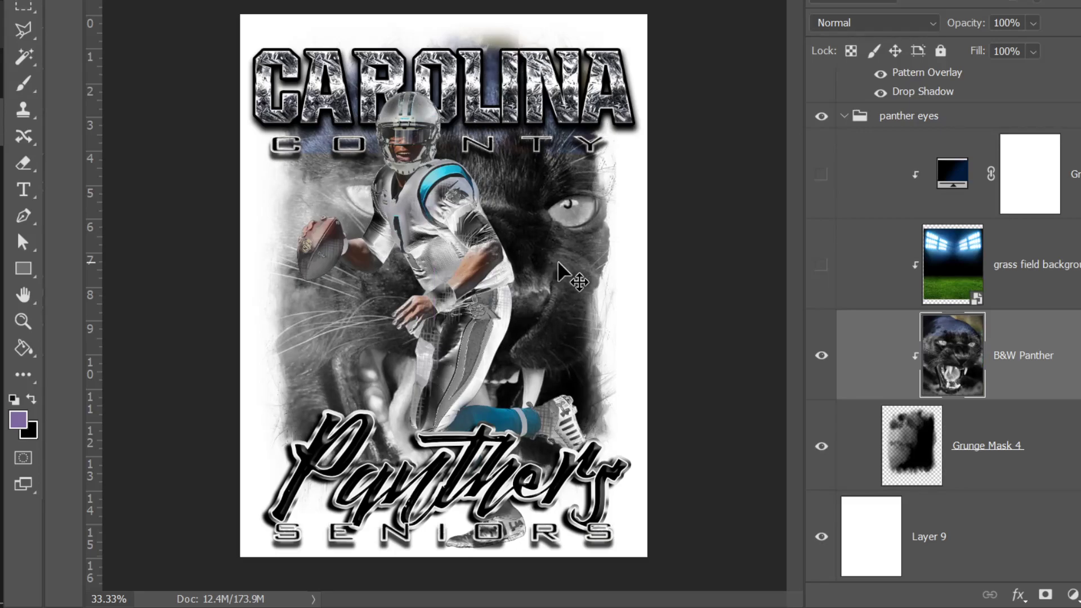
pyautogui.moveTo(557, 263); pyautogui.dragTo(570, 268)
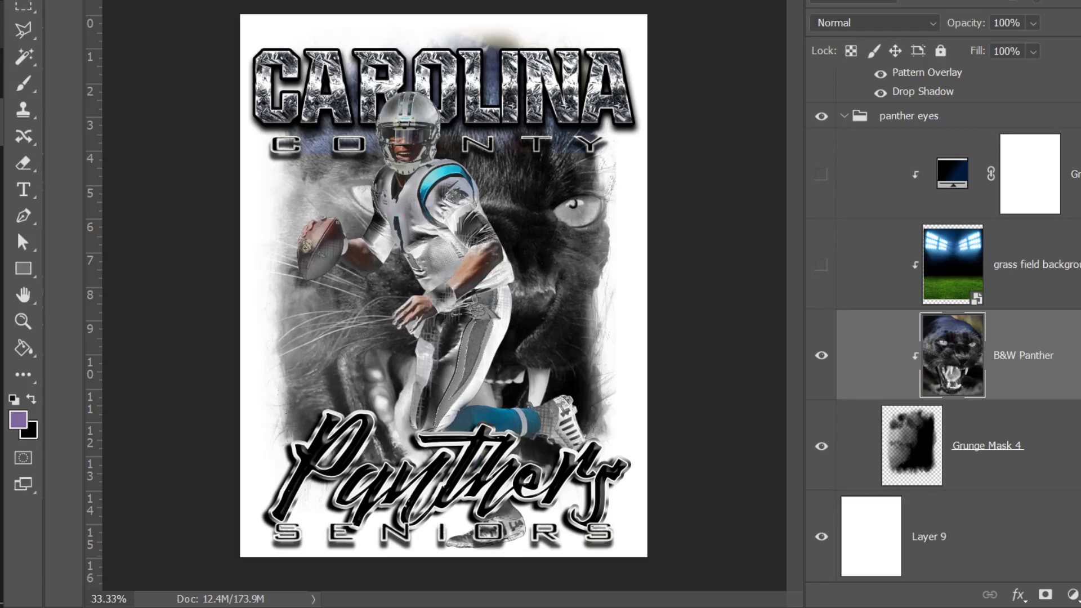
# Step: Add a Black & White adjustment layer named "Black & White 2", clipped to the B&W Panther layer, with the Default preset
pyautogui.click(200, 0)
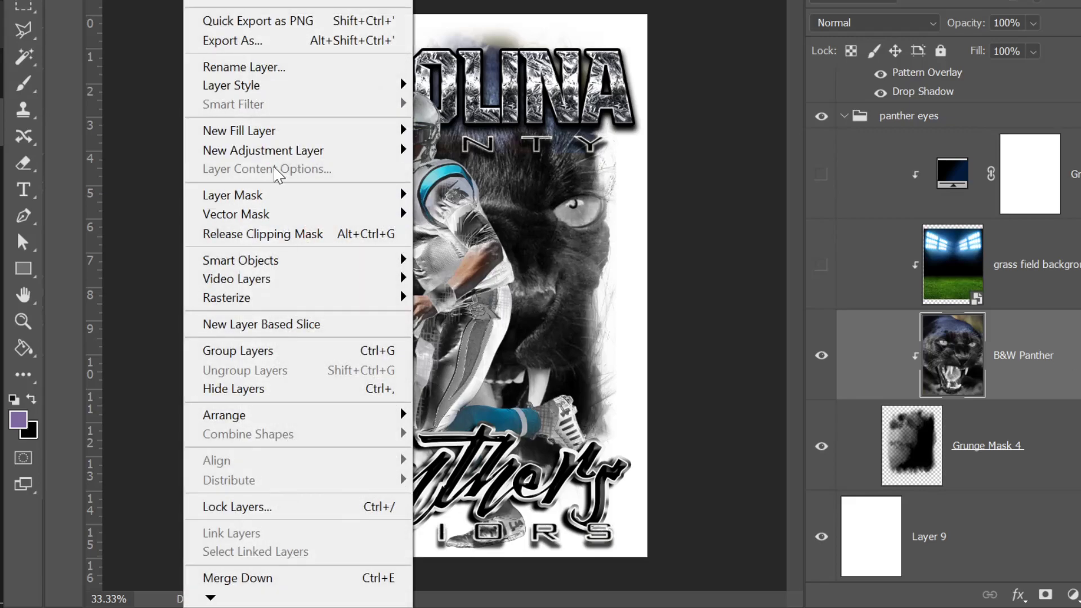
pyautogui.moveTo(285, 151)
pyautogui.click(504, 290)
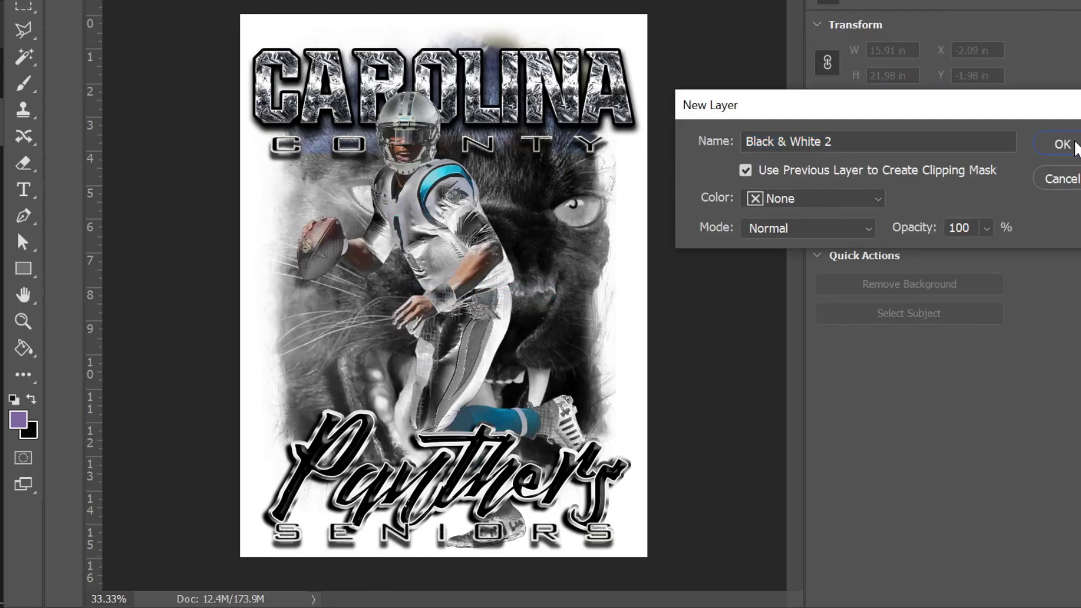
pyautogui.click(1076, 148)
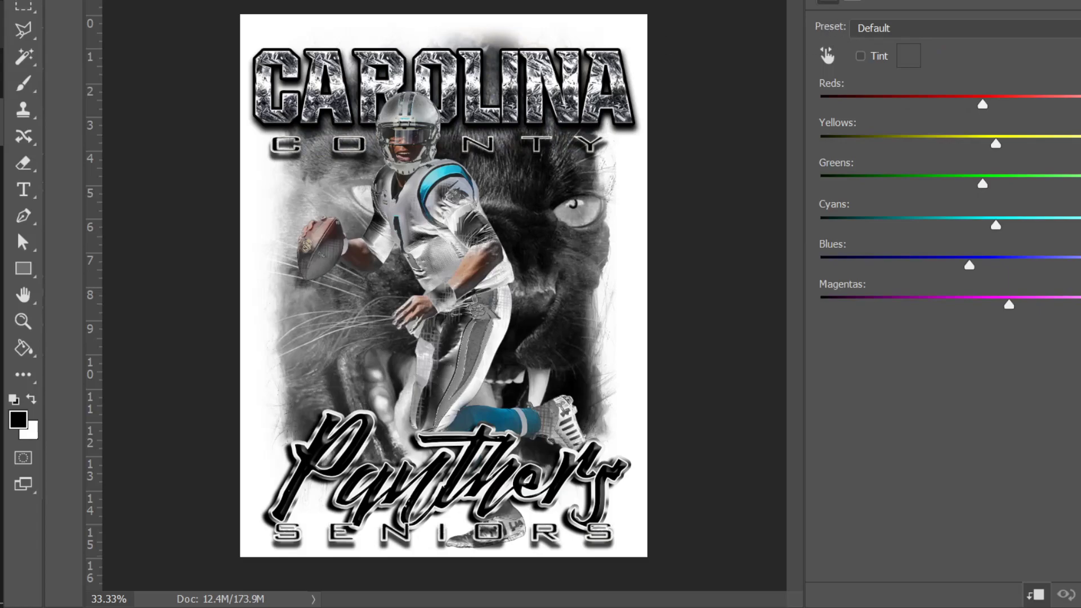
pyautogui.press('F7')
# Step: Free-transform the B&W Panther layer to place the panther's eyes on either side of the player, just below COUNTY
pyautogui.click(1023, 446)
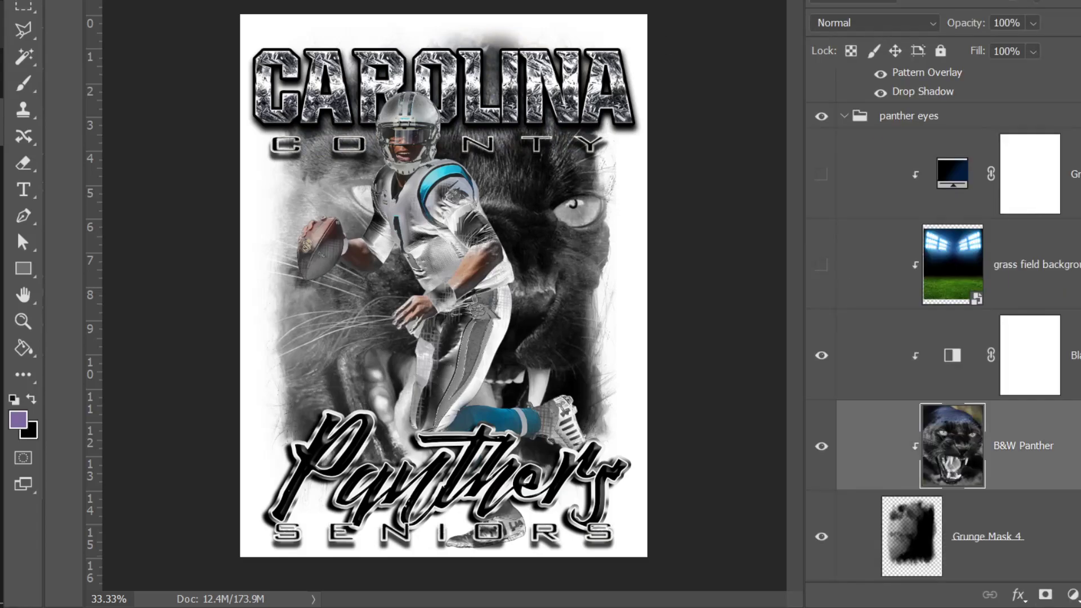
pyautogui.hotkey('ctrl', 't')
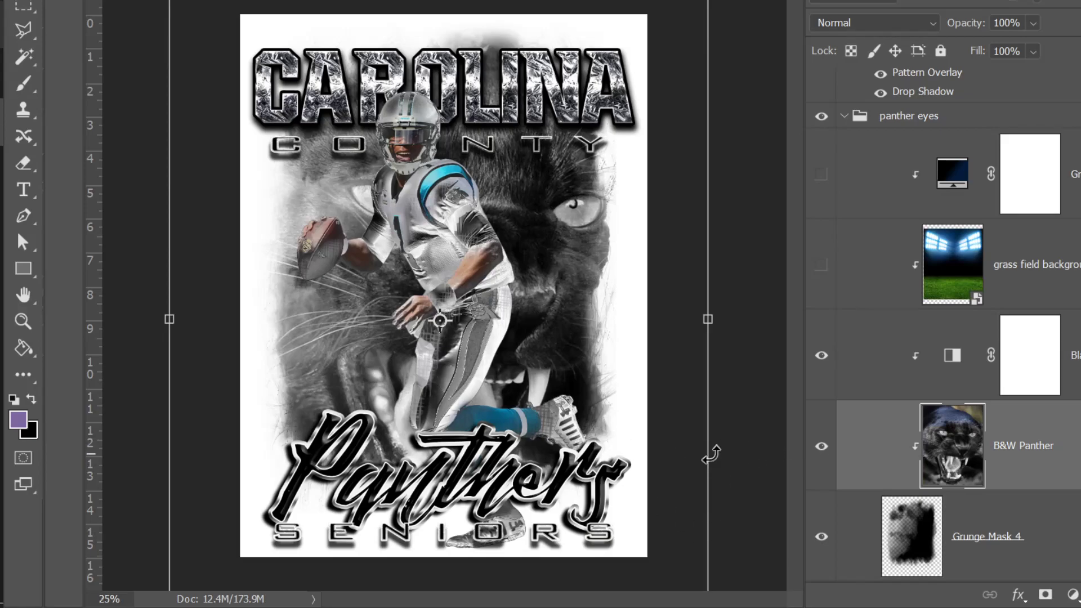
pyautogui.hotkey('ctrl', '-')
pyautogui.moveTo(642, 29); pyautogui.dragTo(583, 107)
pyautogui.moveTo(532, 195); pyautogui.dragTo(500, 184)
pyautogui.moveTo(595, 35); pyautogui.dragTo(662, 9)
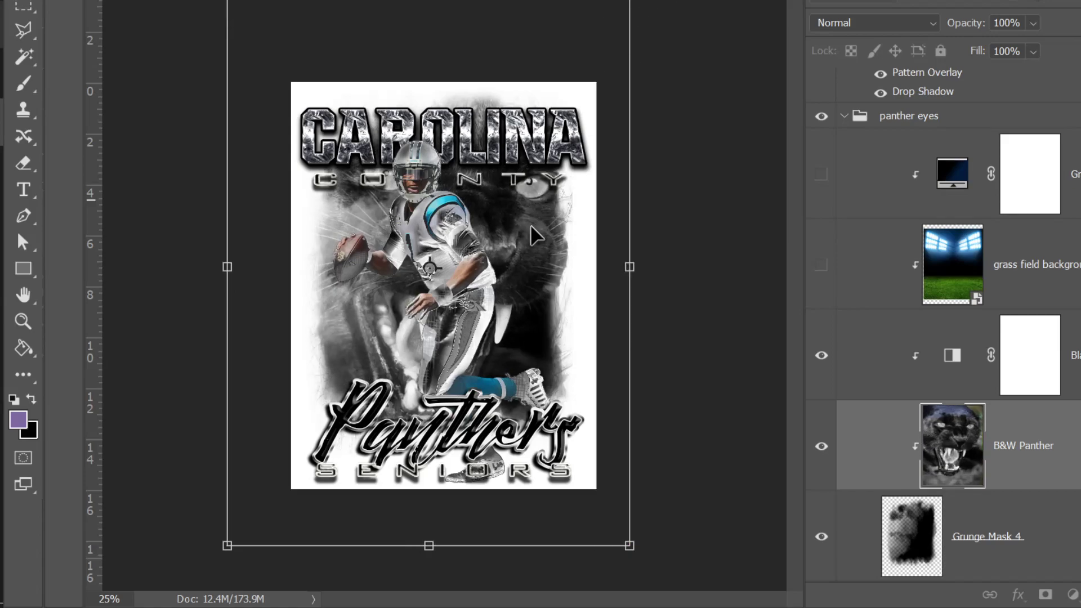
pyautogui.moveTo(531, 231); pyautogui.dragTo(525, 238)
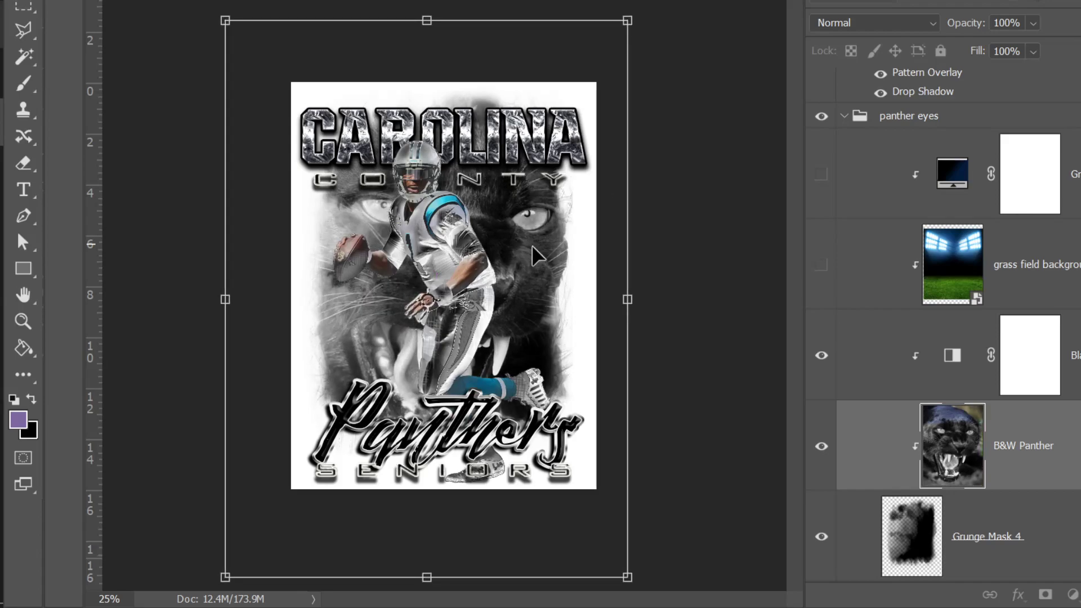
pyautogui.press('Return')
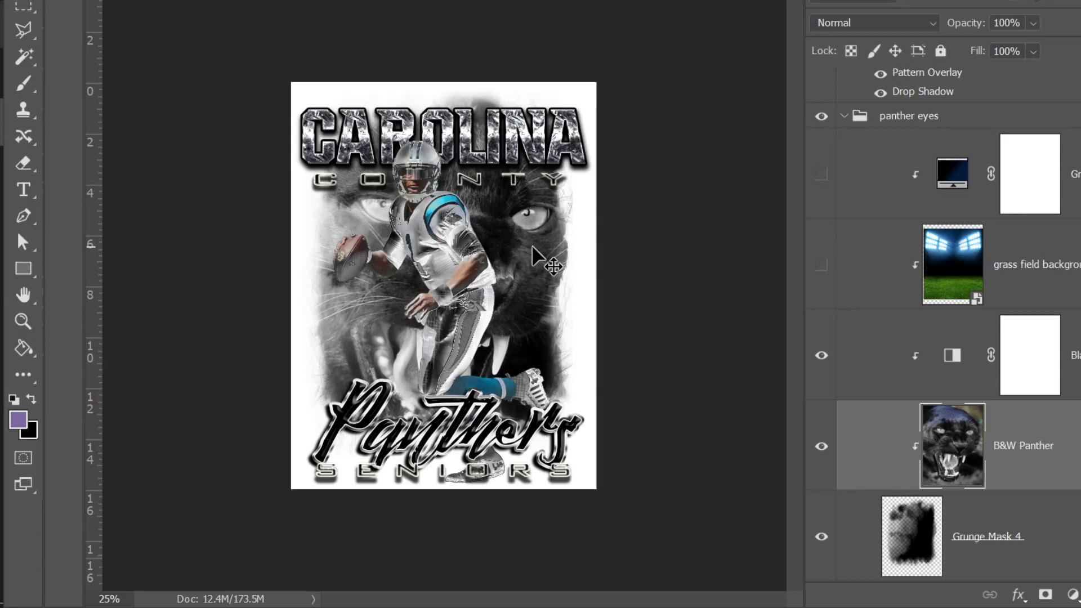
# Step: Select the Carolina text layer and toggle its upper Gradient Overlay effect to compare the title, leaving that effect hidden
pyautogui.hotkey('ctrl', '+')
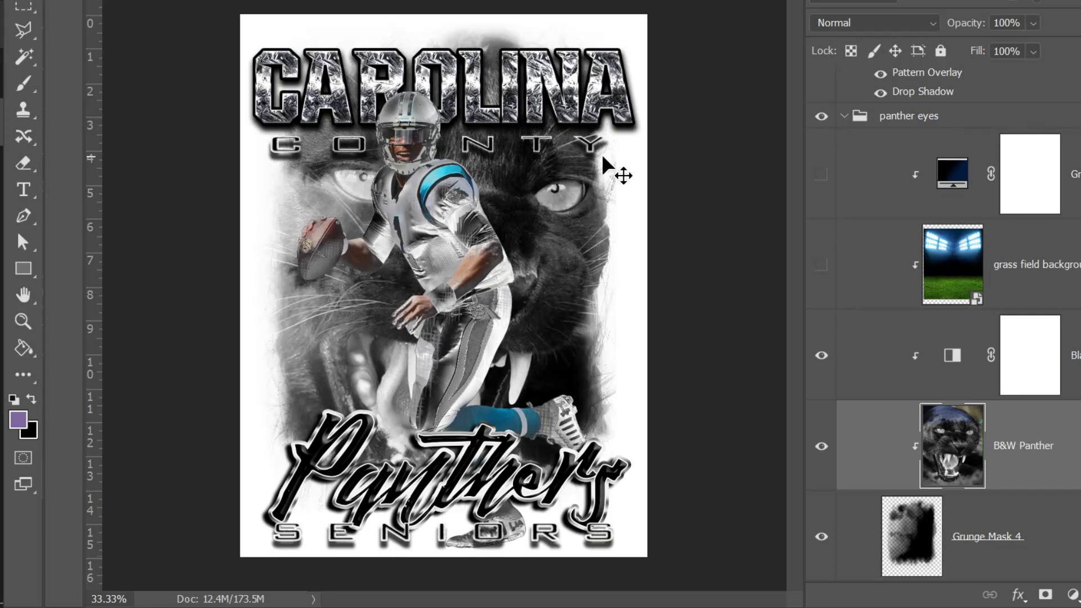
pyautogui.rightClick(536, 76)
pyautogui.click(569, 86)
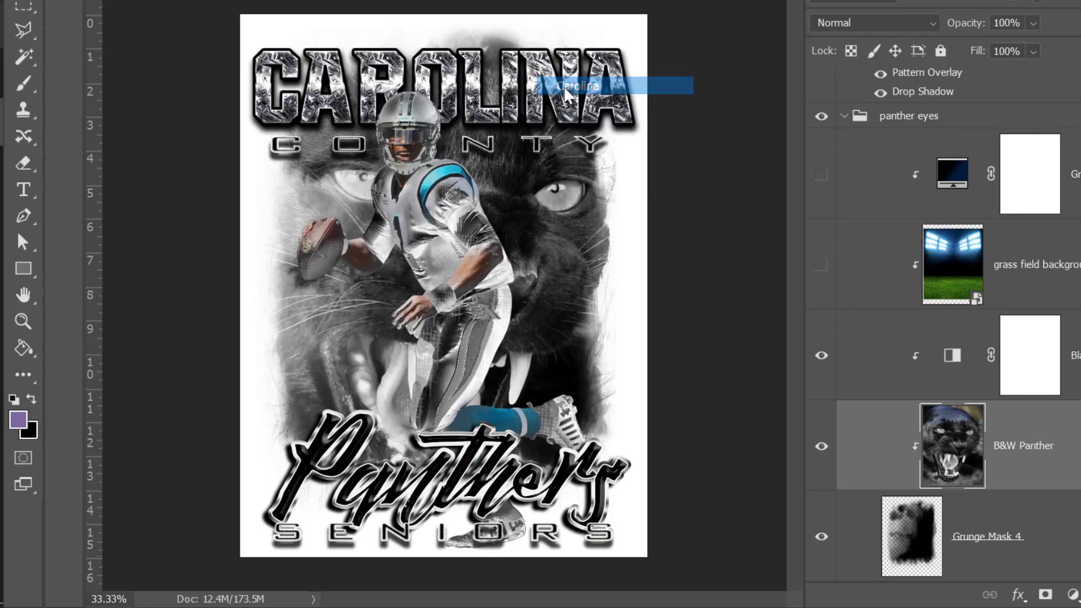
pyautogui.click(881, 303)
pyautogui.click(880, 304)
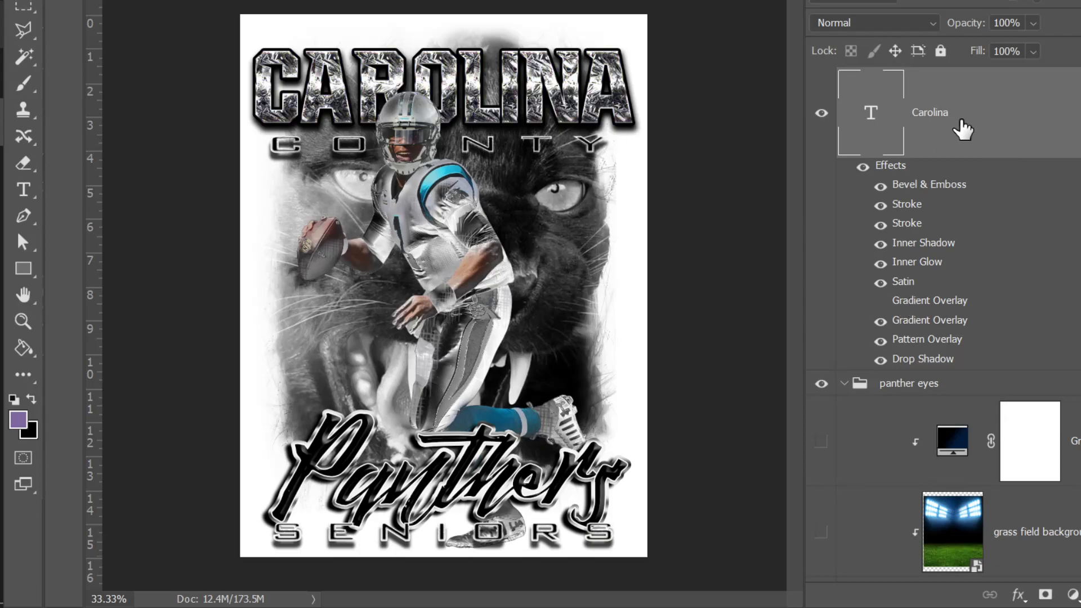
pyautogui.scroll(2, 964, 130)
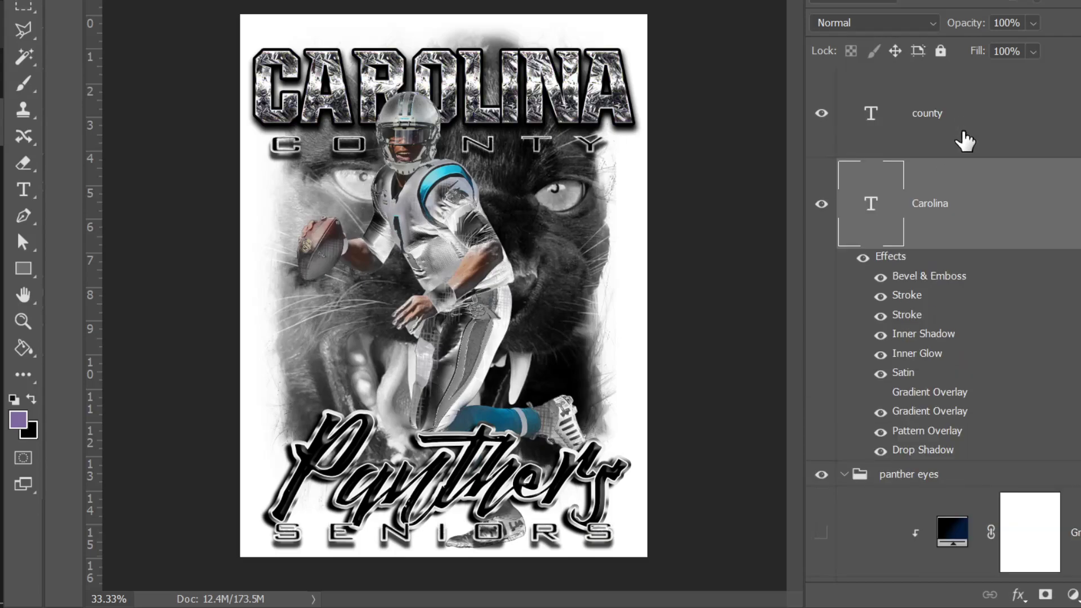
# Step: Duplicate the Carolina text's upper Gradient Overlay with the gold original switched off, and give the new one the Foreground to Transparent preset
pyautogui.doubleClick(918, 394)
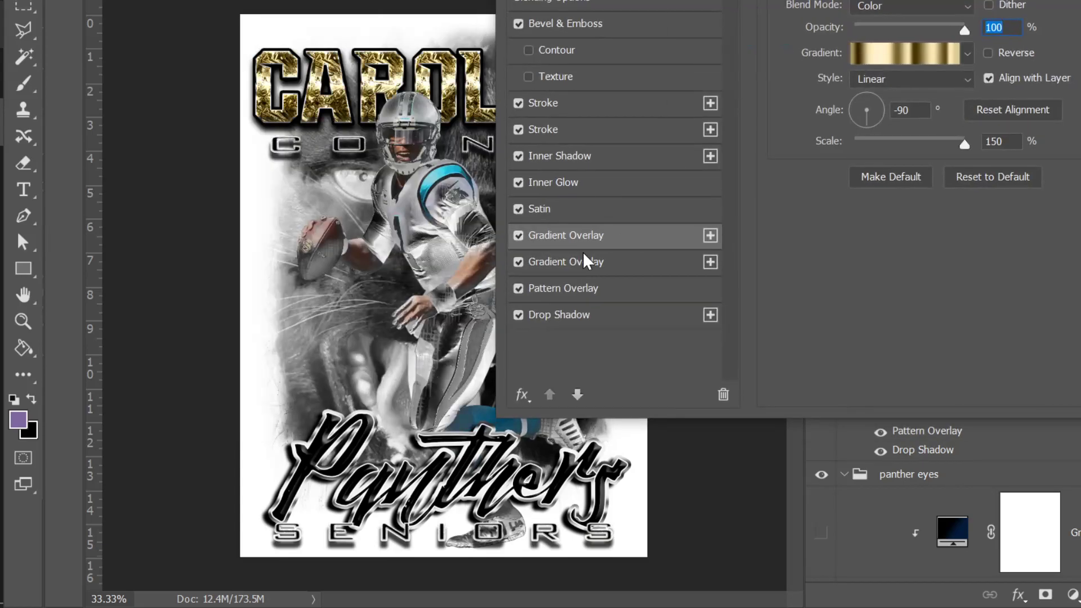
pyautogui.click(706, 234)
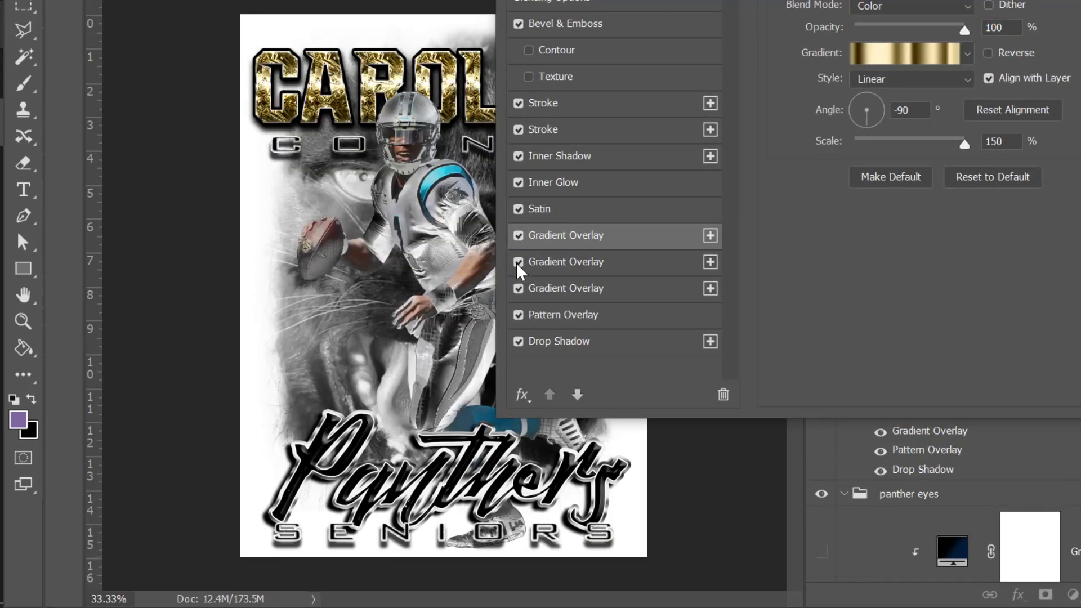
pyautogui.click(903, 52)
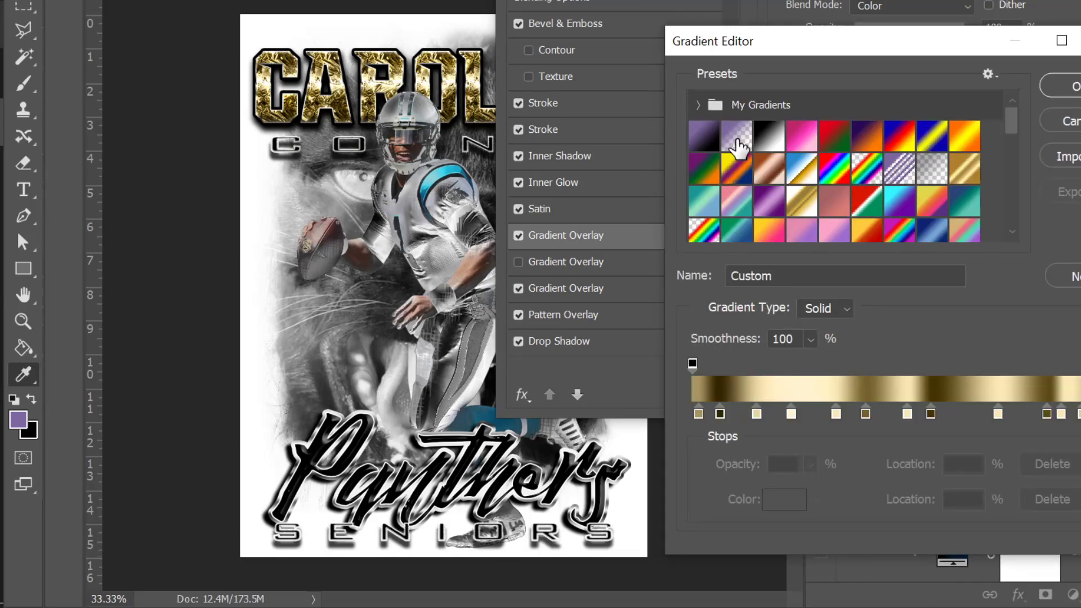
pyautogui.click(736, 138)
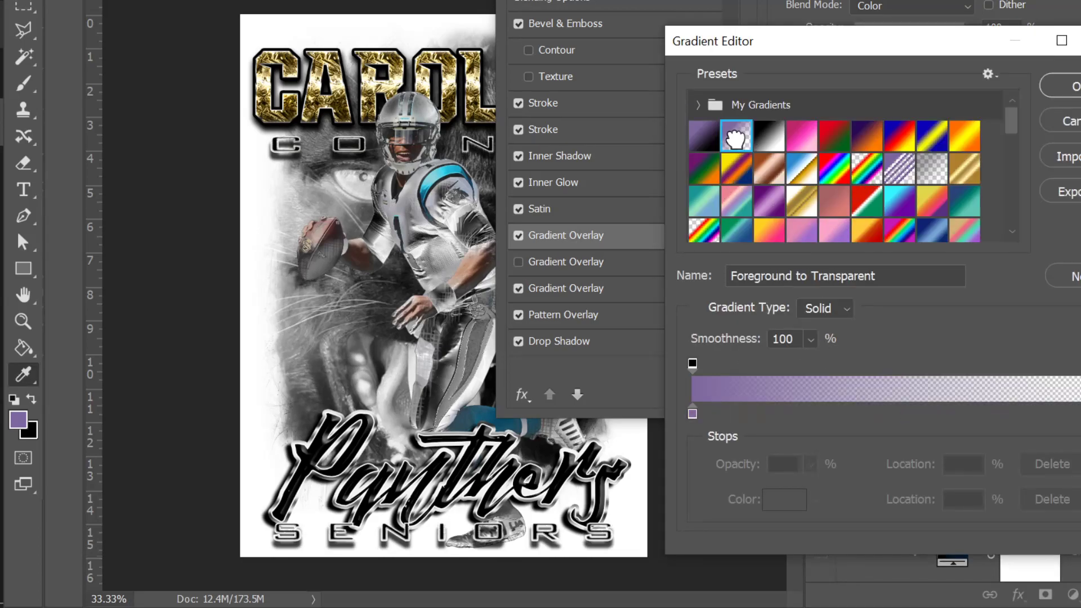
# Step: Place the gradient's starting opacity stop at 40% and its purple color stop at 39%
pyautogui.click(694, 412)
pyautogui.moveTo(737, 415); pyautogui.dragTo(828, 414)
pyautogui.moveTo(692, 364); pyautogui.dragTo(824, 365)
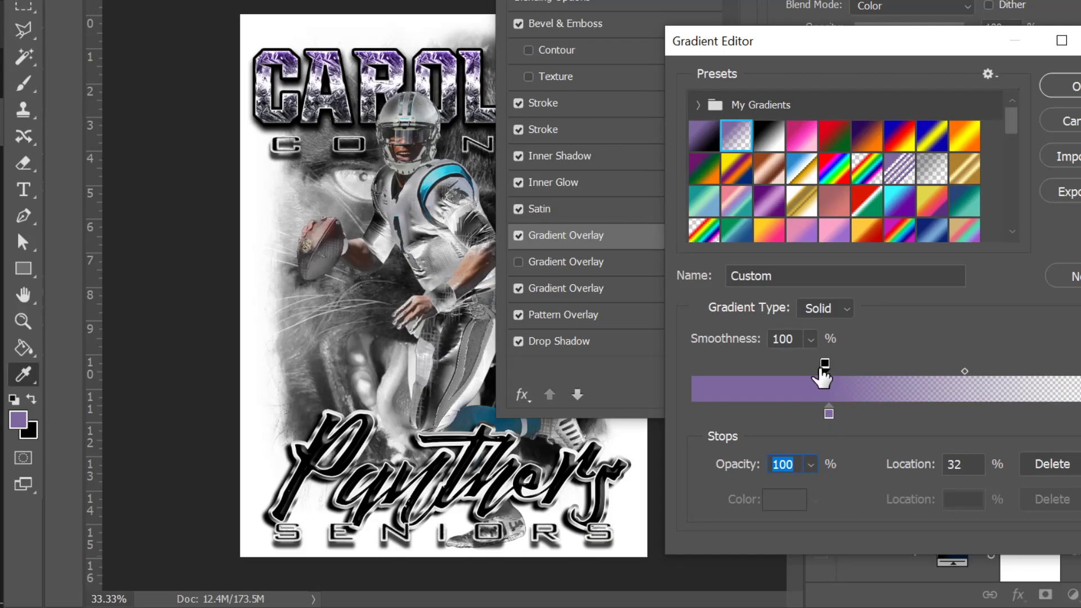
pyautogui.moveTo(823, 364); pyautogui.dragTo(858, 378)
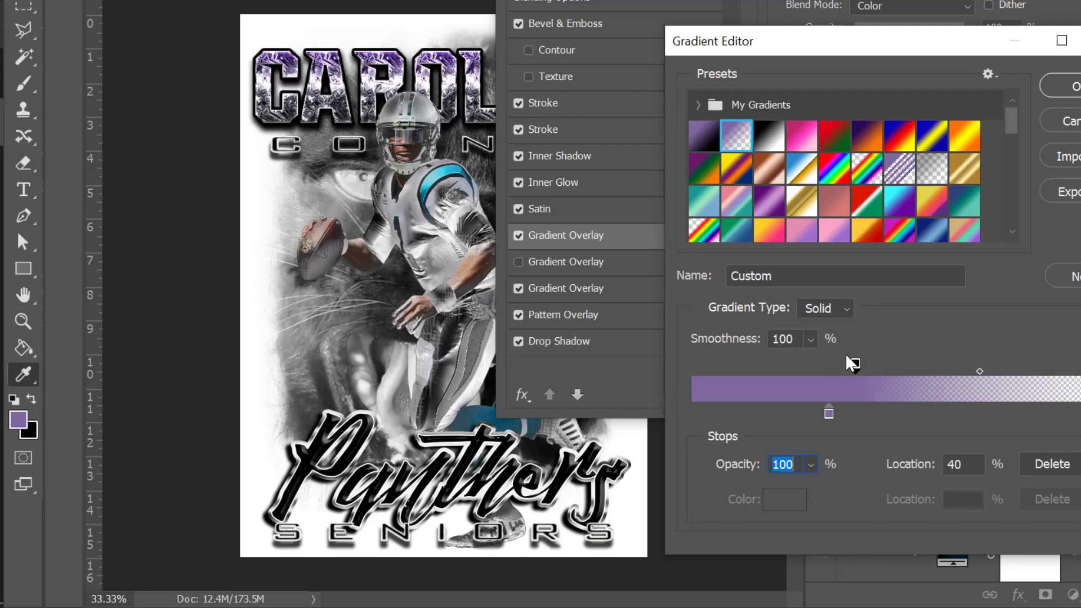
pyautogui.click(829, 415)
pyautogui.moveTo(829, 414); pyautogui.dragTo(853, 415)
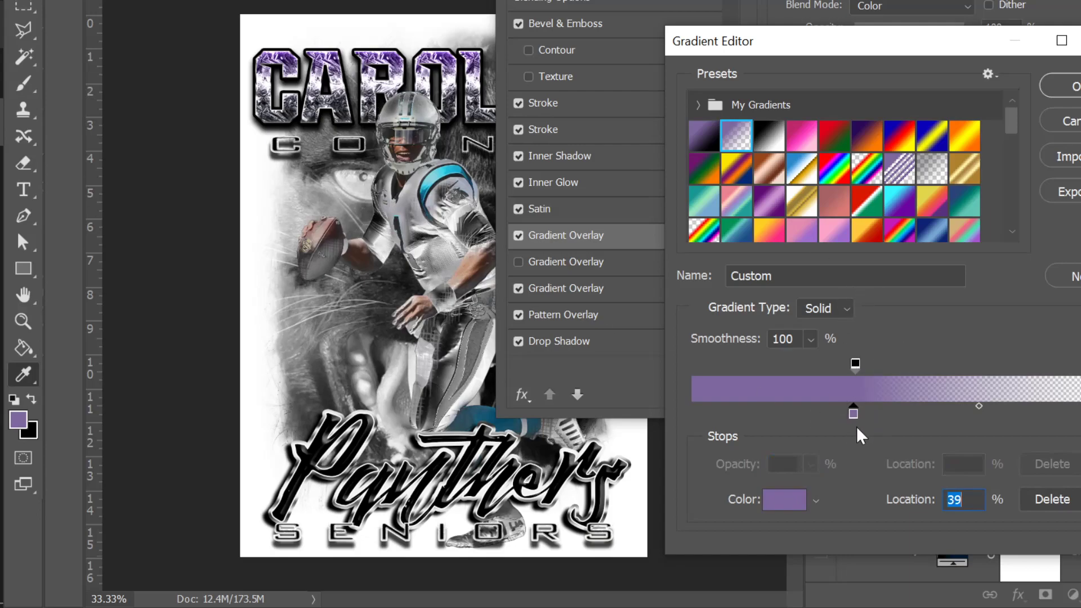
# Step: Sample blues from the player's shoulder and leg, and adjust the gradient's color stop to teal 108aa8
pyautogui.click(783, 499)
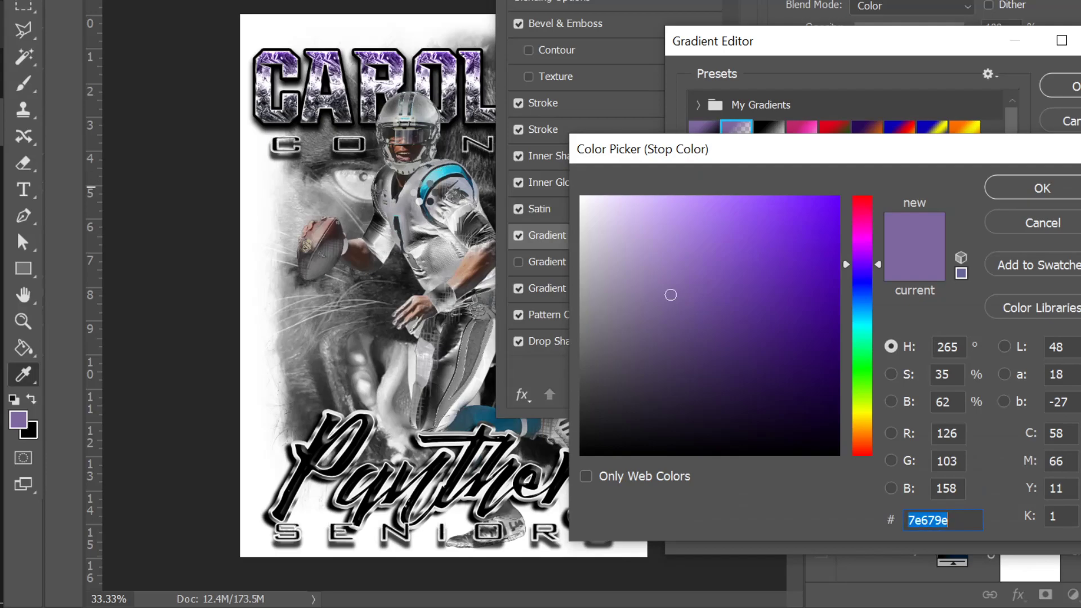
pyautogui.click(425, 191)
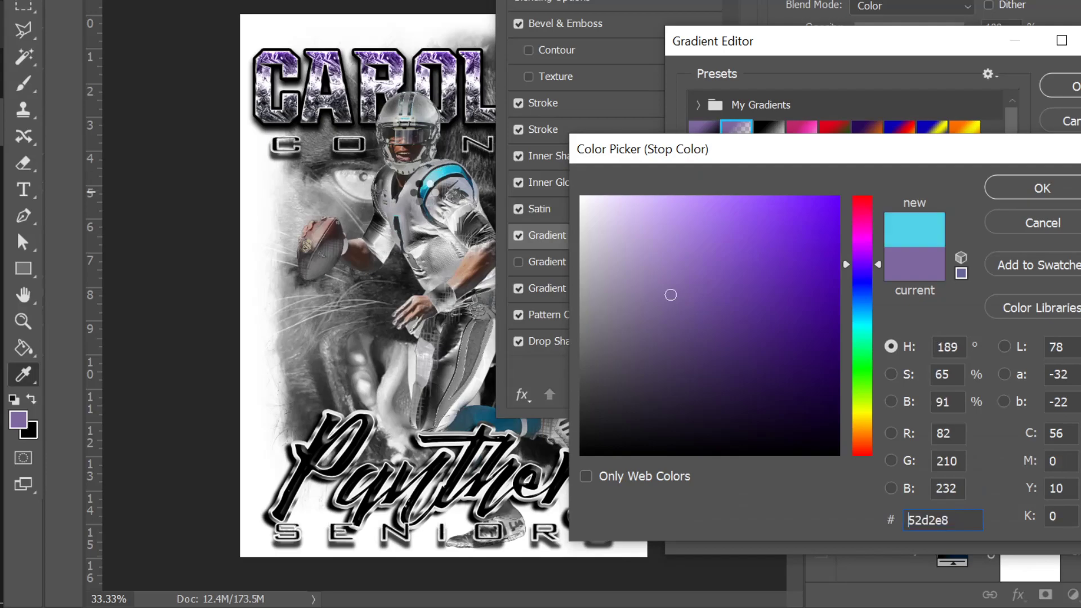
pyautogui.click(421, 202)
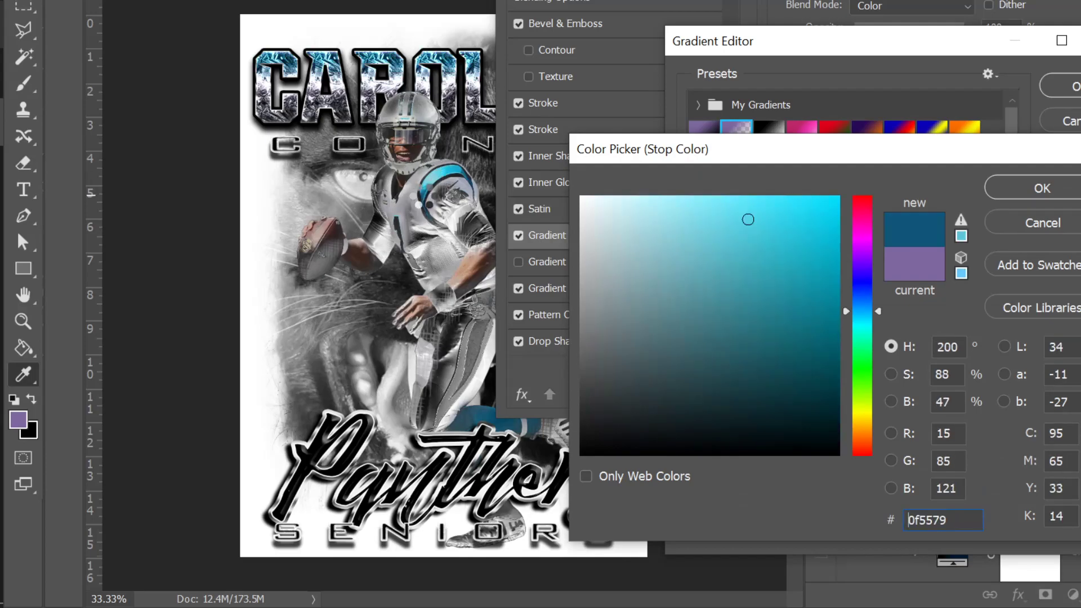
pyautogui.click(426, 185)
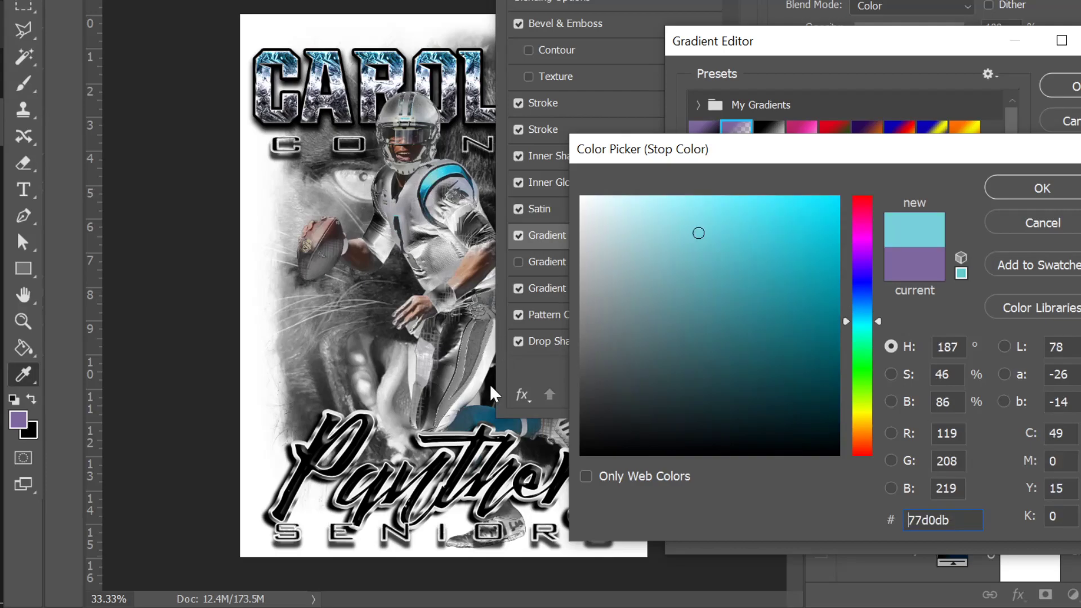
pyautogui.click(480, 413)
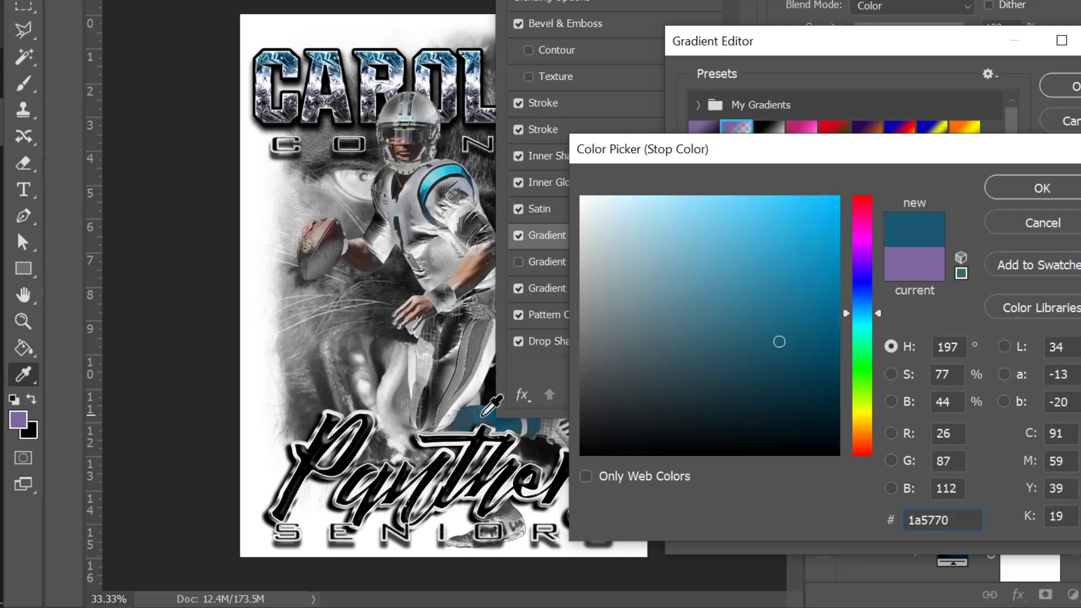
pyautogui.click(801, 338)
pyautogui.moveTo(808, 331)
pyautogui.mouseDown()
pyautogui.moveTo(800, 285)
pyautogui.moveTo(813, 271)
pyautogui.moveTo(815, 284)
pyautogui.mouseUp()
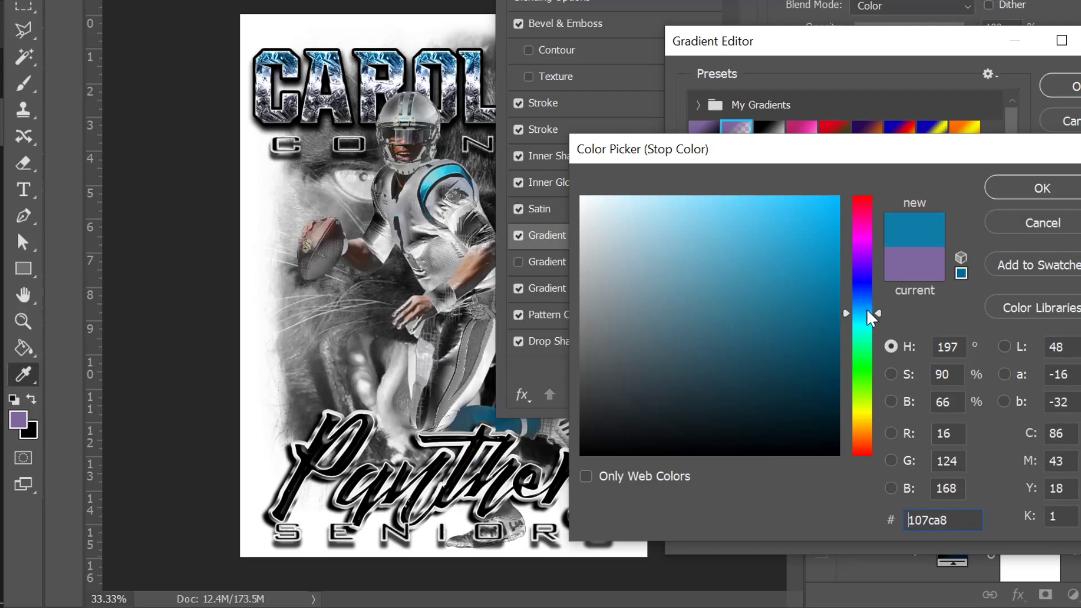
pyautogui.moveTo(875, 316); pyautogui.dragTo(876, 320)
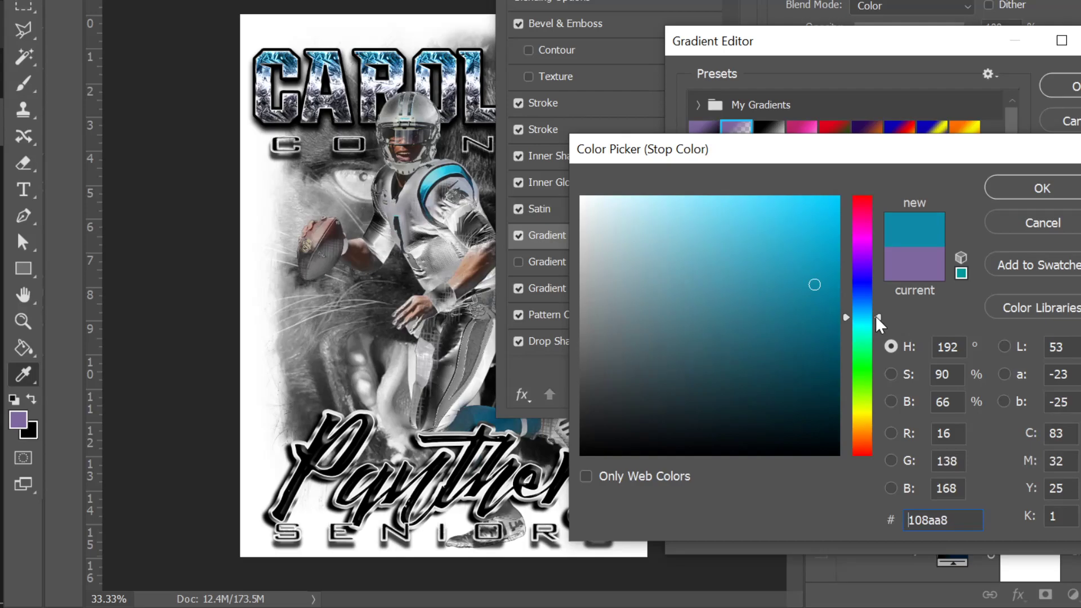
pyautogui.click(1030, 187)
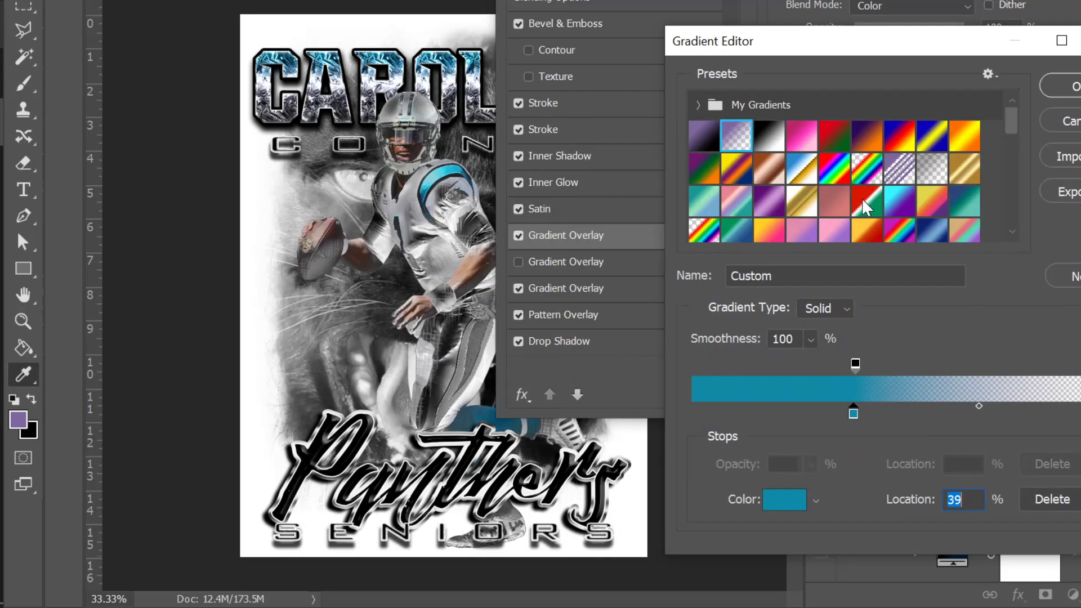
# Step: Extend the teal part of the gradient, with the opacity stop at 64% and the color stop just beyond it, and accept the gradient
pyautogui.moveTo(853, 414); pyautogui.dragTo(922, 420)
pyautogui.moveTo(856, 363); pyautogui.dragTo(913, 370)
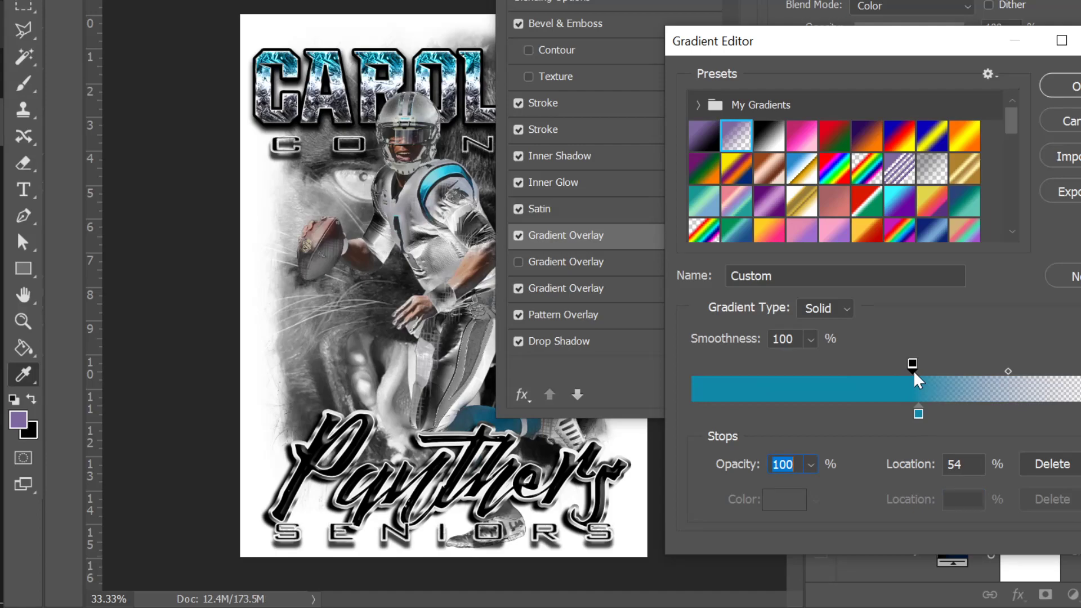
pyautogui.moveTo(920, 420); pyautogui.dragTo(970, 420)
pyautogui.moveTo(912, 365); pyautogui.dragTo(954, 365)
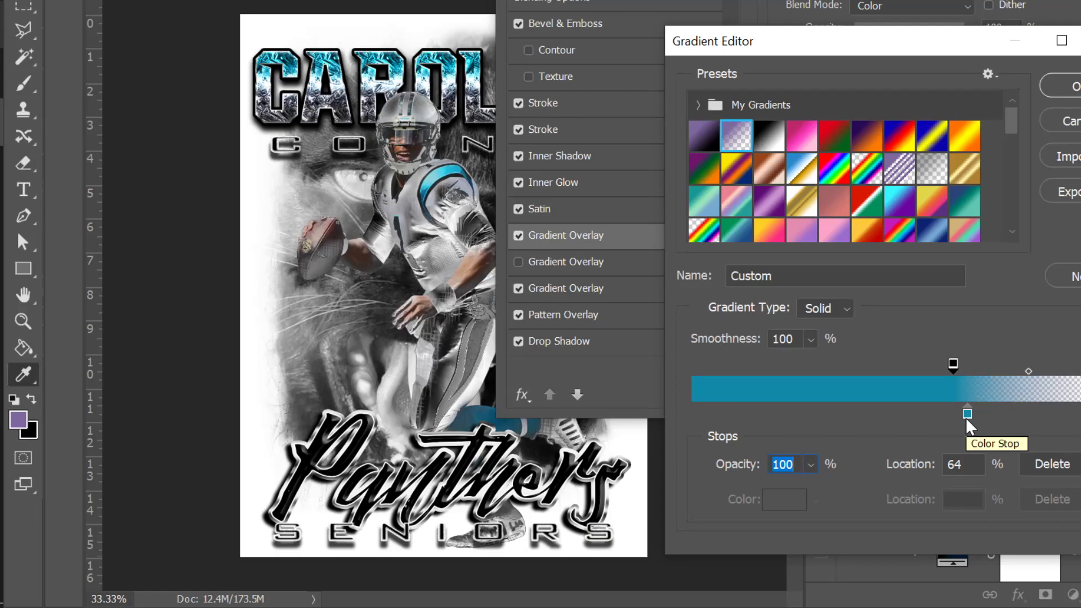
pyautogui.click(1056, 91)
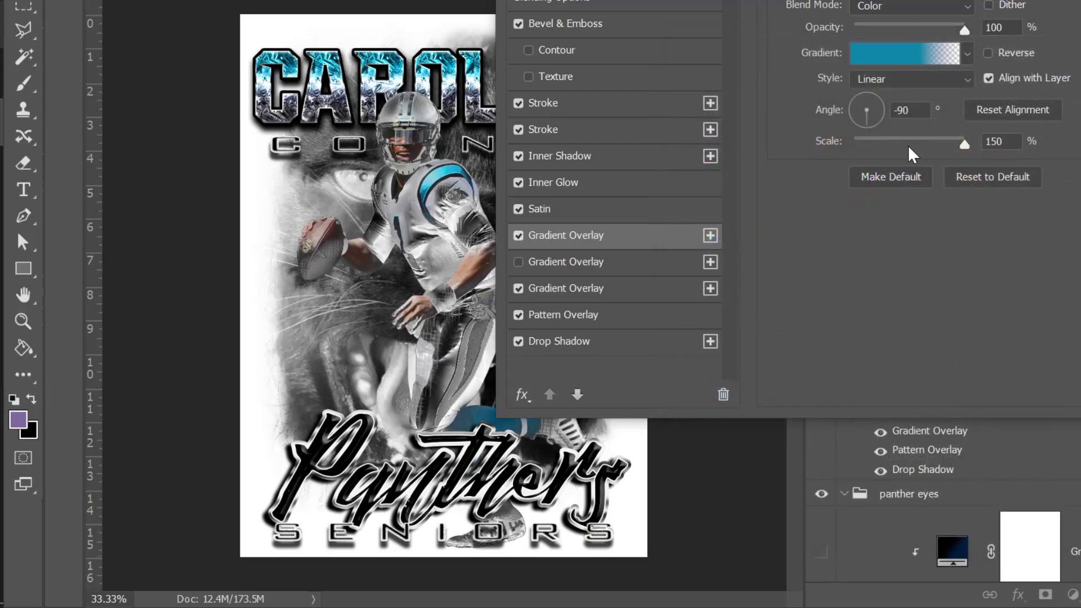
# Step: Turn the top Gradient Overlay's angle to point straight up, with the scale at 150%
pyautogui.moveTo(896, 137); pyautogui.dragTo(1024, 153)
pyautogui.click(873, 114)
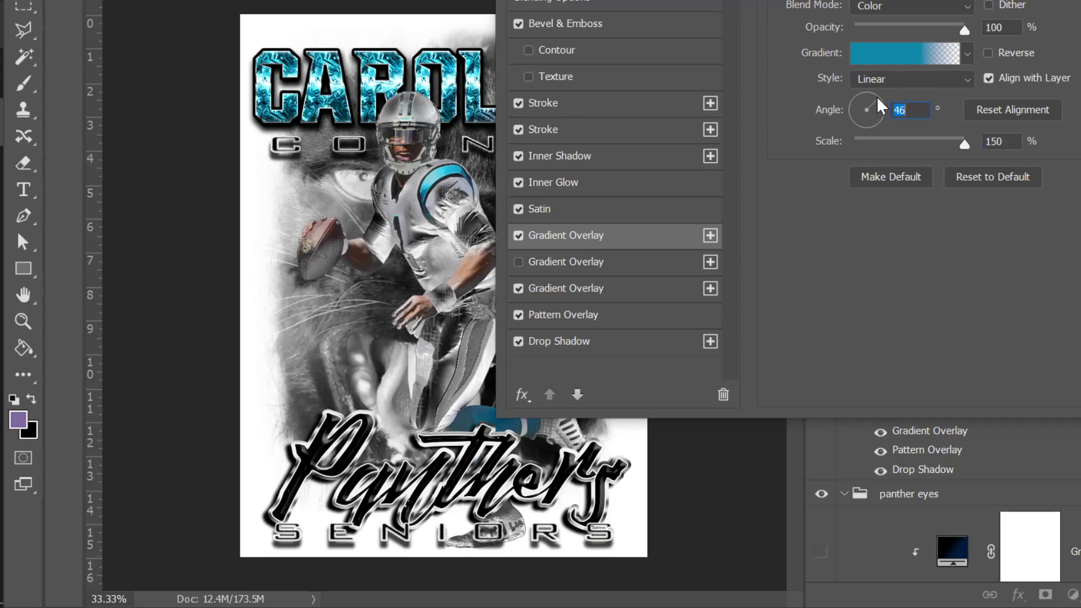
pyautogui.moveTo(870, 95); pyautogui.dragTo(867, 94)
# Step: Shorten the teal part of the gradient by placing the color stop at 14% and the opacity stop at 8%
pyautogui.click(913, 51)
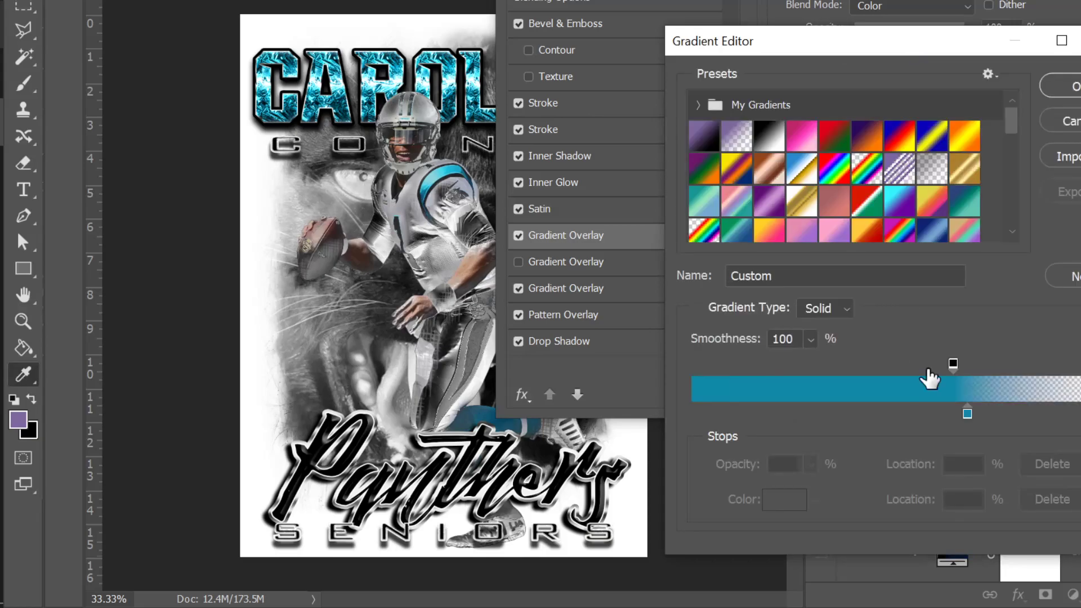
pyautogui.moveTo(966, 415); pyautogui.dragTo(883, 415)
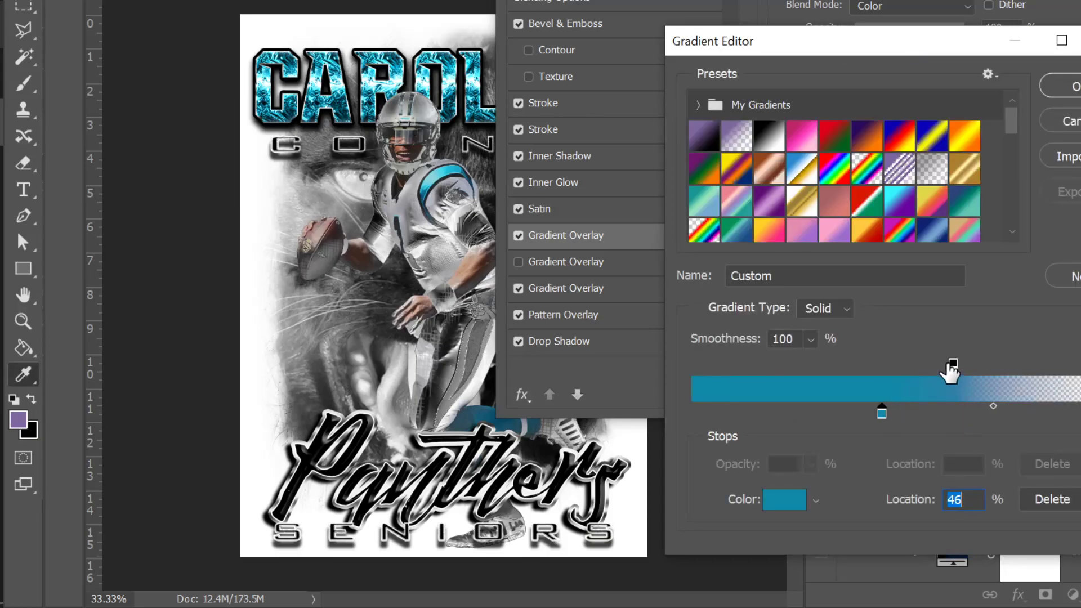
pyautogui.moveTo(953, 364); pyautogui.dragTo(872, 366)
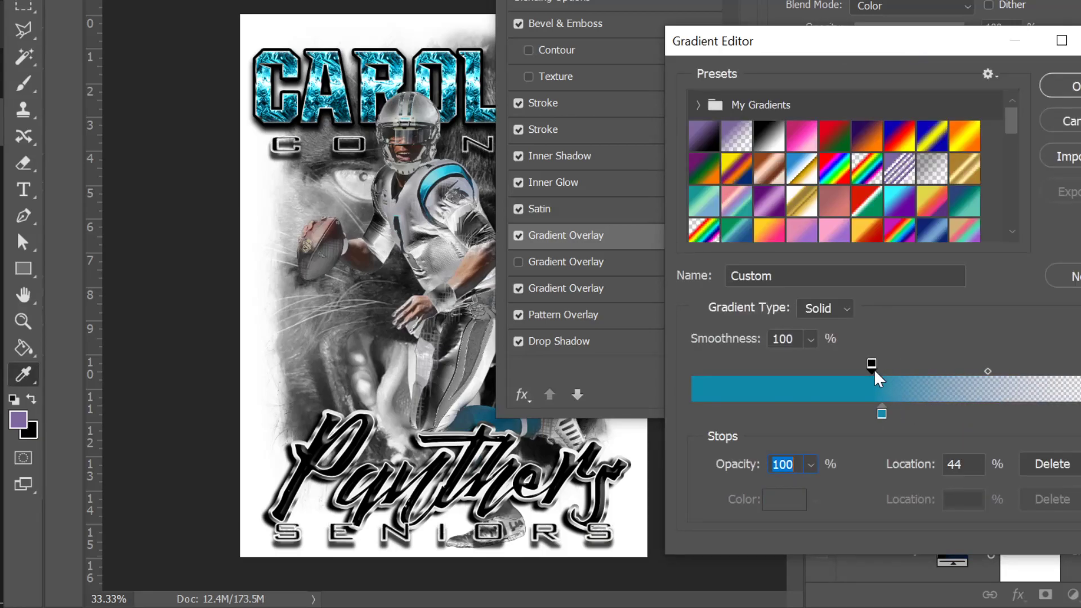
pyautogui.moveTo(883, 412); pyautogui.dragTo(826, 414)
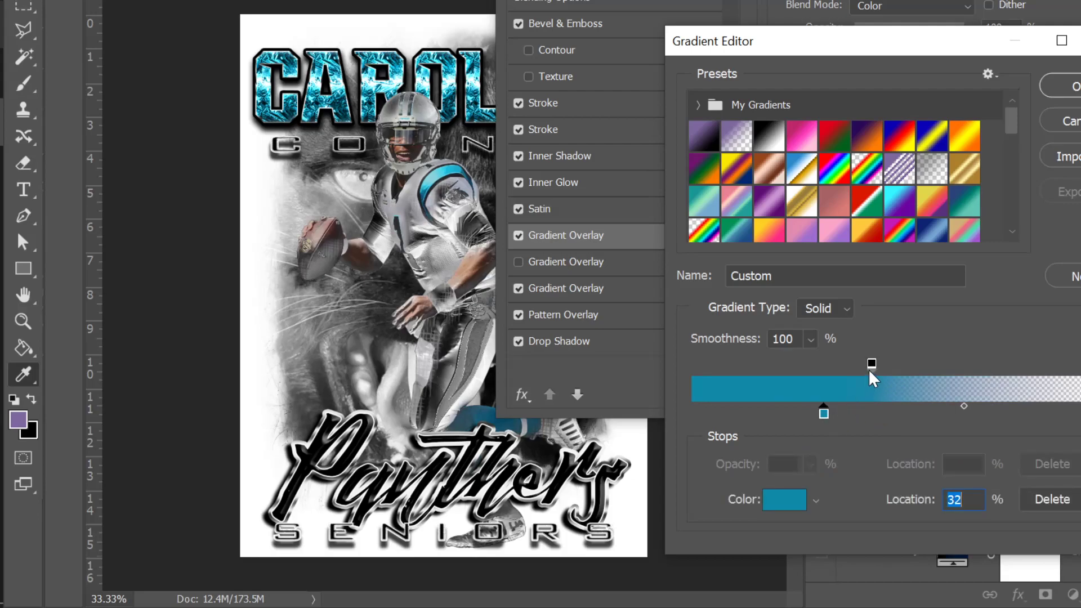
pyautogui.moveTo(872, 364); pyautogui.dragTo(784, 365)
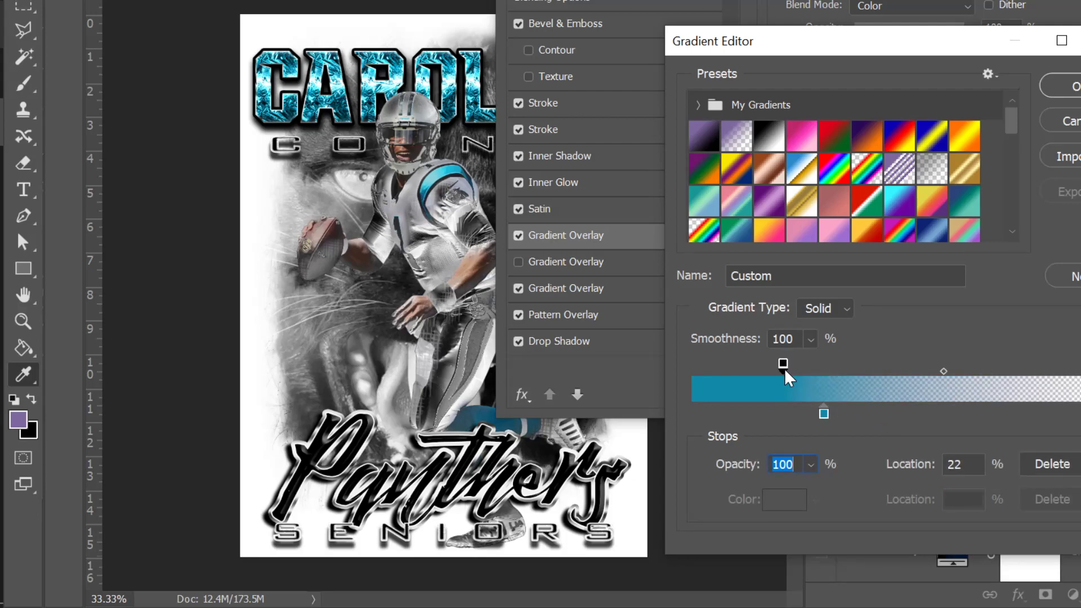
pyautogui.moveTo(822, 414); pyautogui.dragTo(751, 414)
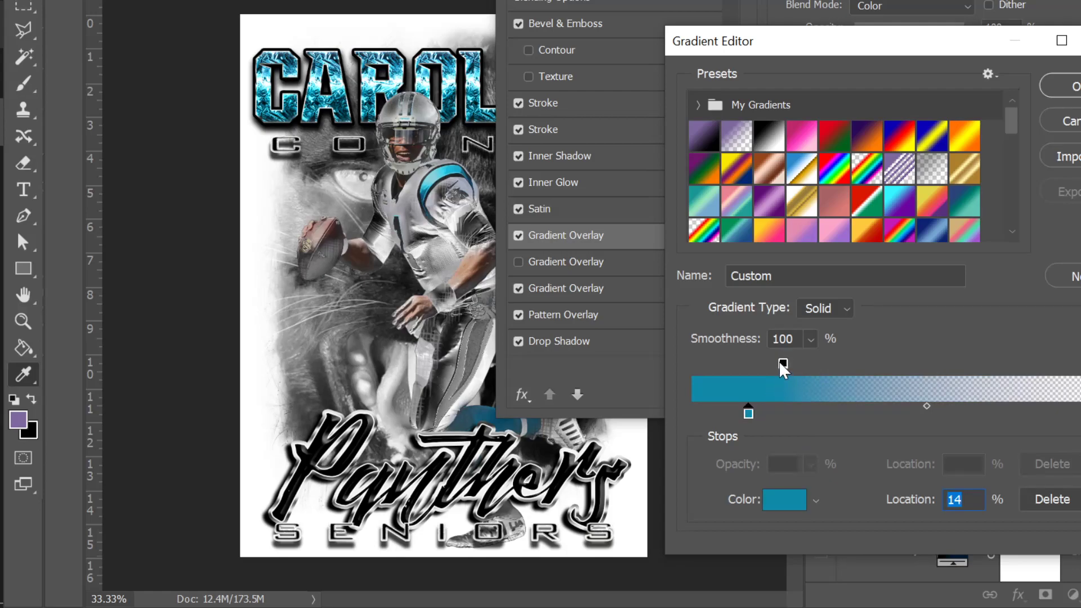
pyautogui.moveTo(783, 363); pyautogui.dragTo(727, 364)
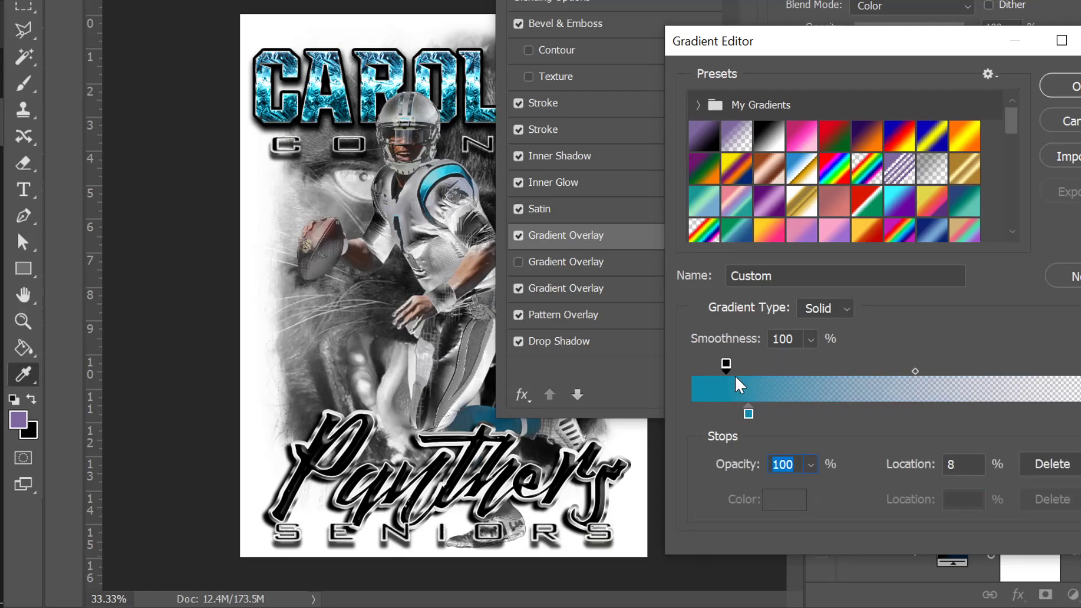
pyautogui.click(1064, 94)
# Step: Set the top Gradient Overlay's scale to 78% and its angle to 90°, and apply the layer style
pyautogui.moveTo(871, 125); pyautogui.dragTo(861, 125)
pyautogui.moveTo(964, 144); pyautogui.dragTo(903, 145)
pyautogui.click(876, 113)
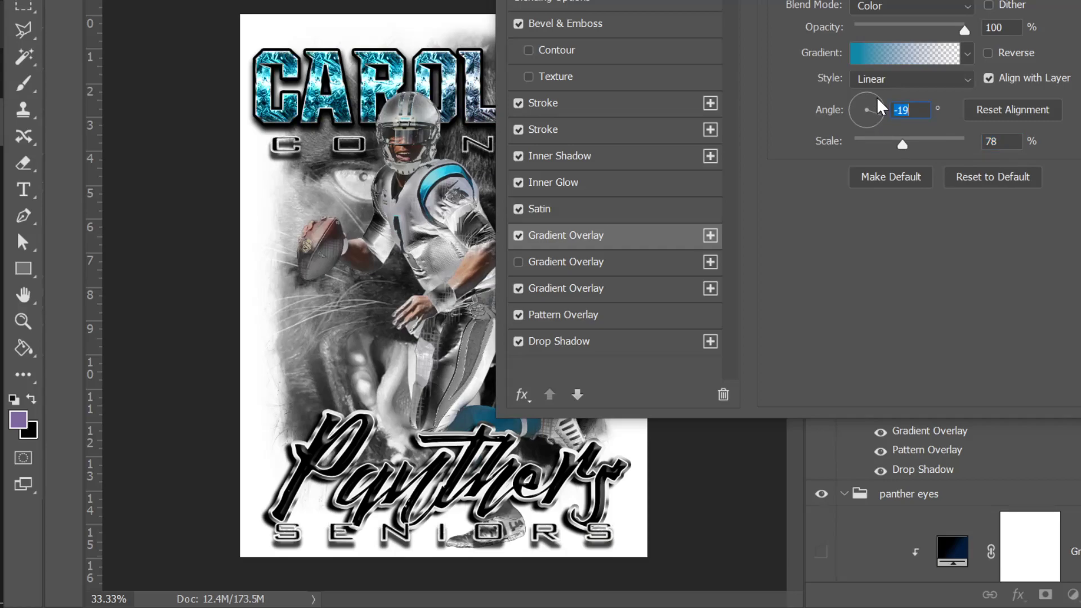
pyautogui.moveTo(873, 97); pyautogui.dragTo(866, 95)
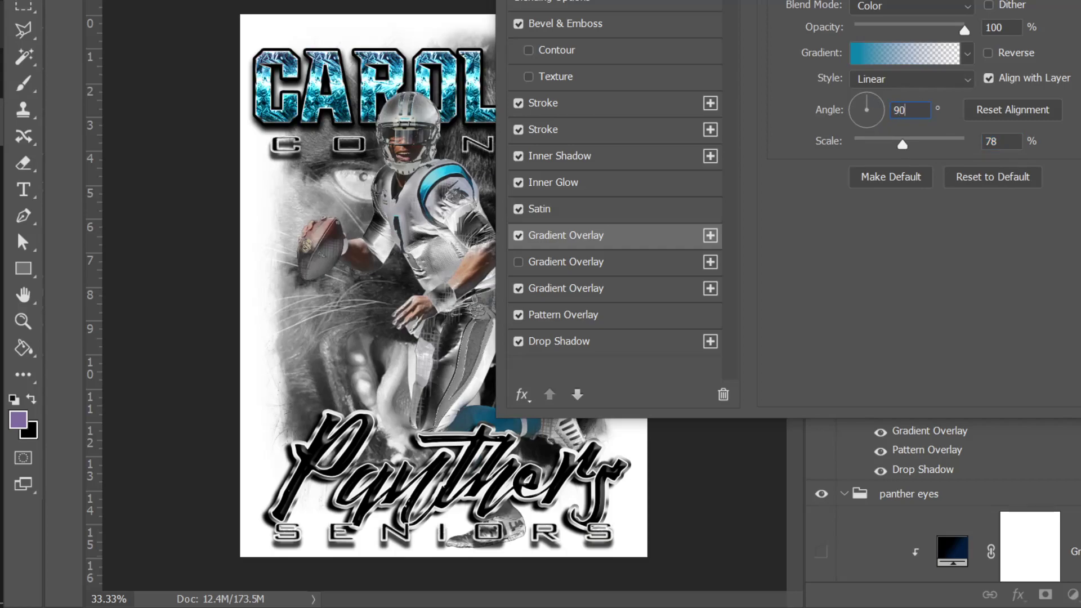
pyautogui.press('Return')
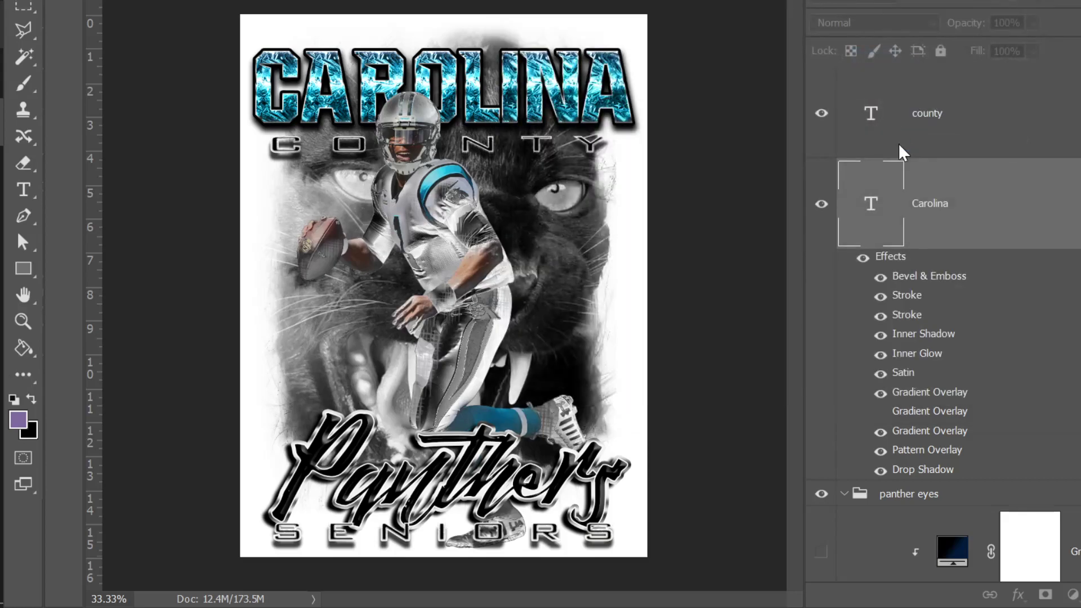
# Step: Readjust the Carolina text's top Gradient Overlay to an angle of -92° and a scale of 133%
pyautogui.doubleClick(914, 394)
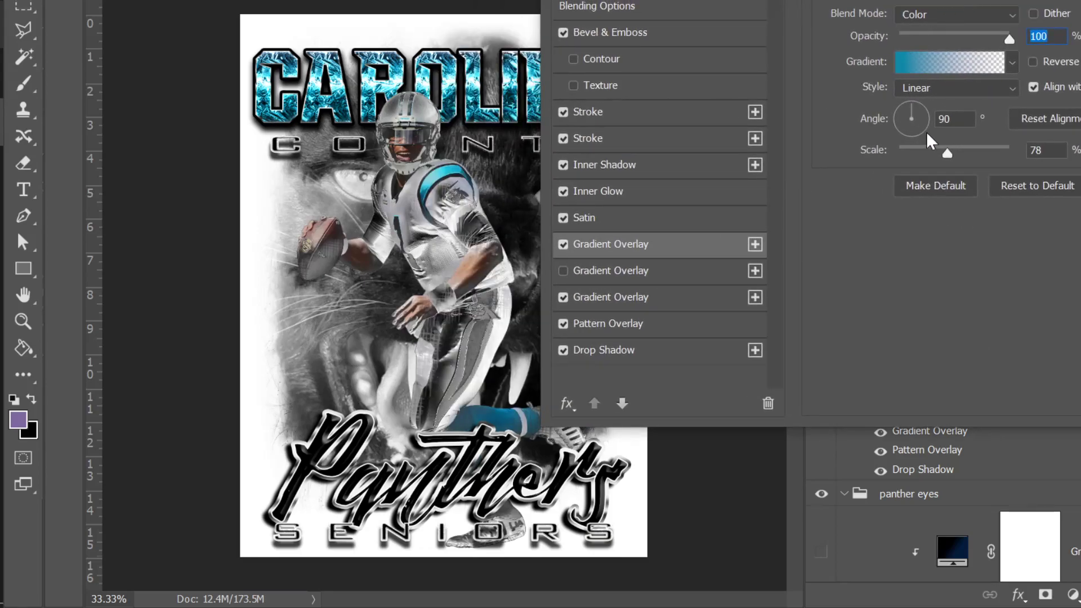
pyautogui.moveTo(931, 147); pyautogui.dragTo(894, 151)
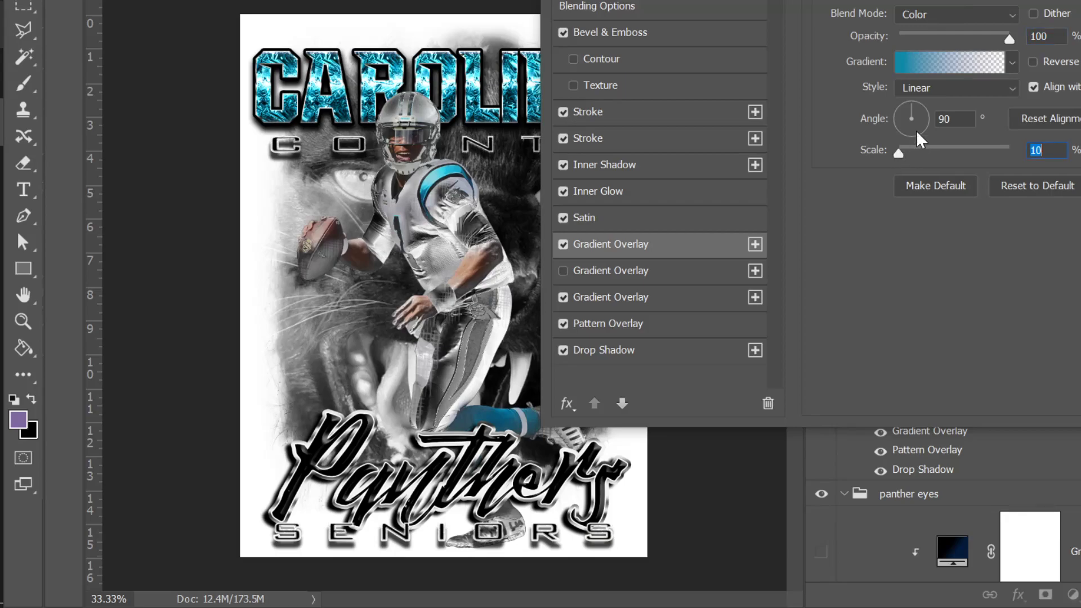
pyautogui.click(913, 133)
pyautogui.moveTo(912, 134); pyautogui.dragTo(995, 151)
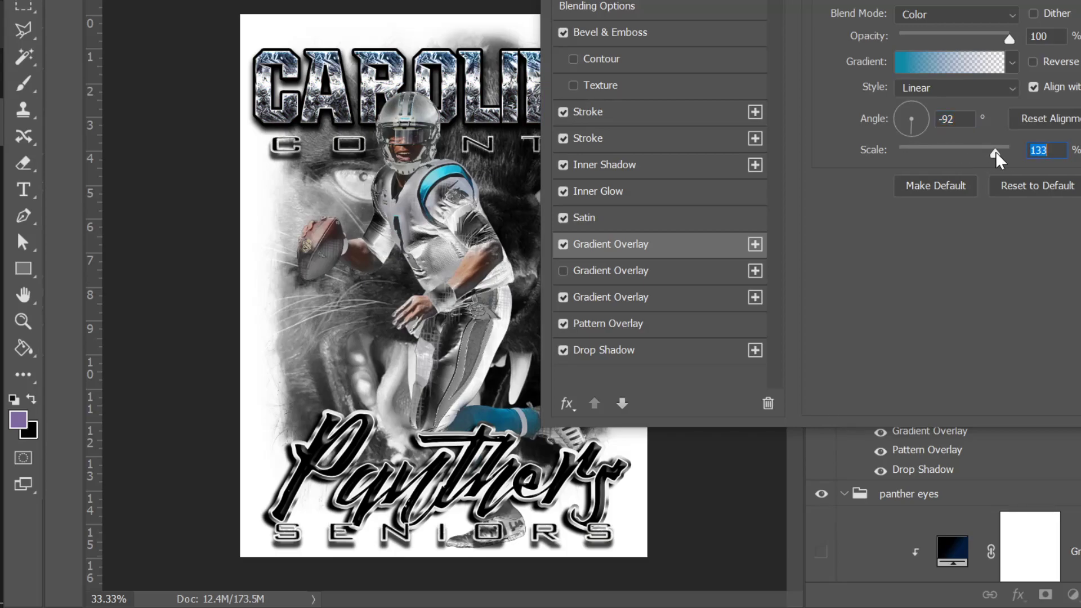
# Step: Lengthen the teal part of the gradient by placing the color stop at 61% and the opacity stop at 75%, with the overlay scale at 150%
pyautogui.click(911, 54)
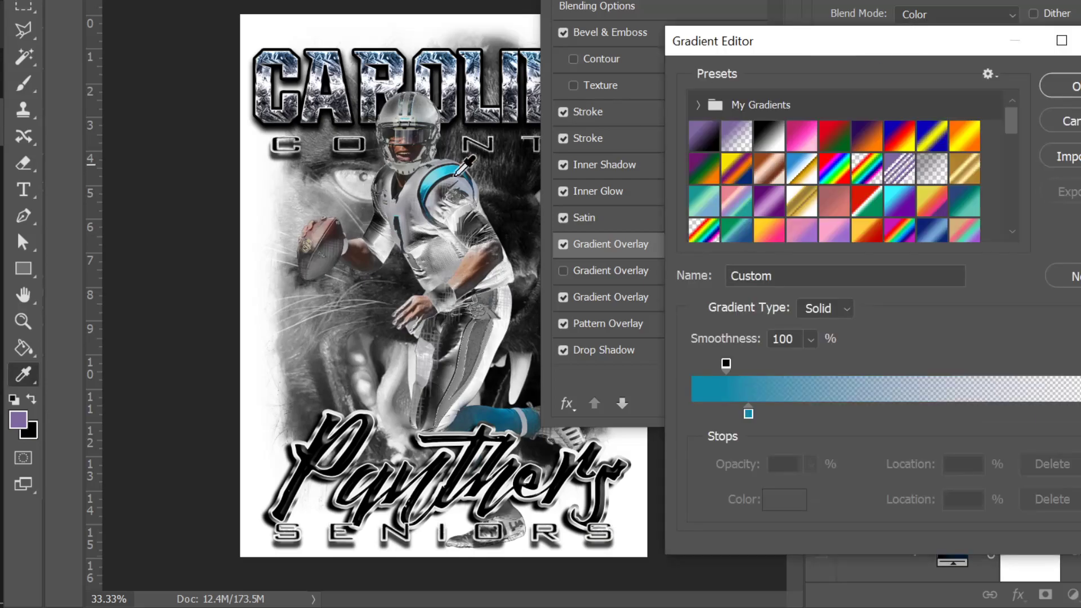
pyautogui.moveTo(748, 413); pyautogui.dragTo(847, 414)
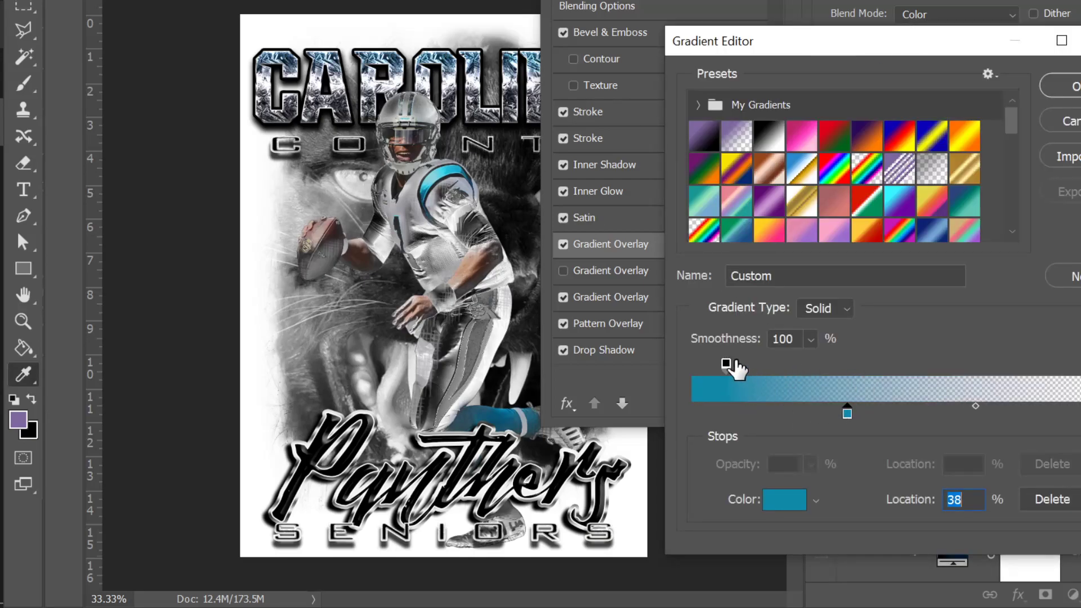
pyautogui.moveTo(726, 364); pyautogui.dragTo(944, 367)
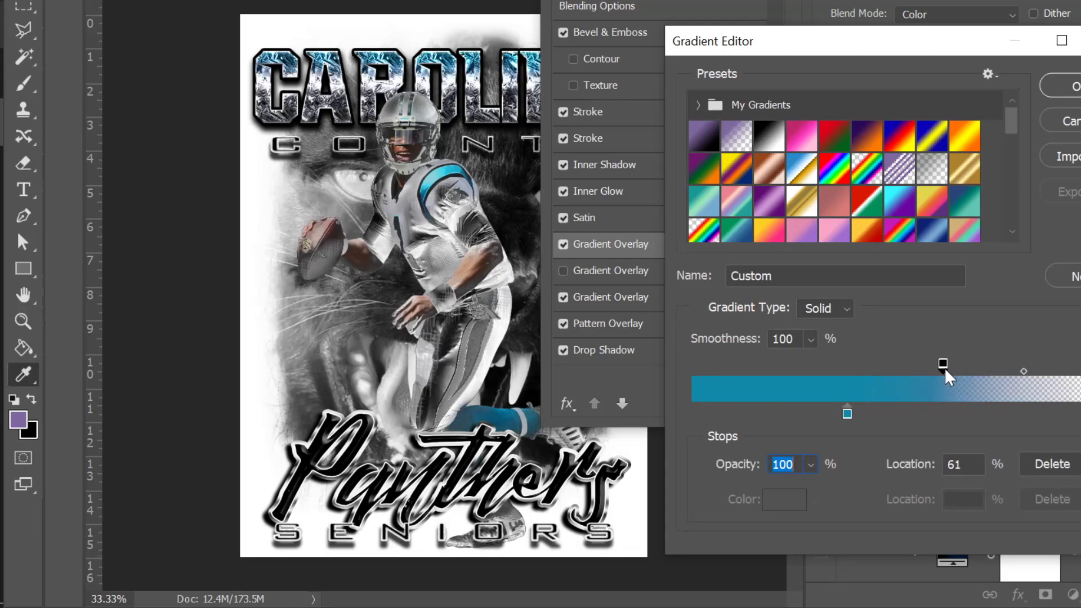
pyautogui.moveTo(848, 412); pyautogui.dragTo(943, 413)
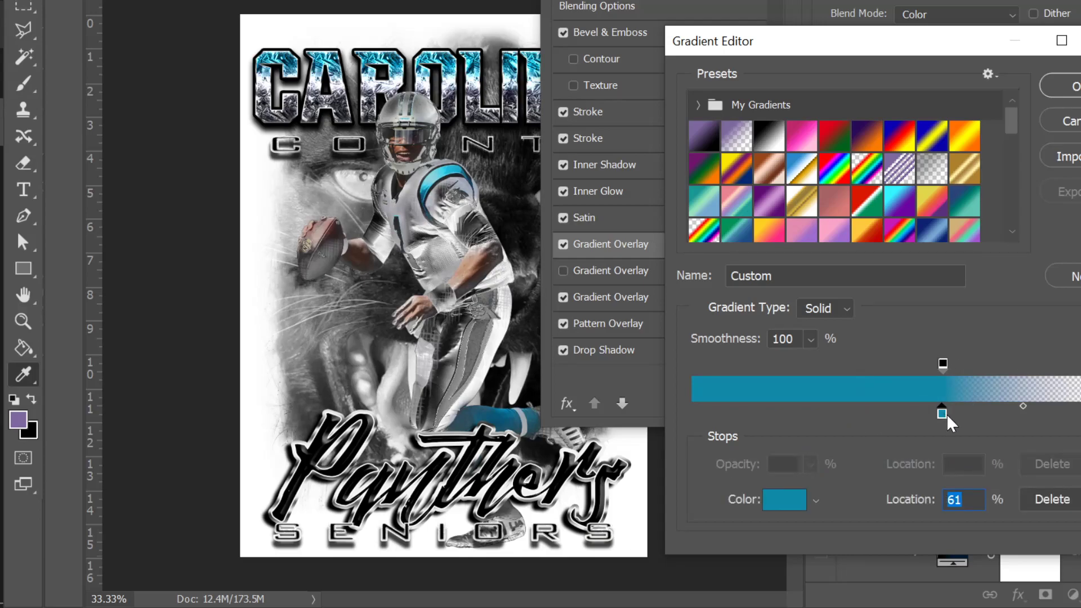
pyautogui.moveTo(943, 363); pyautogui.dragTo(1001, 365)
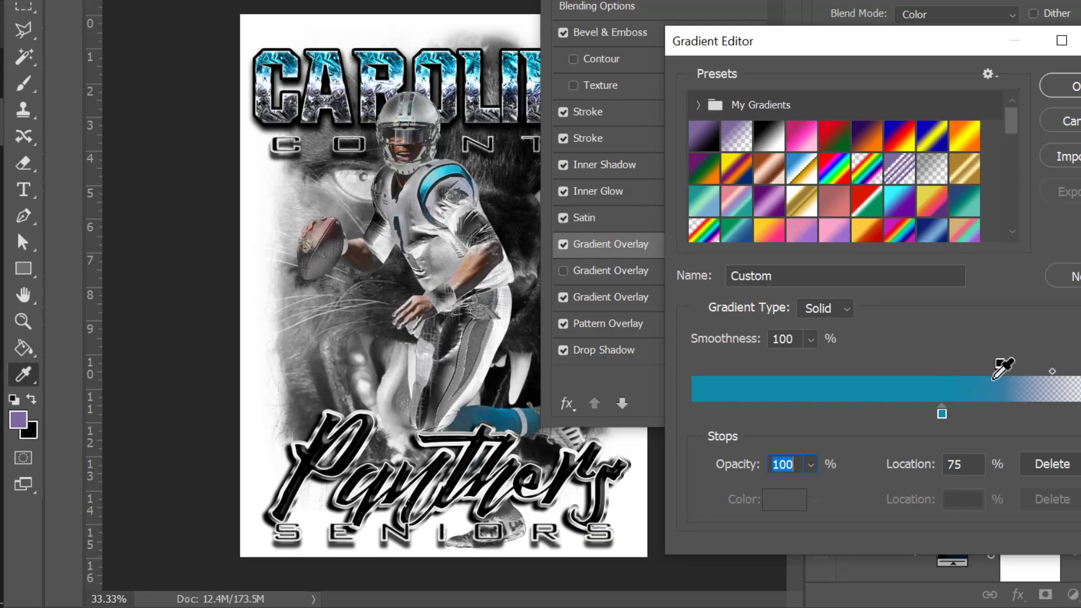
pyautogui.click(1073, 86)
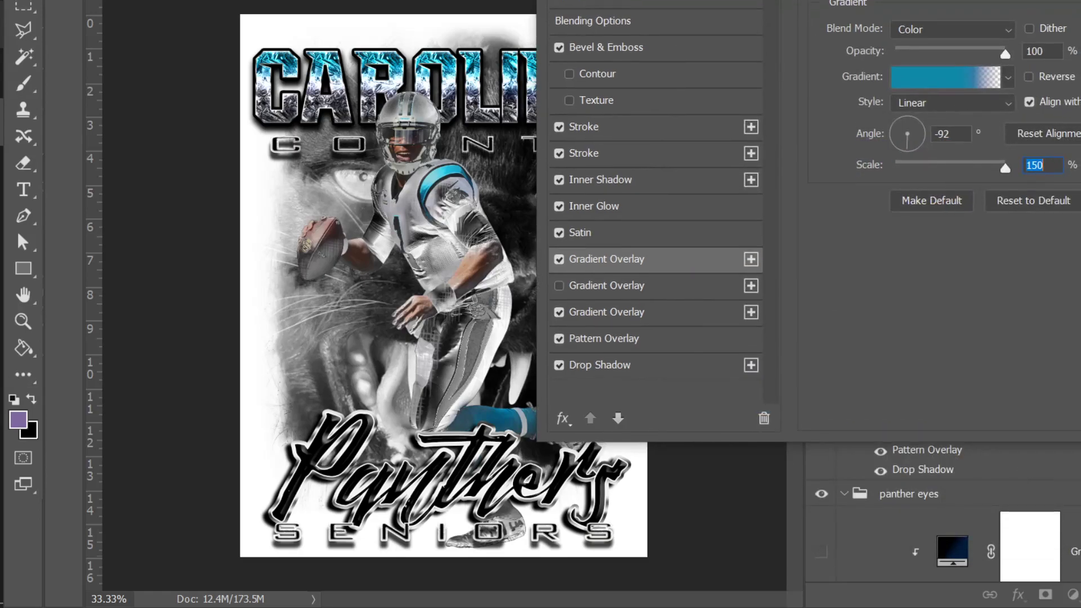
# Step: Try the Darken and Multiply blend modes on the Carolina text's top Gradient Overlay, and go back to Color
pyautogui.click(880, 62)
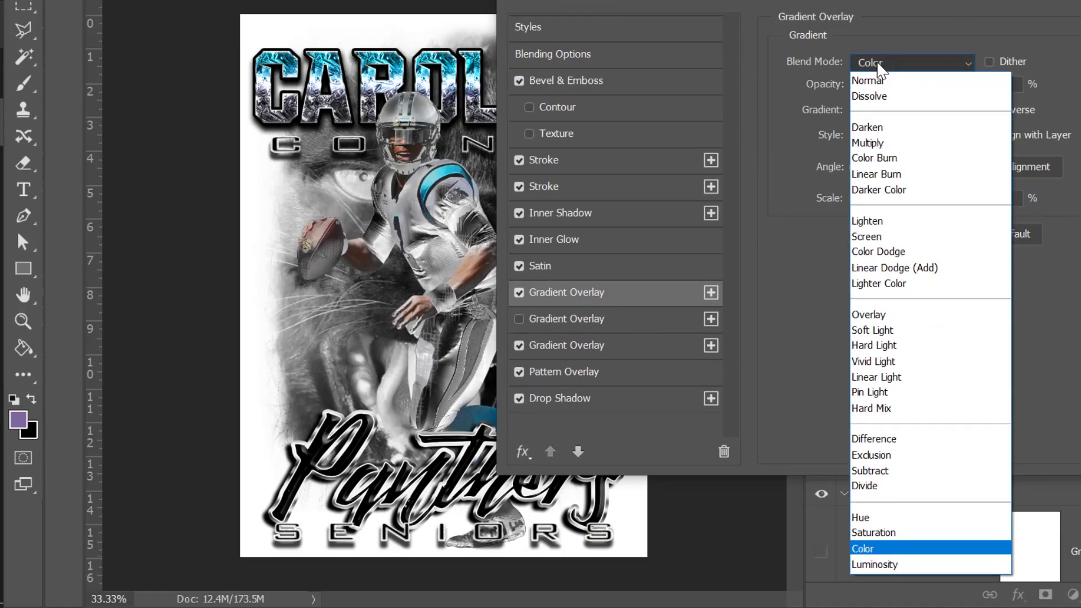
pyautogui.click(870, 128)
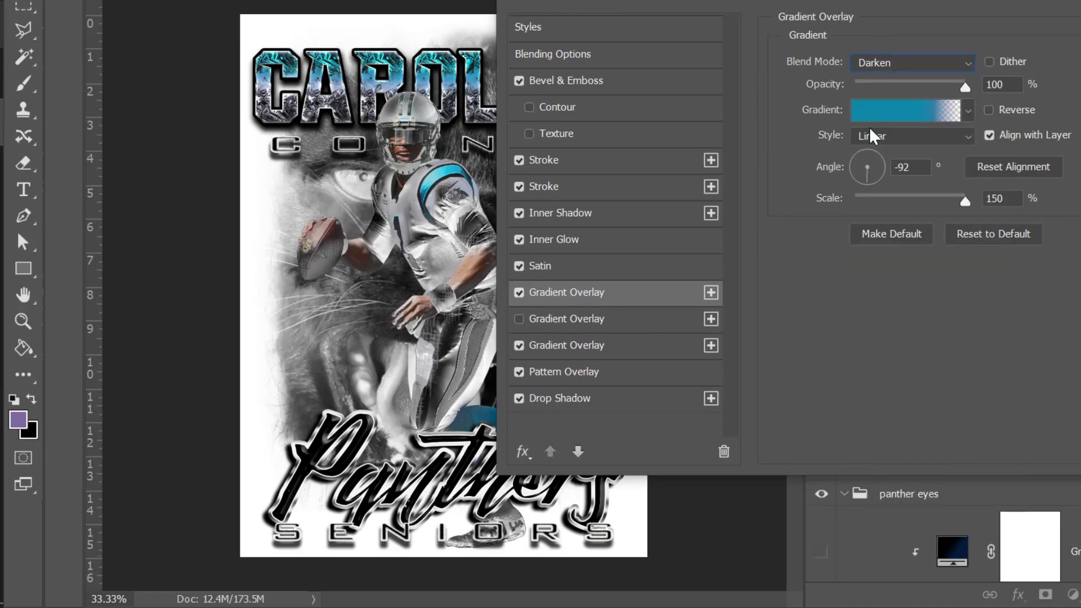
pyautogui.press('Down')
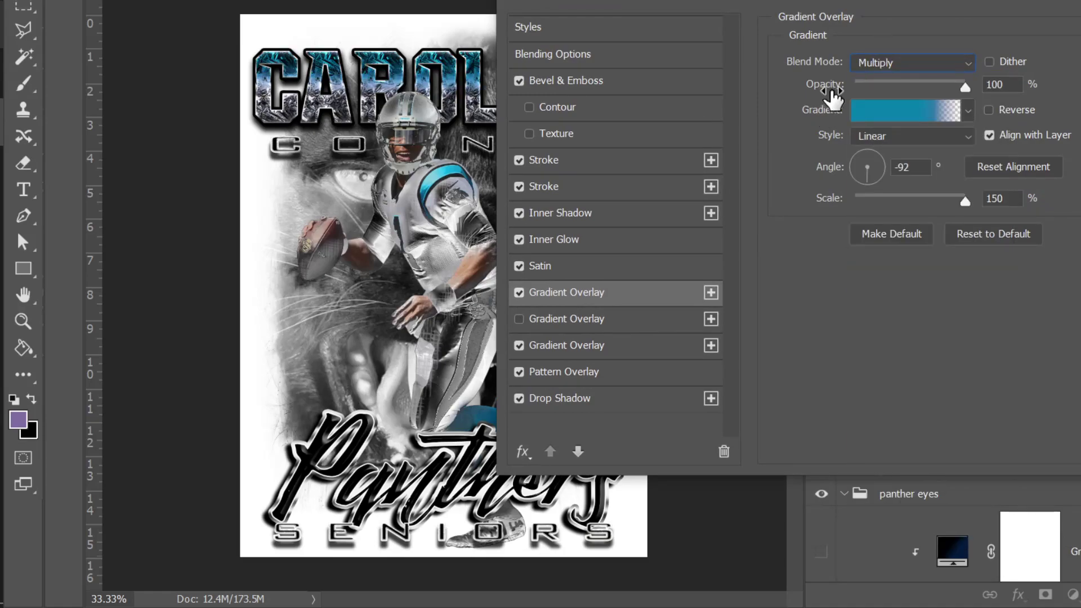
pyautogui.click(869, 64)
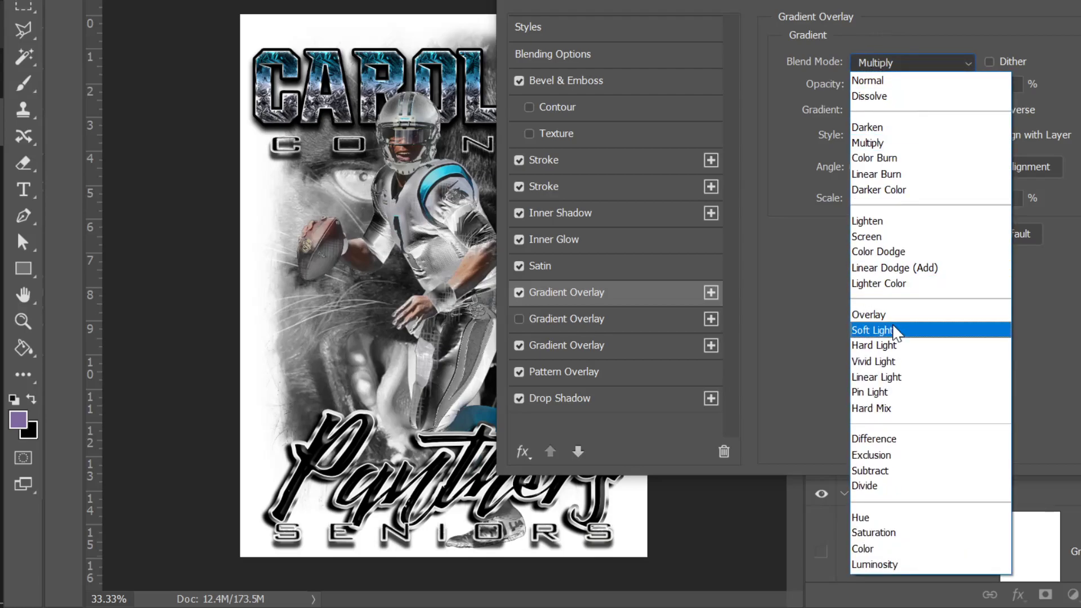
pyautogui.click(895, 550)
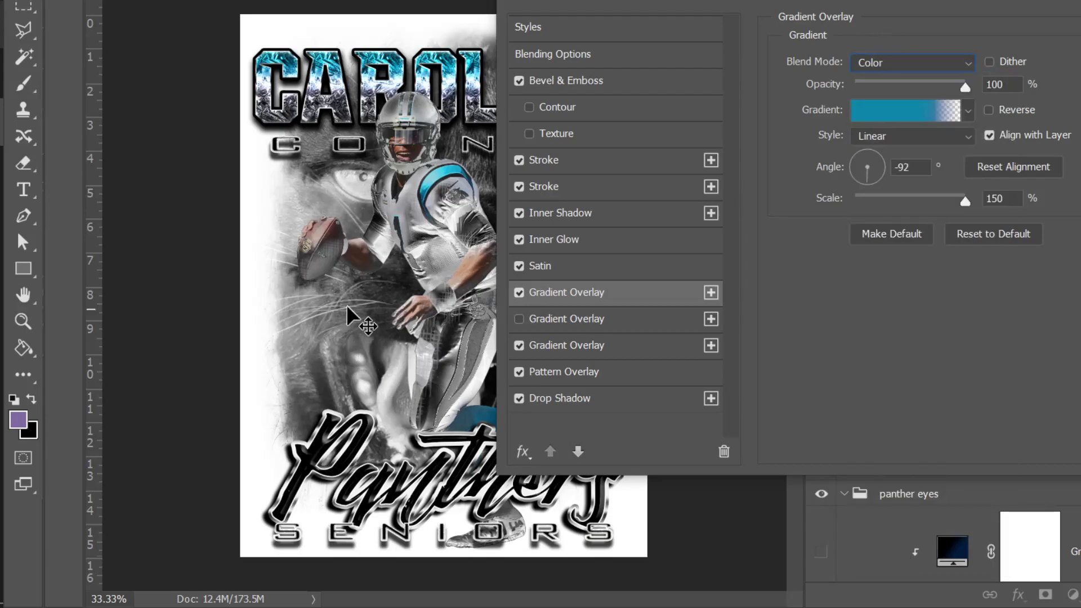
# Step: Compare the Carolina text with its lowest Gradient Overlay off and on, review that overlay's settings, and apply the layer style
pyautogui.click(519, 346)
pyautogui.click(519, 346)
pyautogui.click(580, 344)
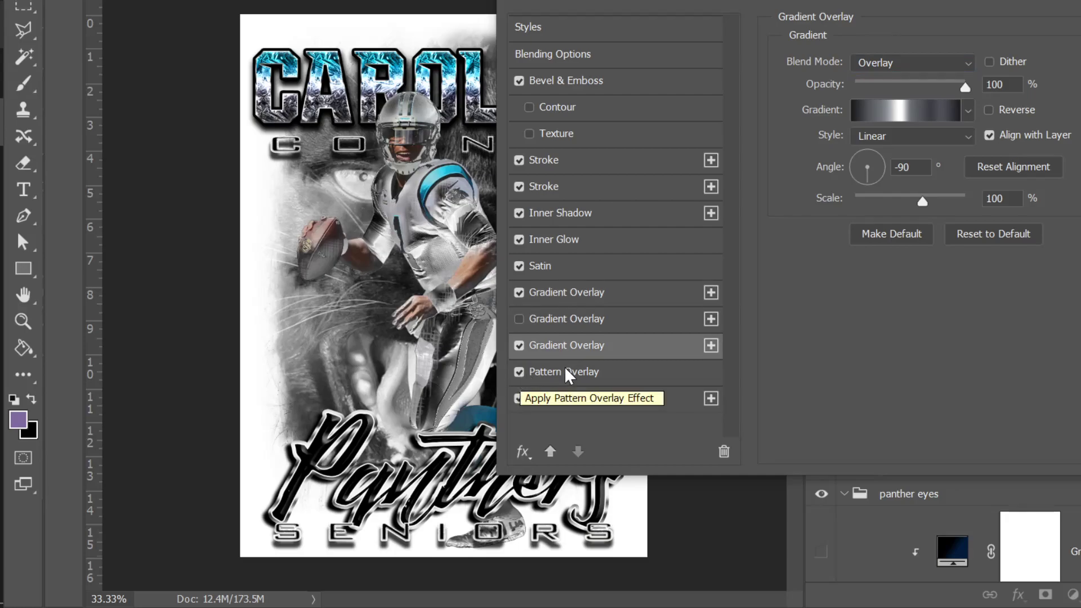
pyautogui.moveTo(619, 2); pyautogui.dragTo(326, 0)
pyautogui.click(892, 5)
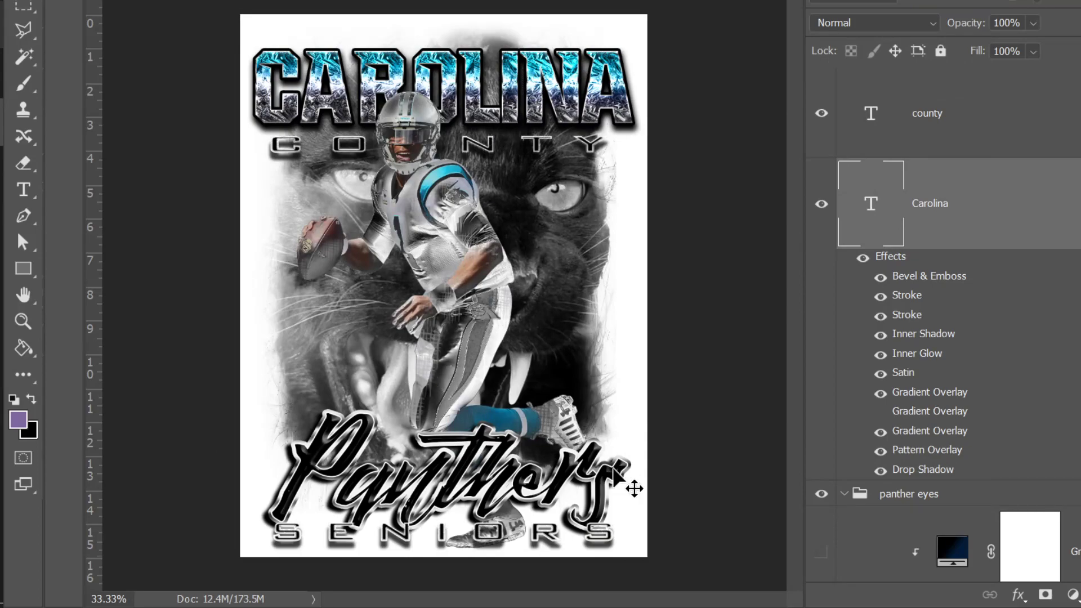
# Step: Recolor the Panthers text's middle Stroke to the dark teal 19556f sampled from the player's sock, and apply the layer style
pyautogui.rightClick(499, 476)
pyautogui.click(541, 487)
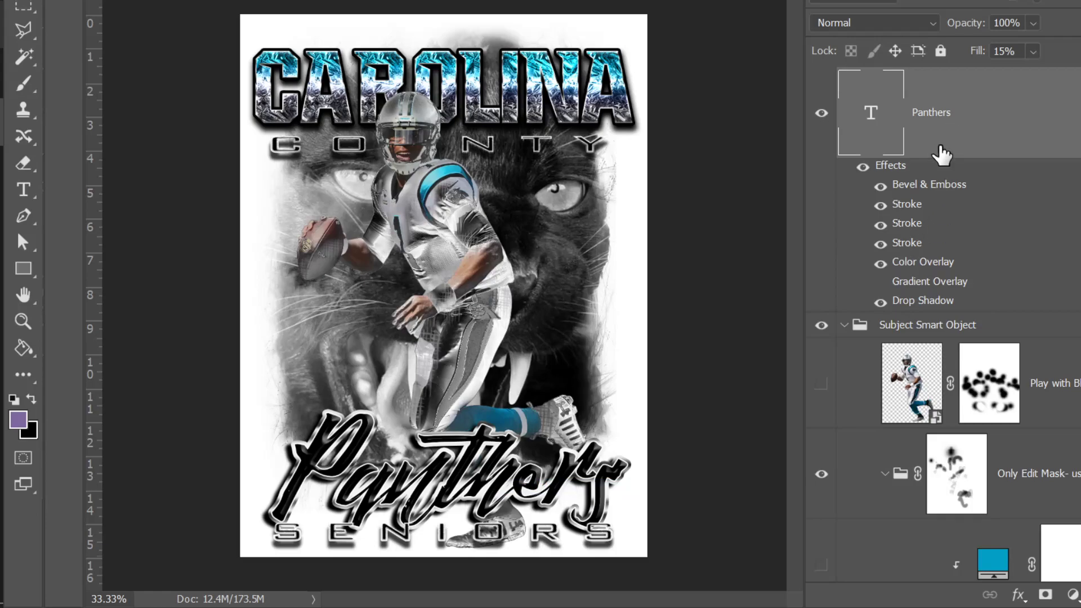
pyautogui.doubleClick(909, 228)
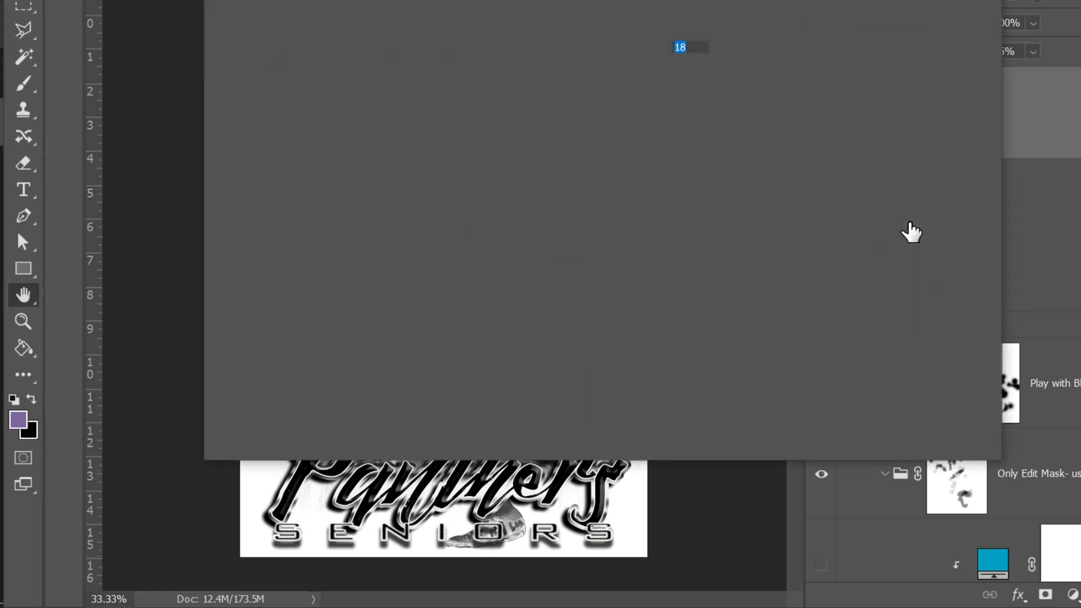
pyautogui.moveTo(450, 3); pyautogui.dragTo(843, 2)
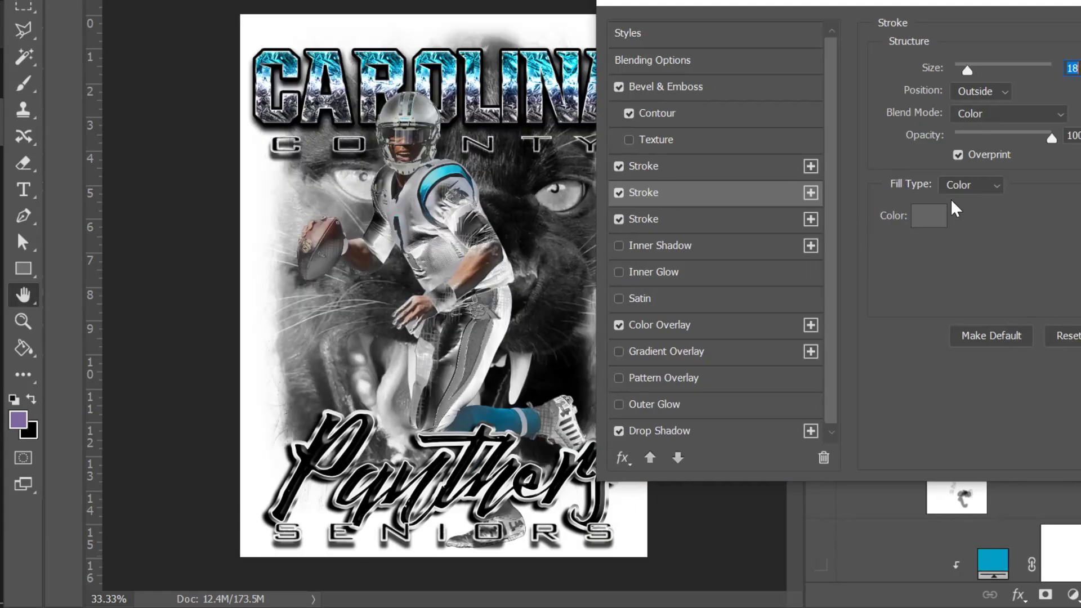
pyautogui.click(937, 220)
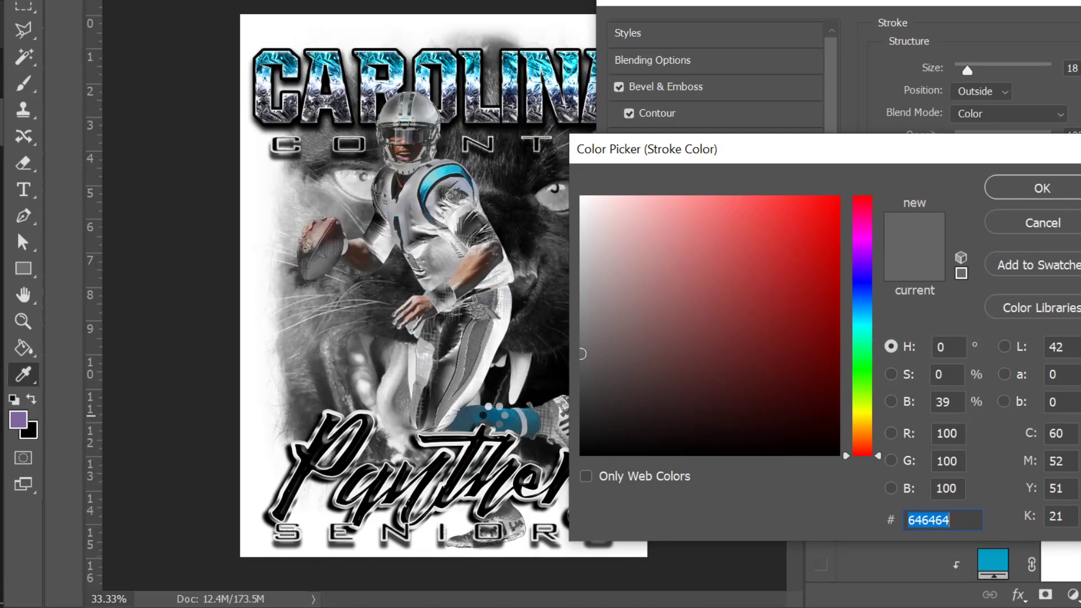
pyautogui.click(495, 413)
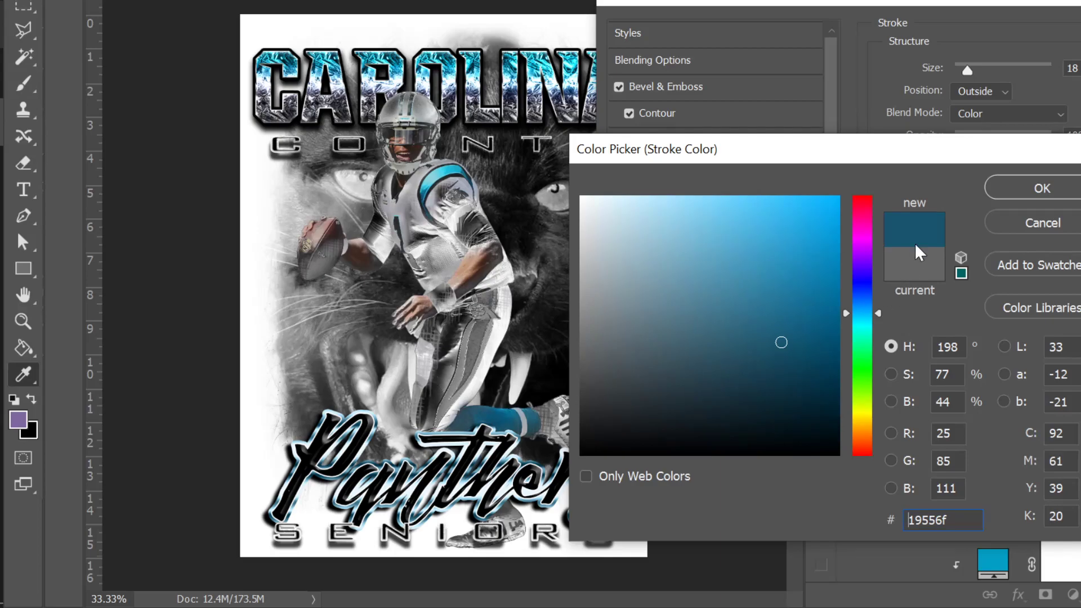
pyautogui.click(1018, 186)
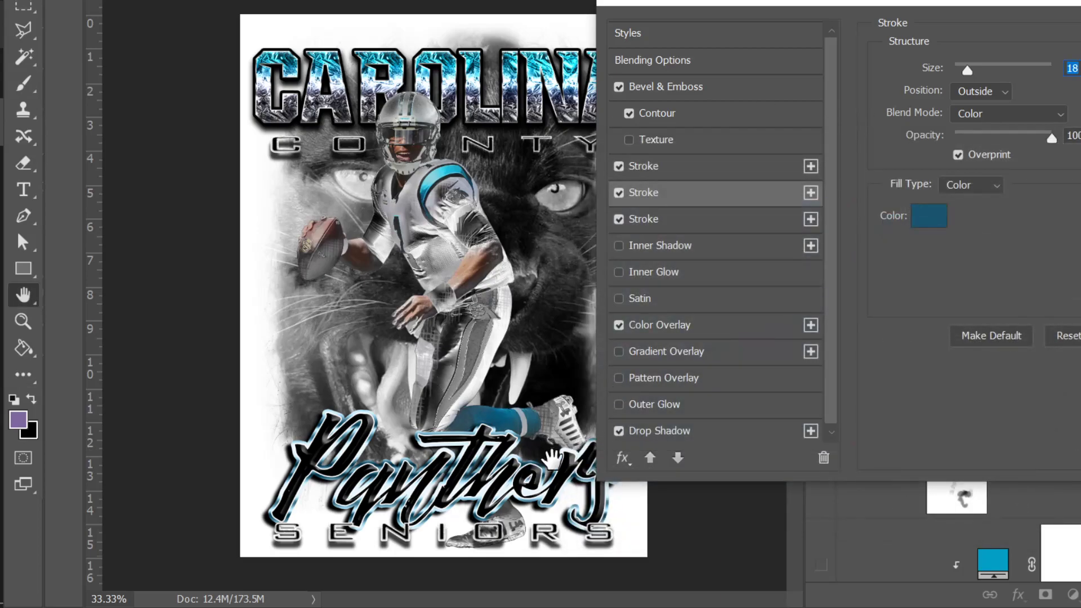
pyautogui.moveTo(872, 1); pyautogui.dragTo(389, 33)
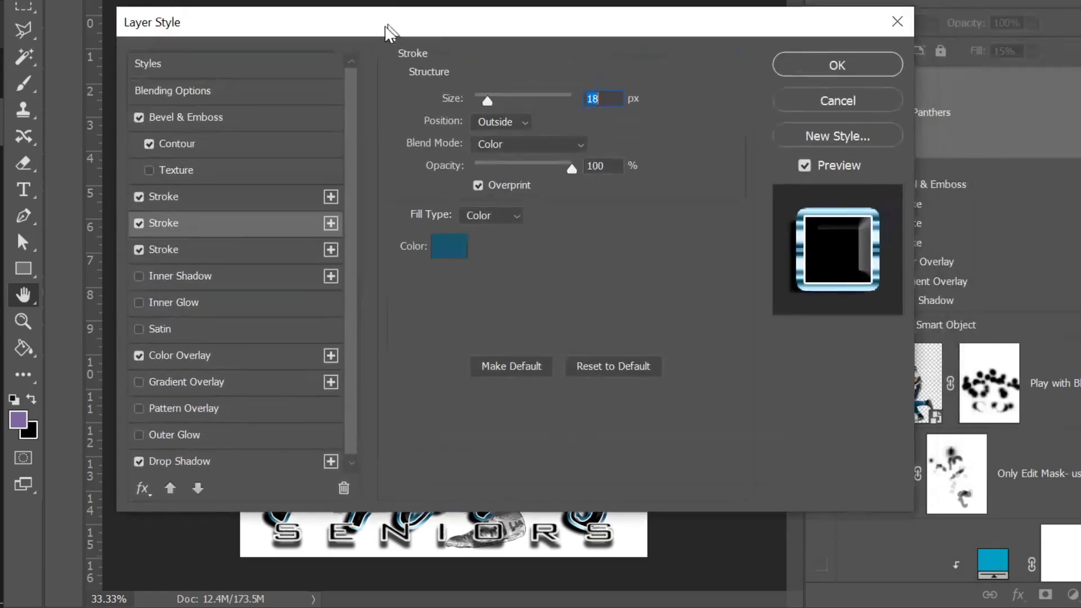
pyautogui.click(825, 77)
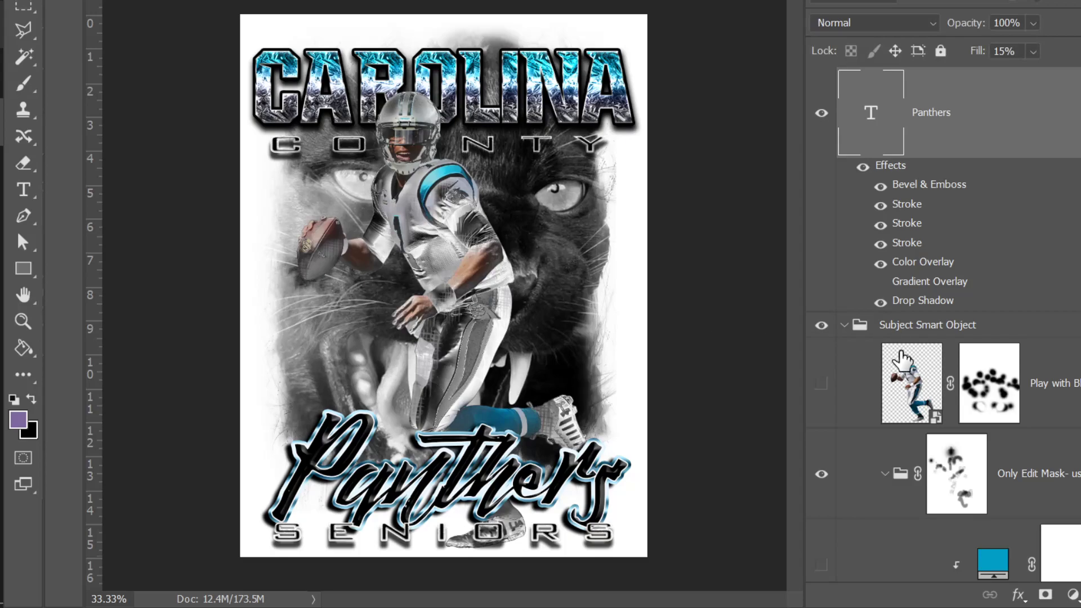
# Step: Compare the player with the Only Edit Mask group's layer mask disabled and enabled
pyautogui.scroll(-4, 897, 362)
pyautogui.click(965, 312)
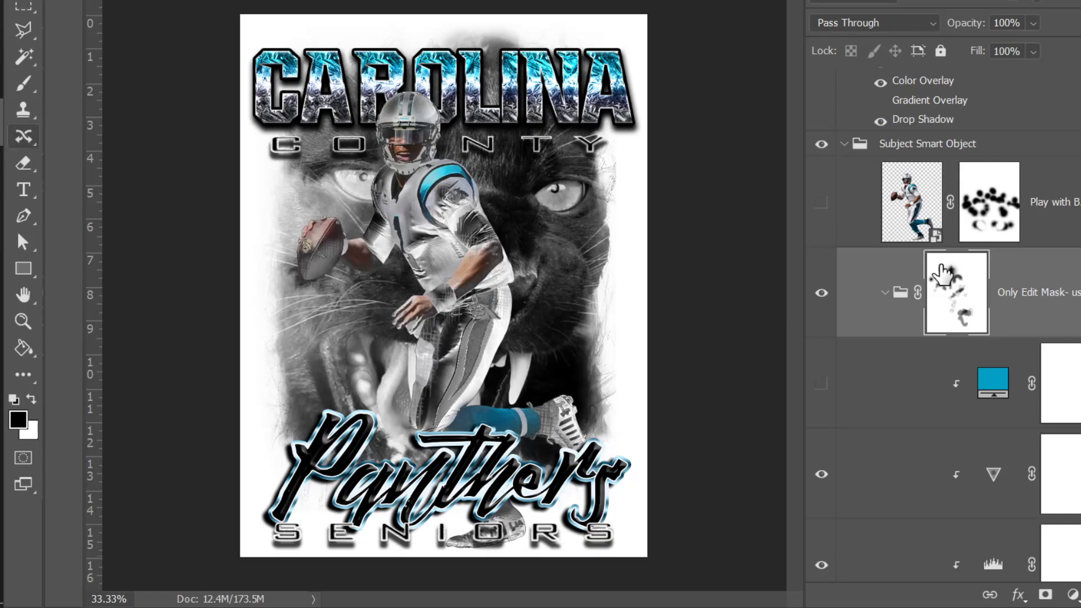
pyautogui.rightClick(957, 271)
pyautogui.click(977, 283)
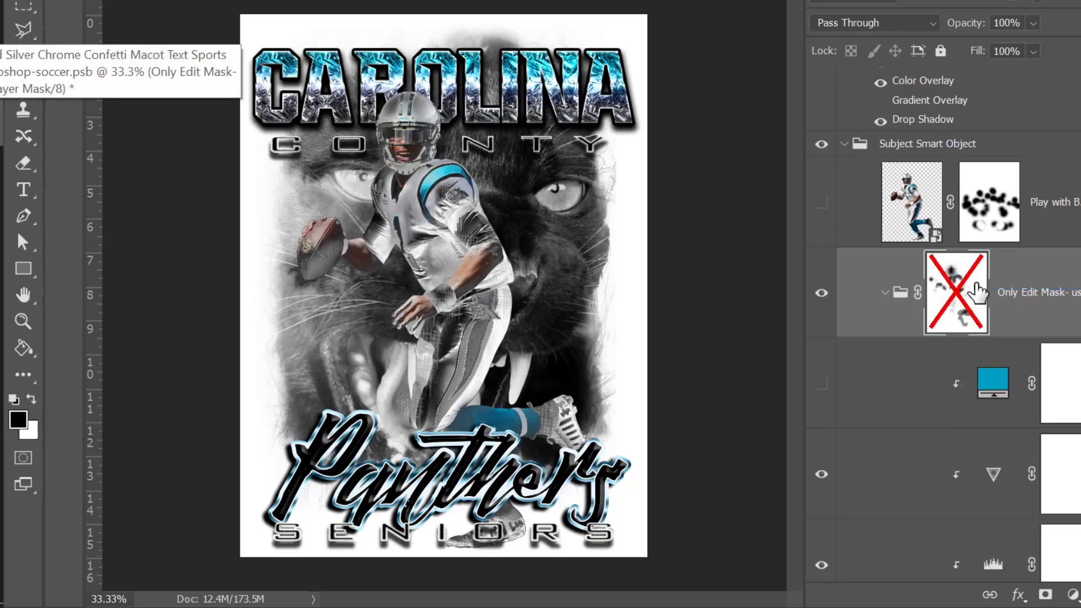
pyautogui.rightClick(957, 299)
pyautogui.click(975, 314)
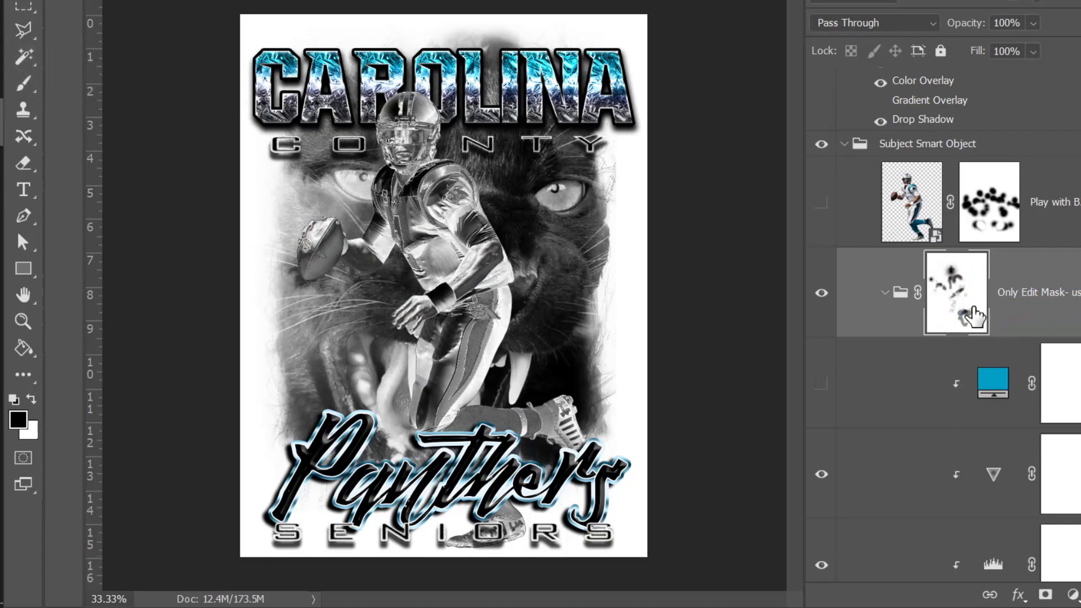
# Step: Ready the Brush tool in white for the Only Edit Mask group's mask, look through the brush presets, and restore the default colors
pyautogui.click(23, 83)
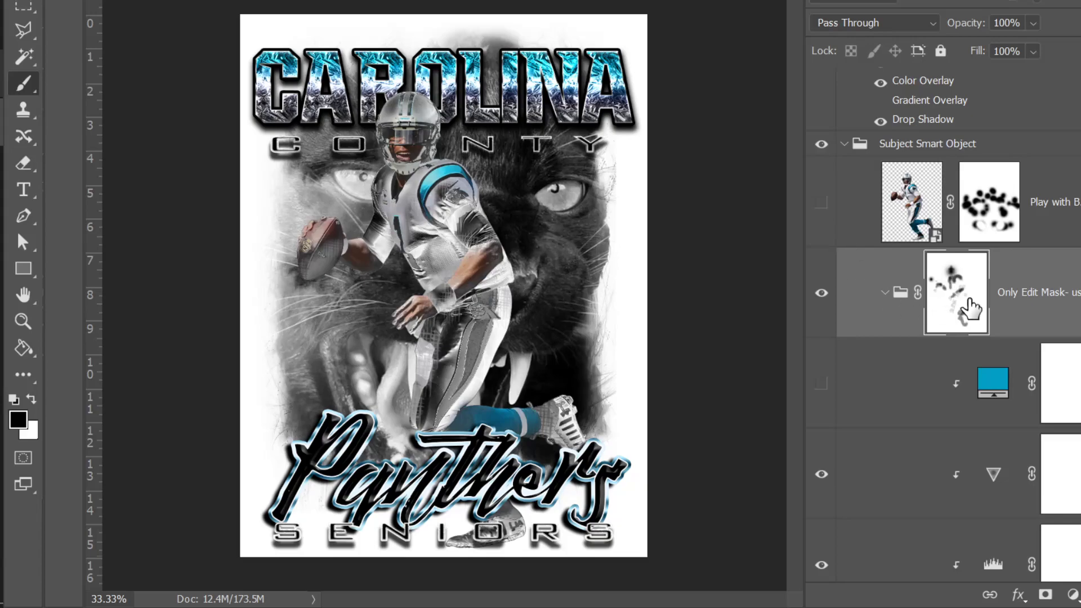
pyautogui.click(31, 402)
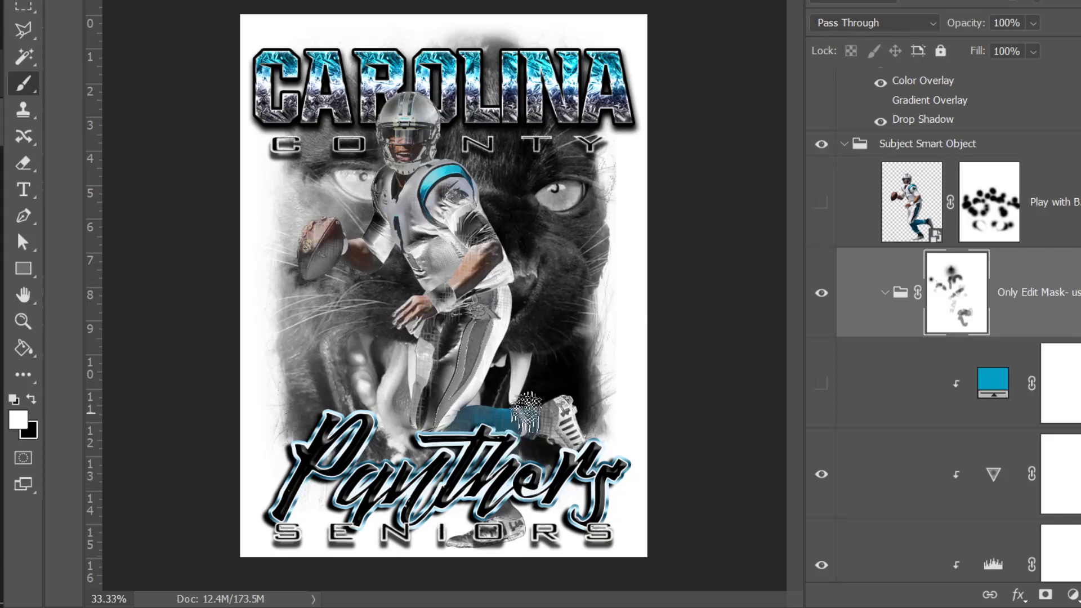
pyautogui.hotkey('ctrl', '+')
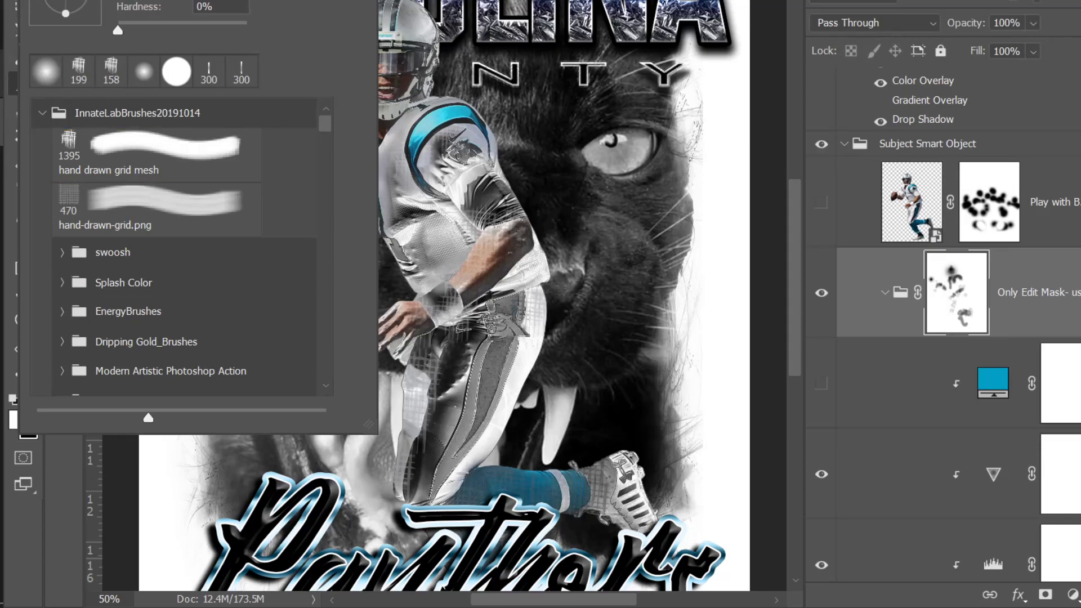
pyautogui.click(105, 247)
pyautogui.press('d')
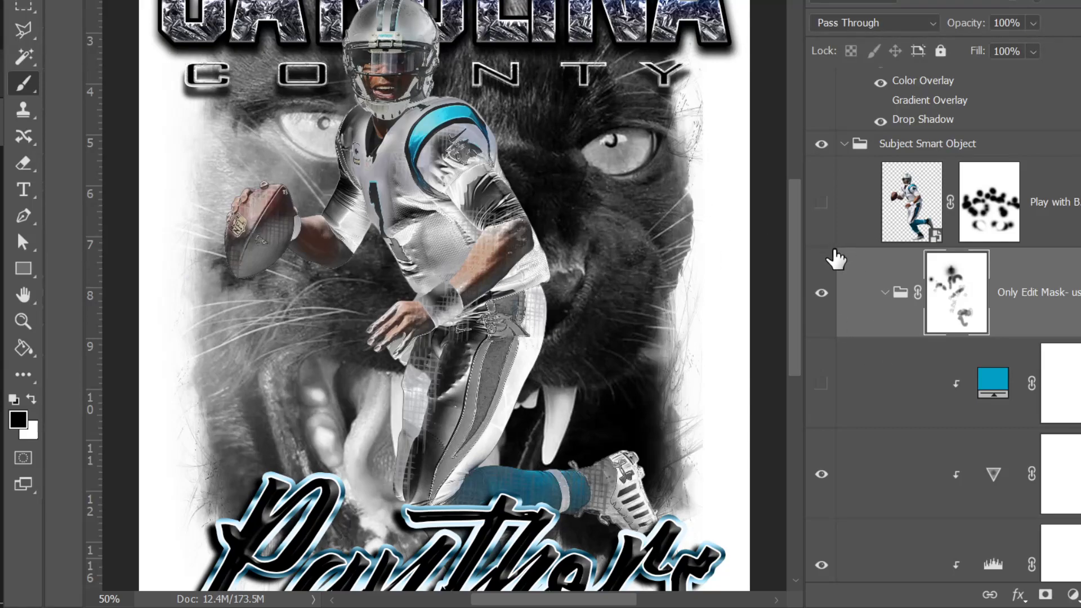
pyautogui.hotkey('ctrl', '-')
pyautogui.hotkey('ctrl', '-')
pyautogui.hotkey('ctrl', '+')
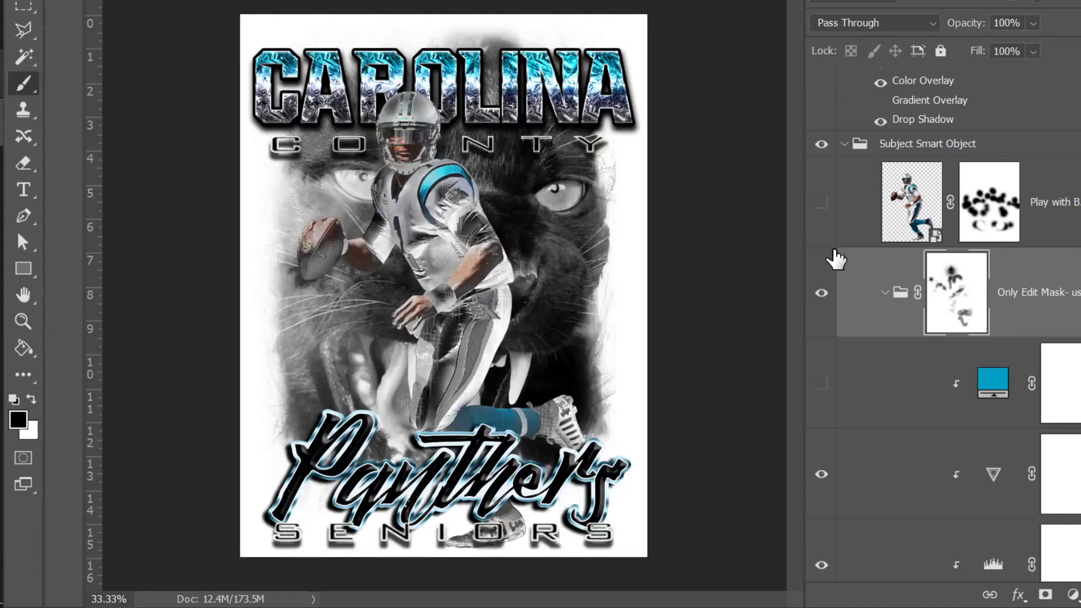
# Step: Save the poster as Large Document Format under the file name ending in "Photoshop-cam newton", with Maximize Compatibility on
pyautogui.scroll(3, 849, 150)
pyautogui.click(847, 152)
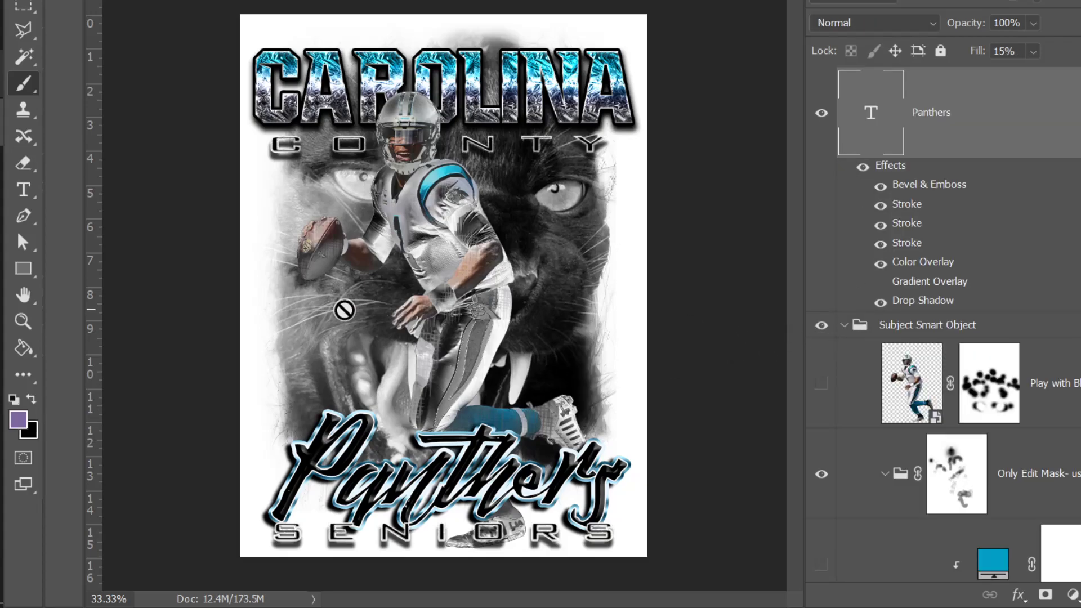
pyautogui.click(42, 0)
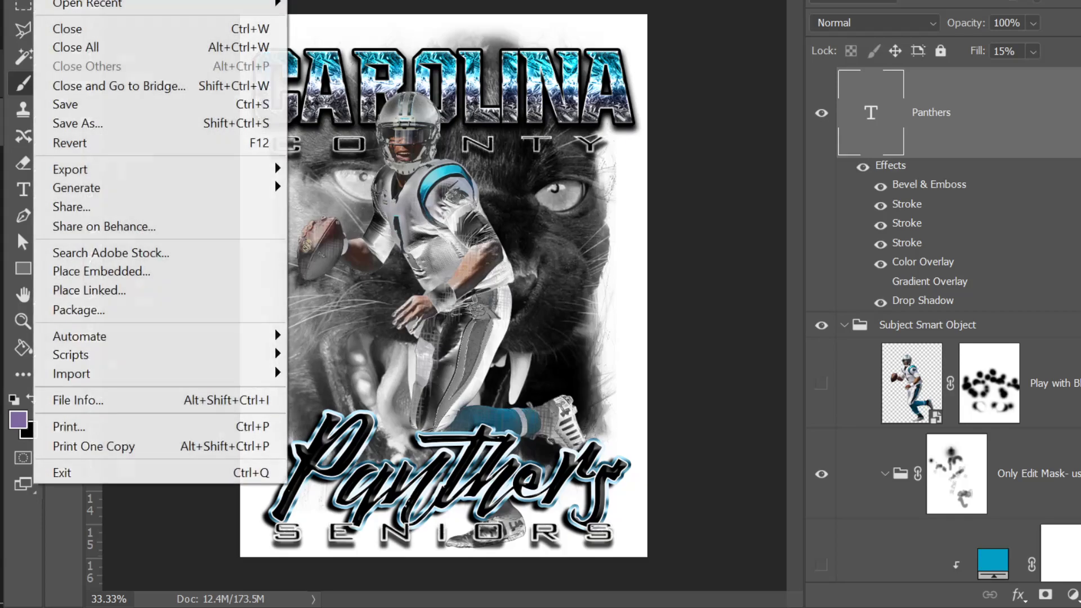
pyautogui.click(116, 112)
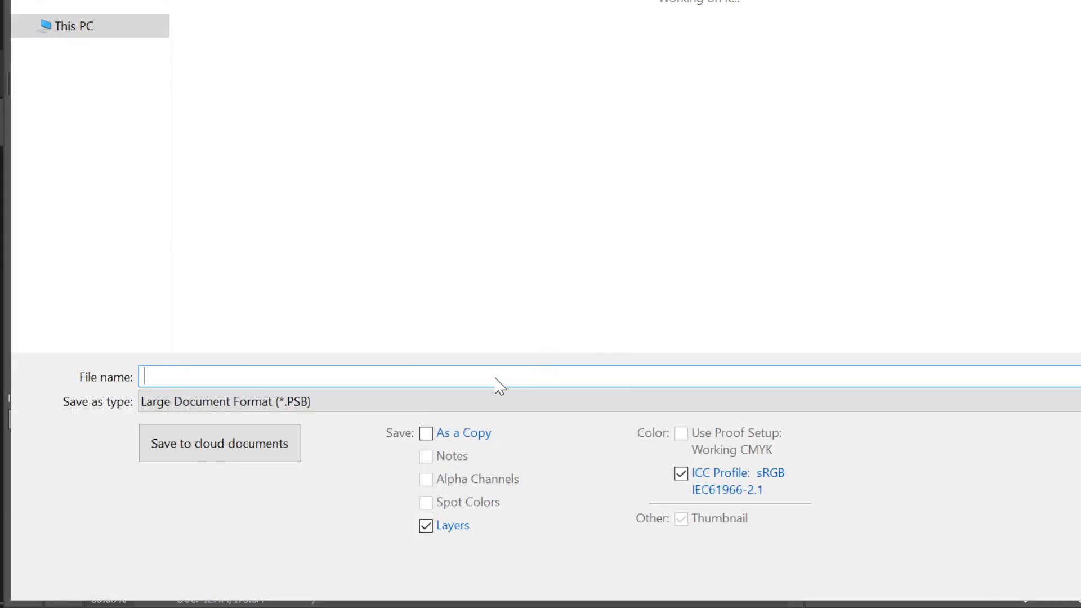
pyautogui.click(576, 377)
pyautogui.doubleClick(576, 377)
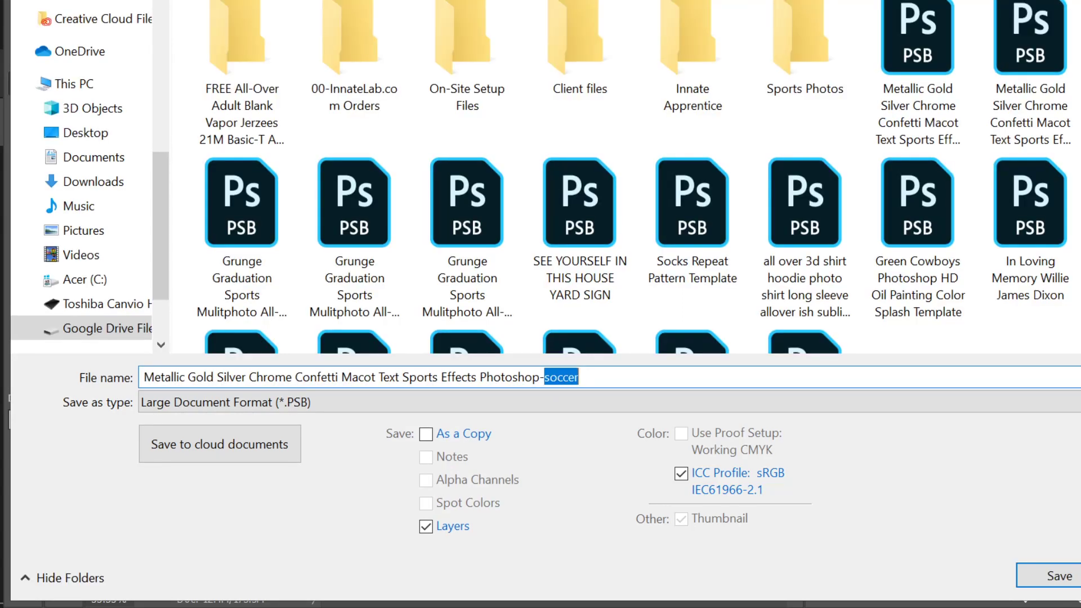
pyautogui.write('cam newton')
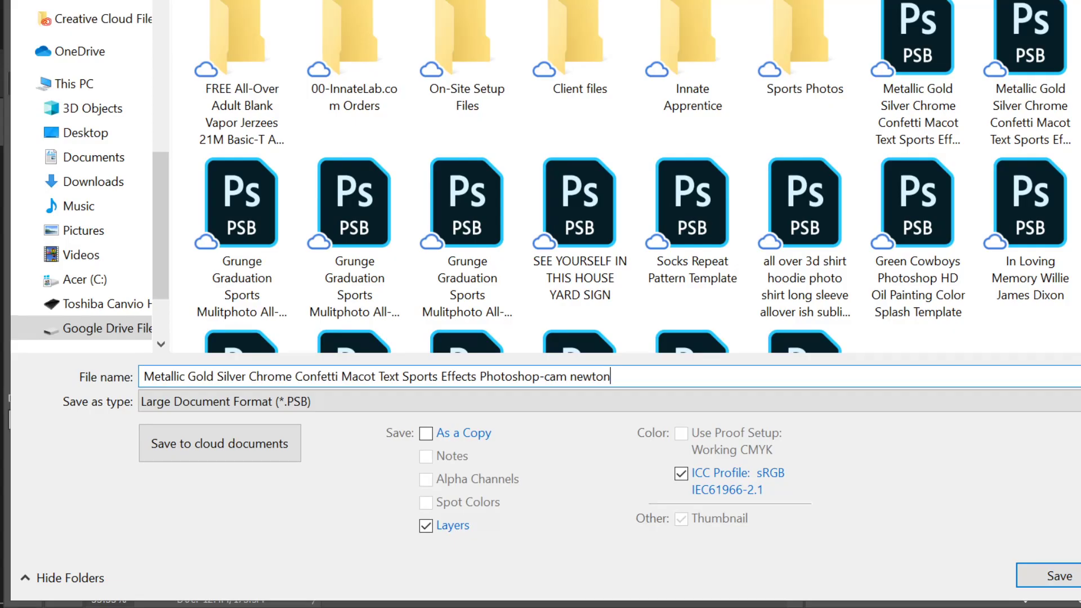
pyautogui.press('Return')
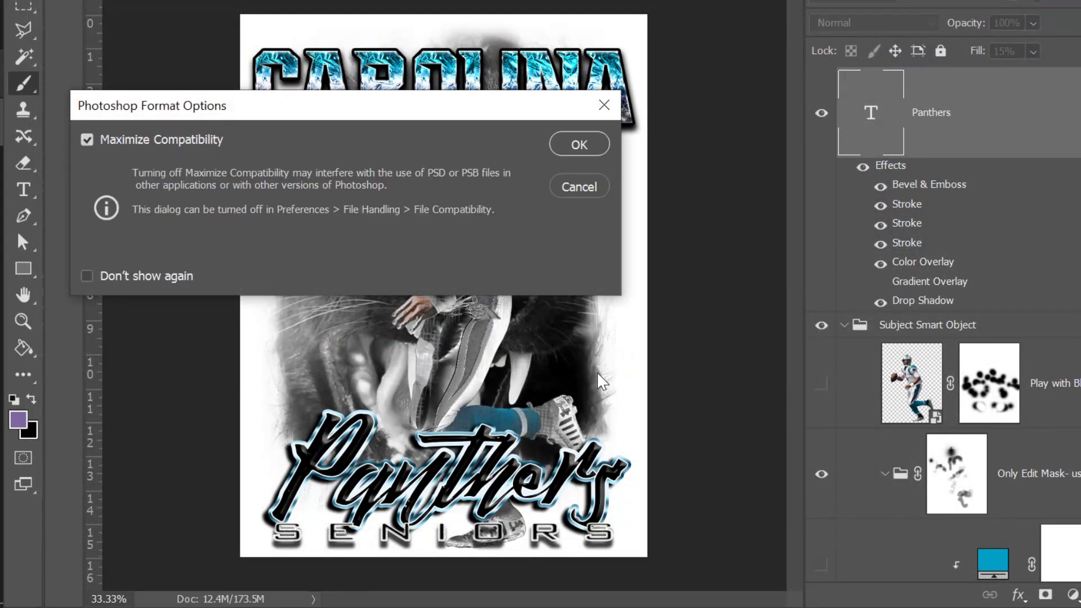
pyautogui.press('Return')
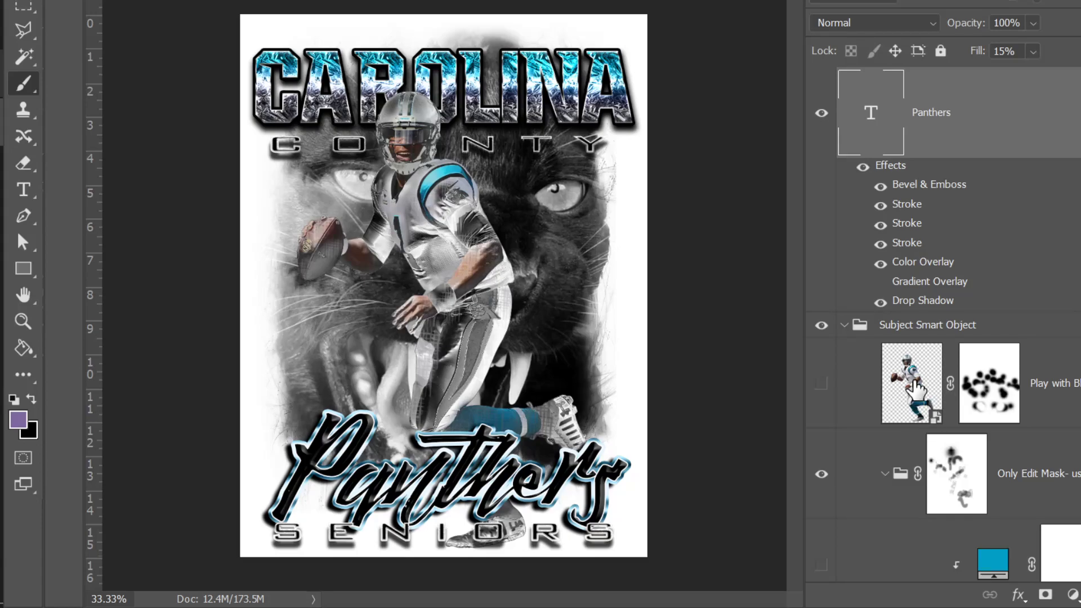
# Step: In the player smart object, hide the Panthers player, show the low-quality Jaguars player, save it, and inspect the poster
pyautogui.doubleClick(916, 385)
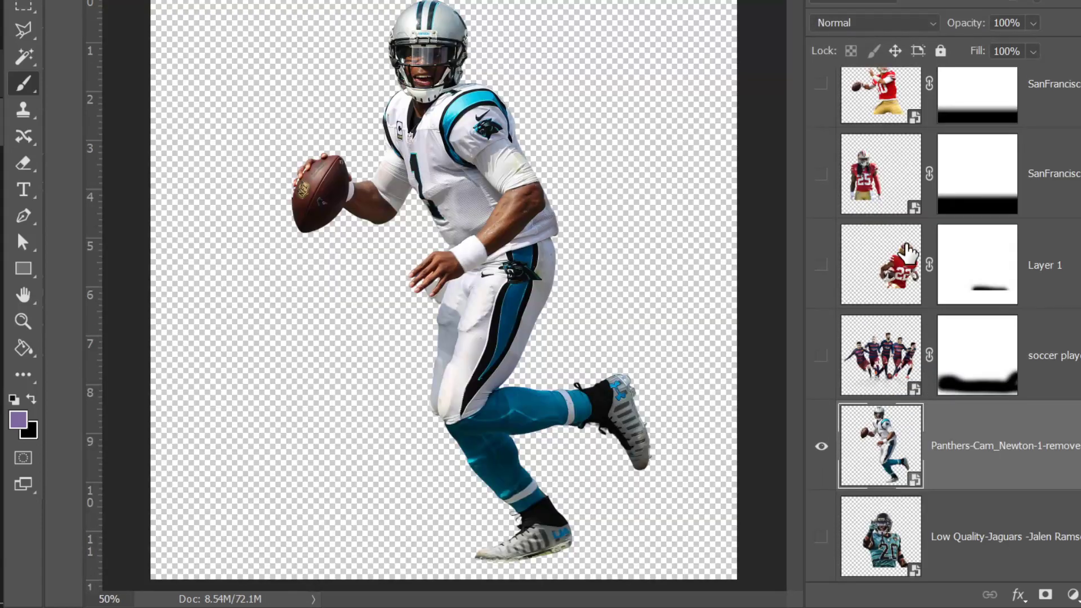
pyautogui.click(821, 448)
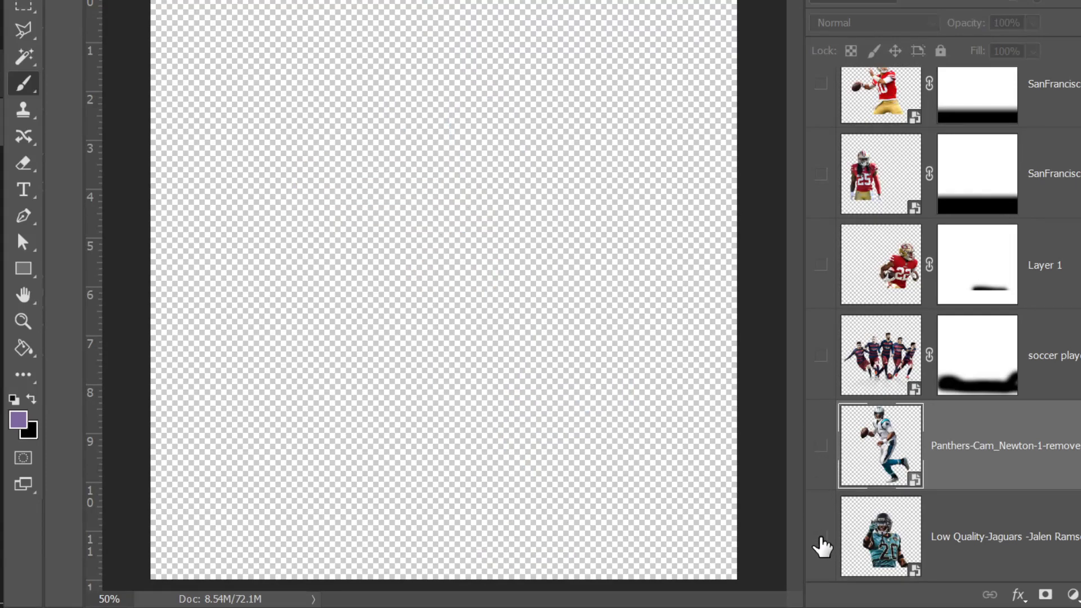
pyautogui.click(820, 536)
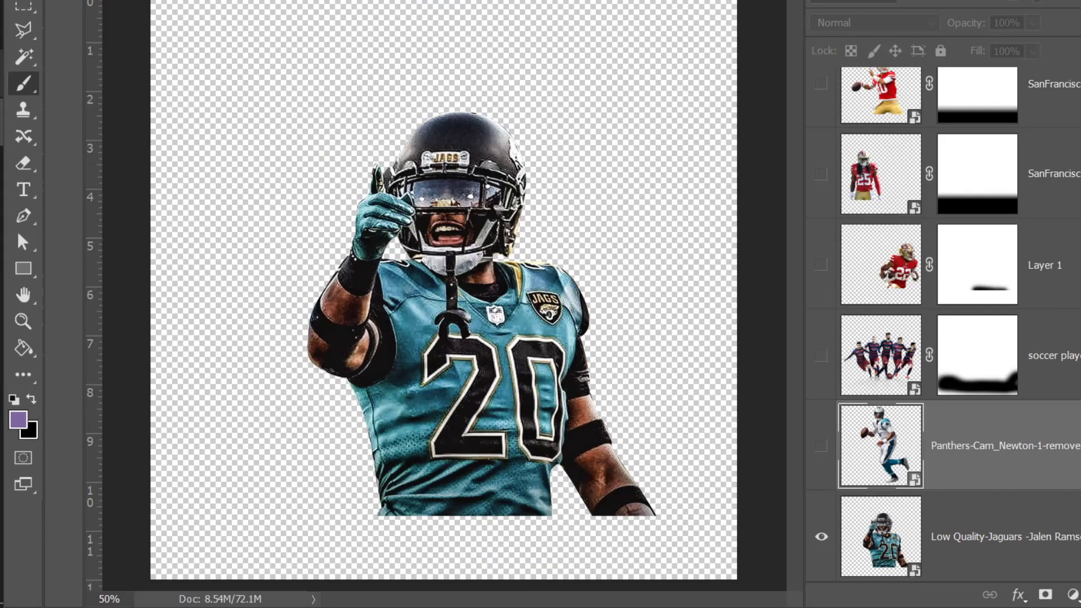
pyautogui.hotkey('ctrl', 'w')
pyautogui.click(584, 181)
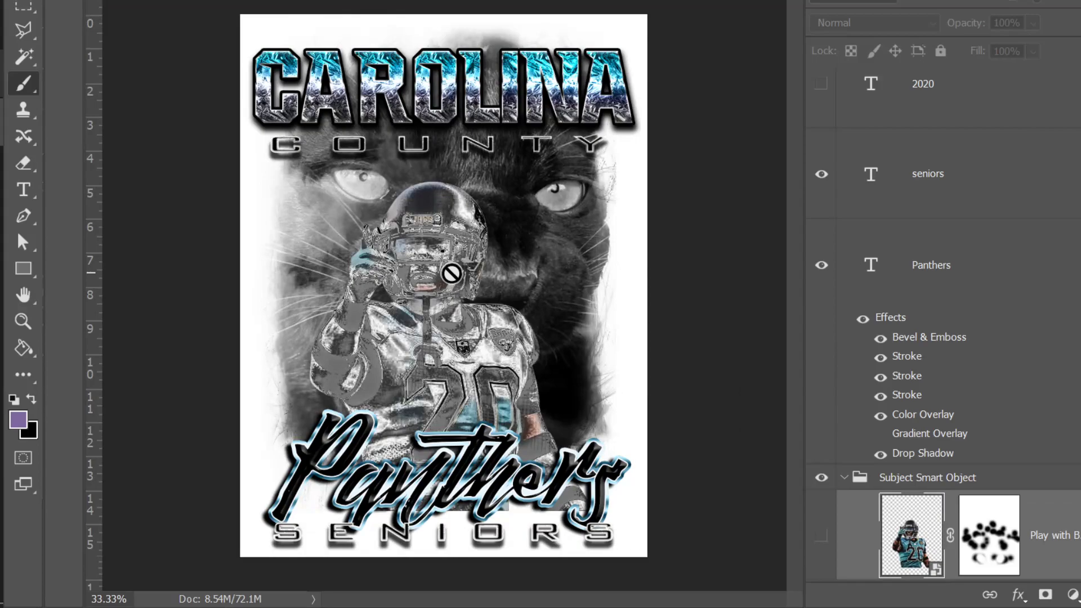
pyautogui.scroll(2, 451, 273)
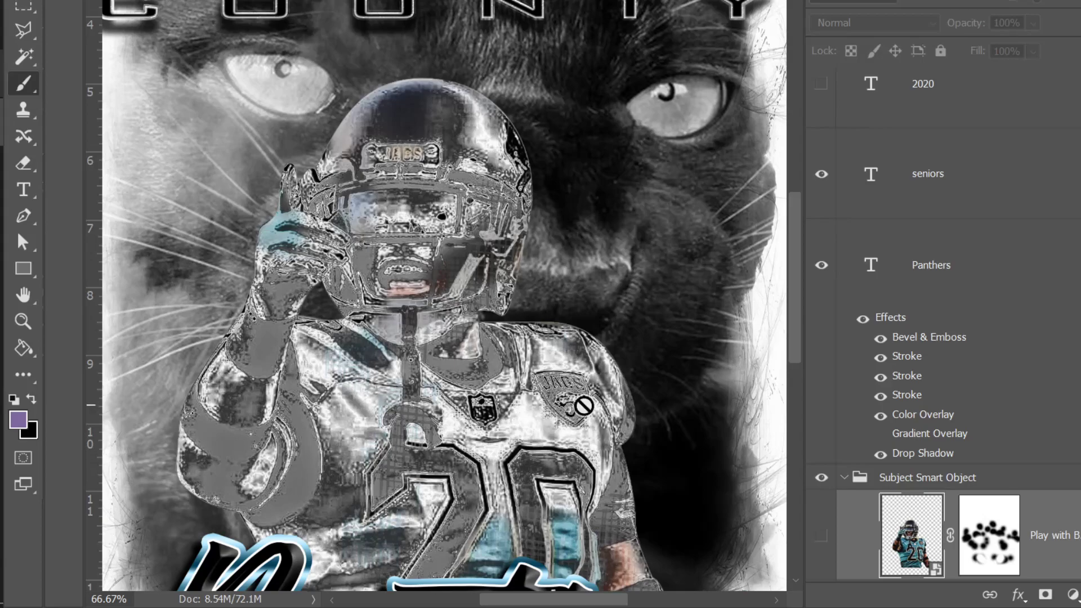
pyautogui.hotkey('ctrl', '-')
pyautogui.hotkey('ctrl', '-')
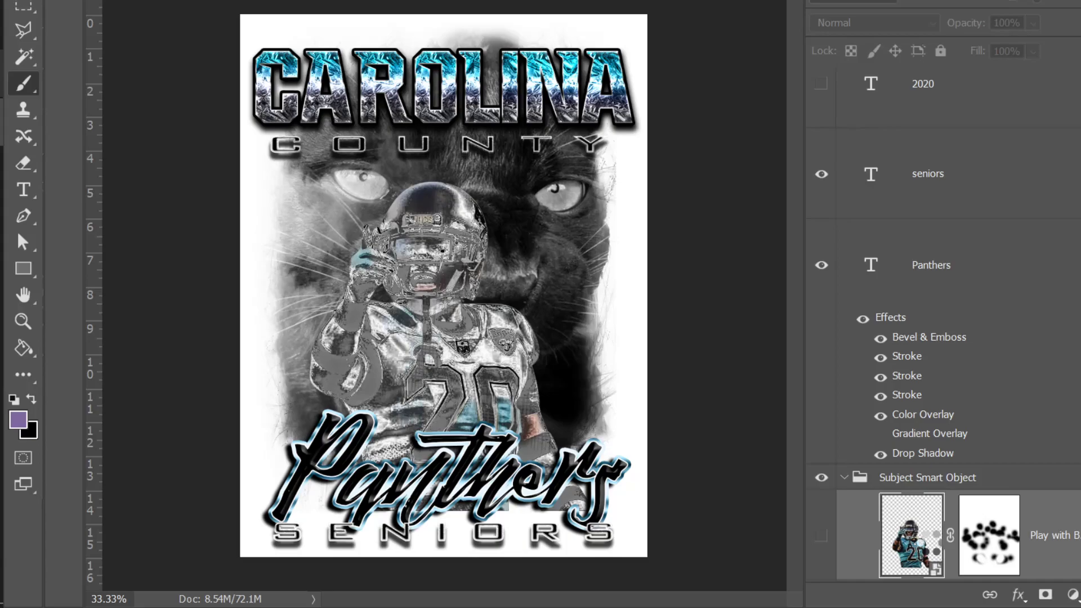
# Step: In the player smart object, hide the Jaguars player, show the three 49ers player layers, and save it back to the poster
pyautogui.doubleClick(926, 541)
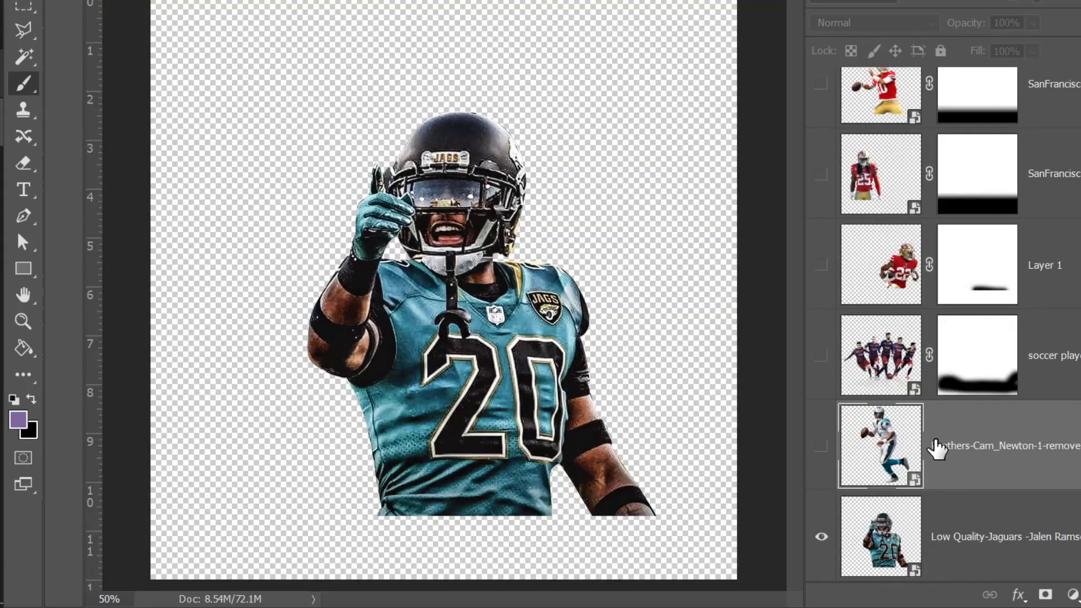
pyautogui.click(820, 546)
pyautogui.scroll(1, 929, 451)
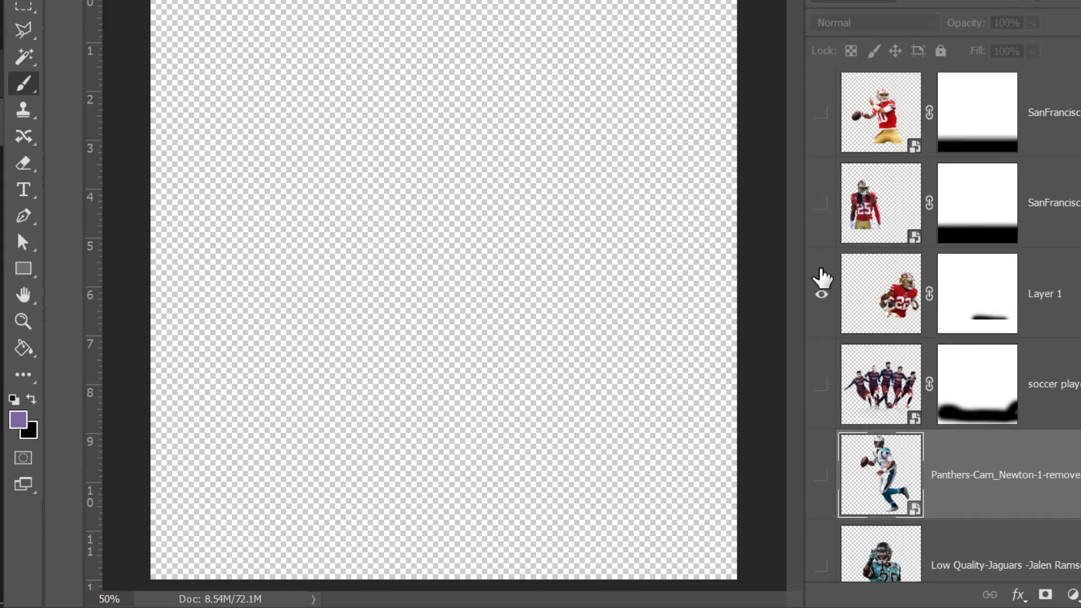
pyautogui.click(820, 289)
pyautogui.click(819, 204)
pyautogui.click(821, 116)
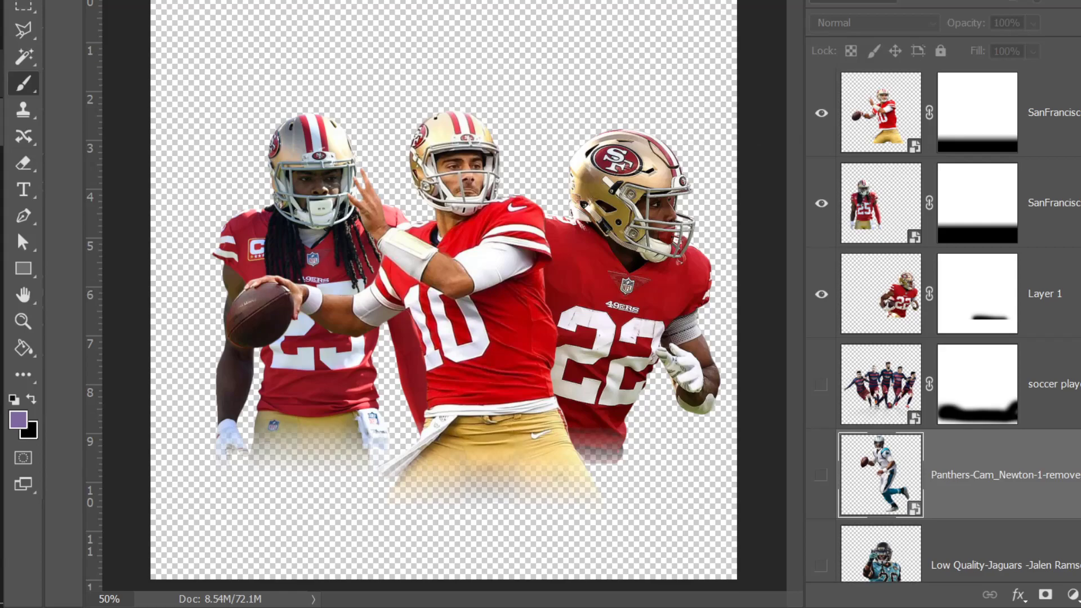
pyautogui.hotkey('ctrl', 'w')
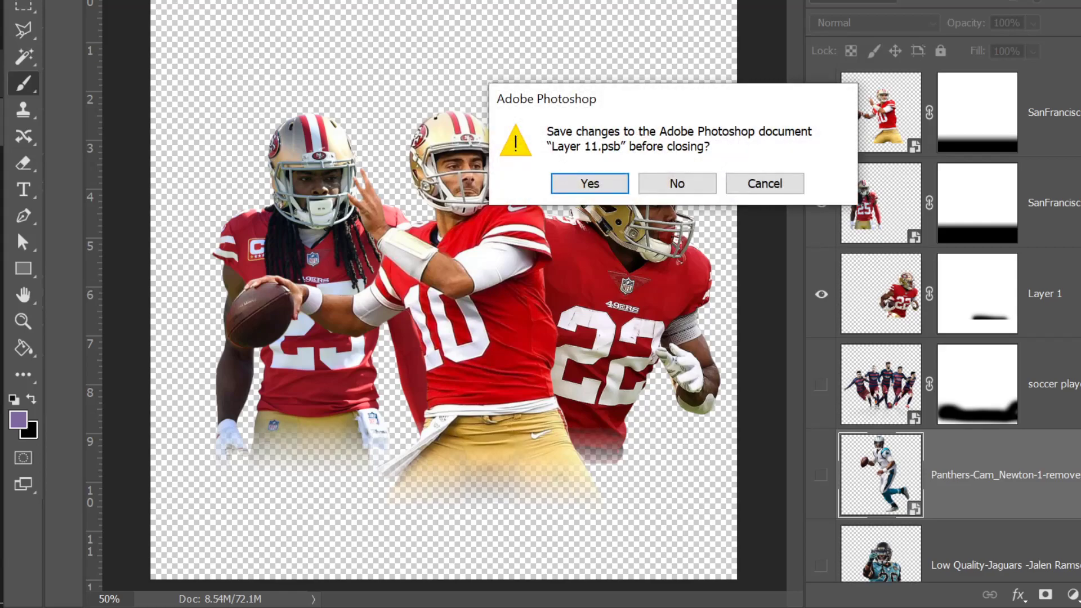
pyautogui.click(609, 183)
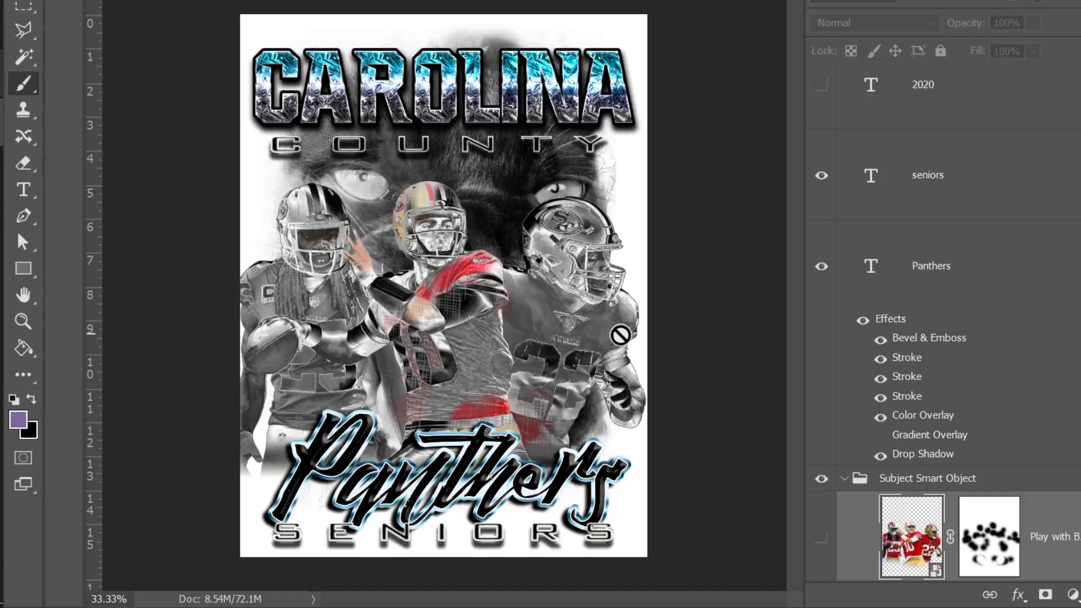
pyautogui.scroll(-2, 1042, 445)
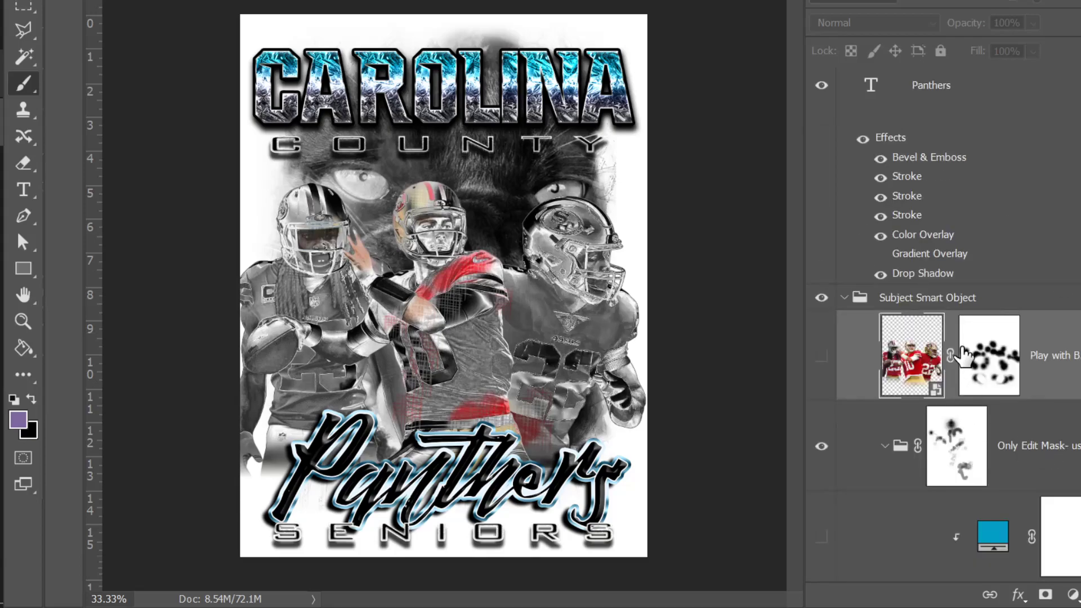
pyautogui.click(953, 309)
pyautogui.click(984, 365)
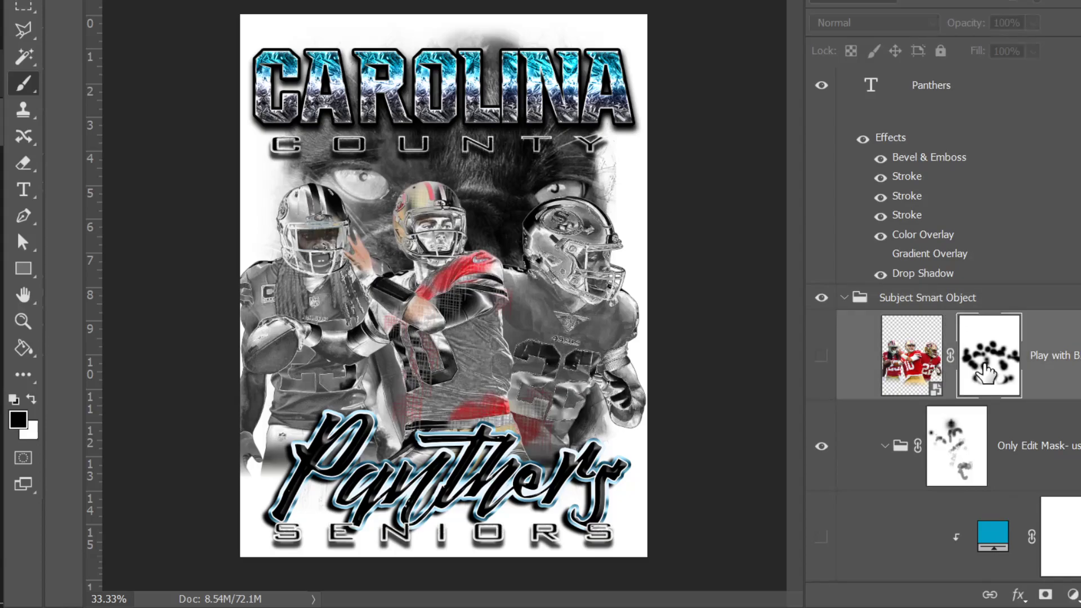
pyautogui.scroll(2, 984, 368)
pyautogui.scroll(-3, 984, 374)
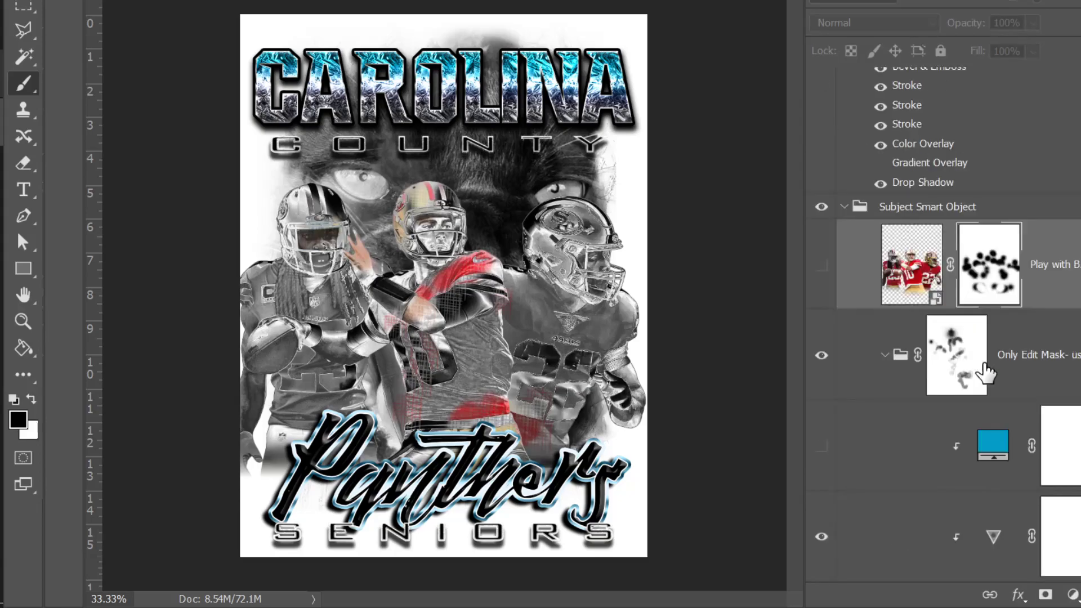
pyautogui.click(969, 372)
pyautogui.moveTo(969, 371); pyautogui.dragTo(1049, 272)
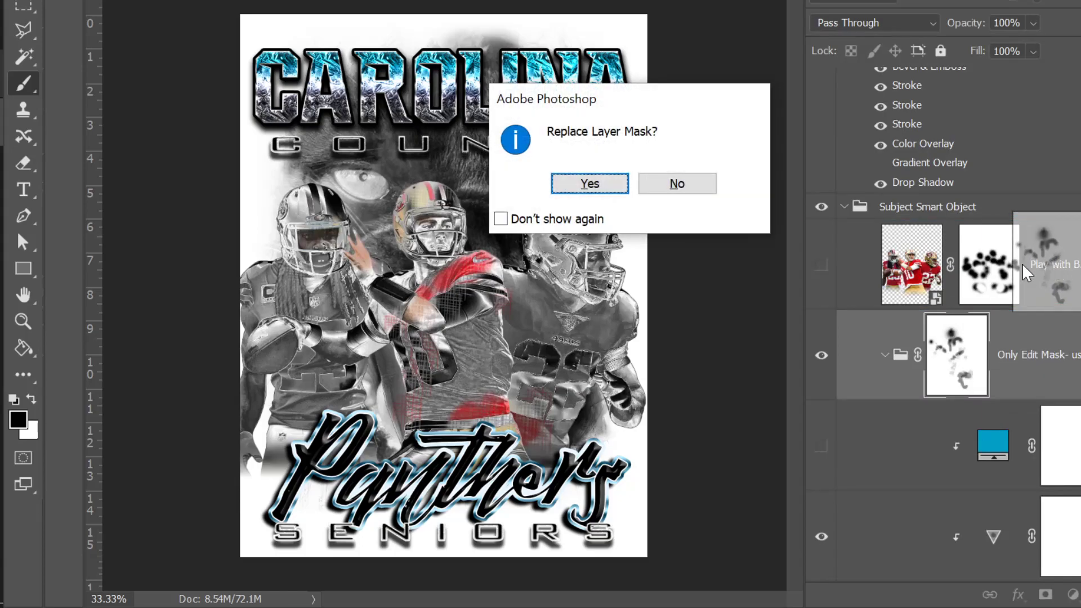
pyautogui.click(708, 188)
# Step: Replace the blue fill layer's mask with a copy of the Only Edit Mask group's layer mask
pyautogui.scroll(-5, 964, 394)
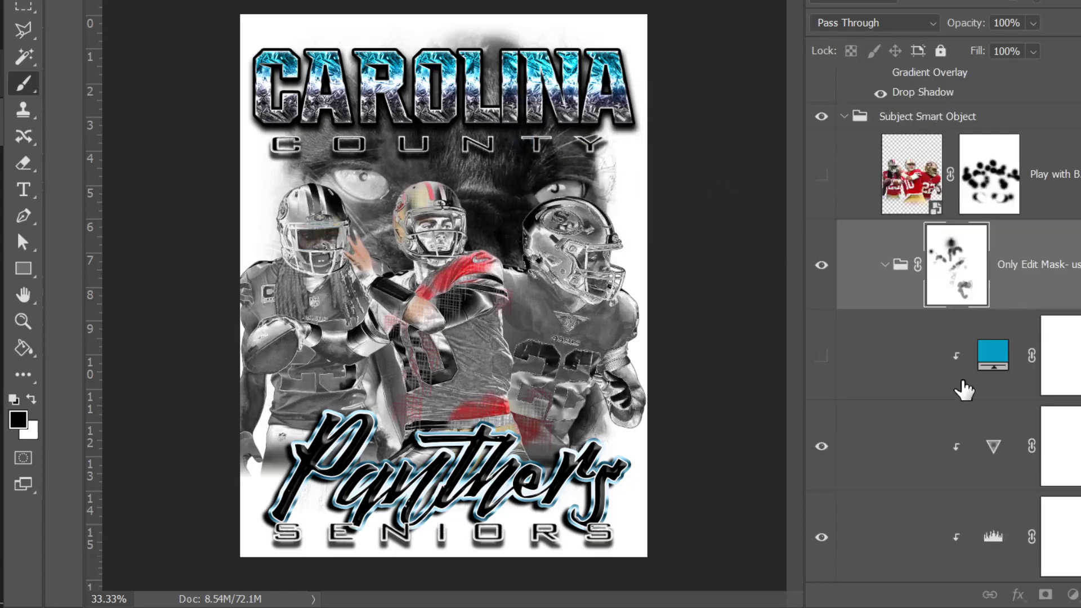
pyautogui.scroll(2, 955, 212)
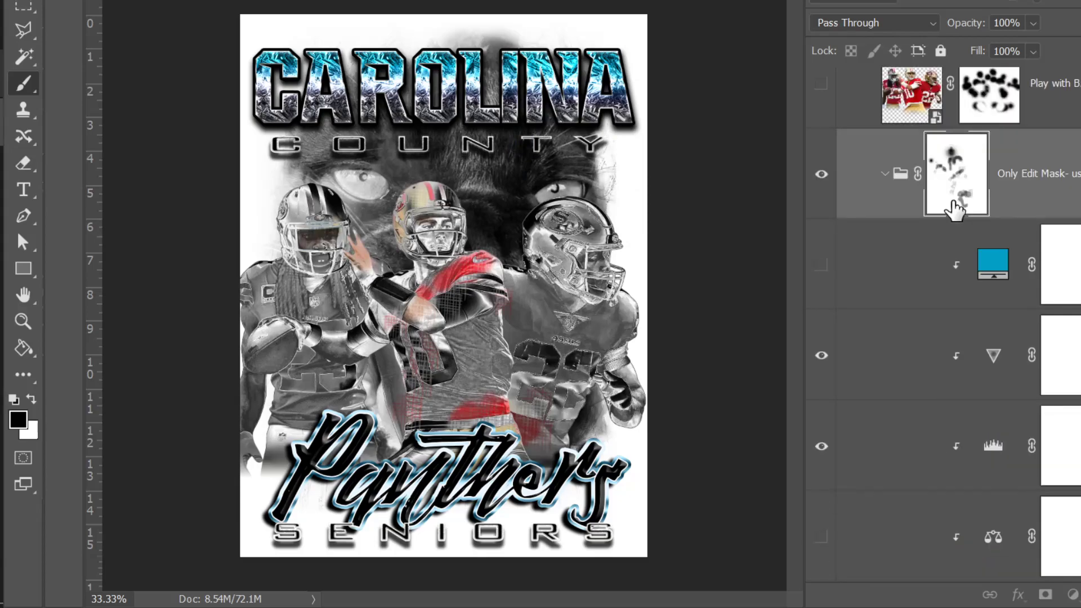
pyautogui.moveTo(964, 191); pyautogui.dragTo(1076, 276)
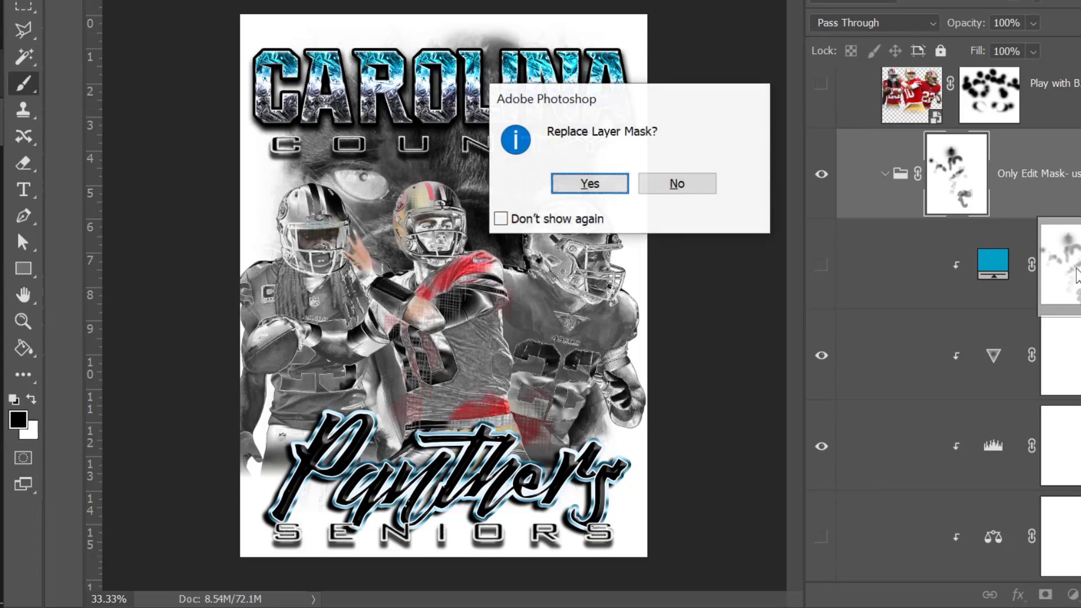
pyautogui.click(592, 186)
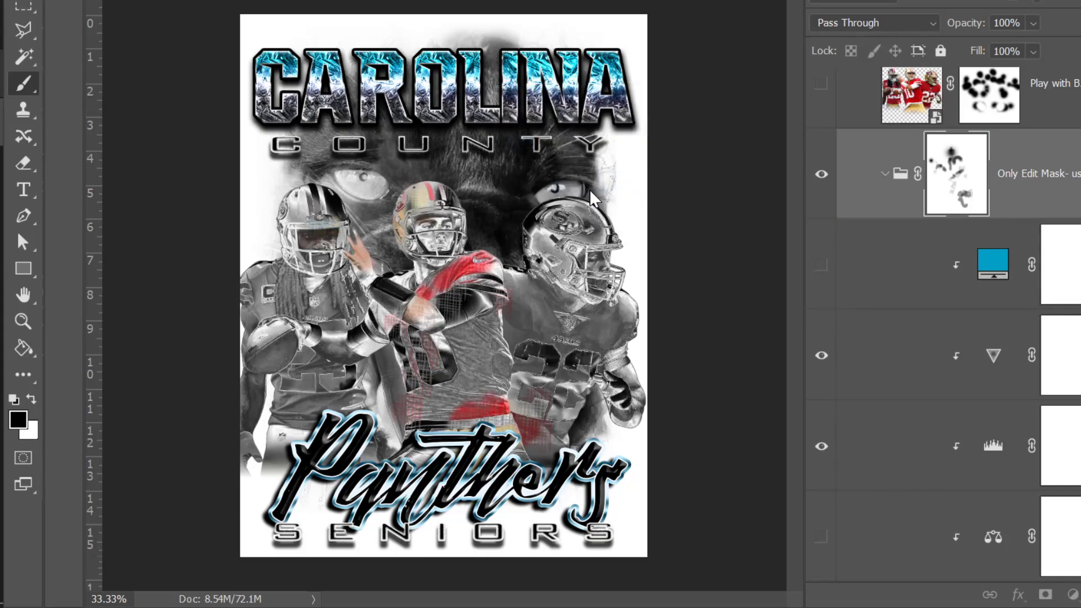
# Step: Delete the Only Edit Mask group's painted layer mask and add a blank white one in its place
pyautogui.rightClick(960, 208)
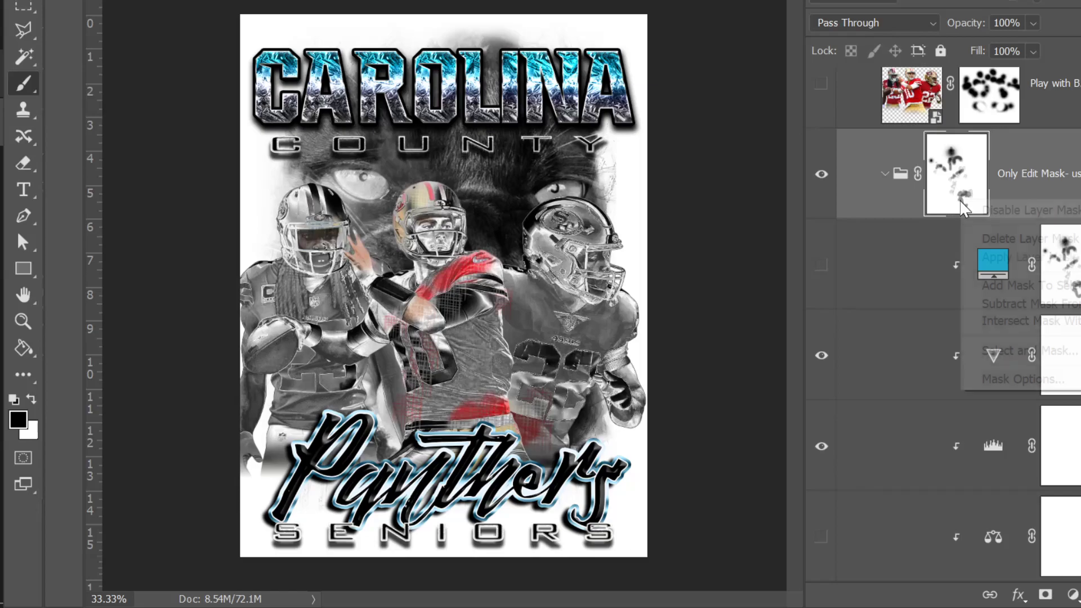
pyautogui.click(1004, 240)
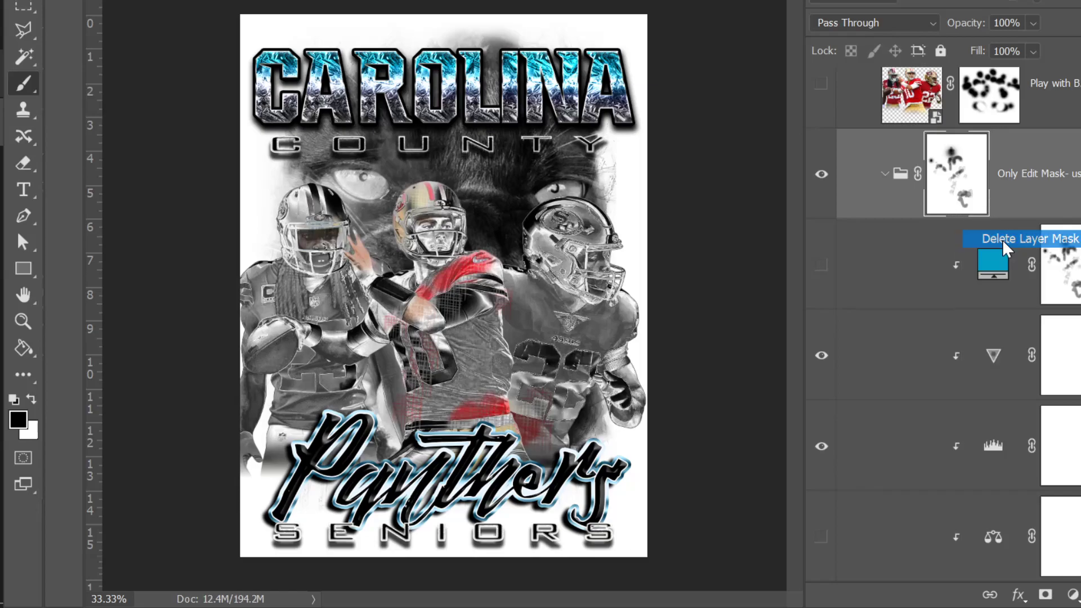
pyautogui.click(1043, 596)
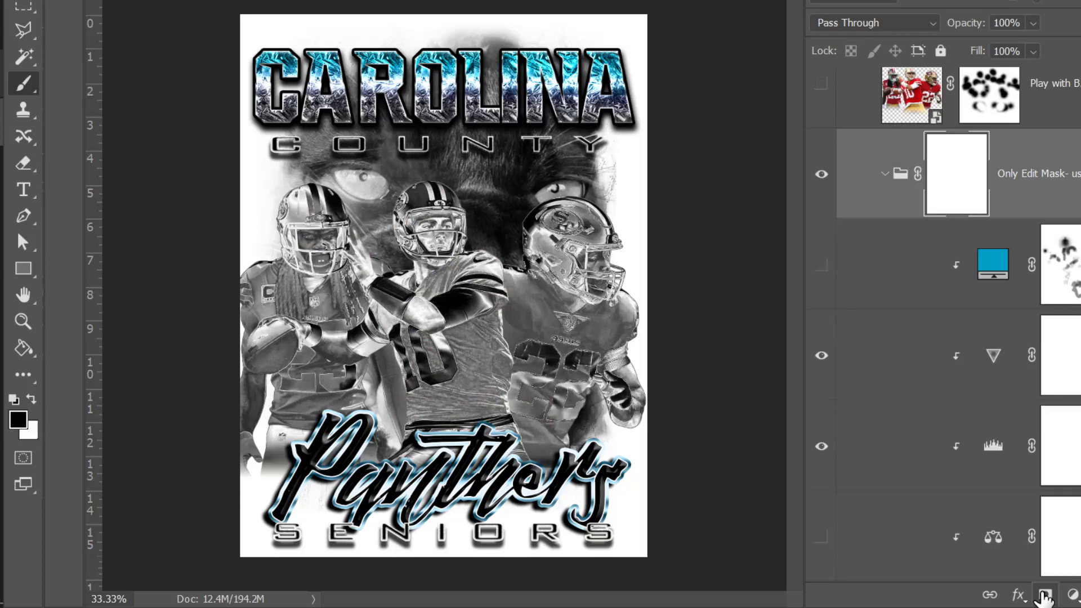
pyautogui.click(1028, 177)
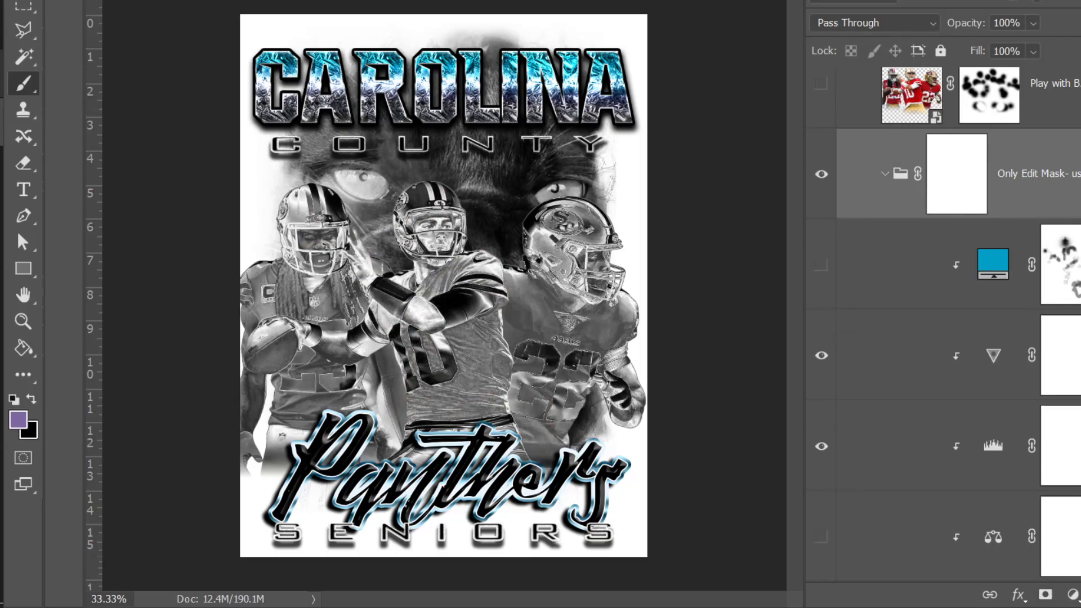
# Step: Save a separate Large Document Format copy under the file name ending in "Photoshop-49ers", with Maximize Compatibility on
pyautogui.hotkey('alt', 'f')
pyautogui.click(119, 124)
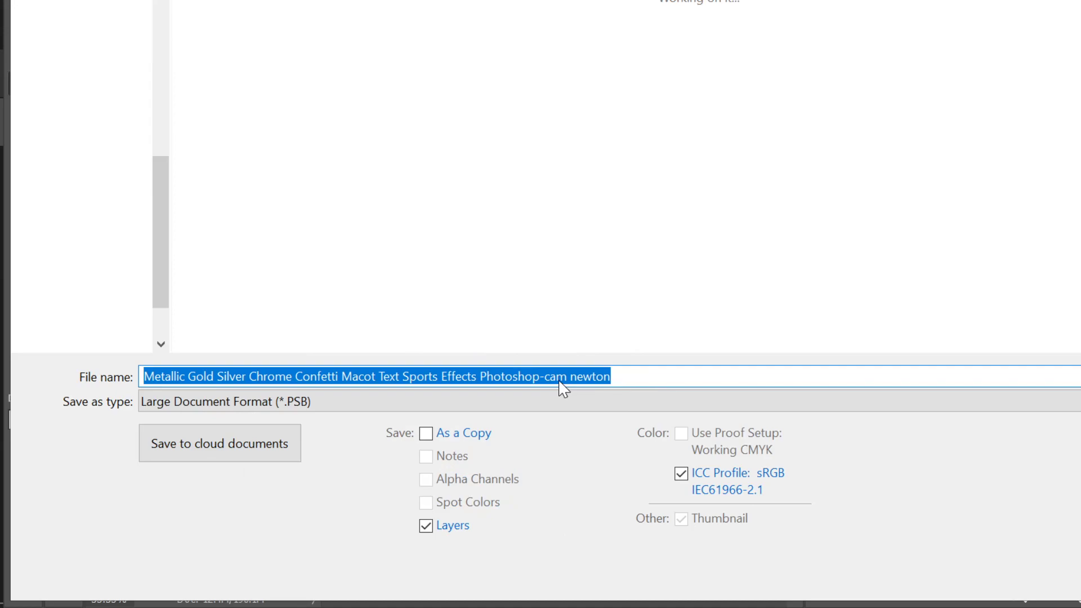
pyautogui.click(550, 377)
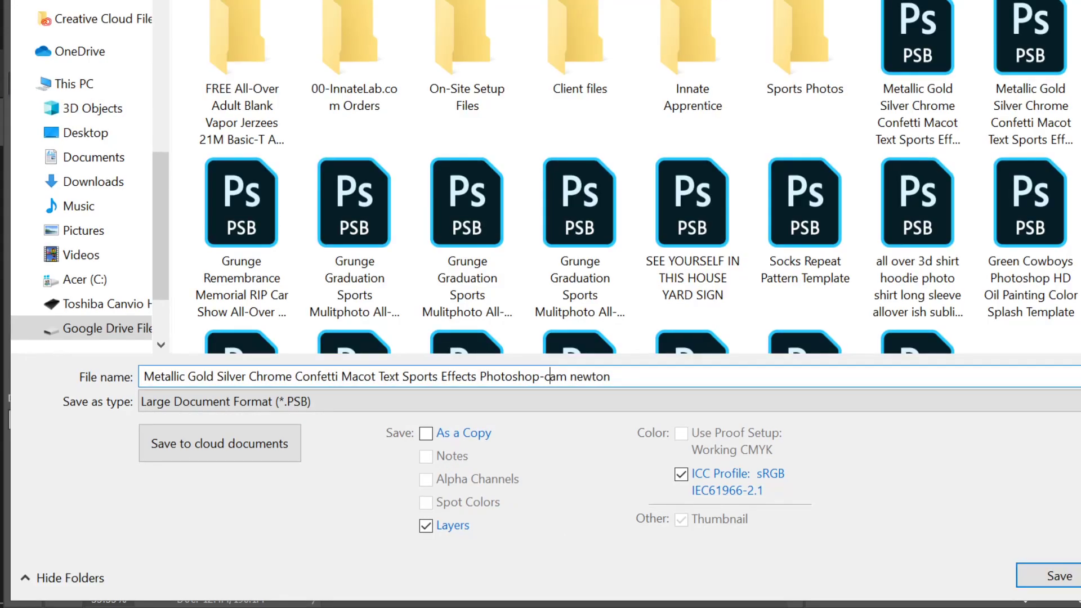
pyautogui.hotkey('shift', 'End')
pyautogui.press('BackSpace')
pyautogui.press('BackSpace')
pyautogui.write('49ers')
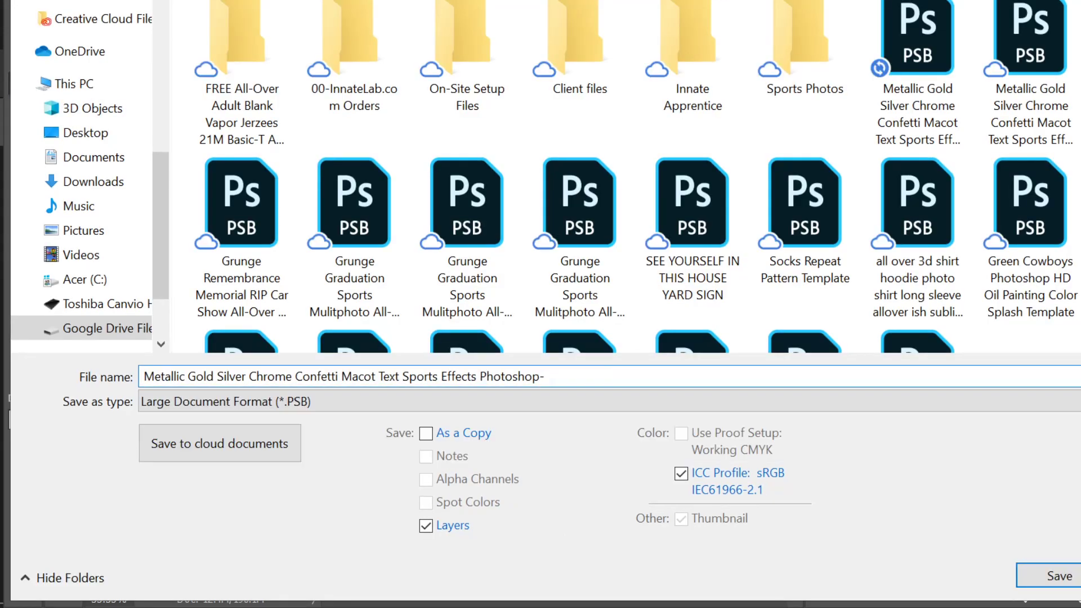
pyautogui.press('Return')
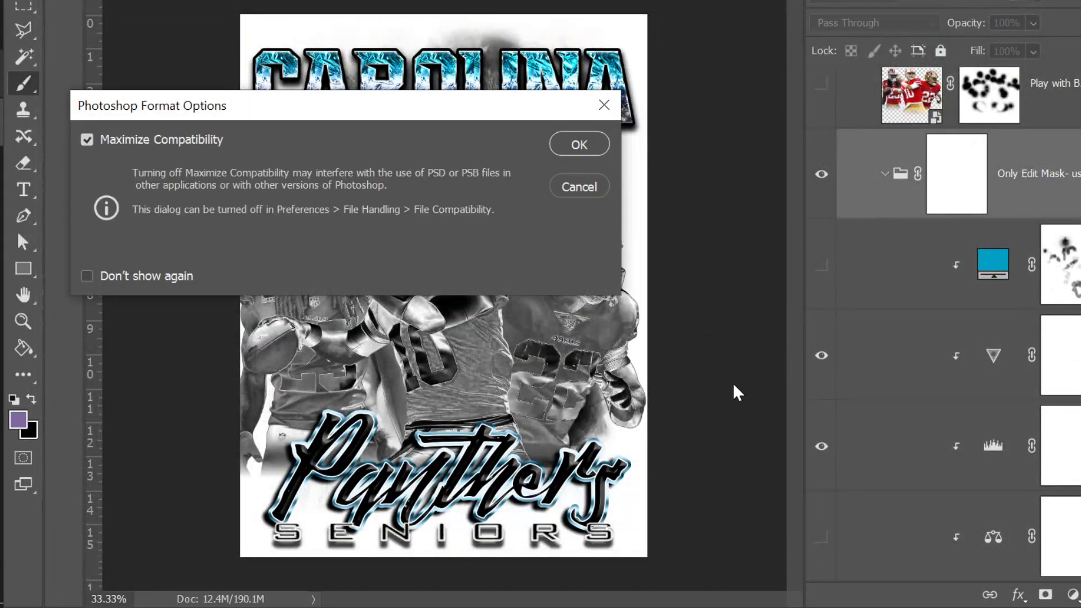
pyautogui.press('Return')
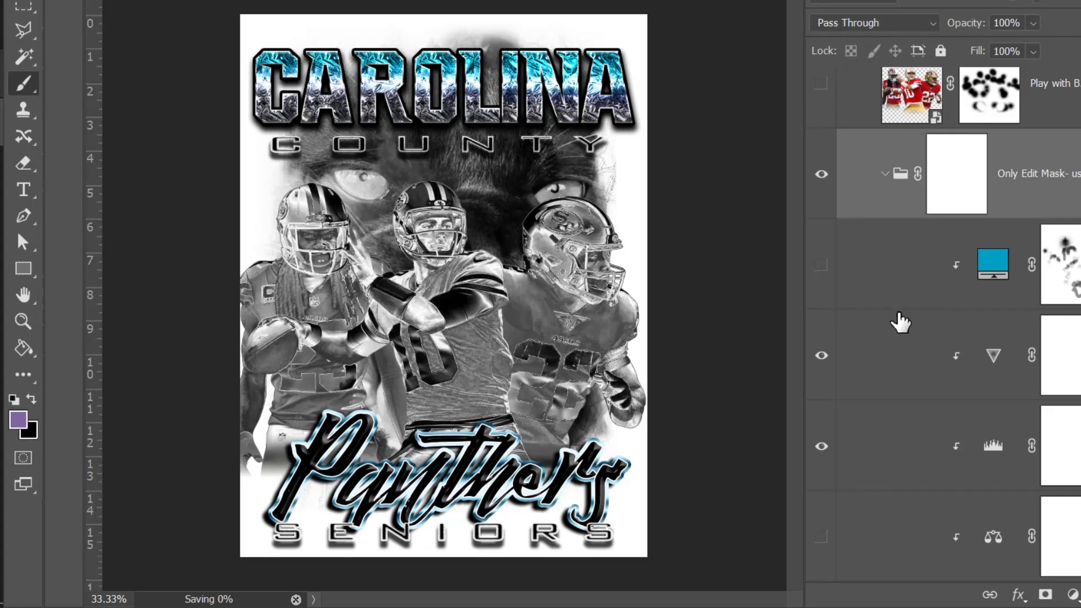
# Step: Show the Color Balance adjustment above the player photo for a gold tone, and widen the layer list so its names are readable
pyautogui.scroll(2, 899, 322)
pyautogui.scroll(3, 899, 322)
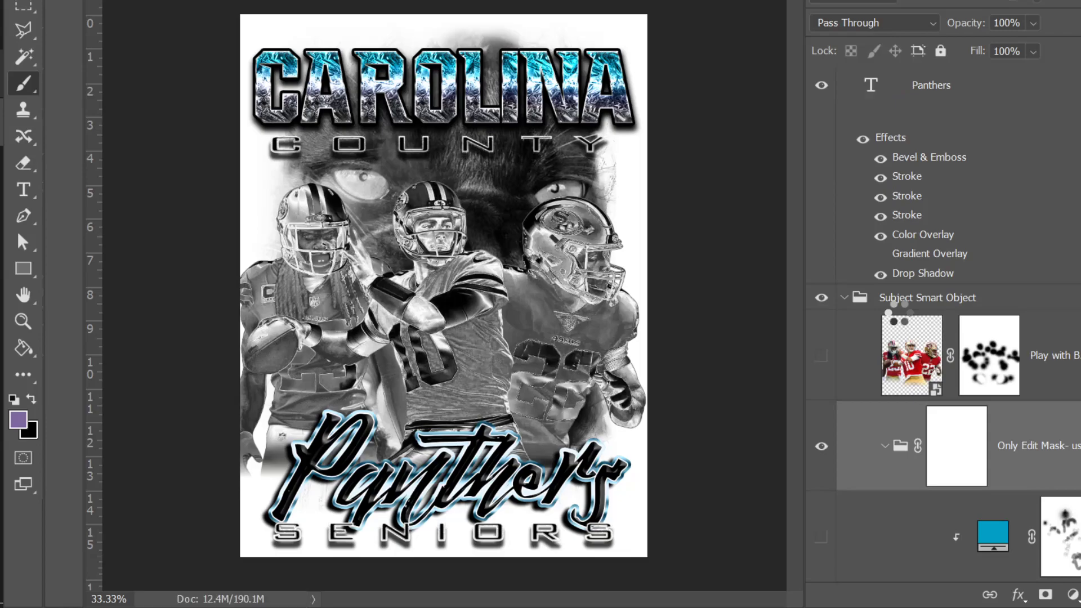
pyautogui.scroll(3, 898, 315)
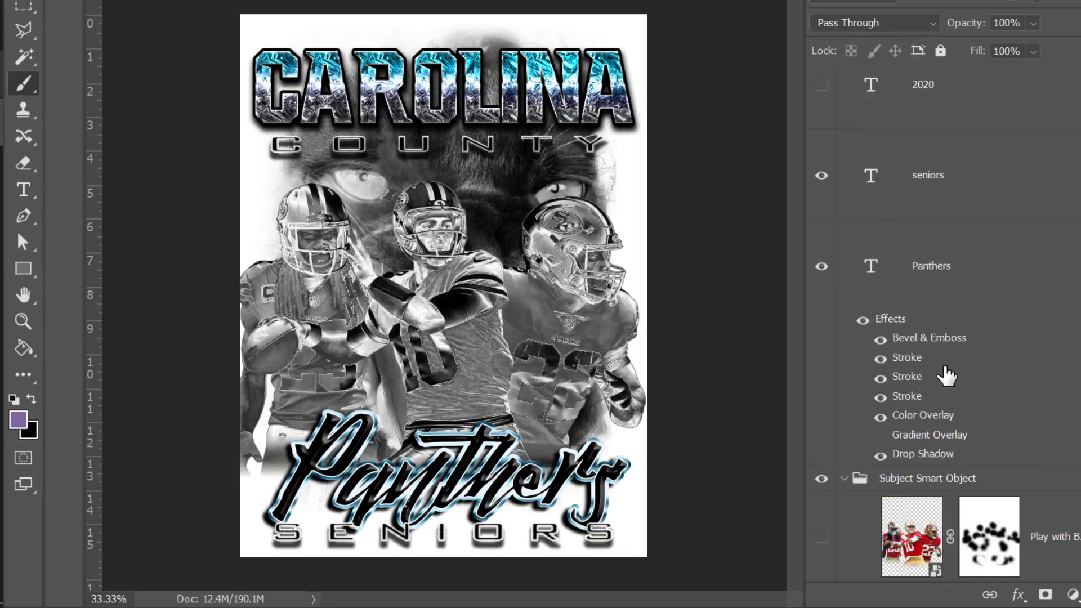
pyautogui.scroll(-7, 946, 374)
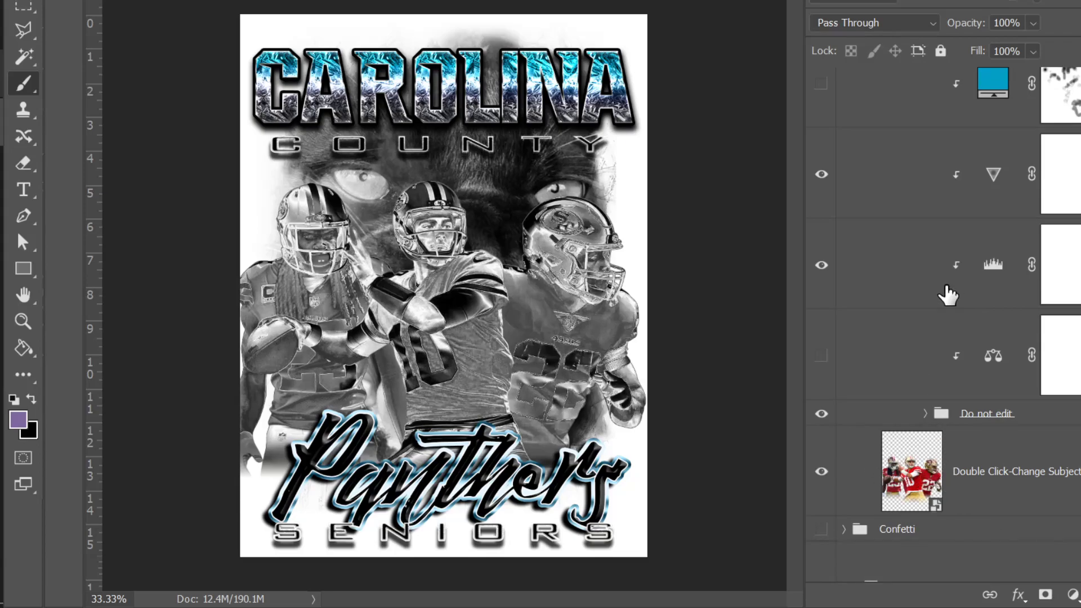
pyautogui.click(821, 356)
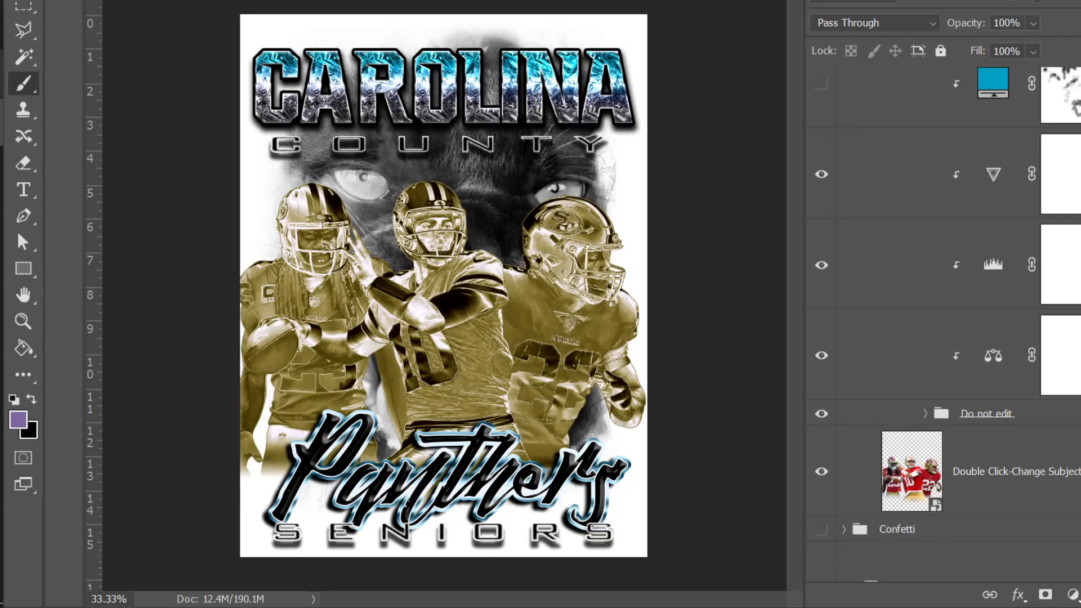
pyautogui.moveTo(803, 309)
pyautogui.mouseDown()
pyautogui.moveTo(704, 313)
pyautogui.moveTo(719, 320)
pyautogui.mouseUp()
pyautogui.scroll(1, 878, 327)
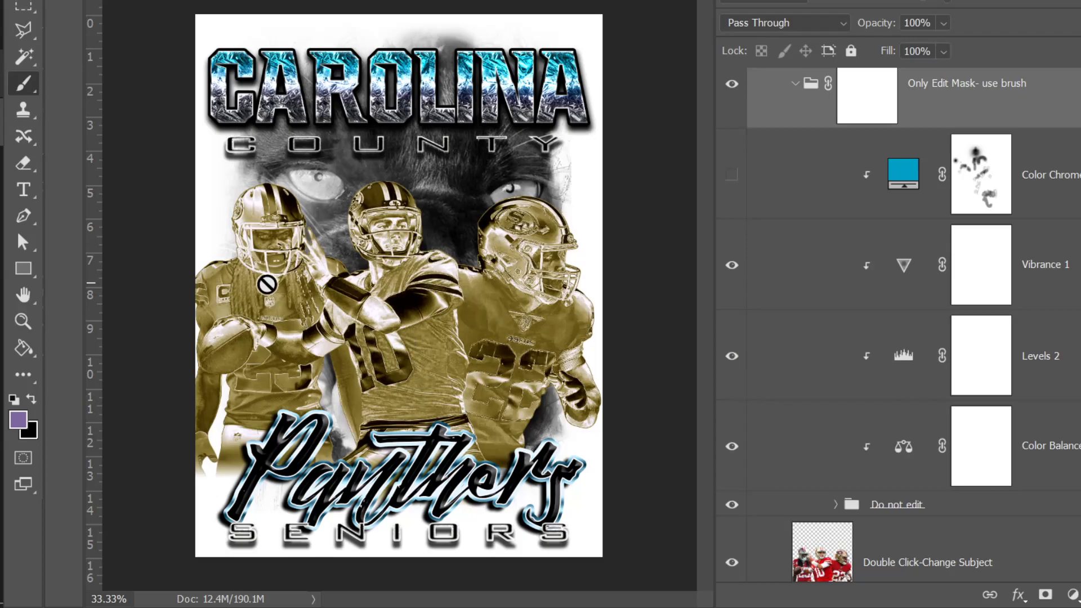
pyautogui.scroll(1, 266, 285)
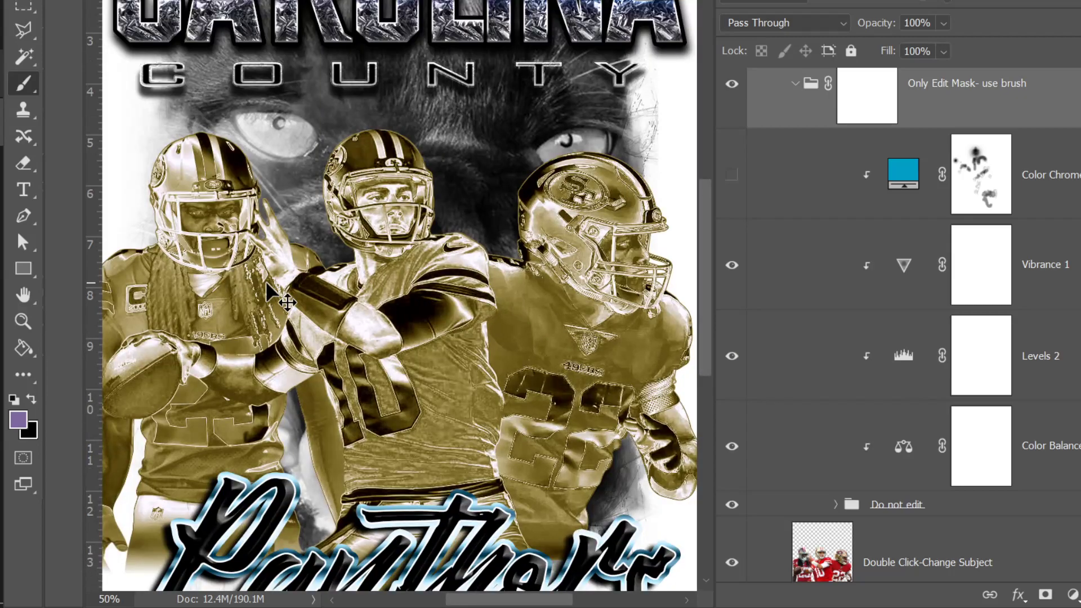
pyautogui.scroll(-1, 266, 284)
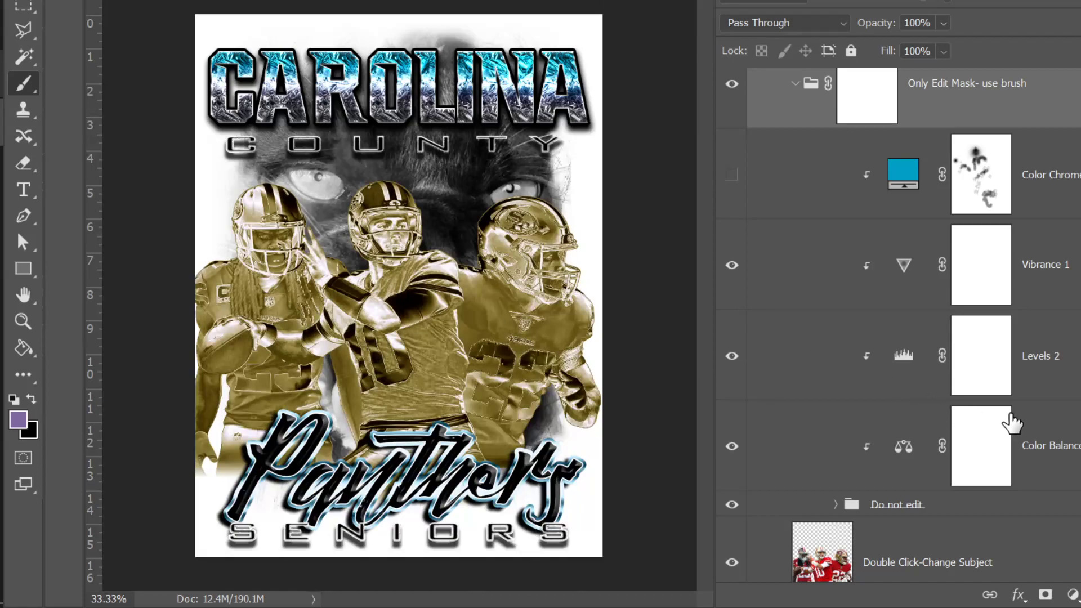
# Step: Scale down the Double Click-Change Subject smart object from its upper corners and shift it slightly up and right to centre the players
pyautogui.click(1039, 179)
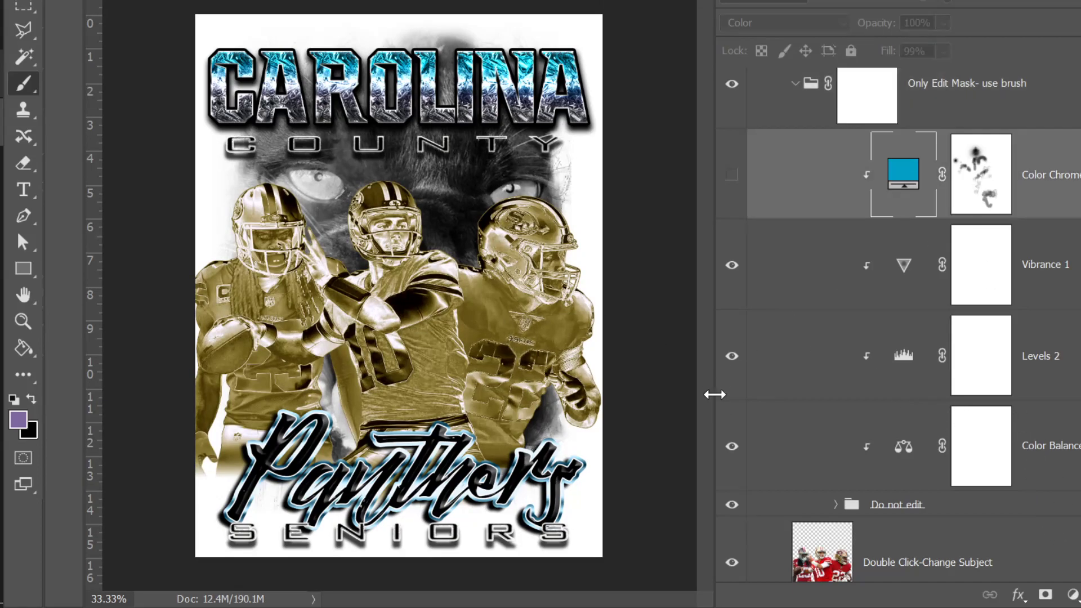
pyautogui.click(23, 3)
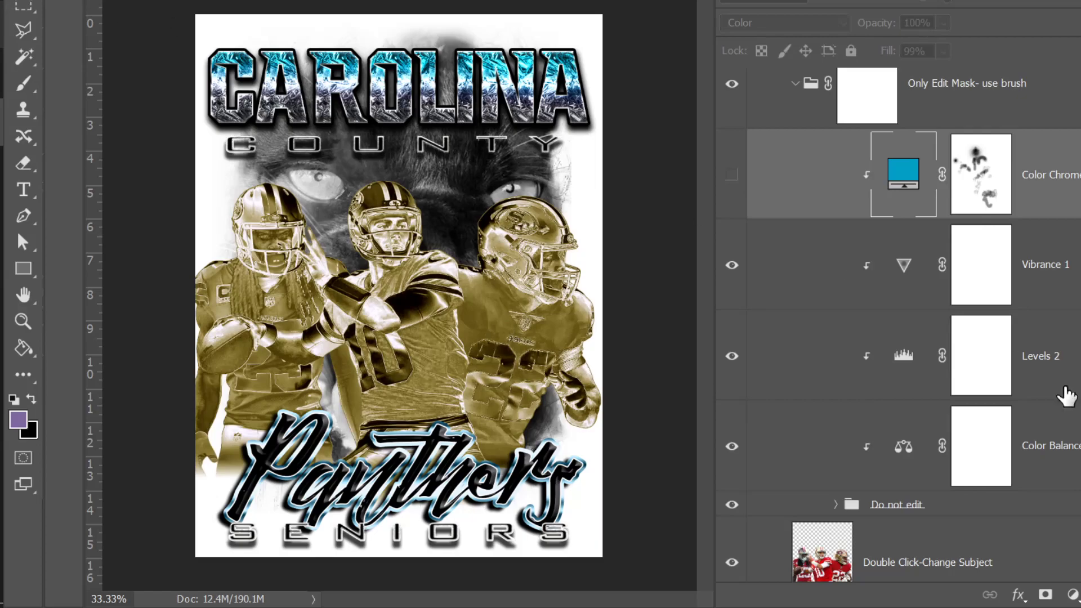
pyautogui.scroll(-1, 870, 457)
pyautogui.click(912, 506)
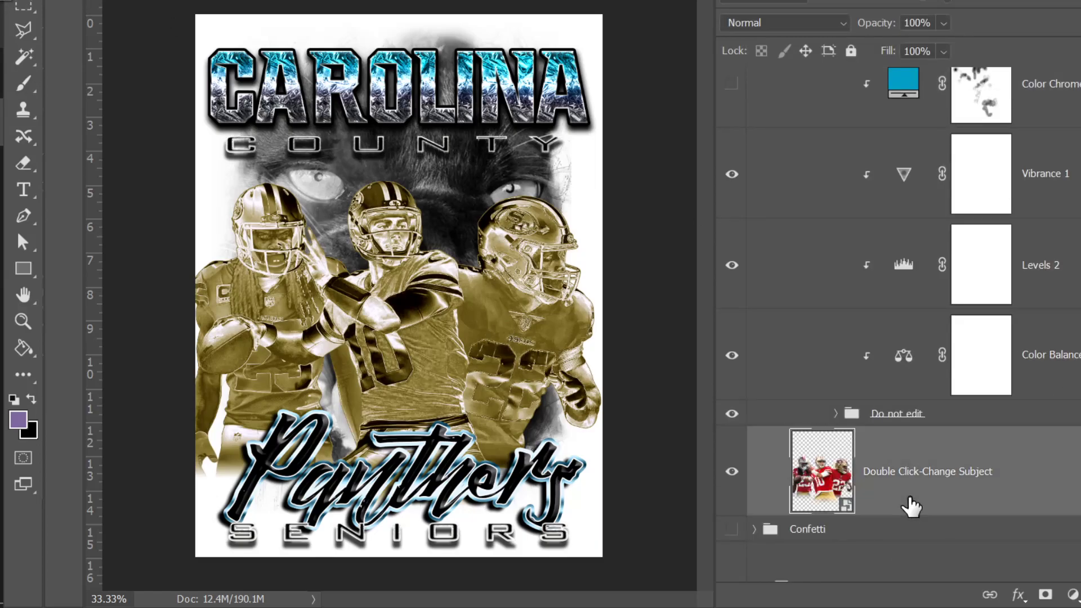
pyautogui.hotkey('ctrl', 't')
pyautogui.moveTo(177, 59); pyautogui.dragTo(228, 103)
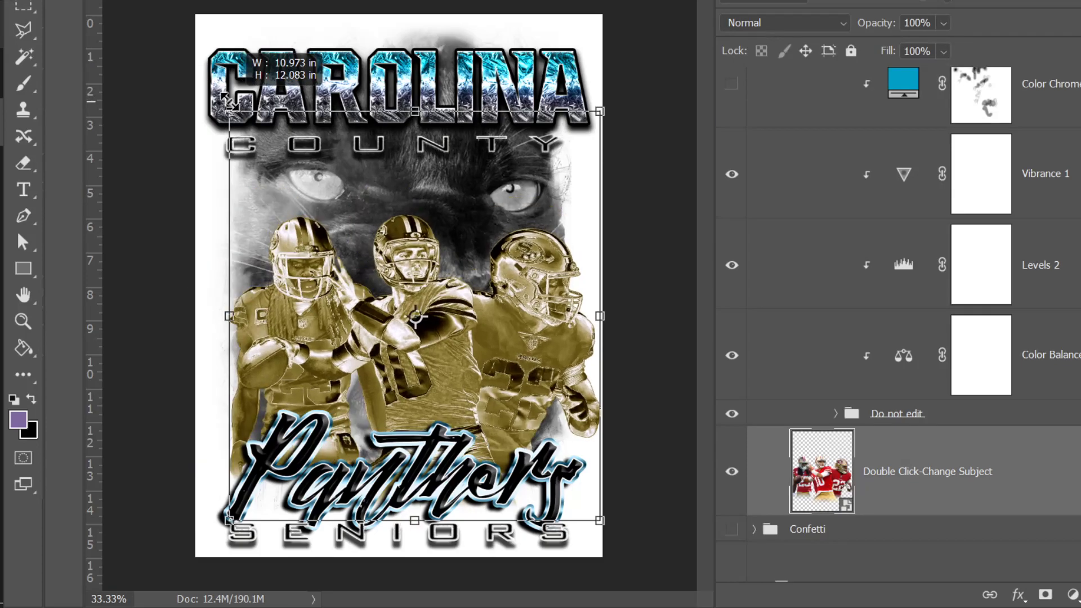
pyautogui.moveTo(600, 111); pyautogui.dragTo(589, 119)
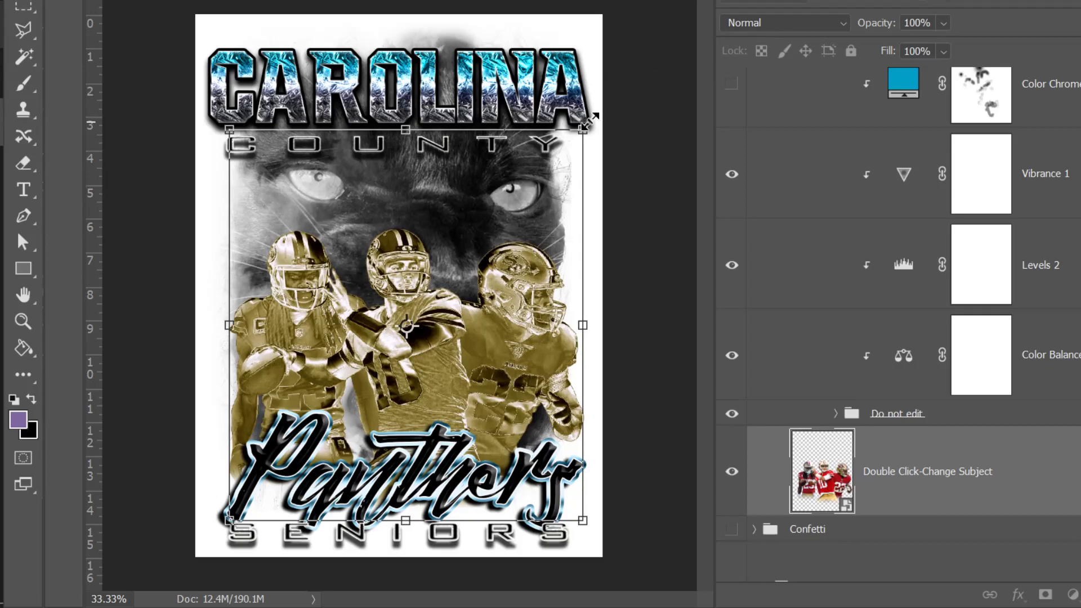
pyautogui.press('Return')
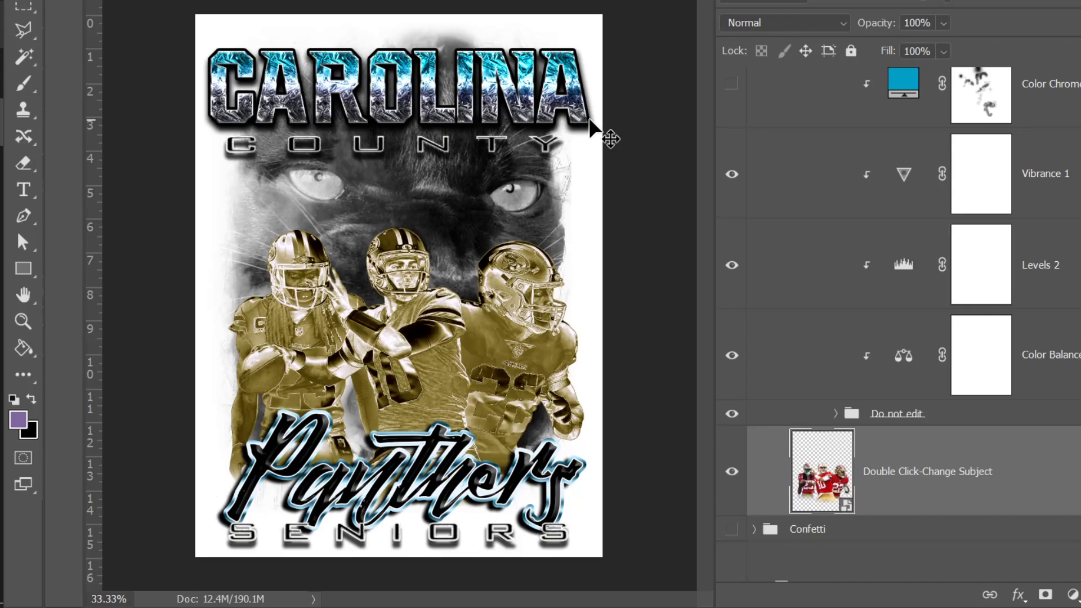
pyautogui.hotkey('shift', 'Up')
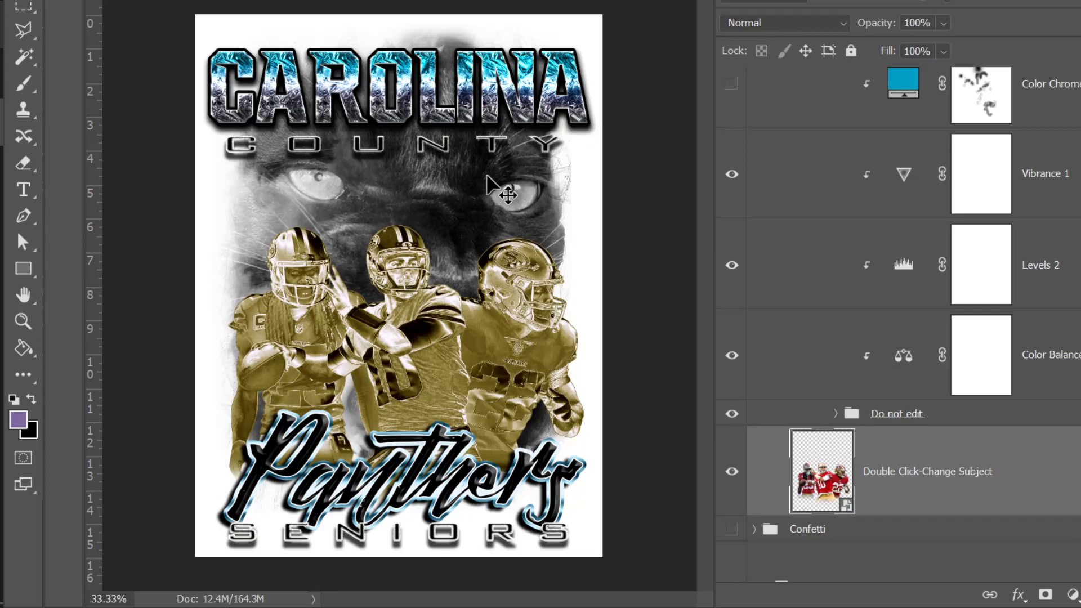
pyautogui.moveTo(492, 366); pyautogui.dragTo(497, 363)
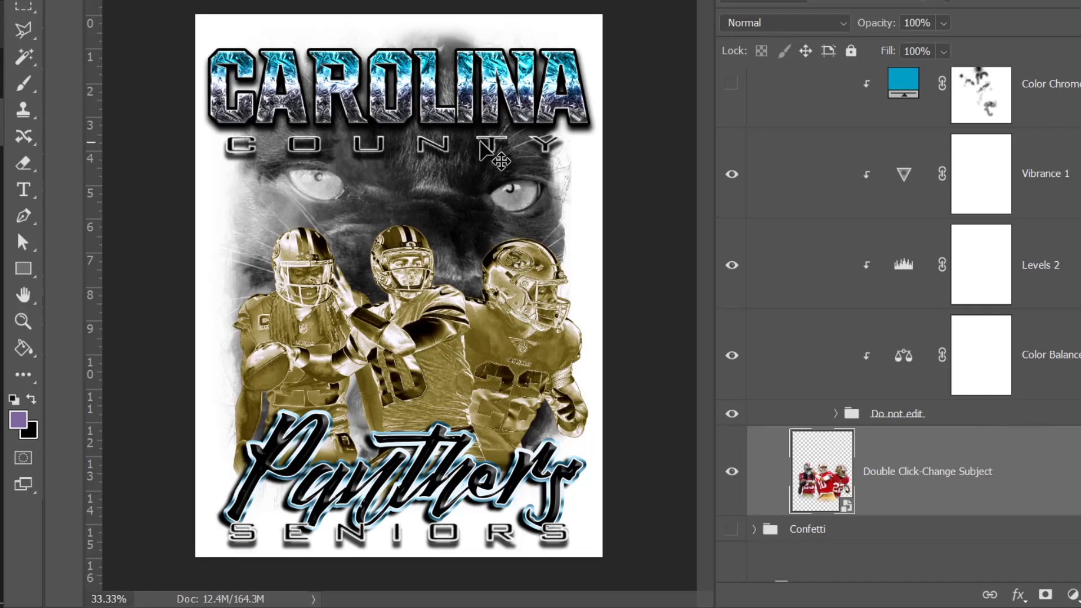
# Step: Hide the B&W Panther image, compare the background with and without Grunge Mask 4, and keep that mask layer shown and selected
pyautogui.scroll(-10, 918, 396)
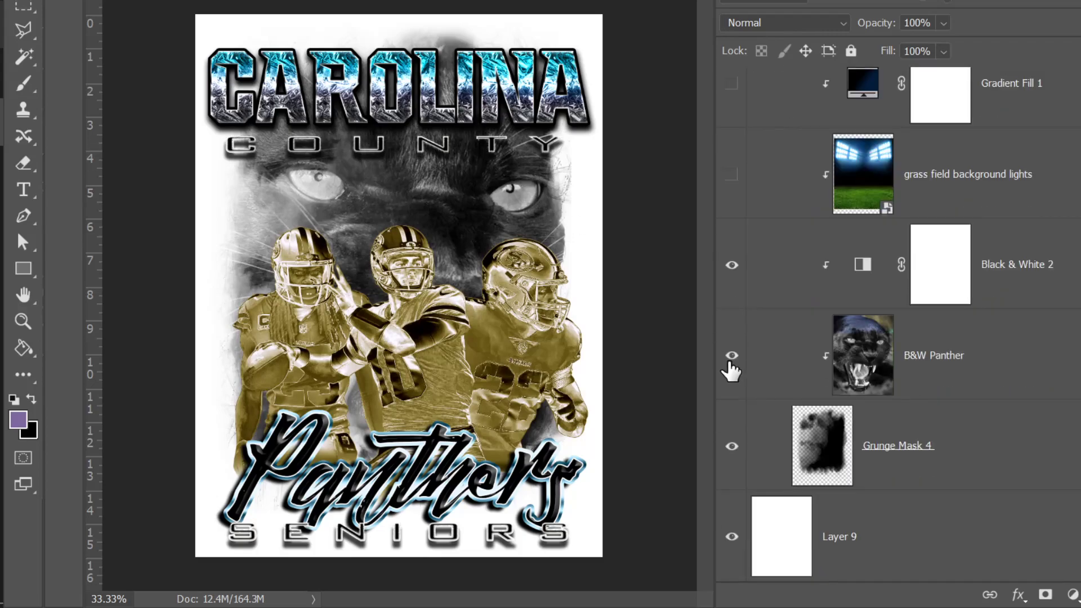
pyautogui.click(731, 365)
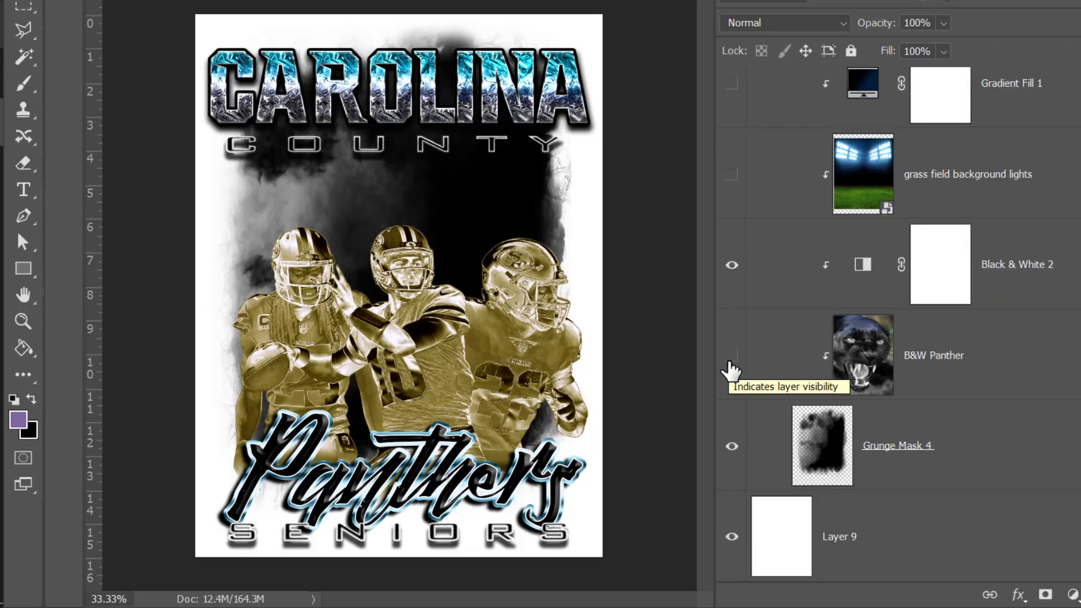
pyautogui.click(730, 450)
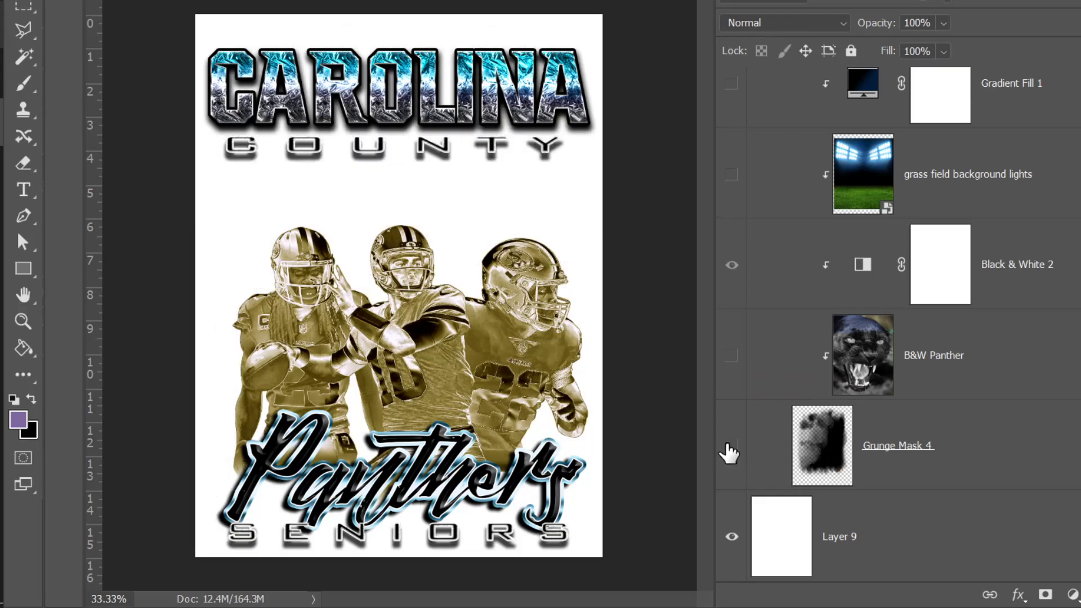
pyautogui.click(730, 450)
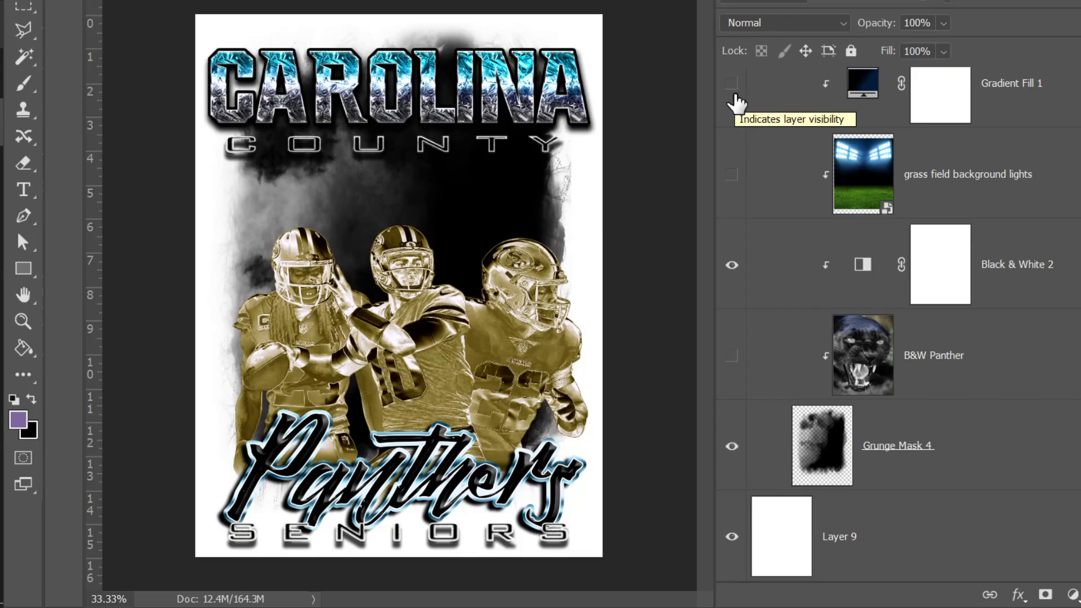
pyautogui.click(732, 446)
pyautogui.click(731, 450)
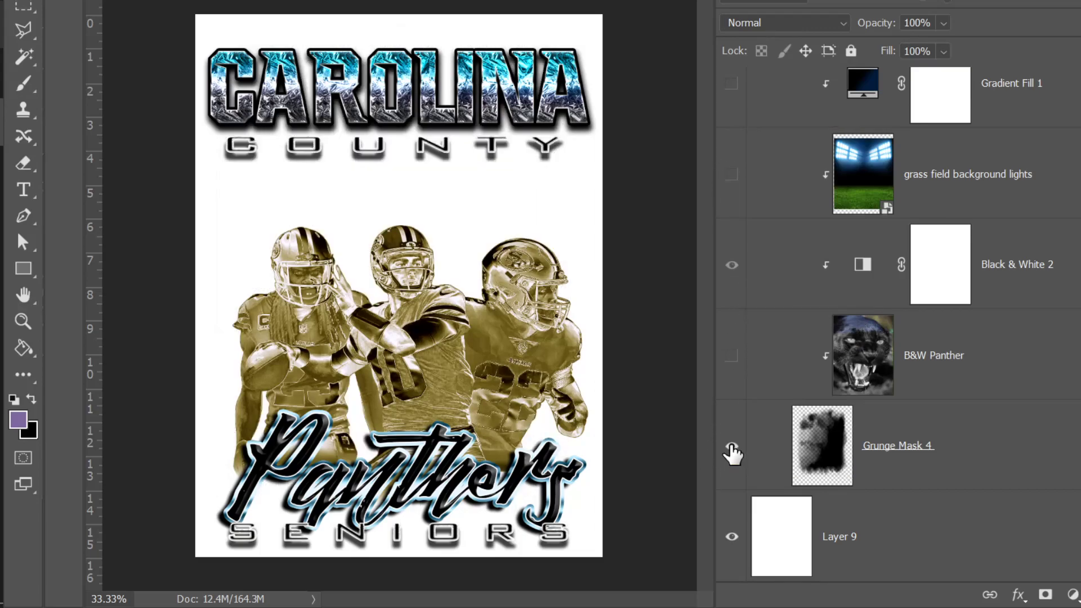
pyautogui.click(898, 457)
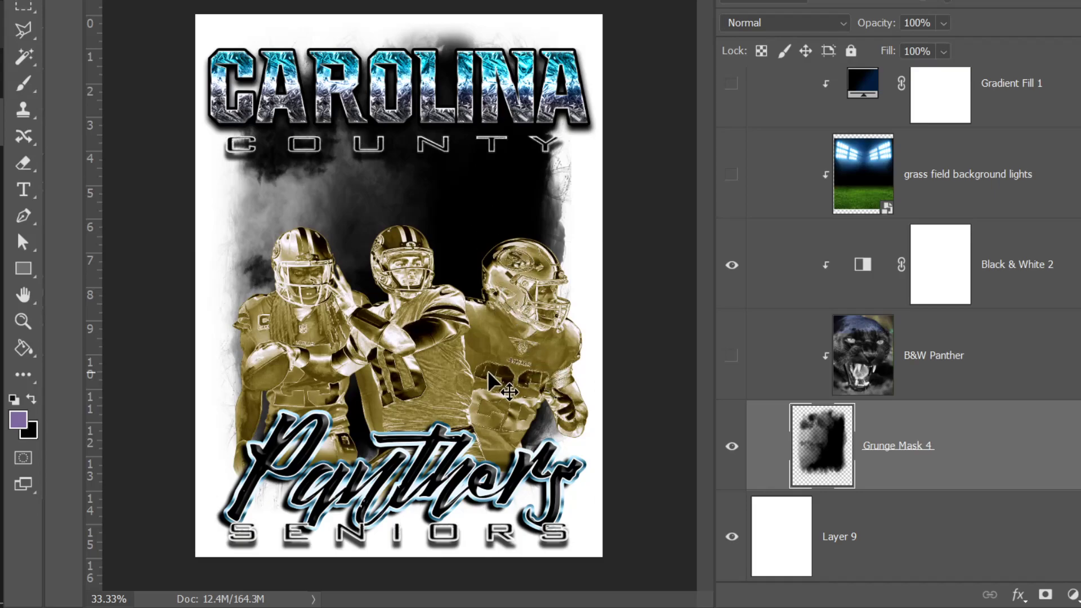
# Step: On the Carolina title, turn off the blue Gradient Overlay and turn on the gold one below it
pyautogui.rightClick(495, 72)
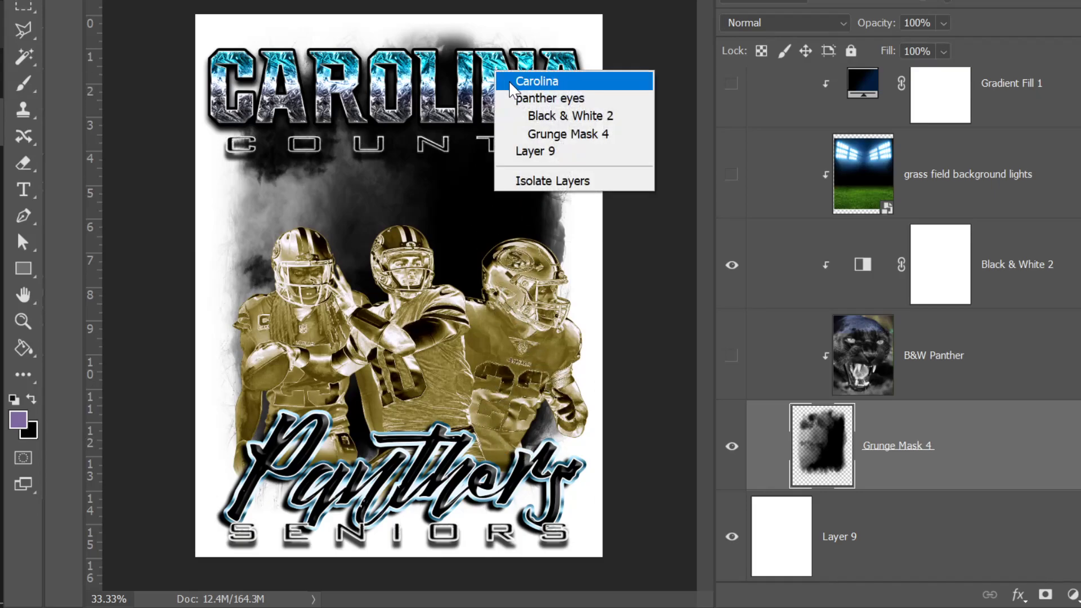
pyautogui.click(520, 82)
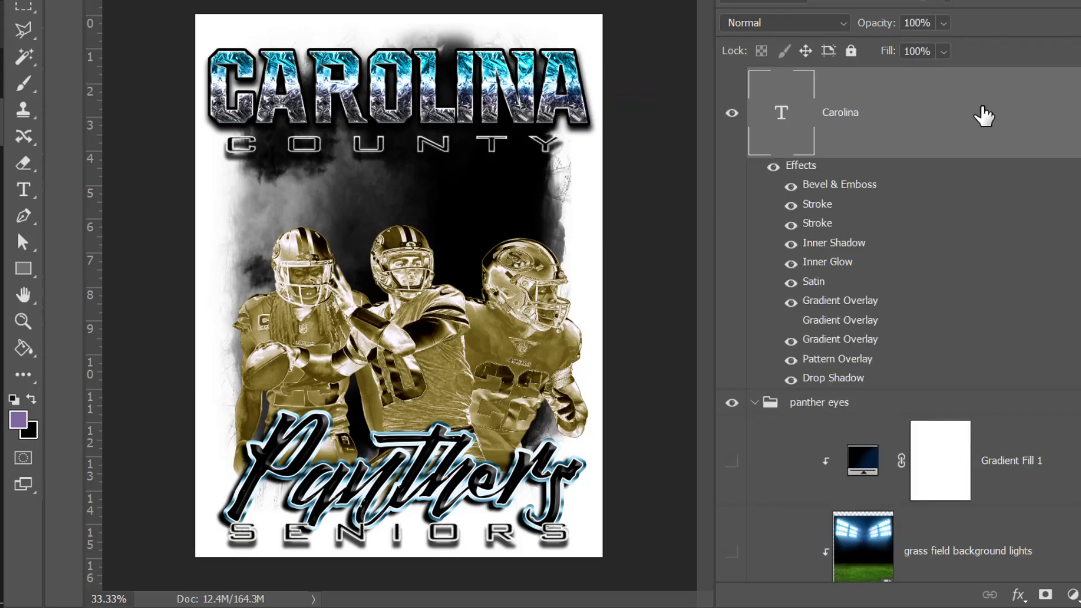
pyautogui.click(790, 302)
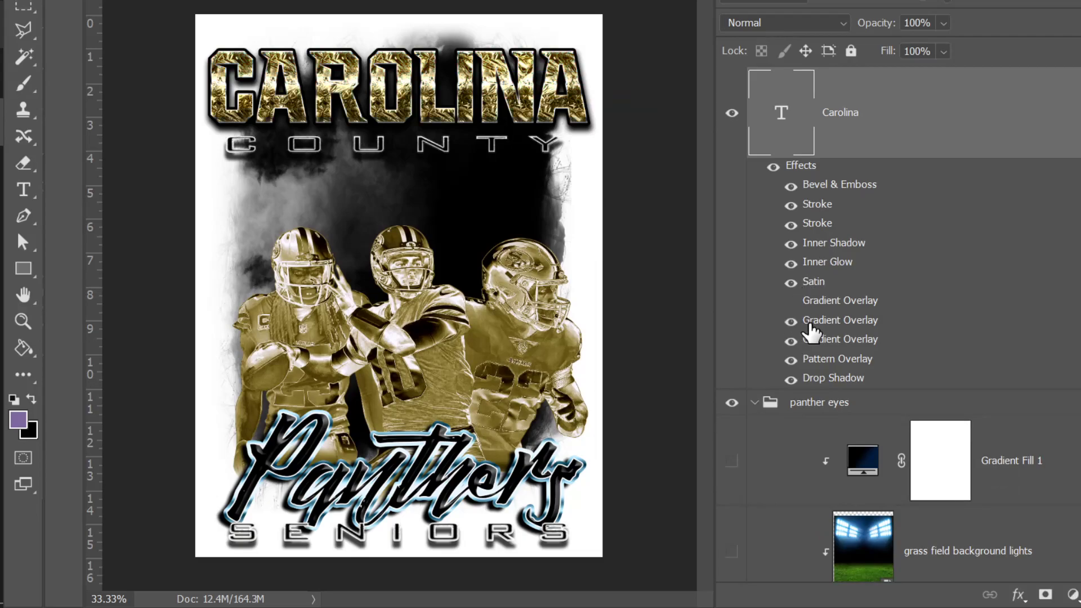
# Step: On the Panthers text, enable the Gradient Overlay and turn off the blue middle Stroke, keeping the Color Overlay on
pyautogui.rightClick(527, 468)
pyautogui.click(569, 478)
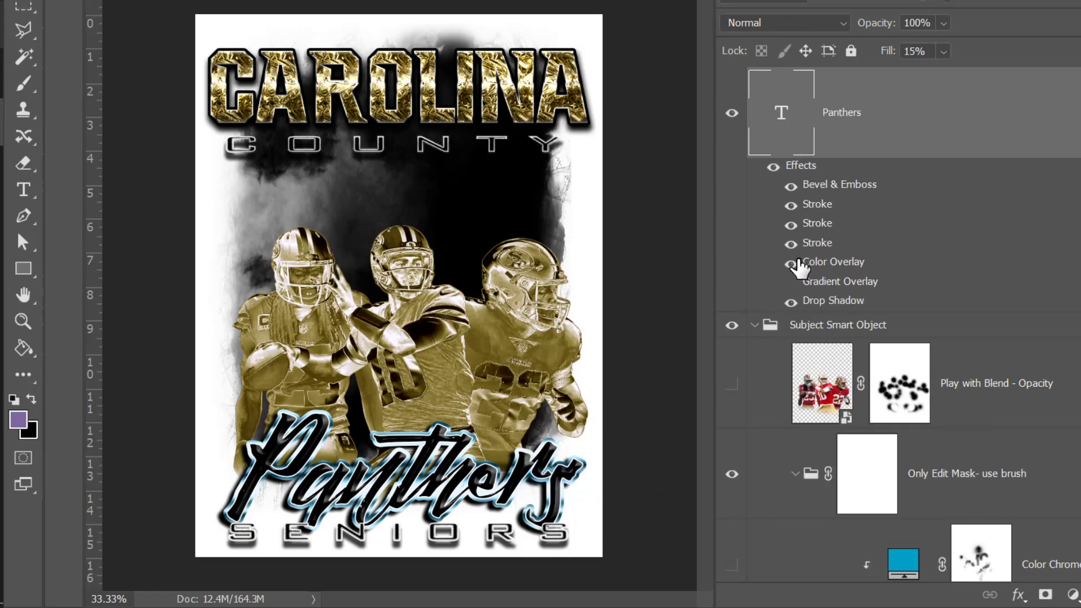
pyautogui.click(791, 281)
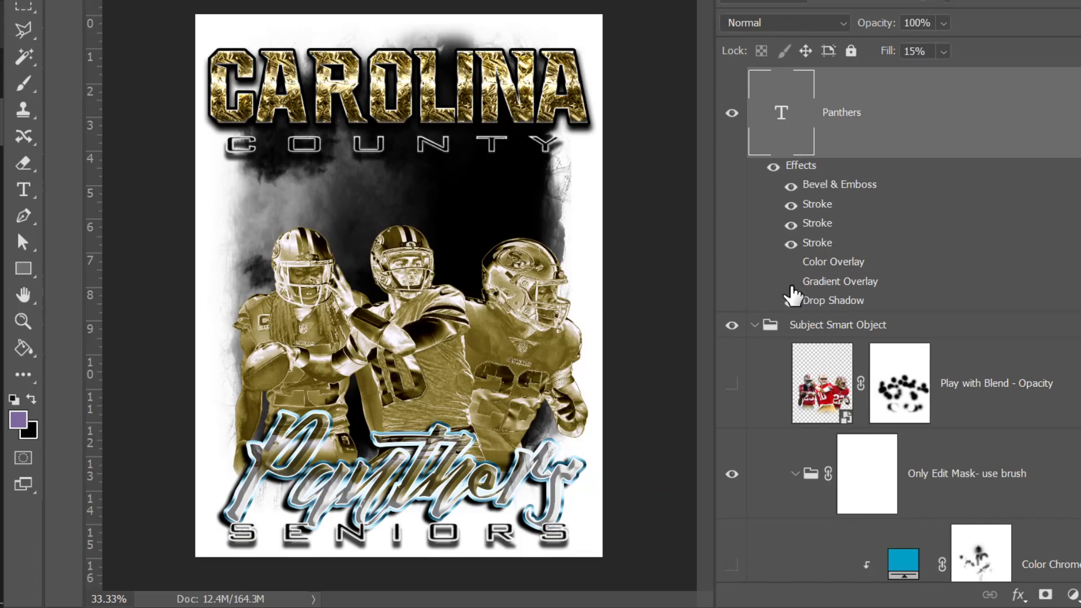
pyautogui.click(791, 263)
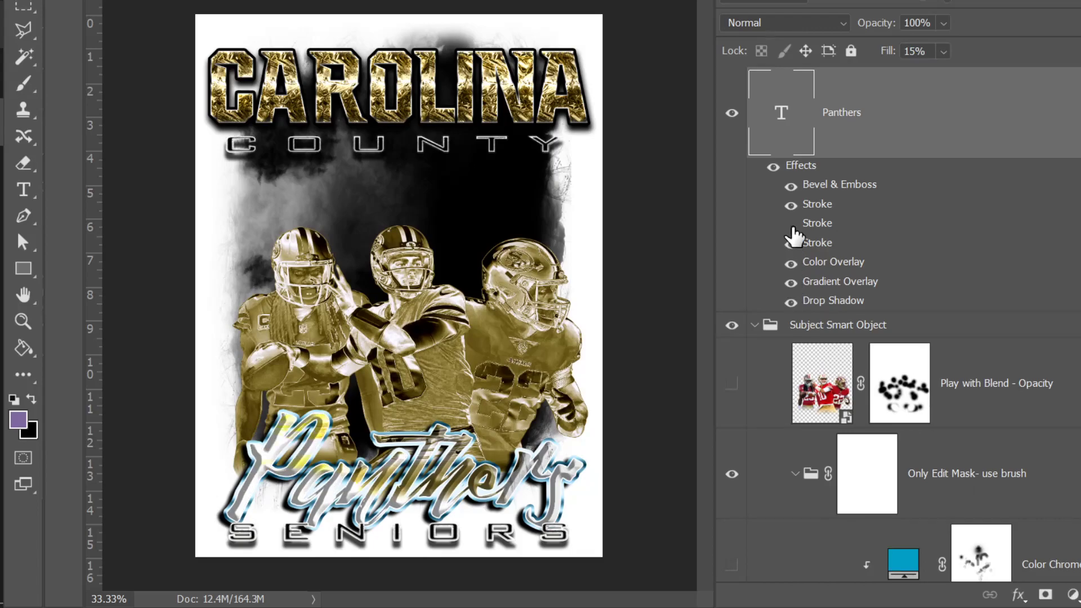
pyautogui.click(793, 238)
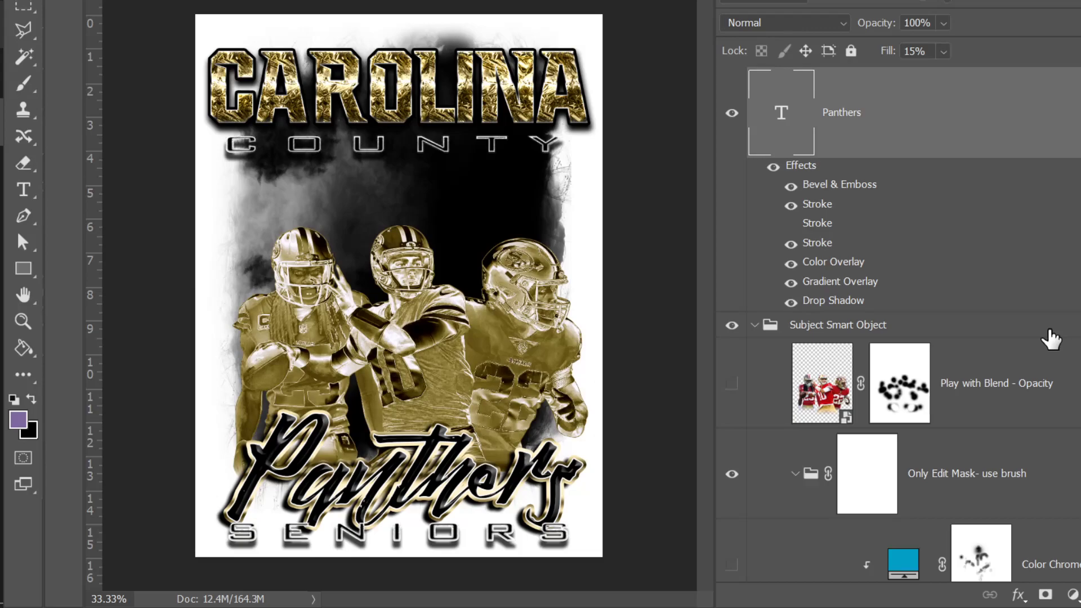
# Step: Replace the Panthers script text with "SuperBowl"
pyautogui.doubleClick(782, 116)
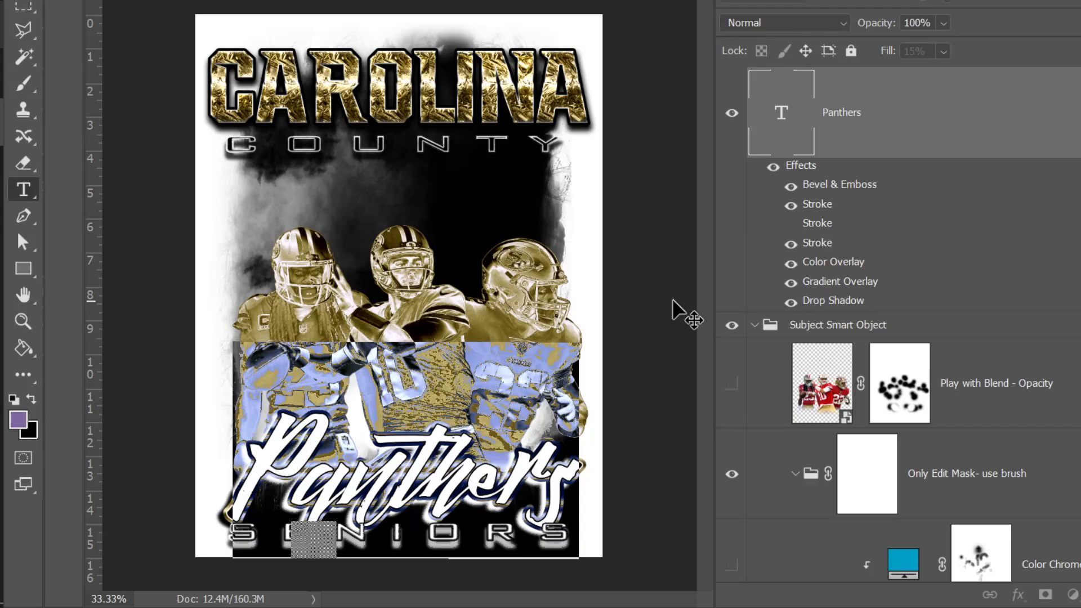
pyautogui.write('Sy')
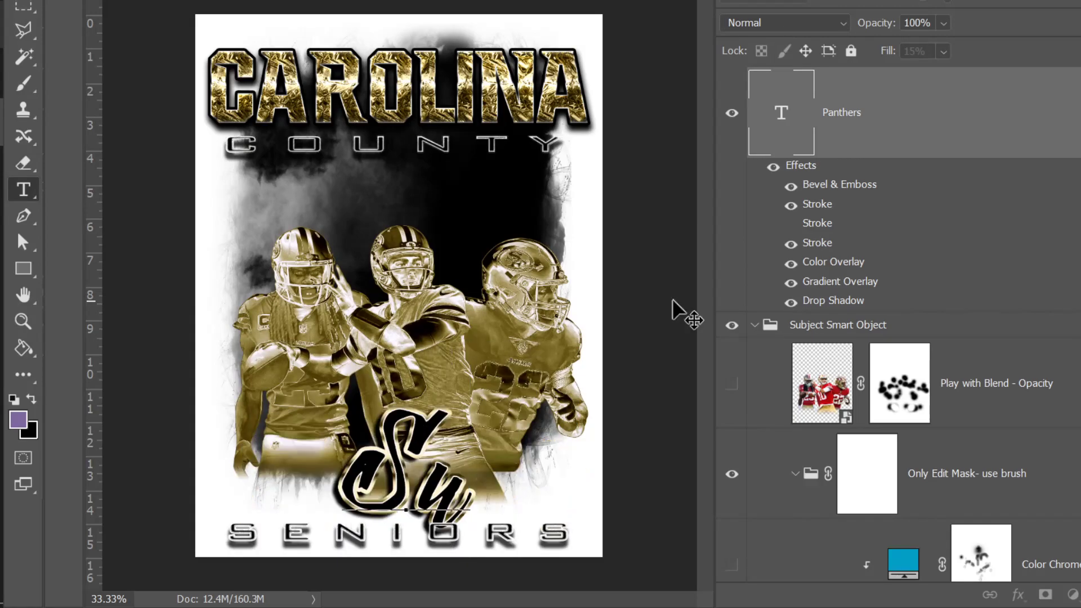
pyautogui.write('per')
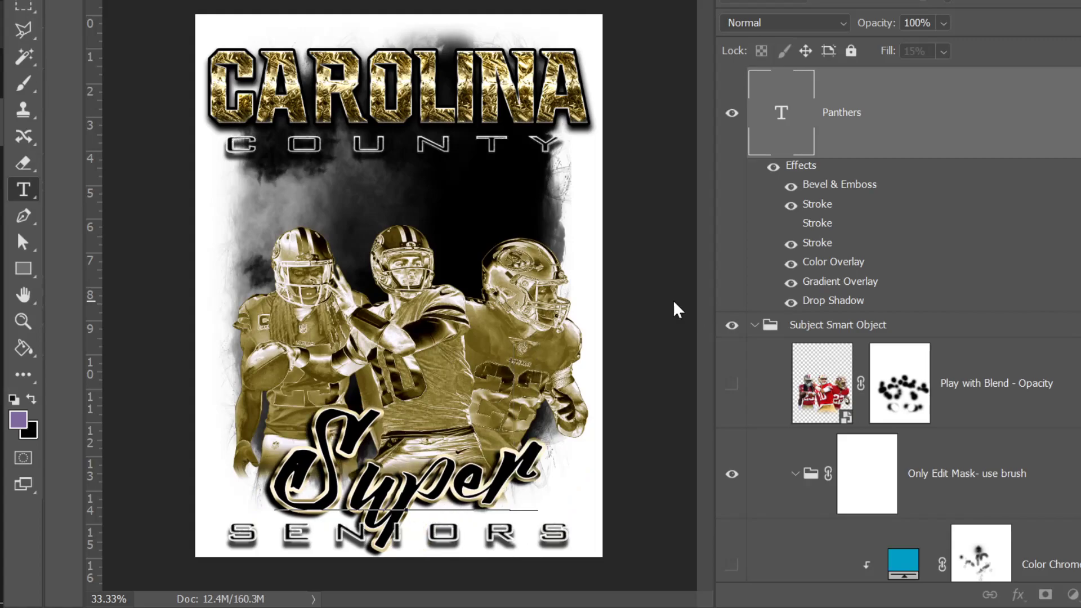
pyautogui.write('Boy')
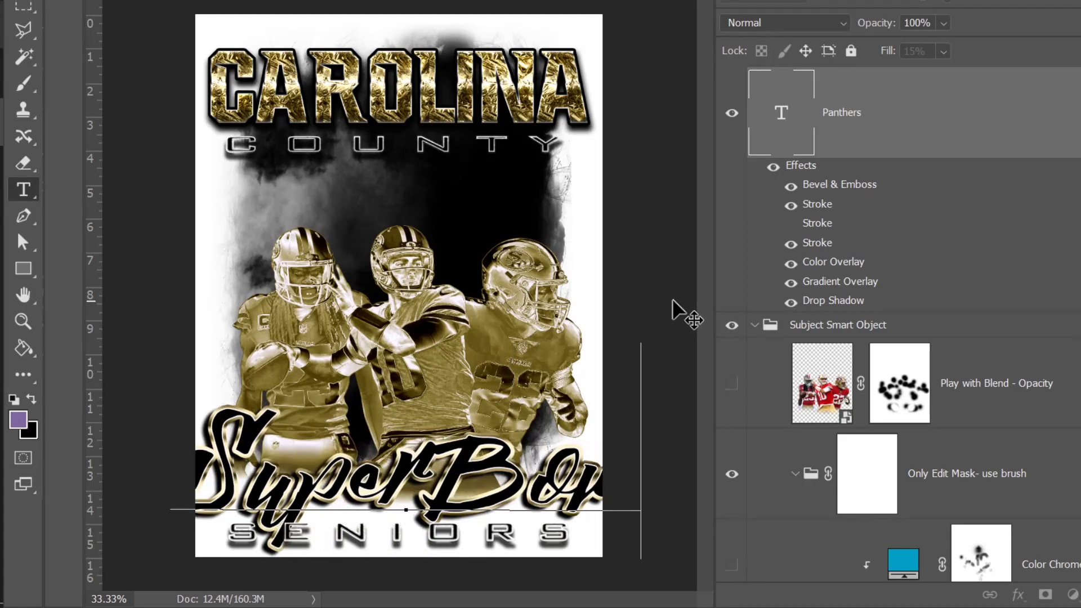
# Step: Squeeze the SuperBowl text horizontally from both sides so the whole word fits within the poster's width
pyautogui.click(23, 0)
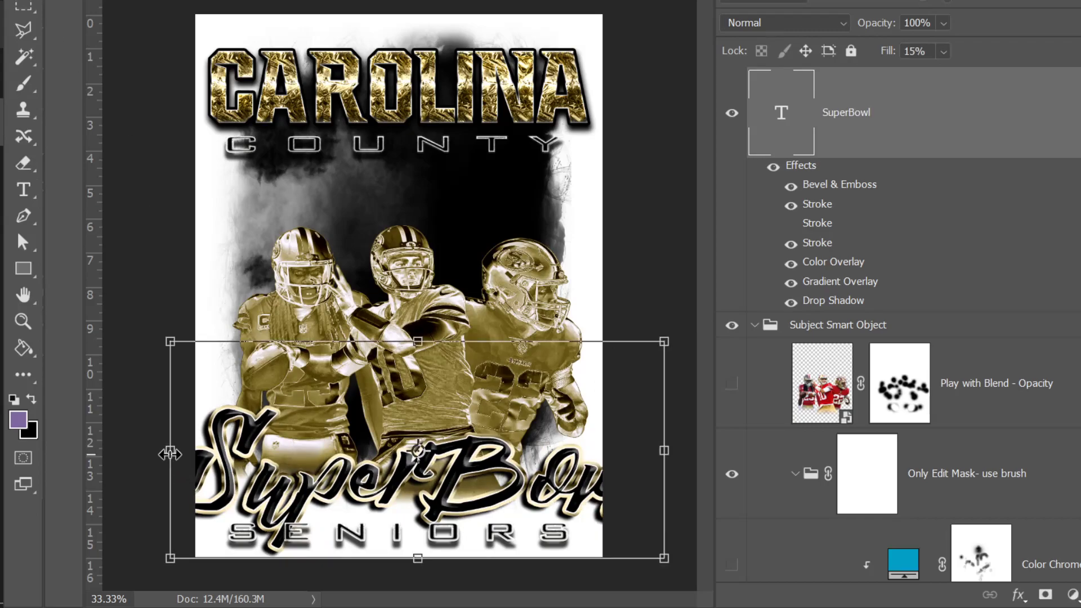
pyautogui.moveTo(170, 450); pyautogui.dragTo(211, 448)
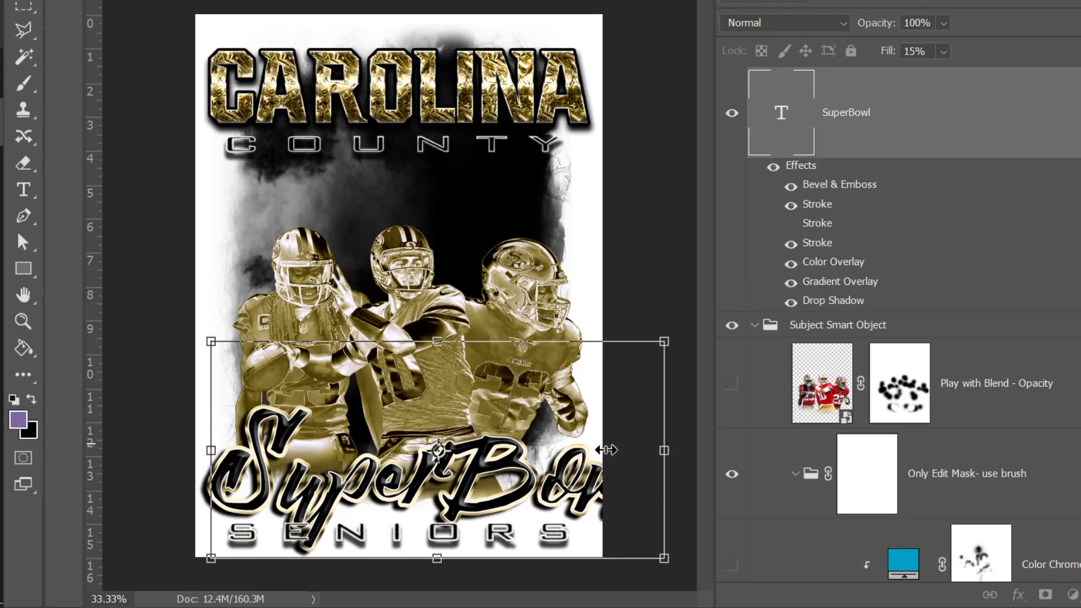
pyautogui.moveTo(664, 450); pyautogui.dragTo(586, 450)
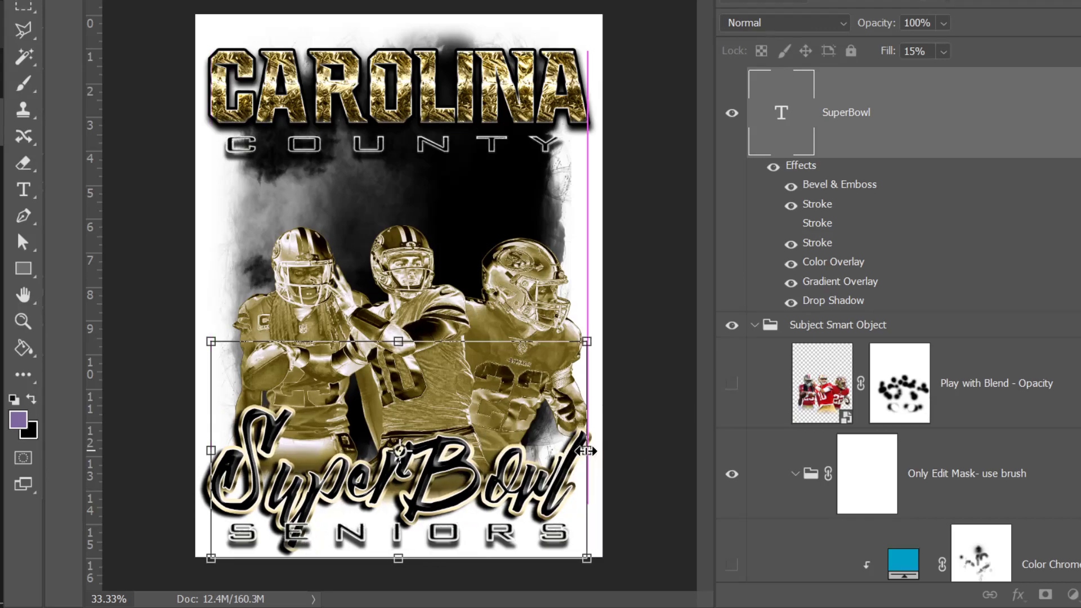
pyautogui.press('Return')
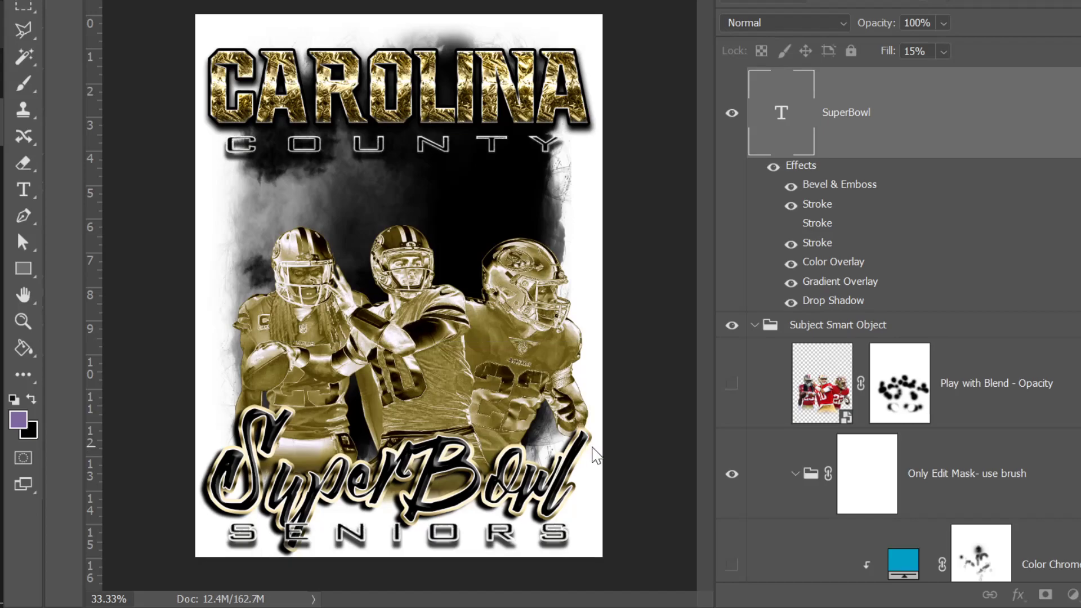
# Step: Select the seniors text layer and show the hidden 2020 text layer above it
pyautogui.scroll(3, 819, 231)
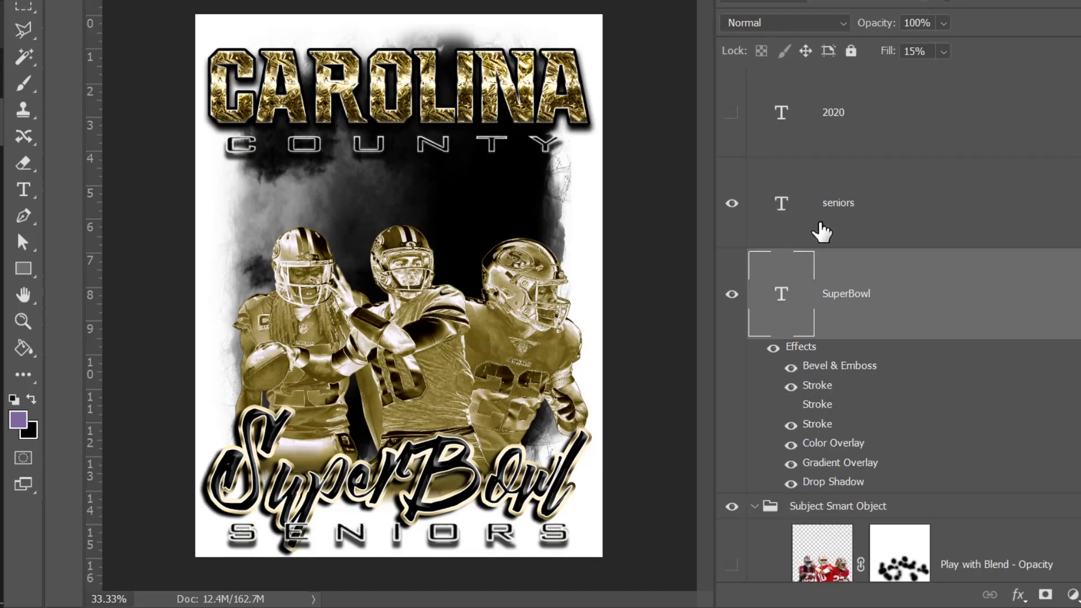
pyautogui.click(782, 169)
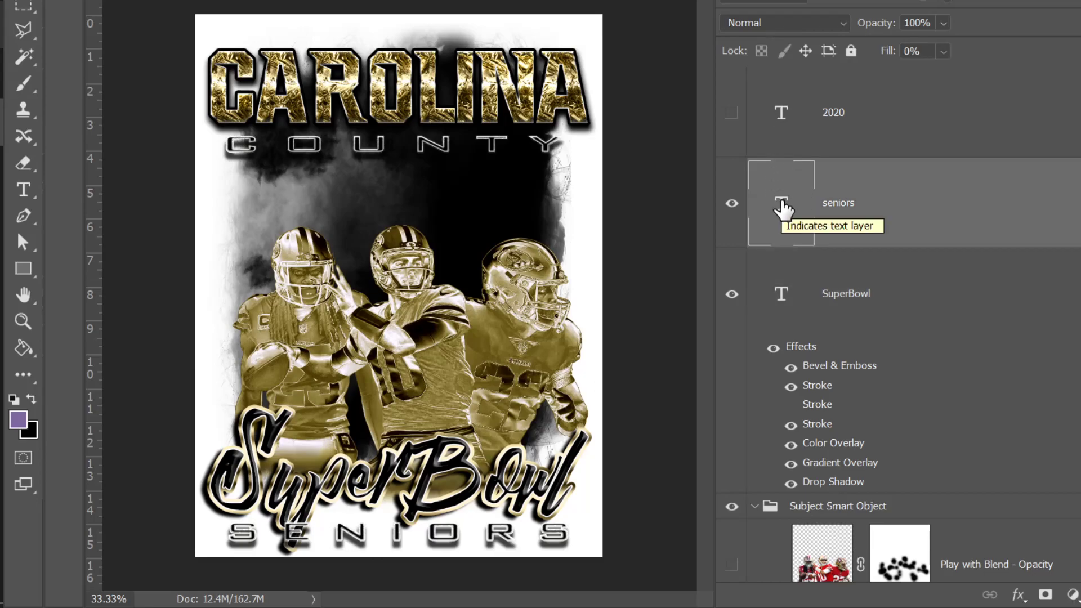
pyautogui.click(734, 114)
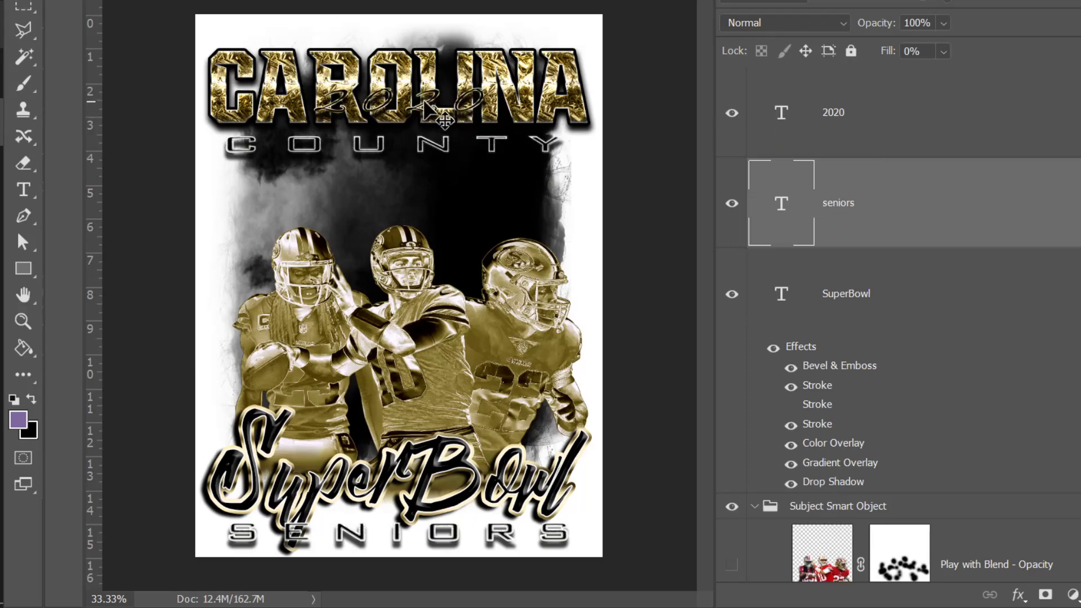
# Step: Select the Carolina and county titles together and move them down to just above the players' helmets
pyautogui.rightClick(523, 107)
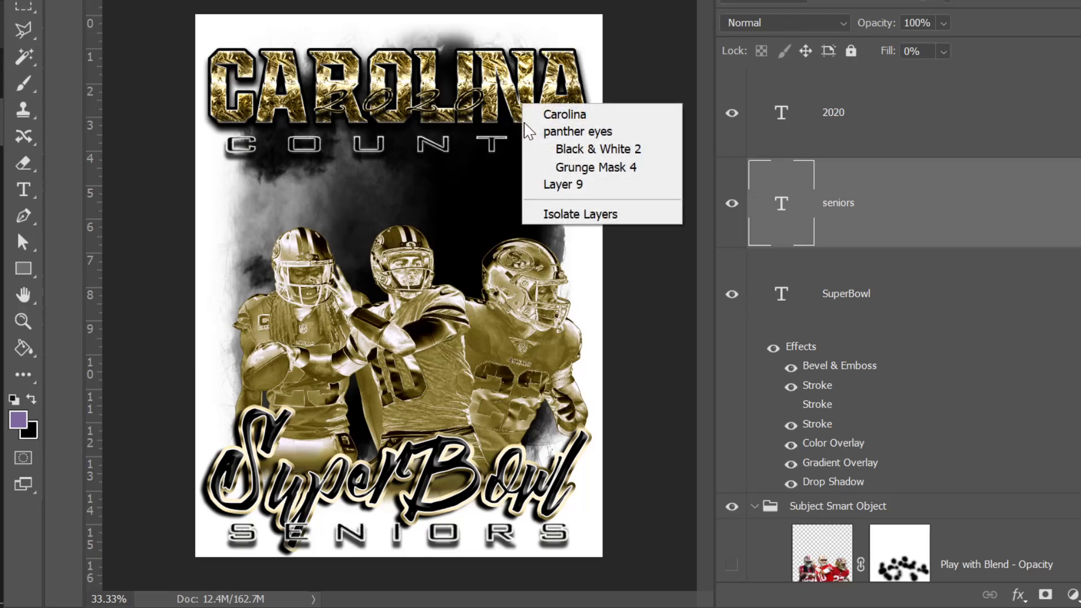
pyautogui.click(547, 115)
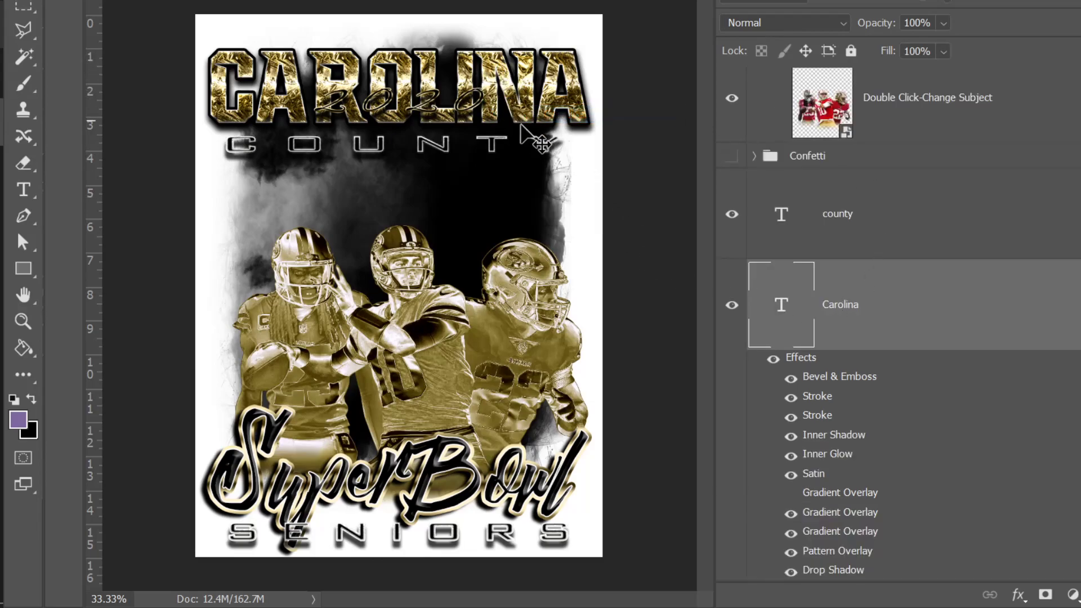
pyautogui.rightClick(494, 147)
pyautogui.click(515, 159)
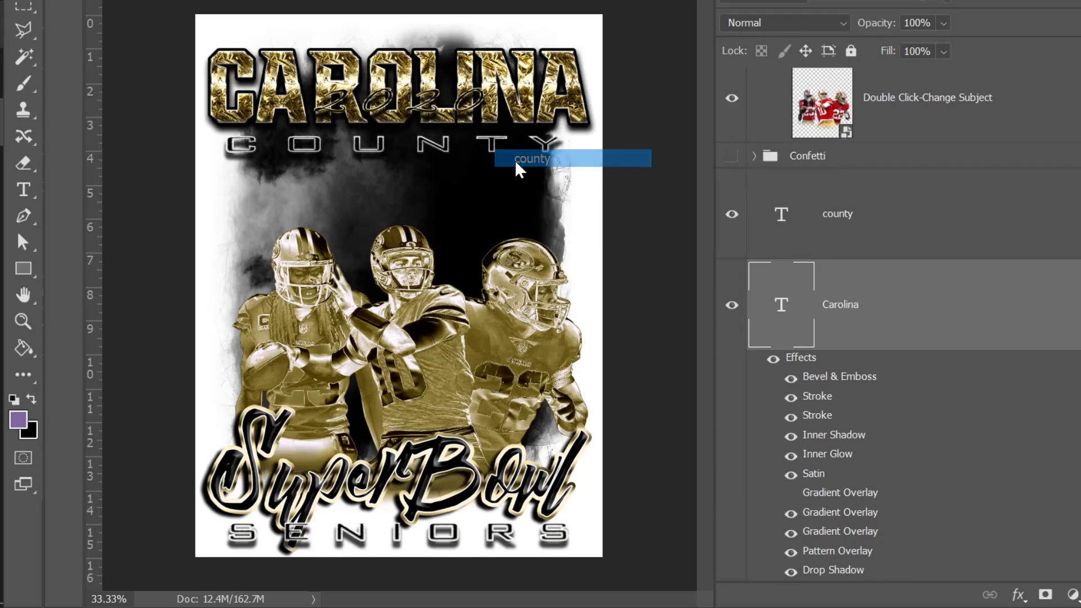
pyautogui.moveTo(510, 111); pyautogui.dragTo(517, 172)
# Step: Select the 2020 text and move it slightly down so it sits against the top edge of the Carolina title
pyautogui.rightClick(436, 108)
pyautogui.click(438, 111)
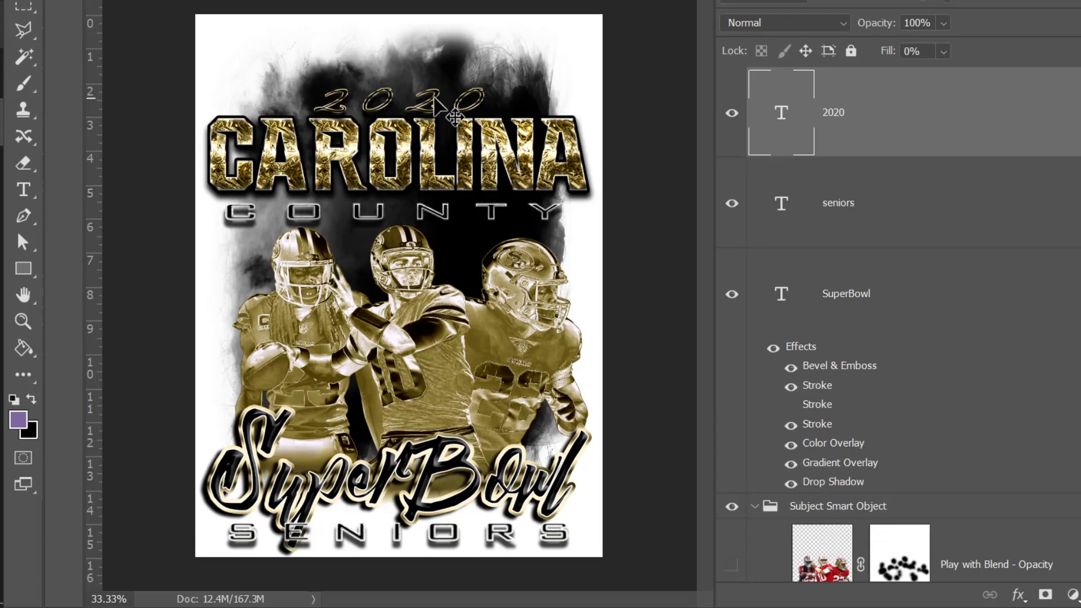
pyautogui.moveTo(437, 109); pyautogui.dragTo(436, 106)
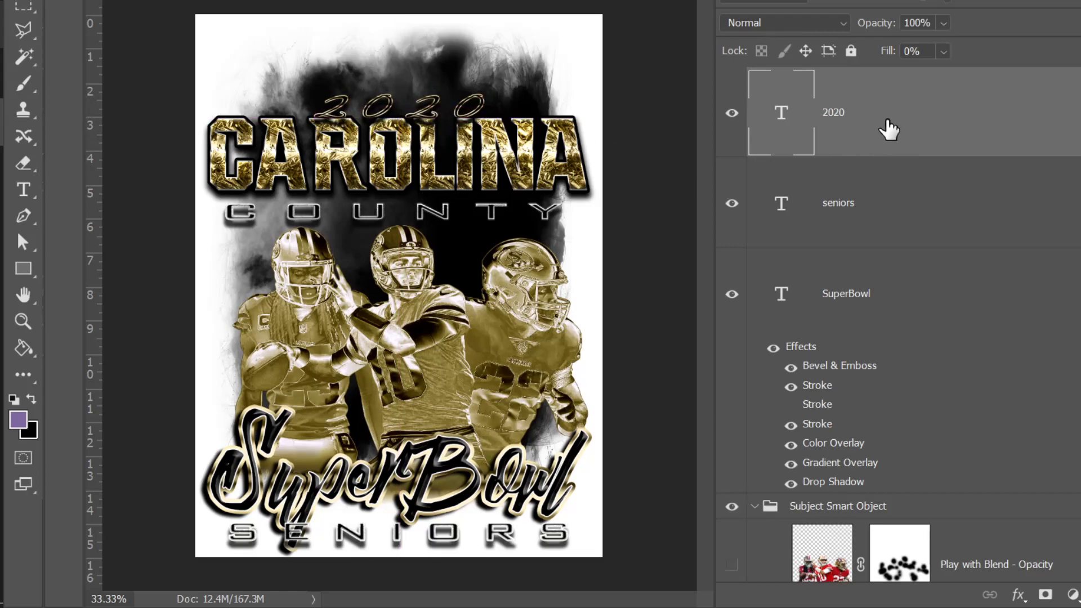
# Step: Open the seniors text below the SuperBowl lettering for editing
pyautogui.click(934, 211)
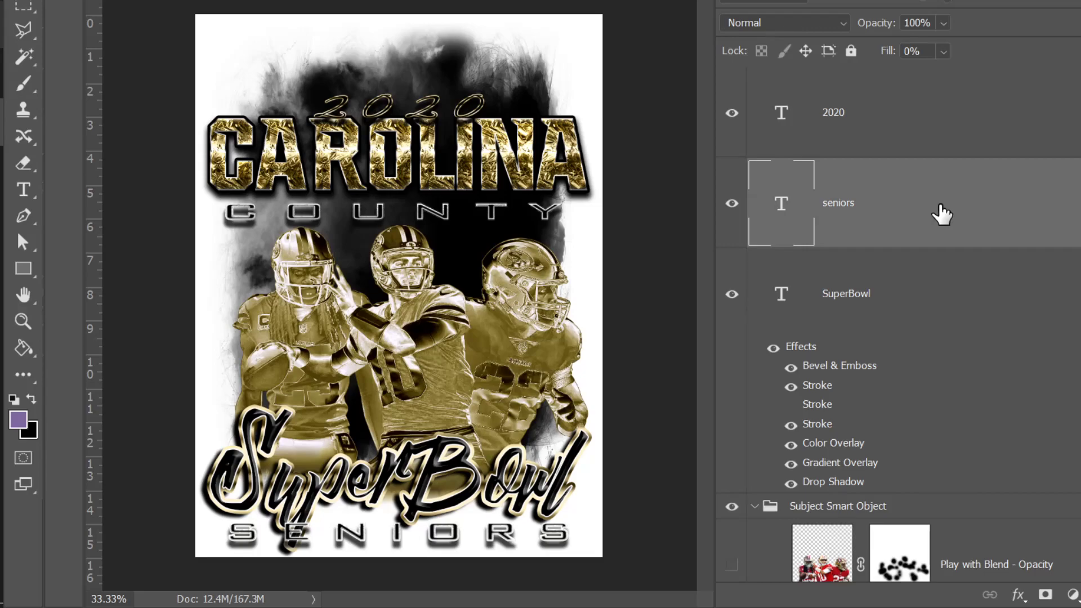
pyautogui.doubleClick(777, 207)
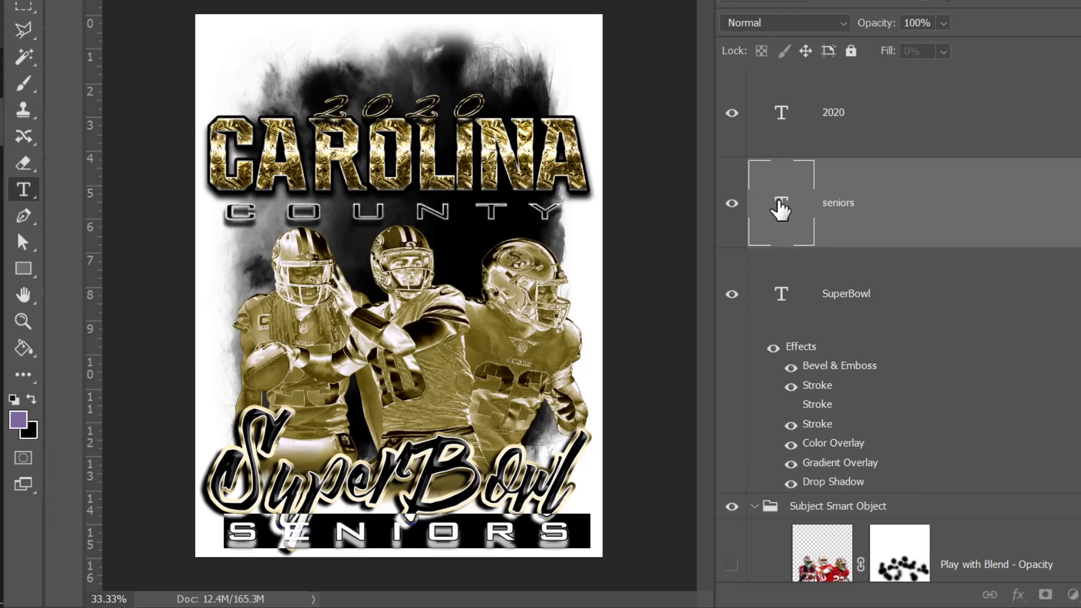
pyautogui.click(864, 226)
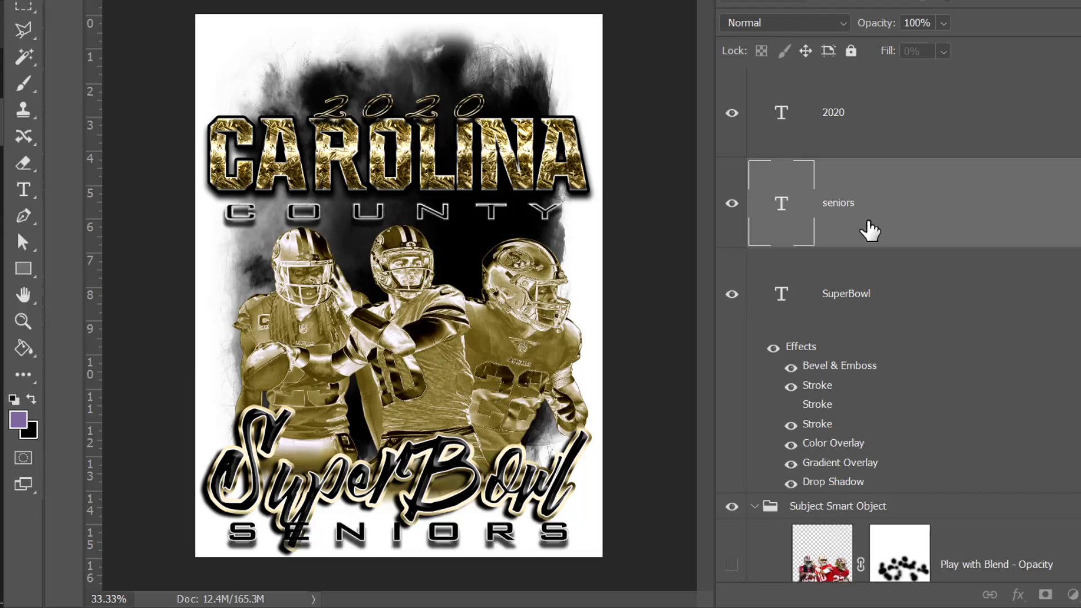